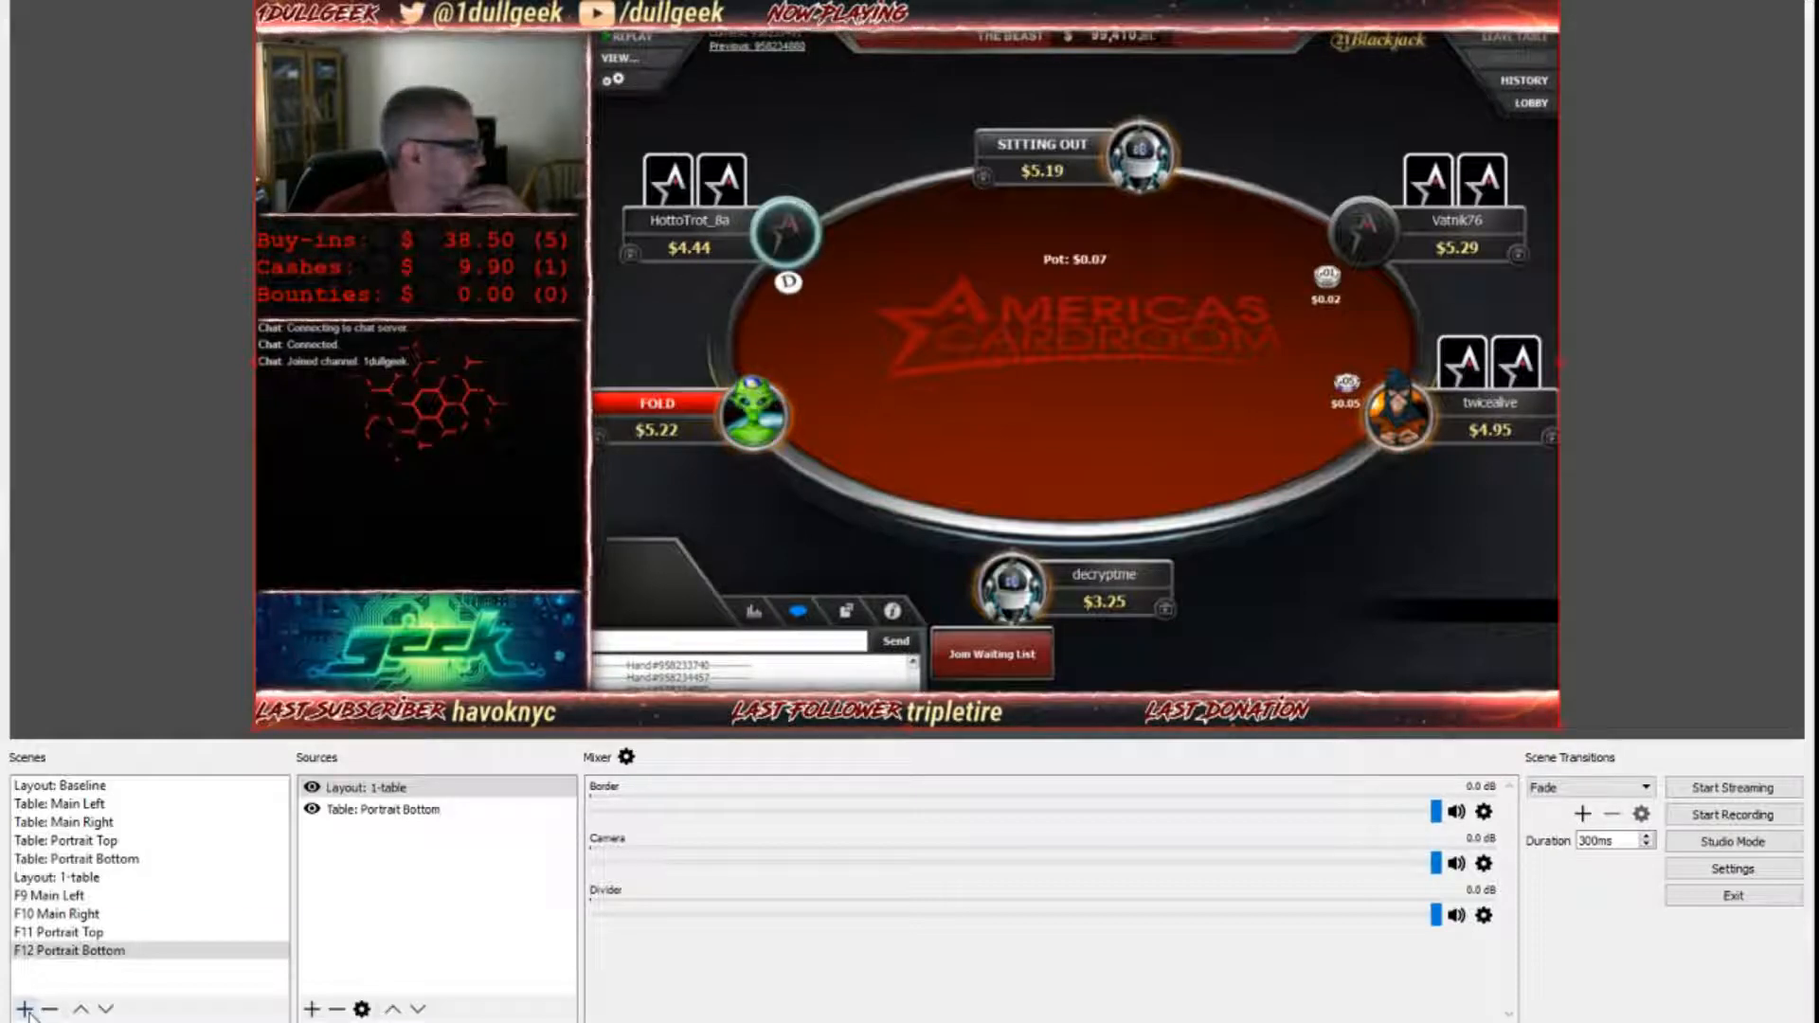
Step: Create a new scene named "F8 Main 2tables"
click(25, 1009)
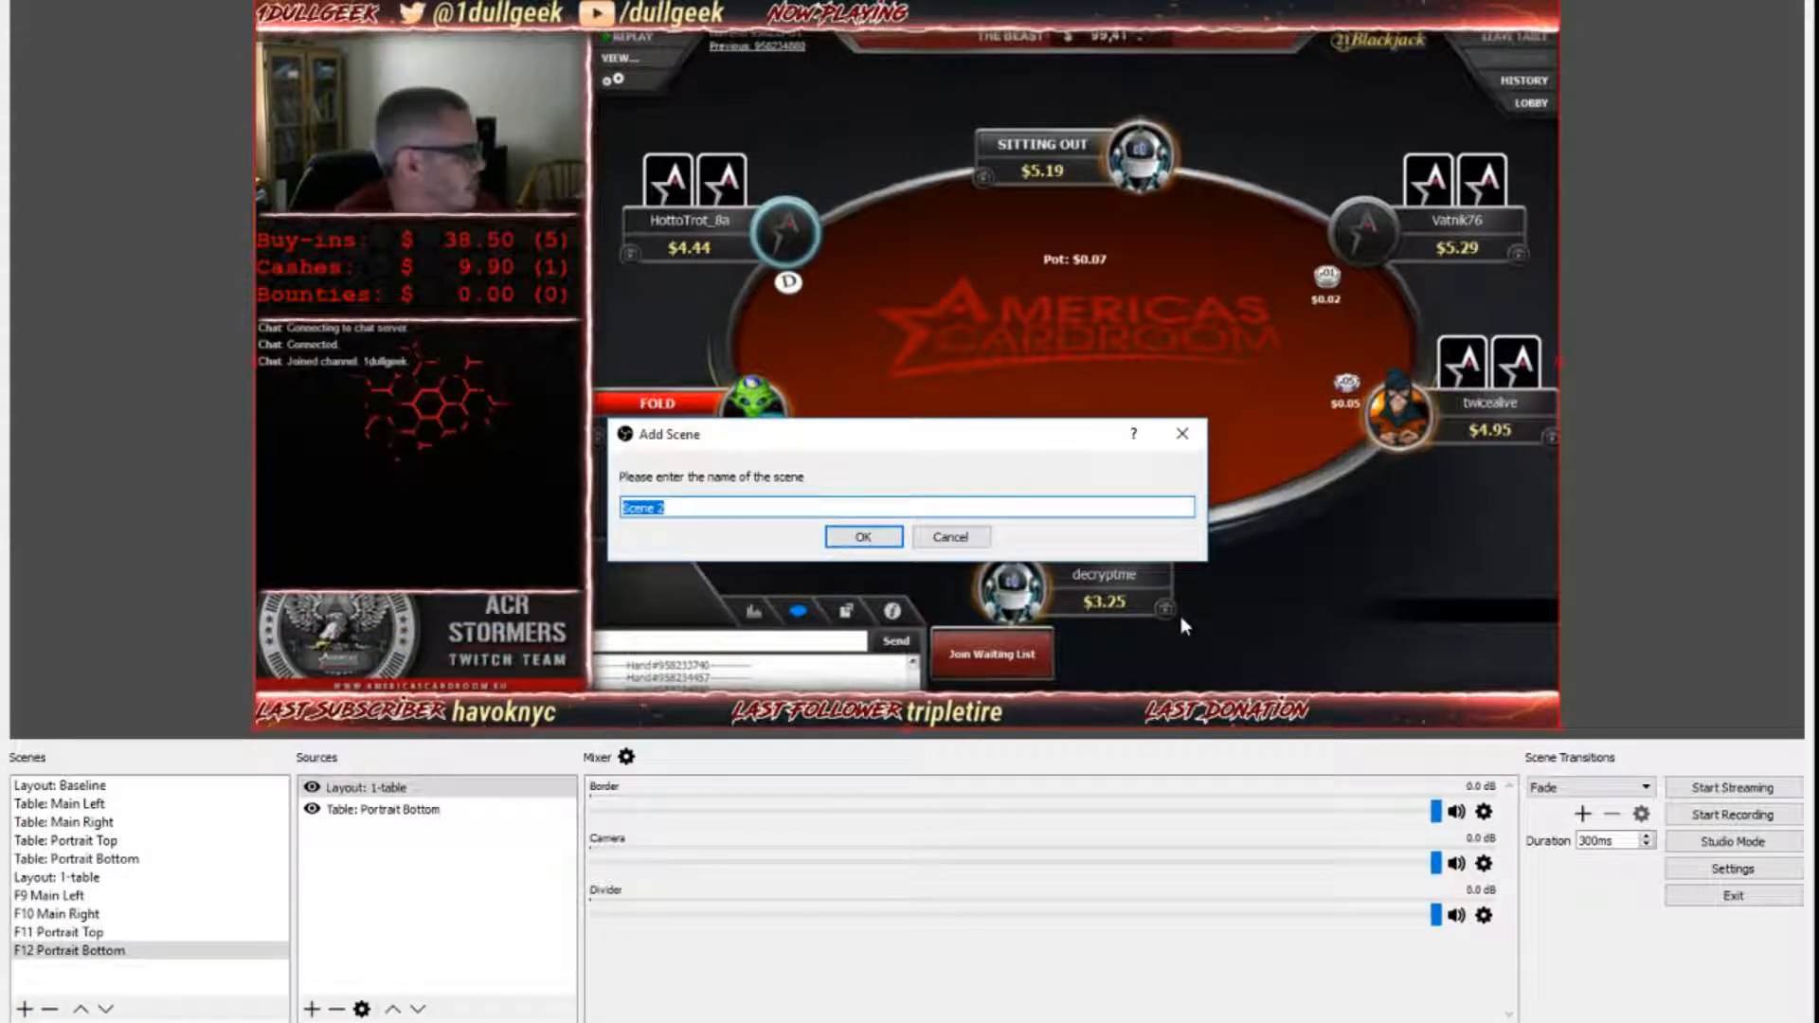
text(F8 M)
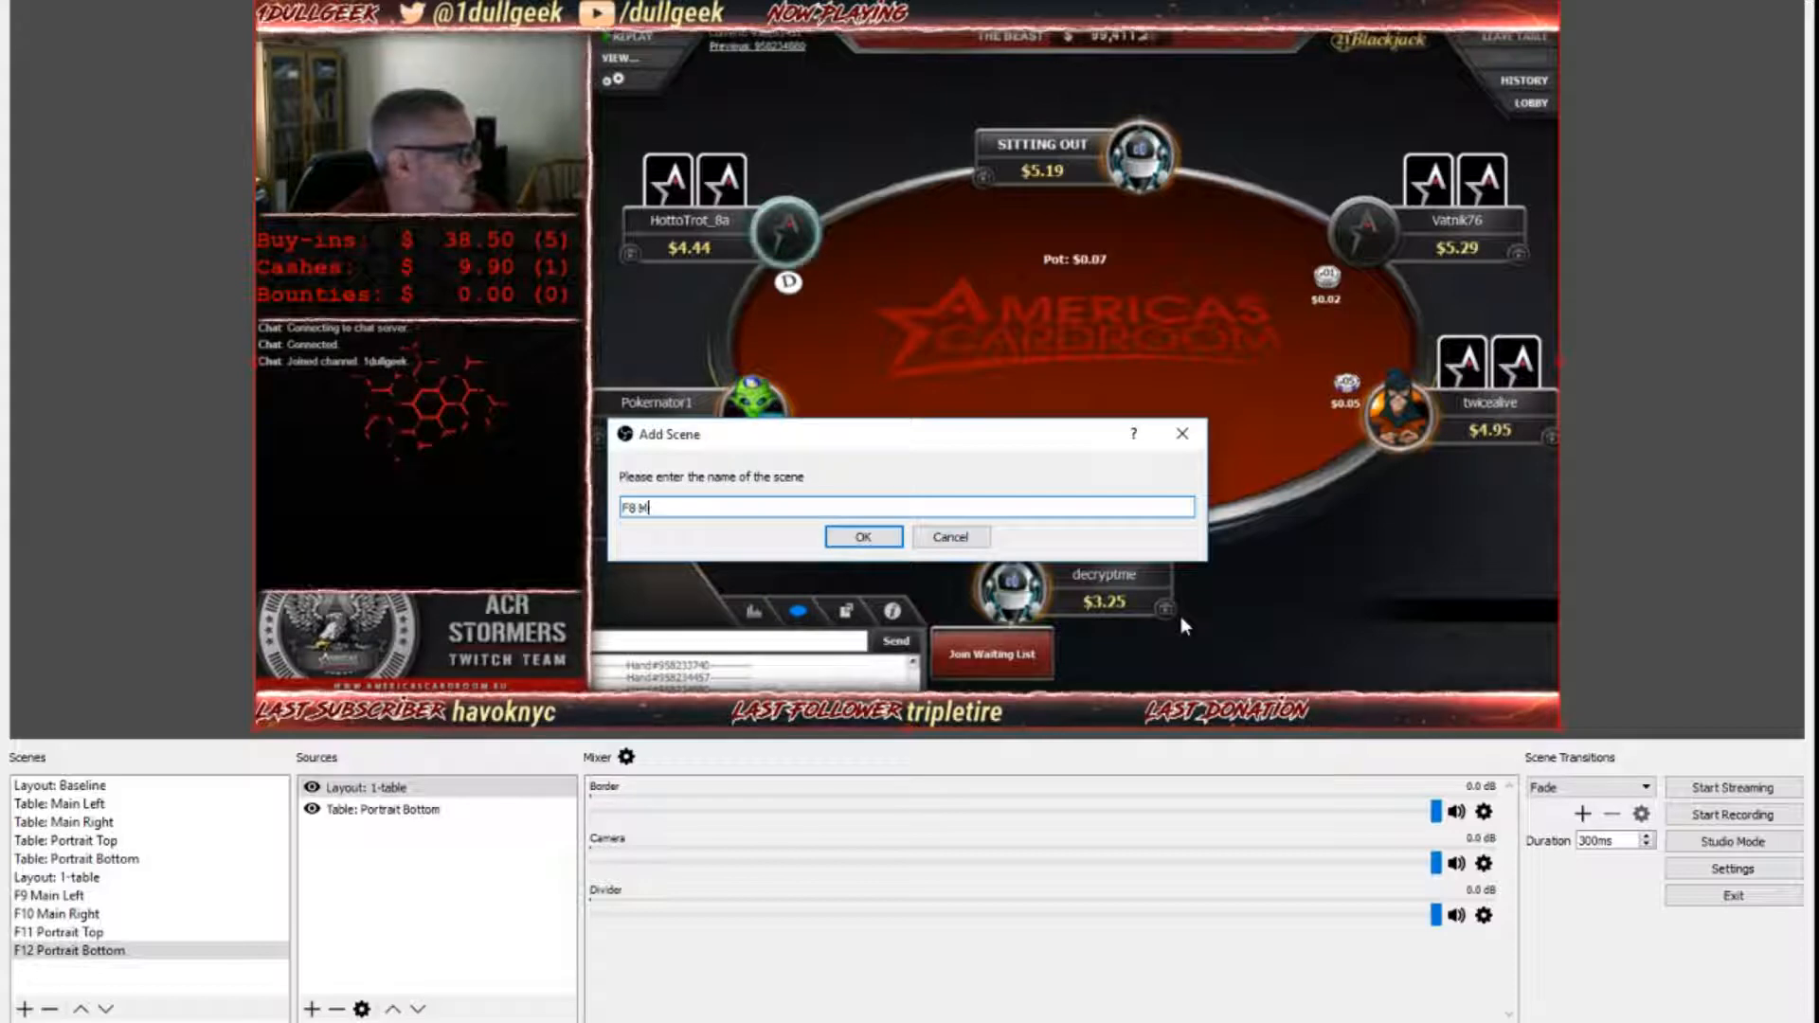
text(ain 2tables)
key(Return)
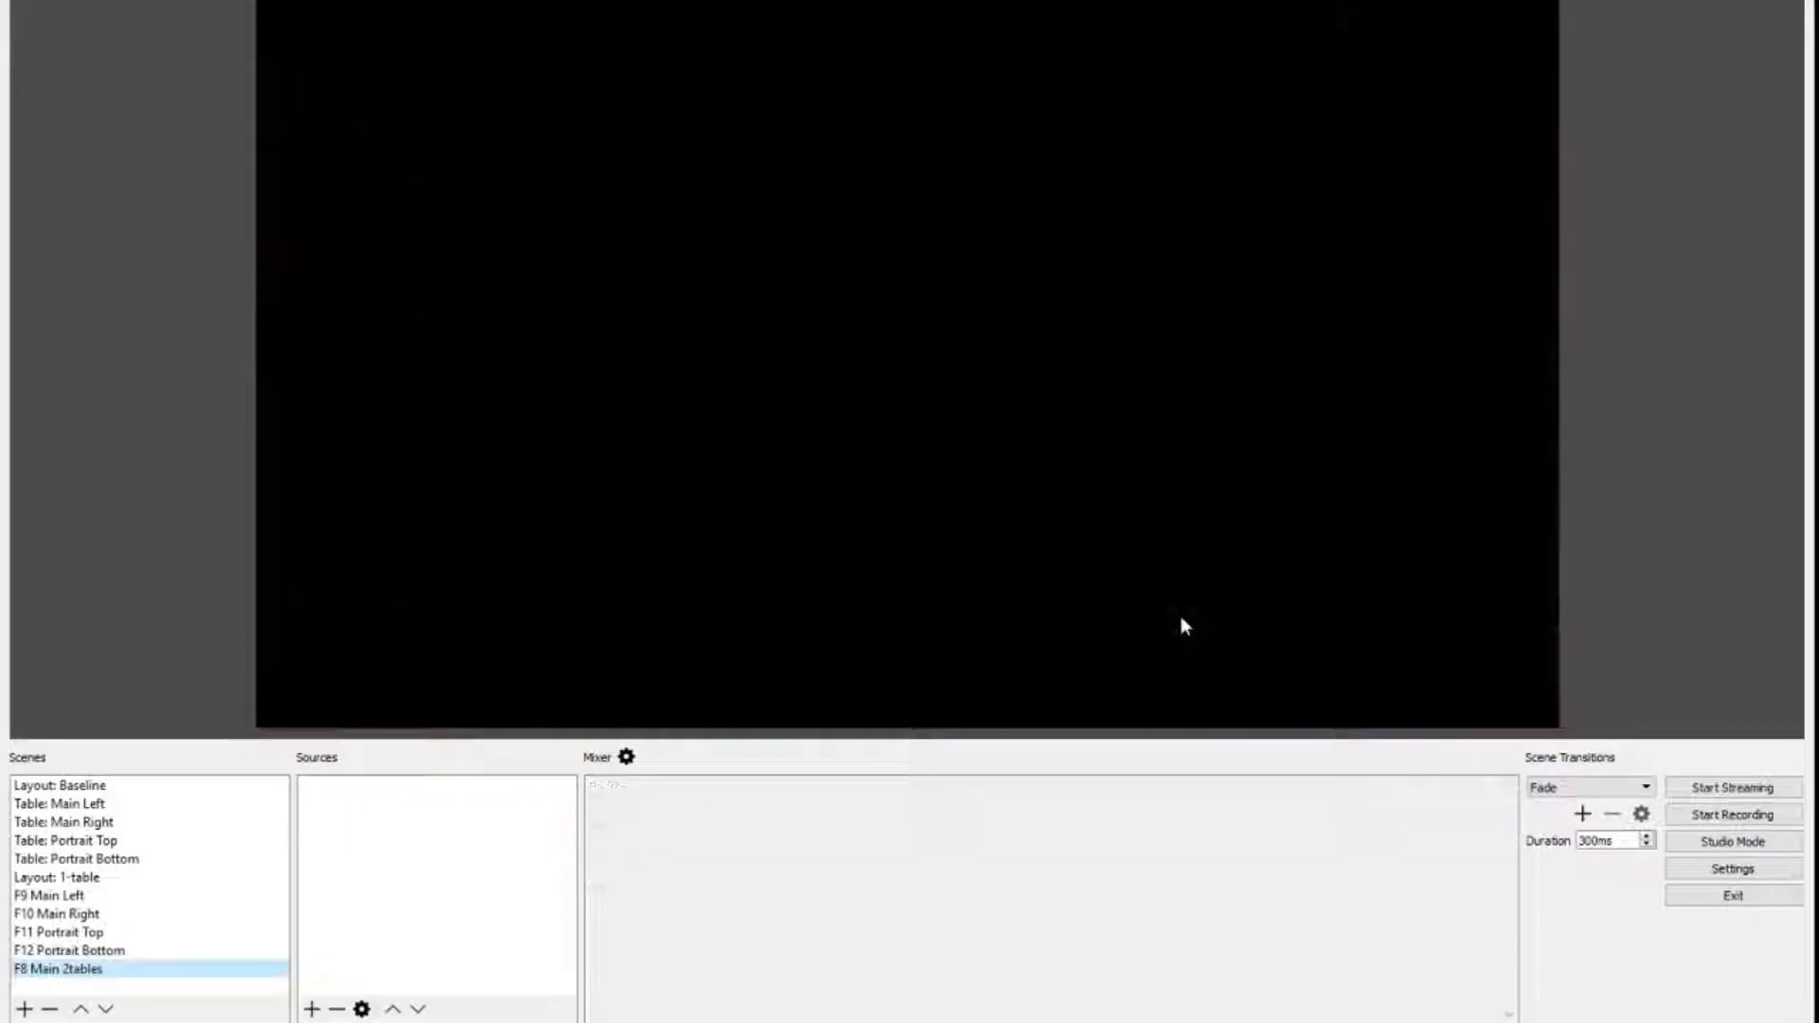
Step: Add the existing scene "Table: Main Left" as a source of the F8 Main 2tables scene
click(312, 1010)
click(378, 873)
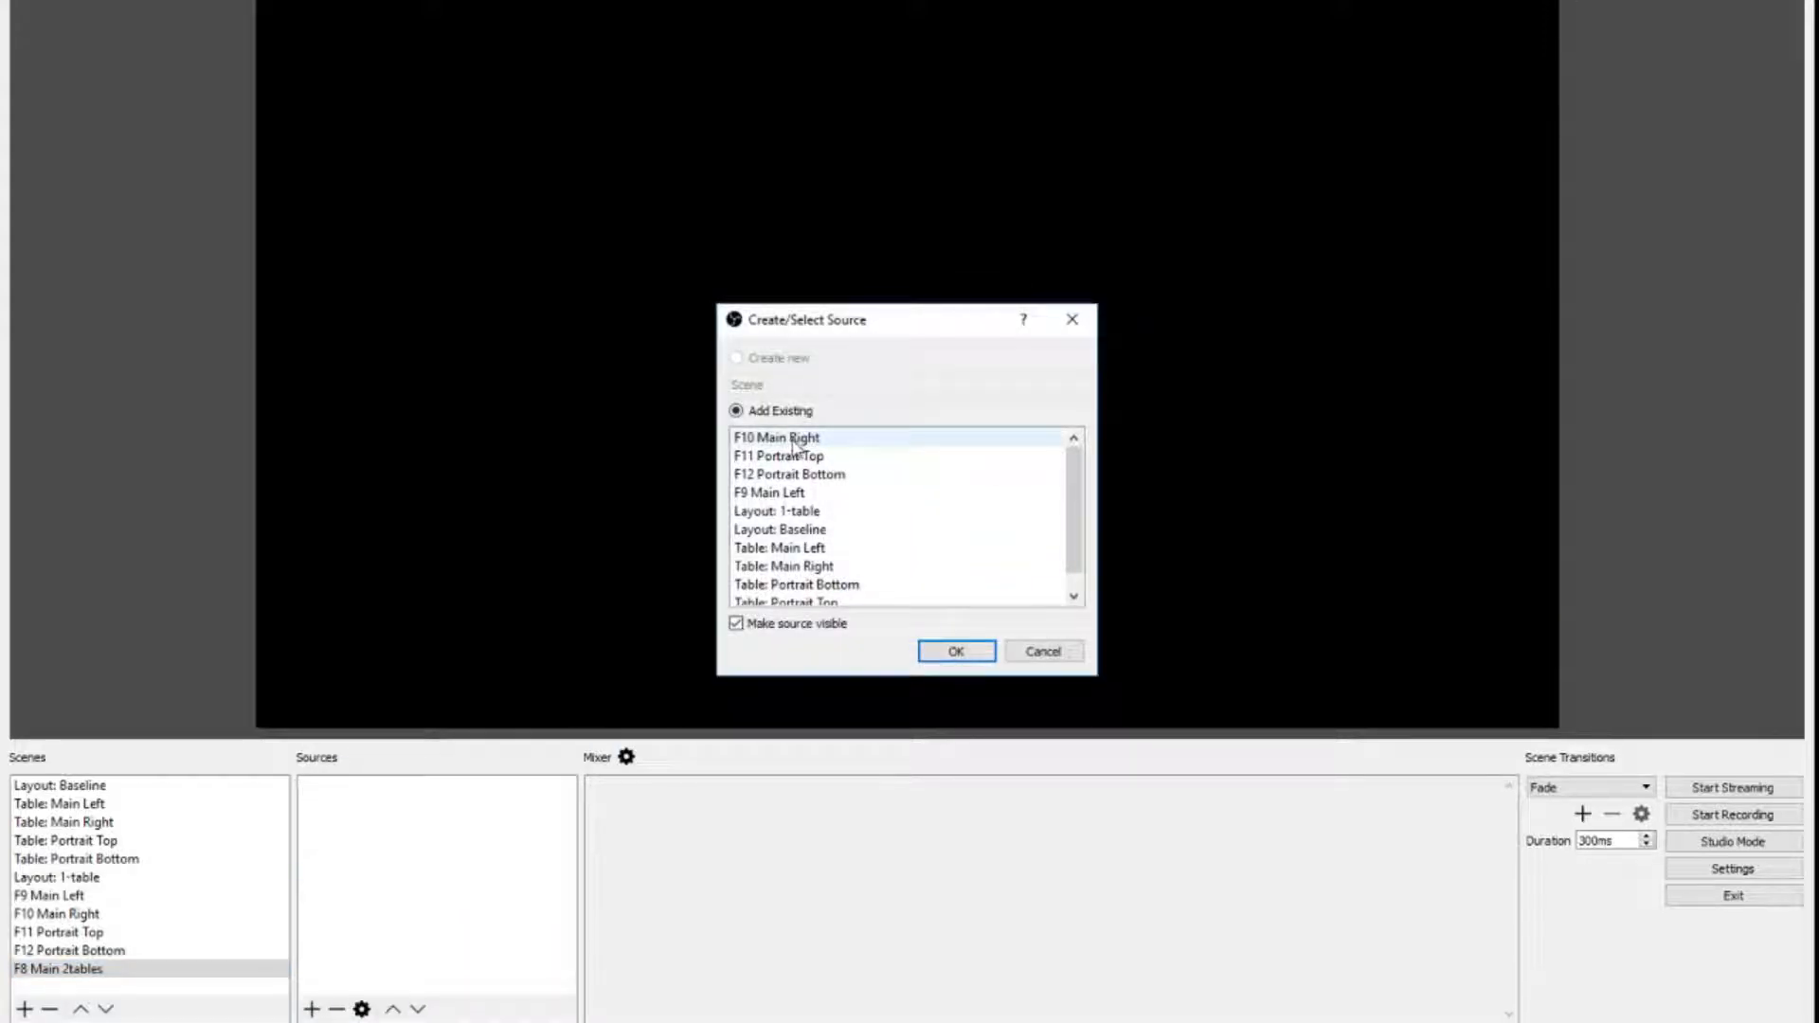
click(815, 549)
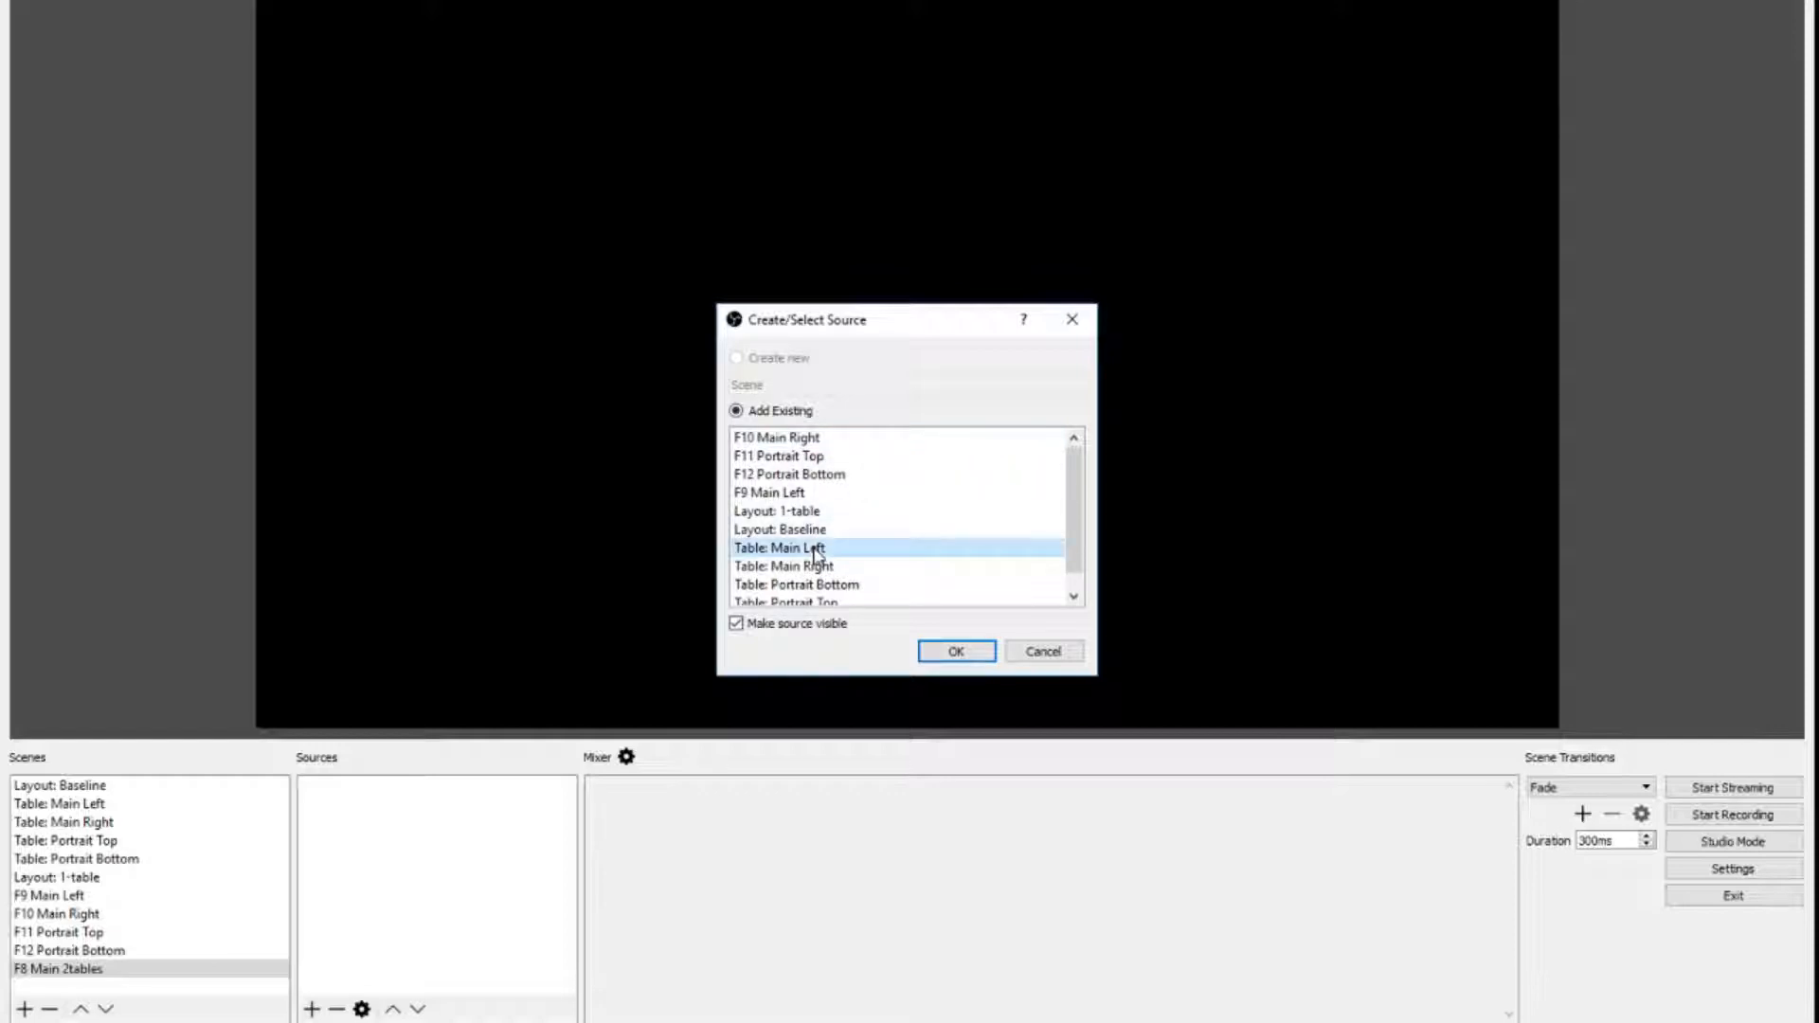
click(952, 652)
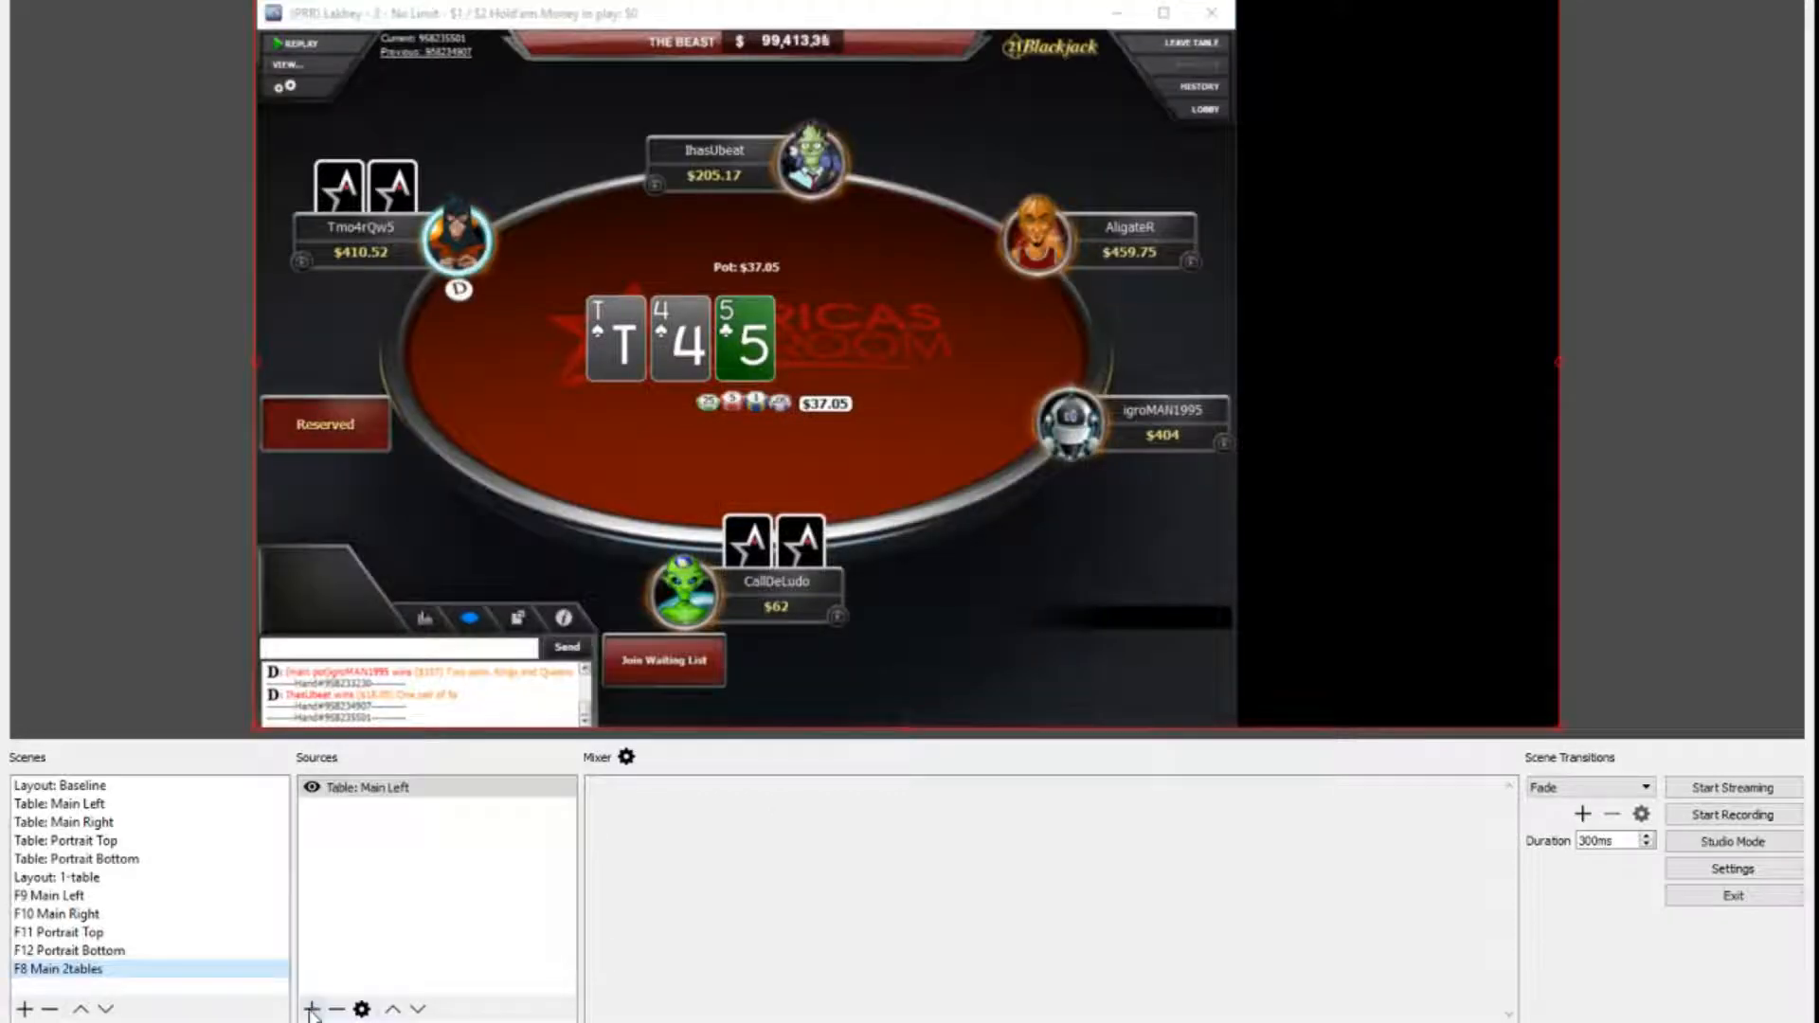
Step: Add the existing scene "Table: Main Right" as a second table source in F8 Main 2tables
click(312, 1009)
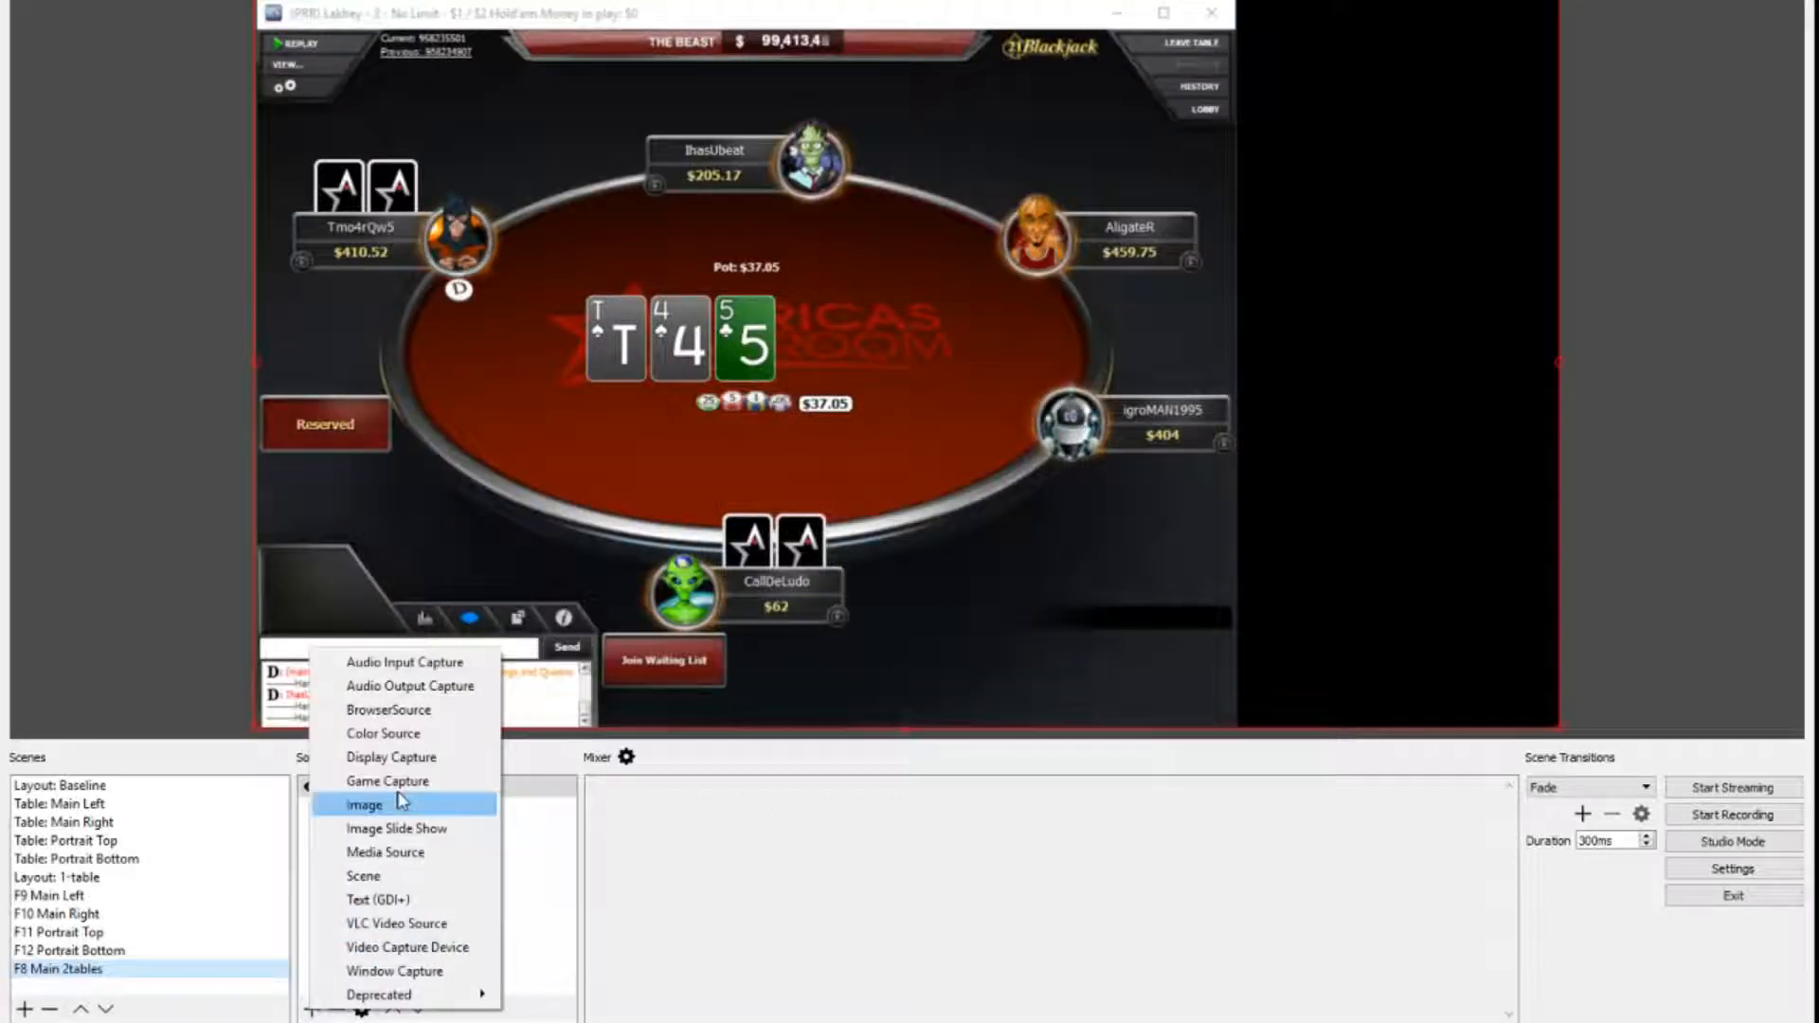
click(387, 881)
click(820, 568)
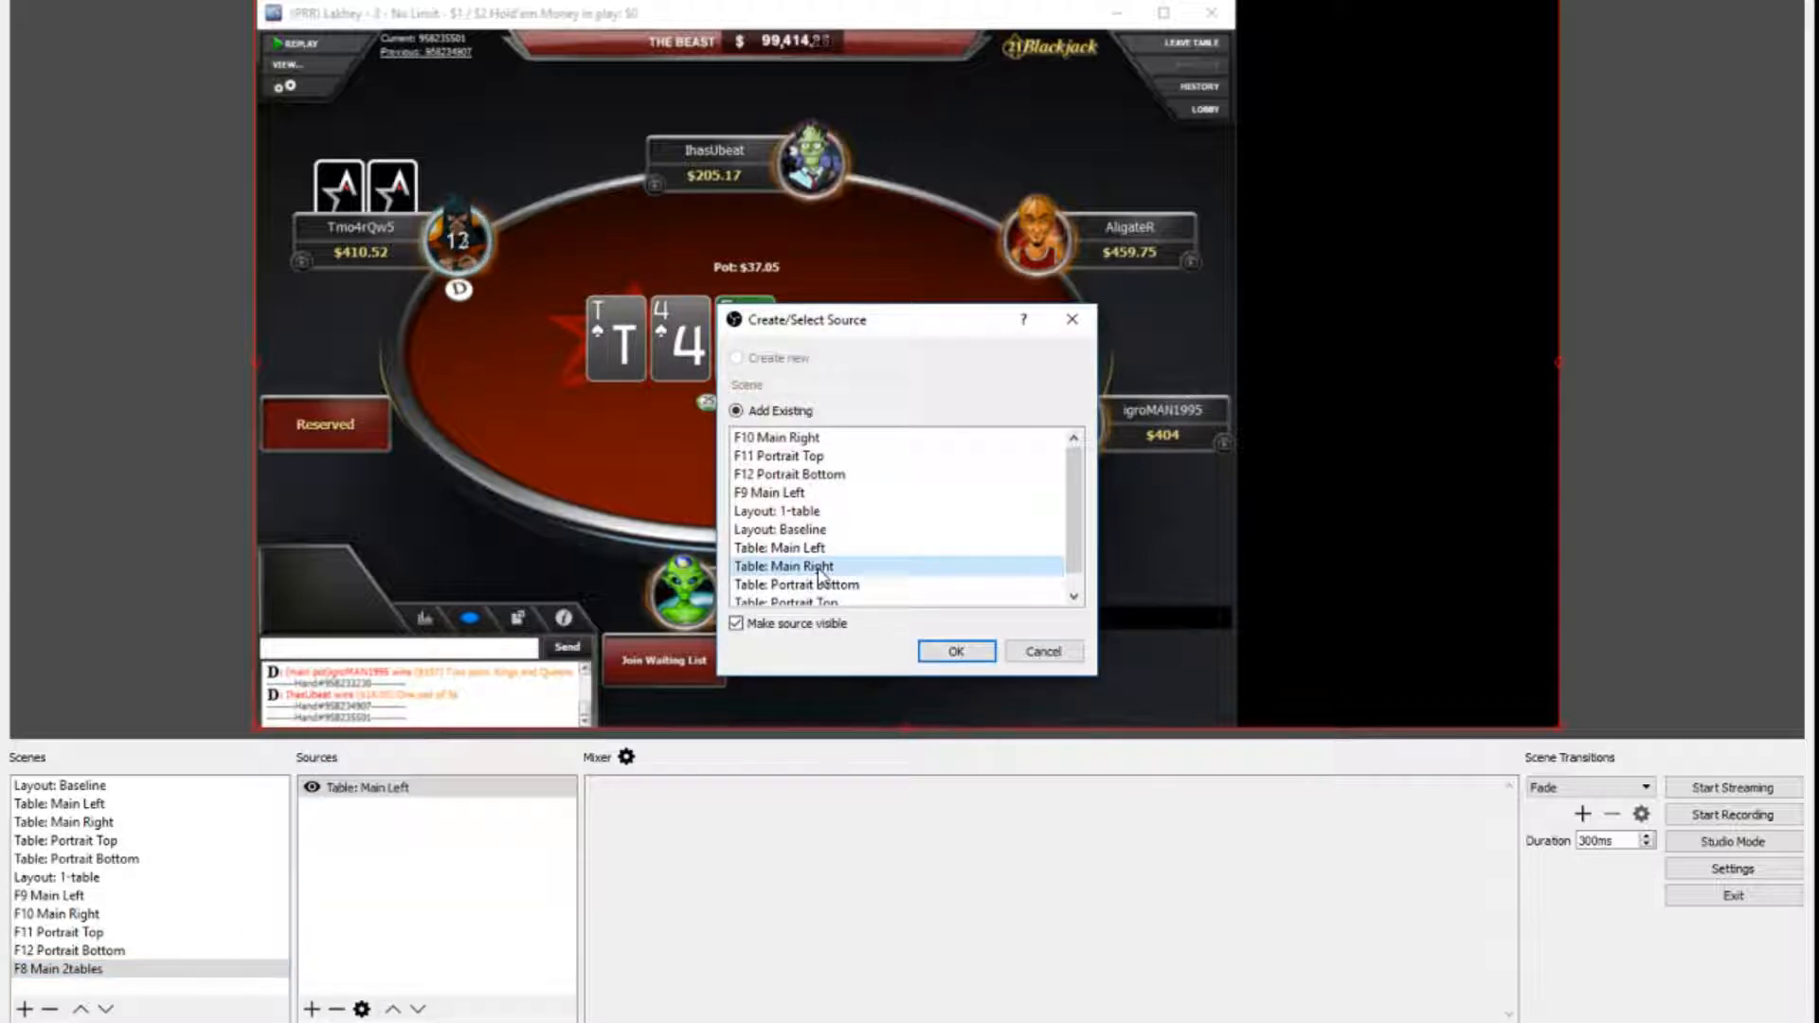
click(957, 652)
Step: Shift the Table: Main Right source to the right side of the canvas and scale it down into the upper-right area
drag(574, 375, 902, 373)
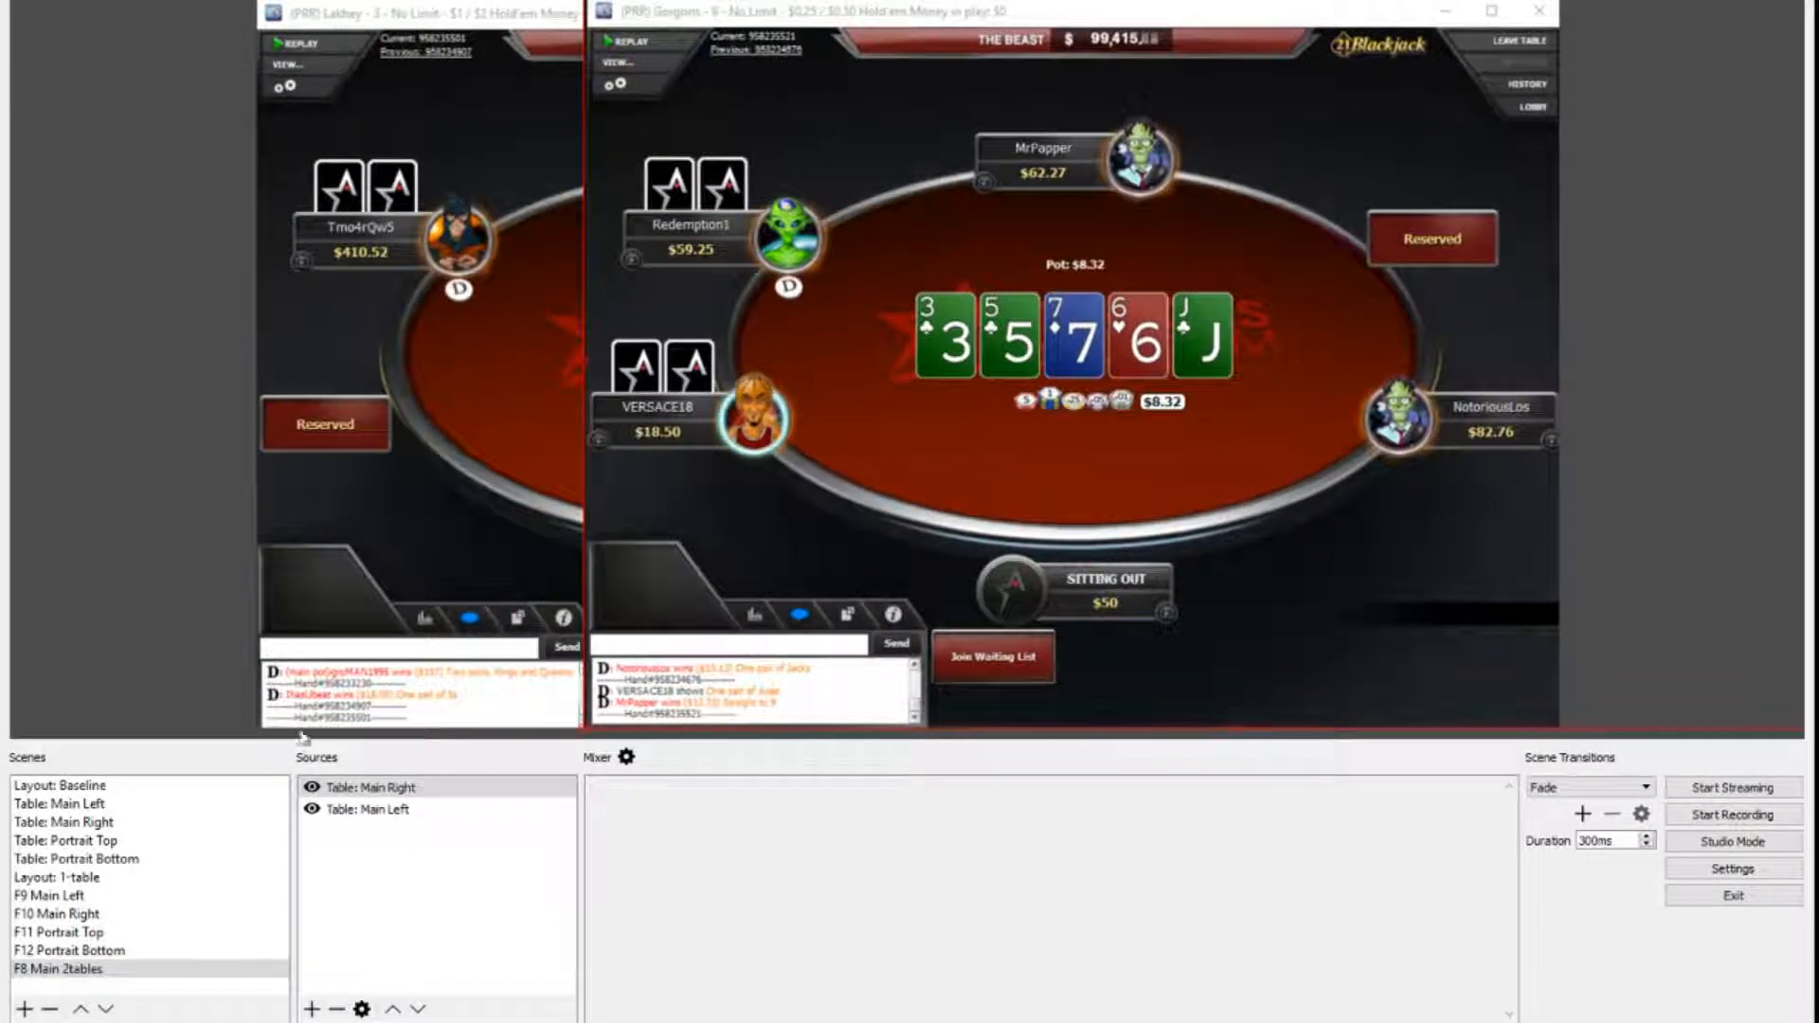
drag(582, 736, 960, 441)
drag(1085, 400, 992, 400)
Step: Scale down the Table: Main Left and Table: Main Right sources so both tables fit side by side along the canvas top
click(1175, 718)
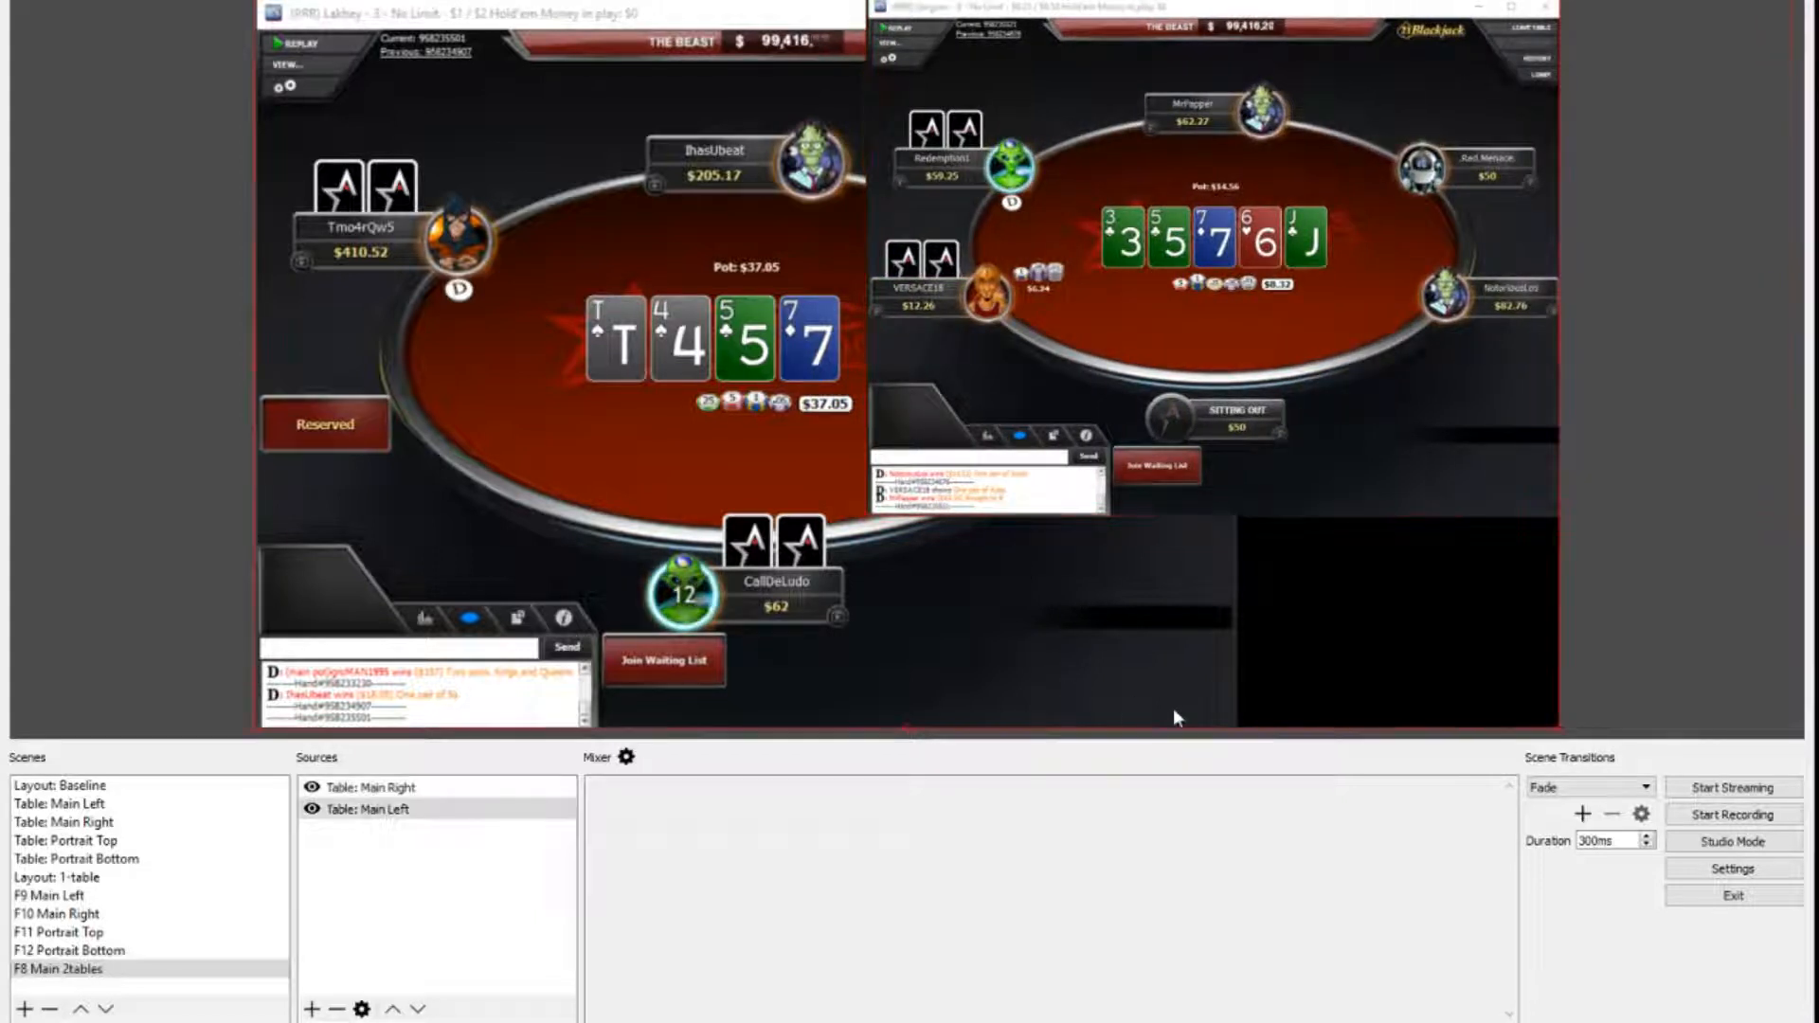
drag(1559, 735, 817, 446)
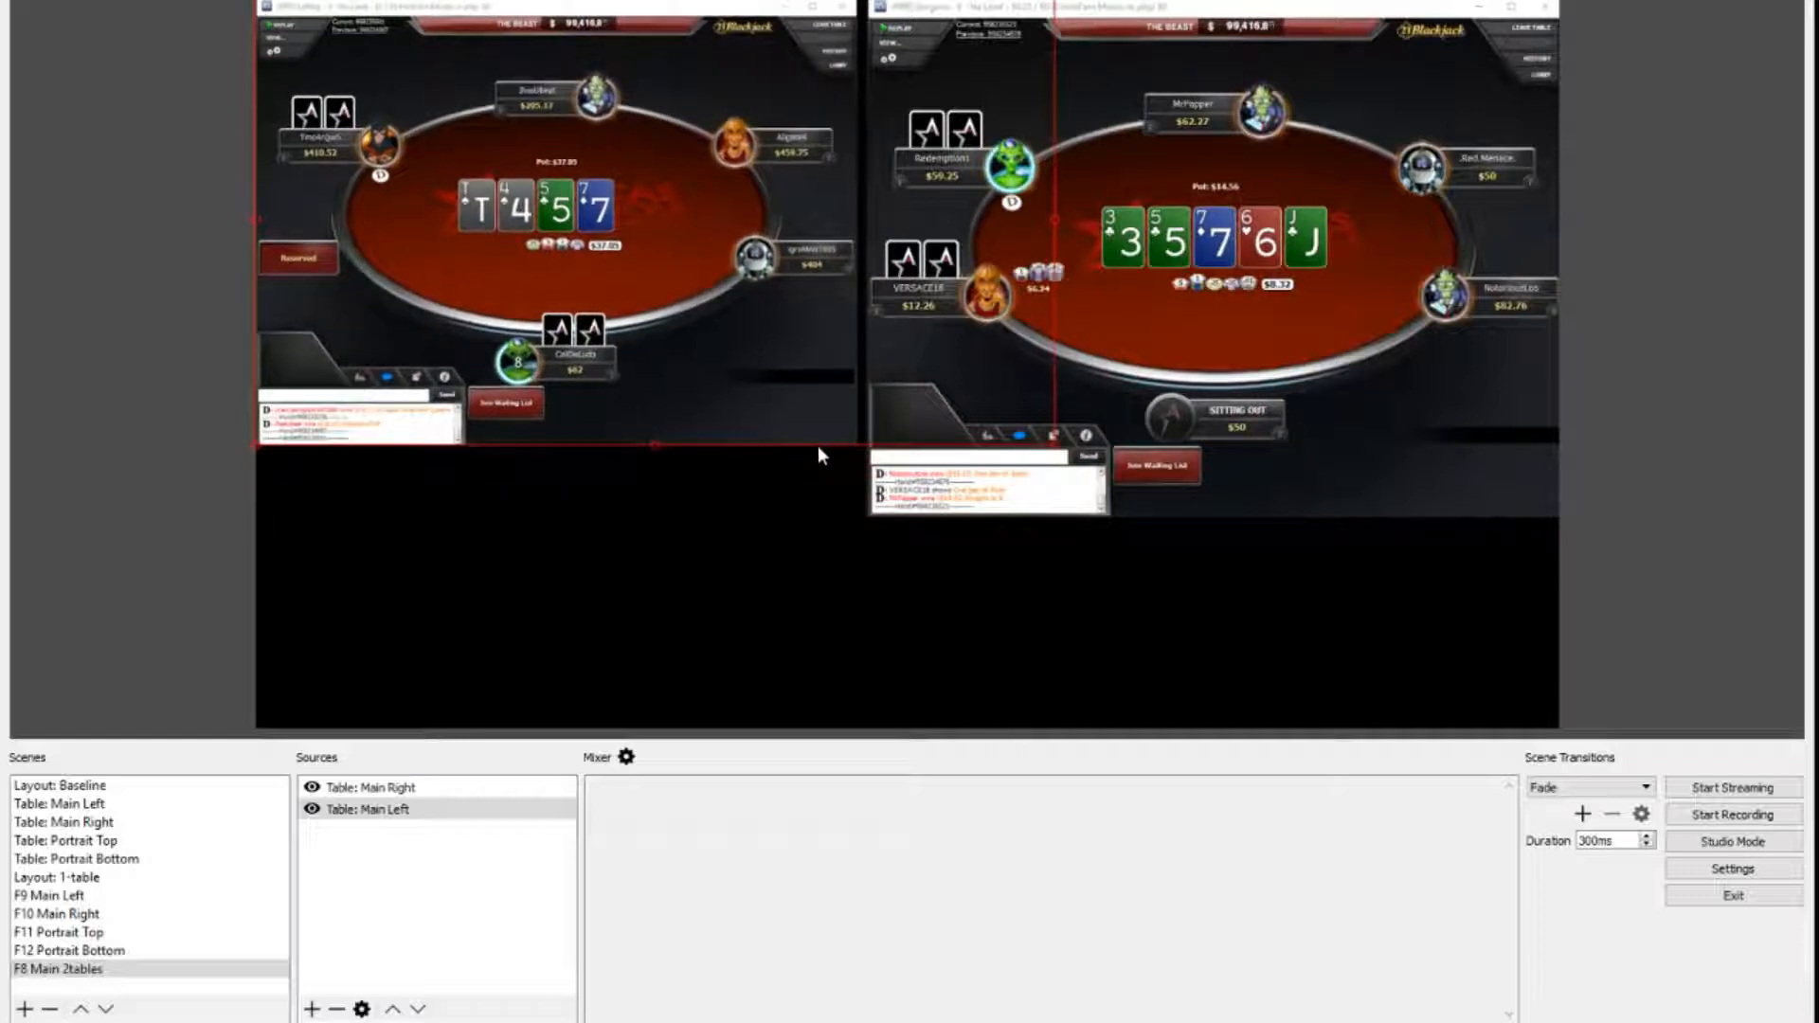
click(893, 512)
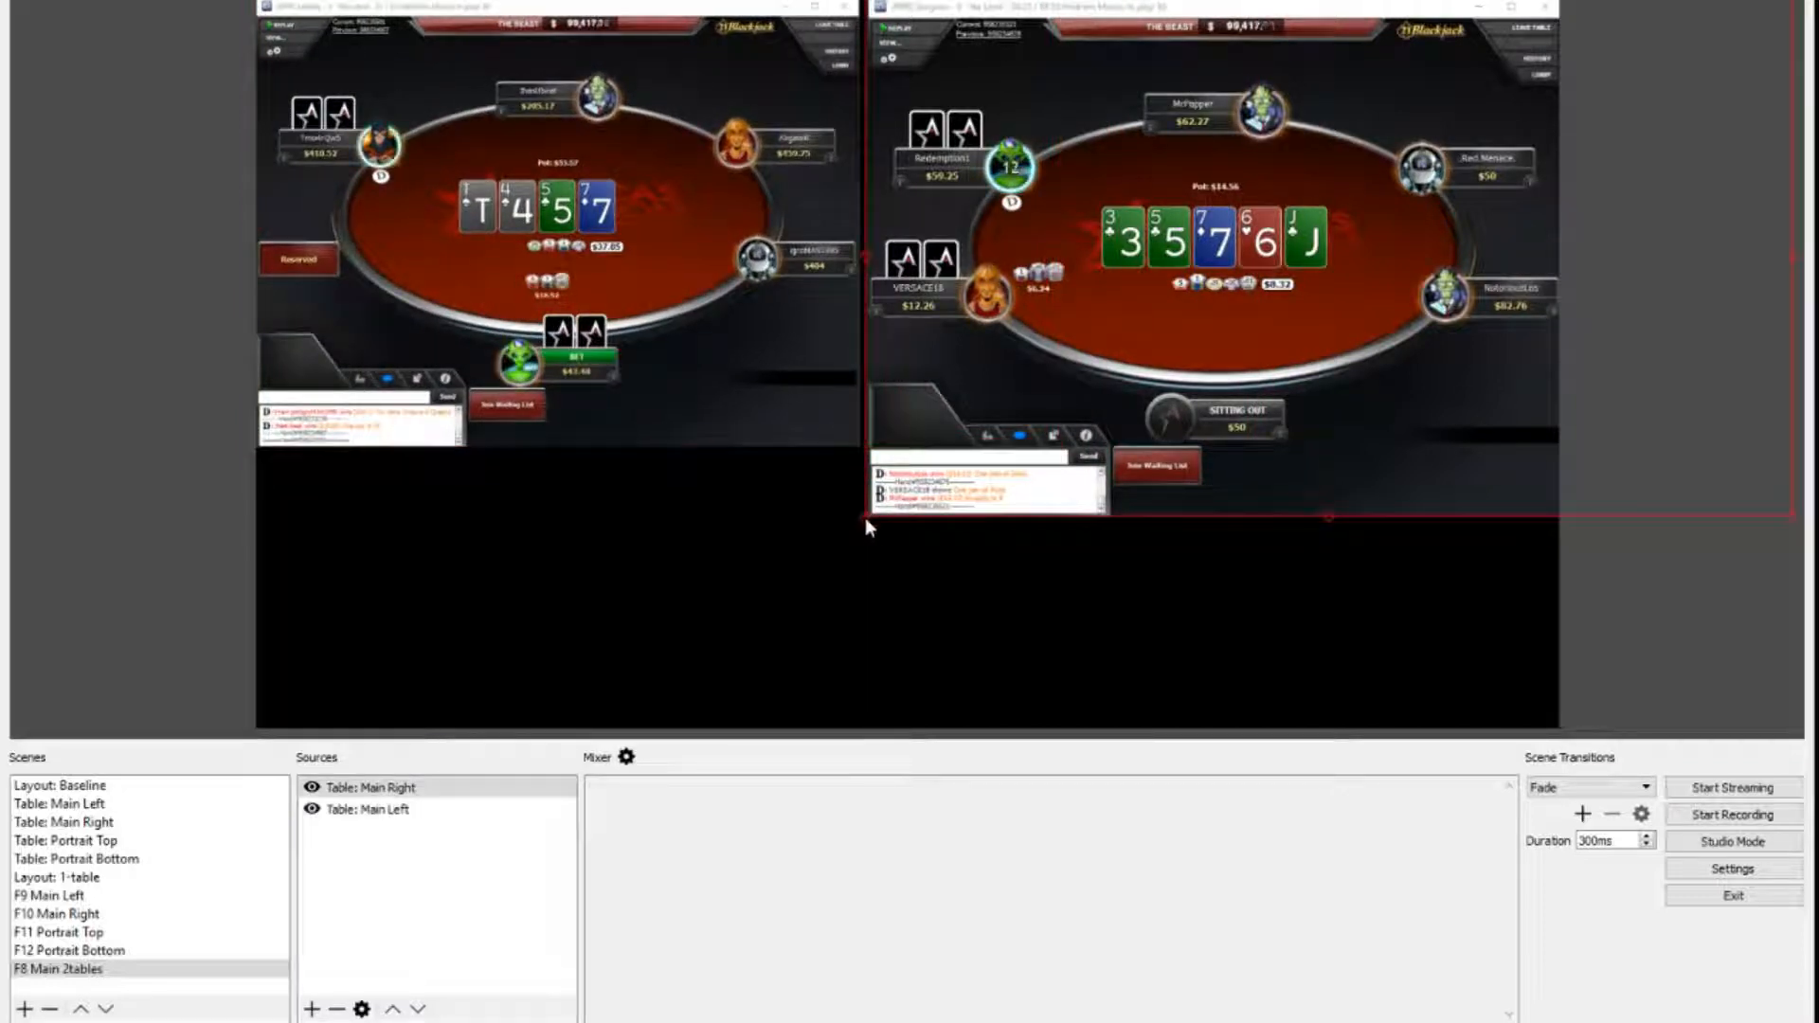
drag(866, 517, 1131, 474)
click(846, 453)
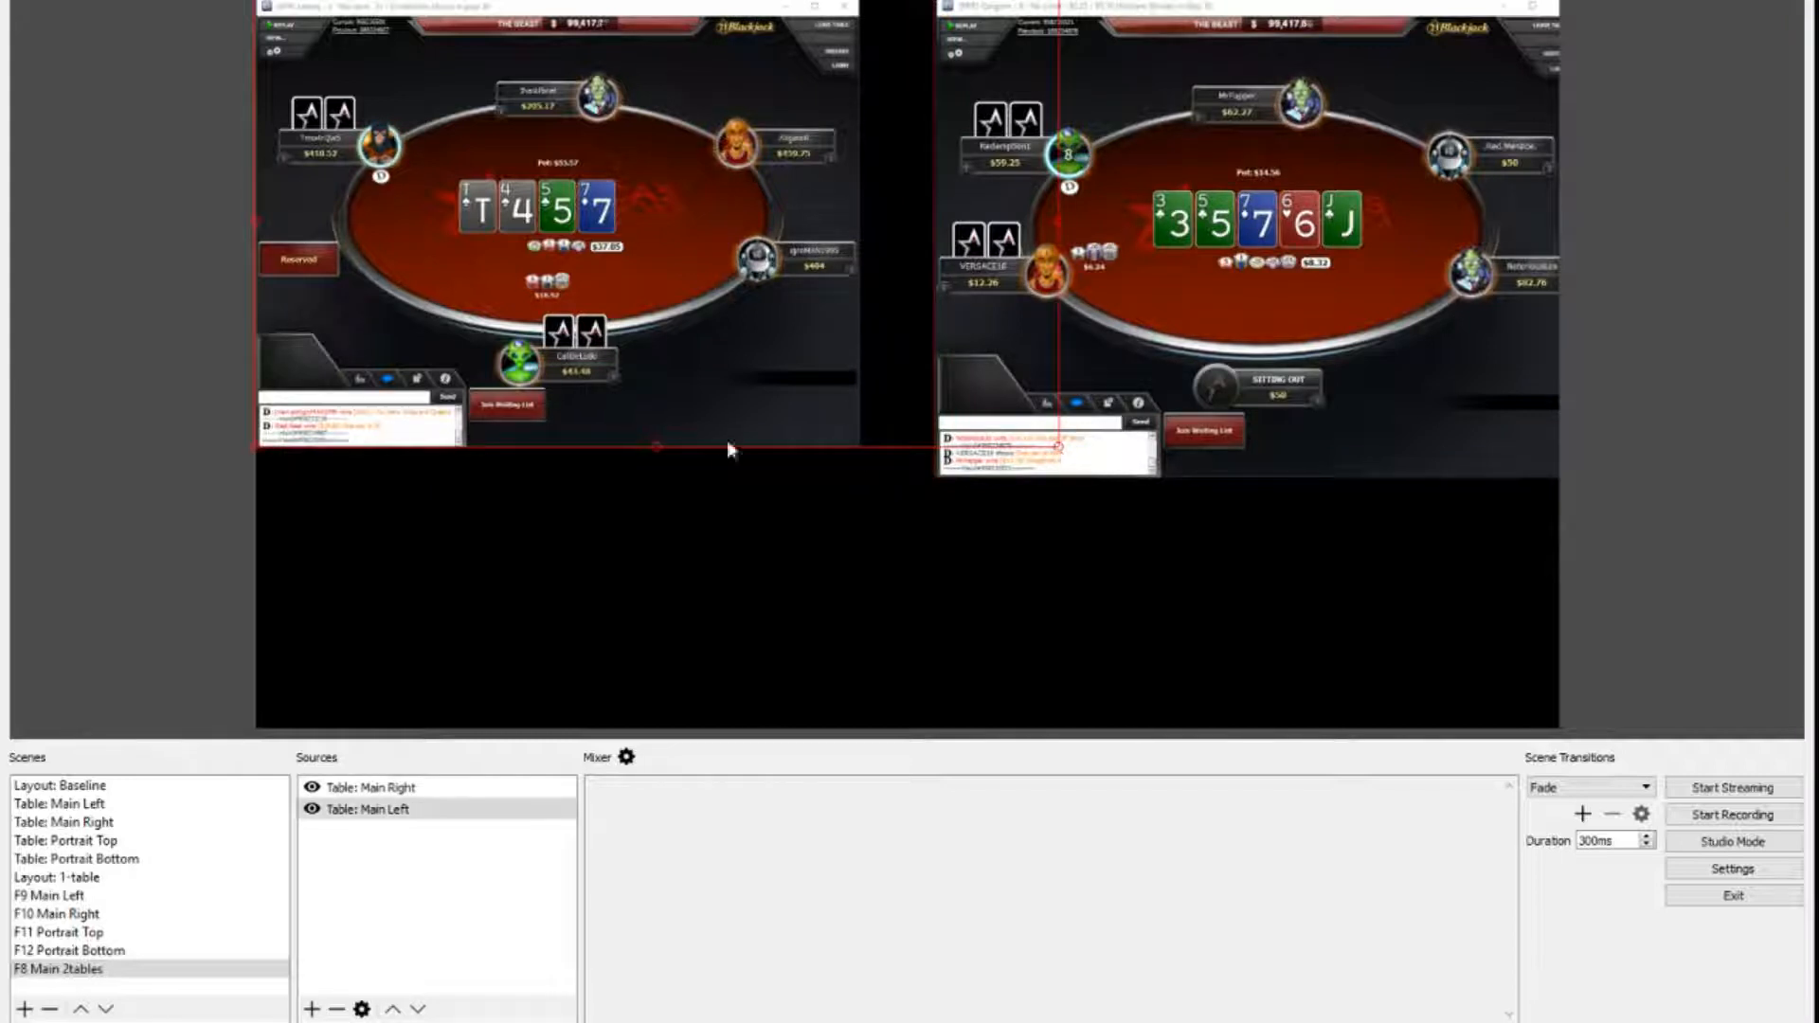
drag(658, 447, 662, 481)
Step: Fine-tune the size and position of both table sources so they match in height and meet at the canvas centre
click(1198, 456)
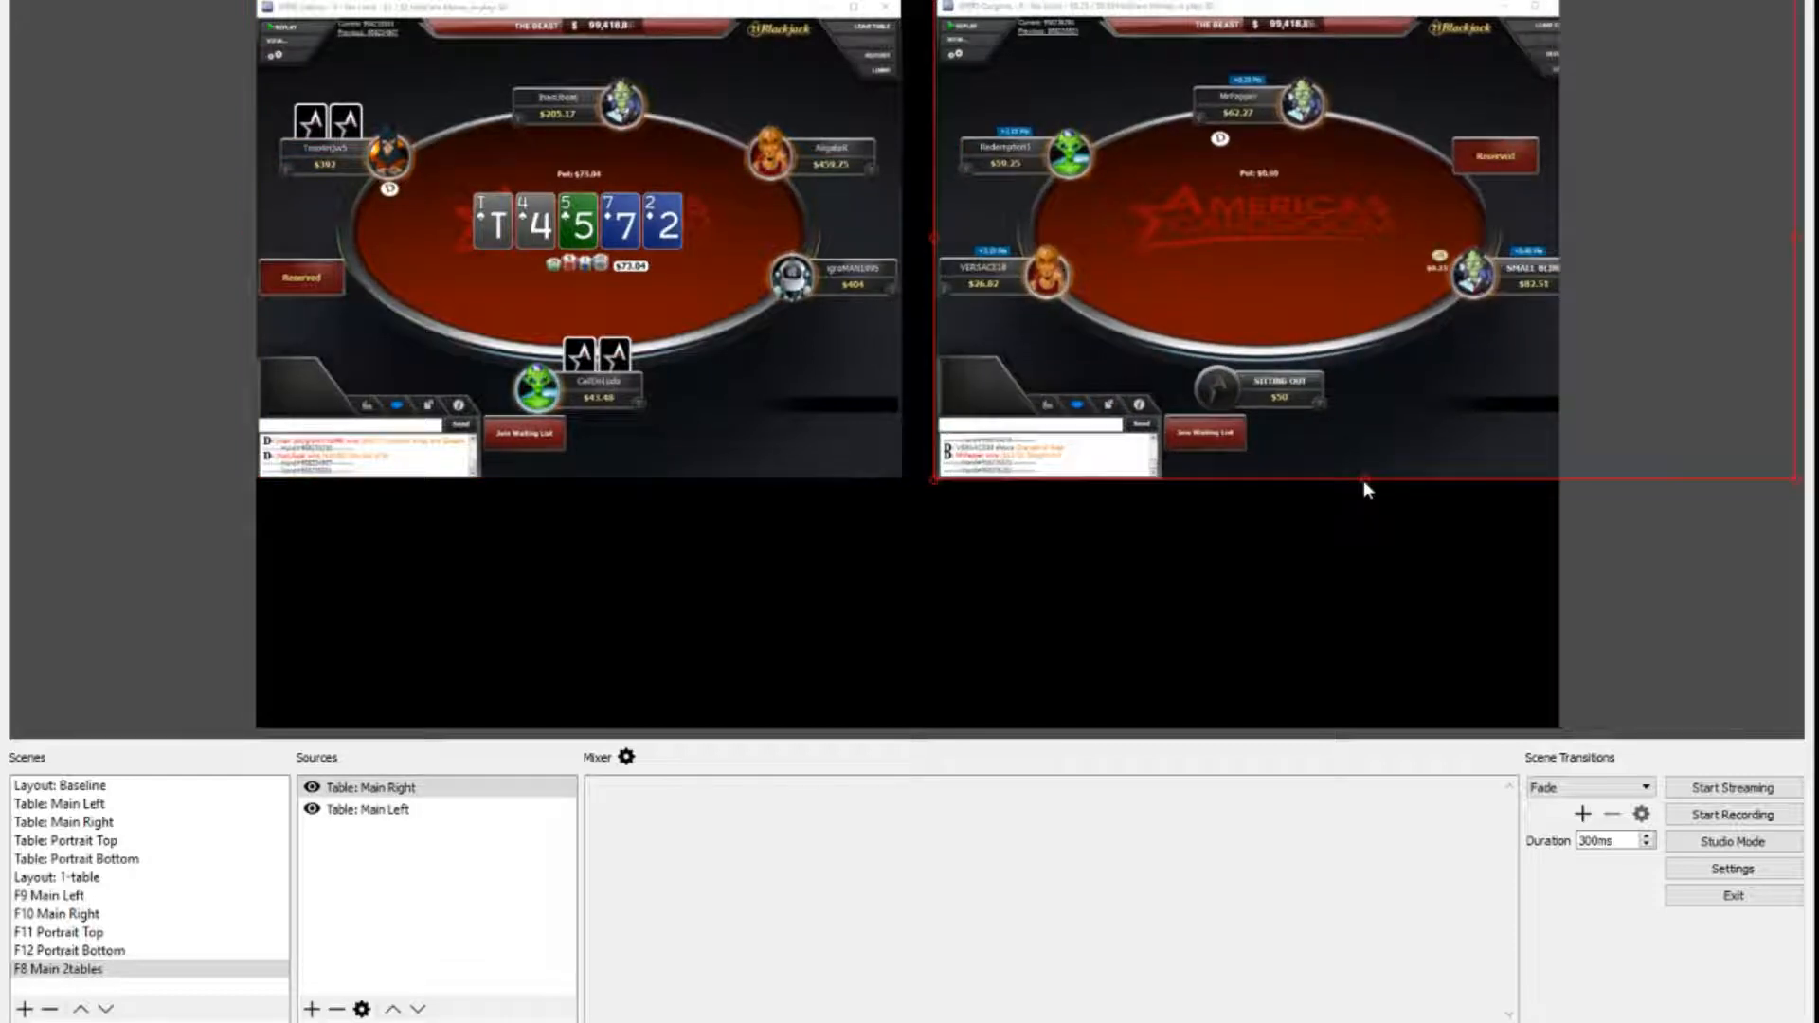
drag(1363, 480, 1334, 445)
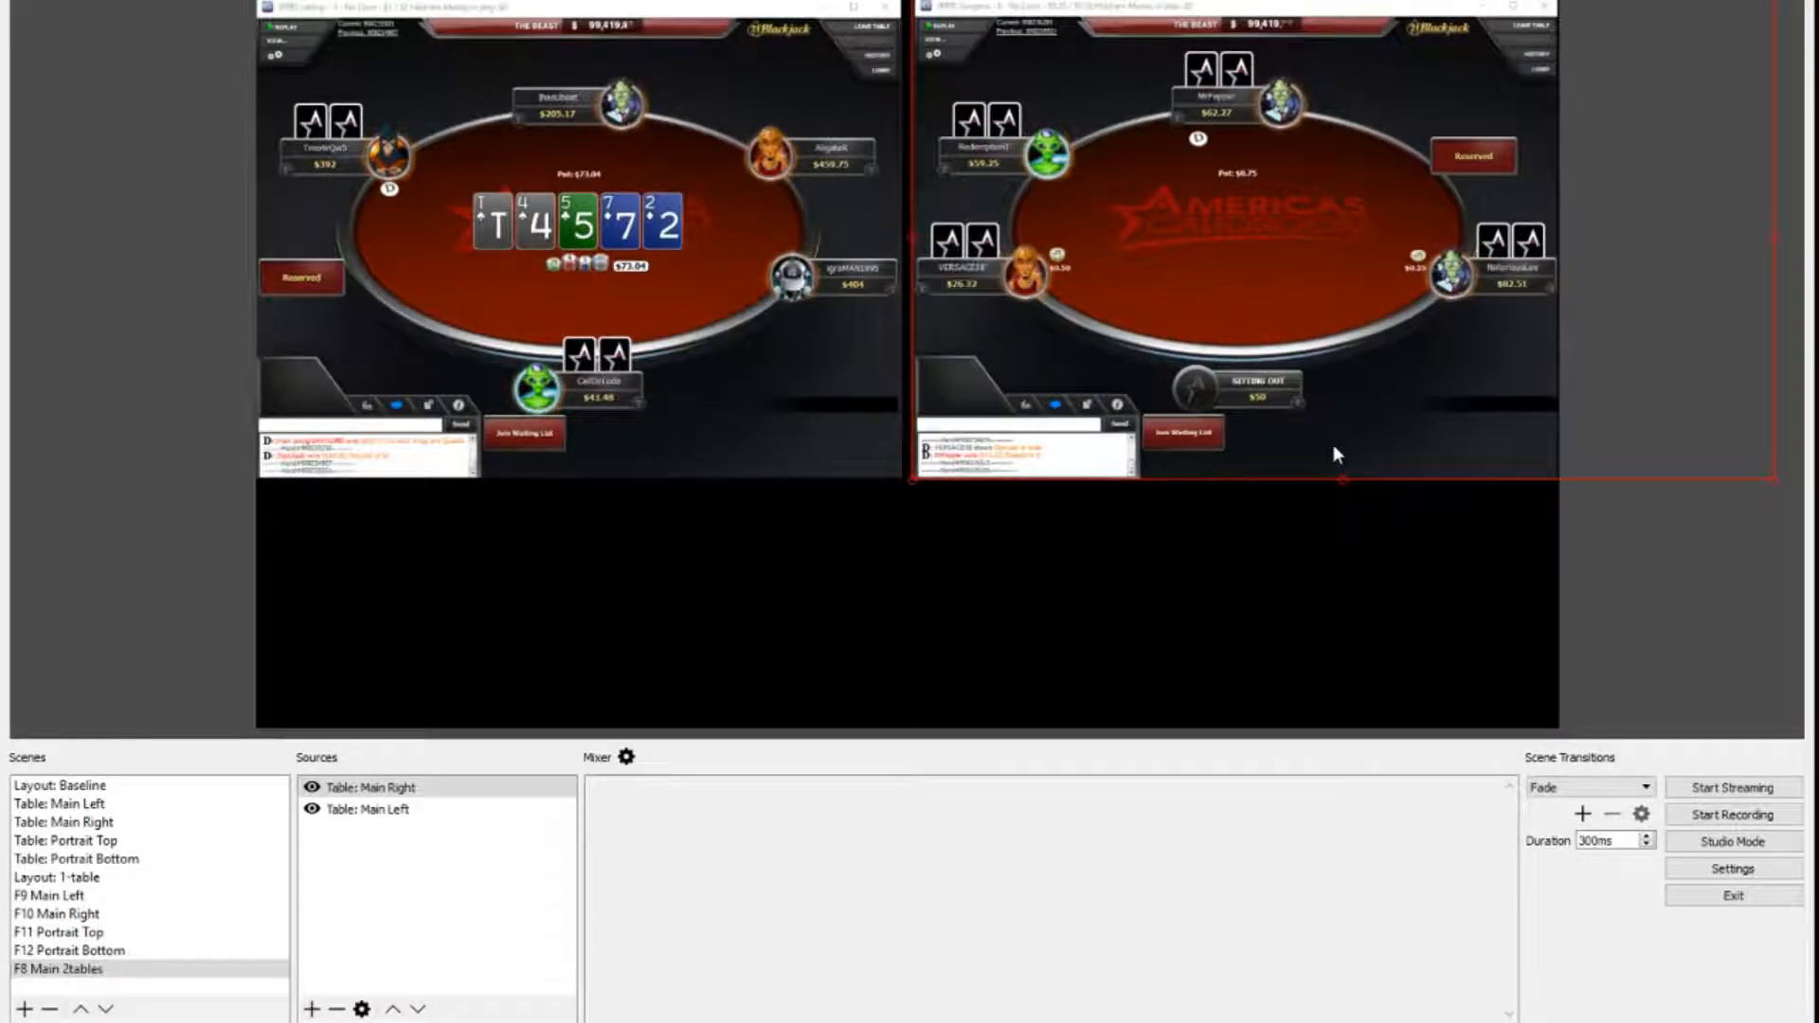
click(817, 453)
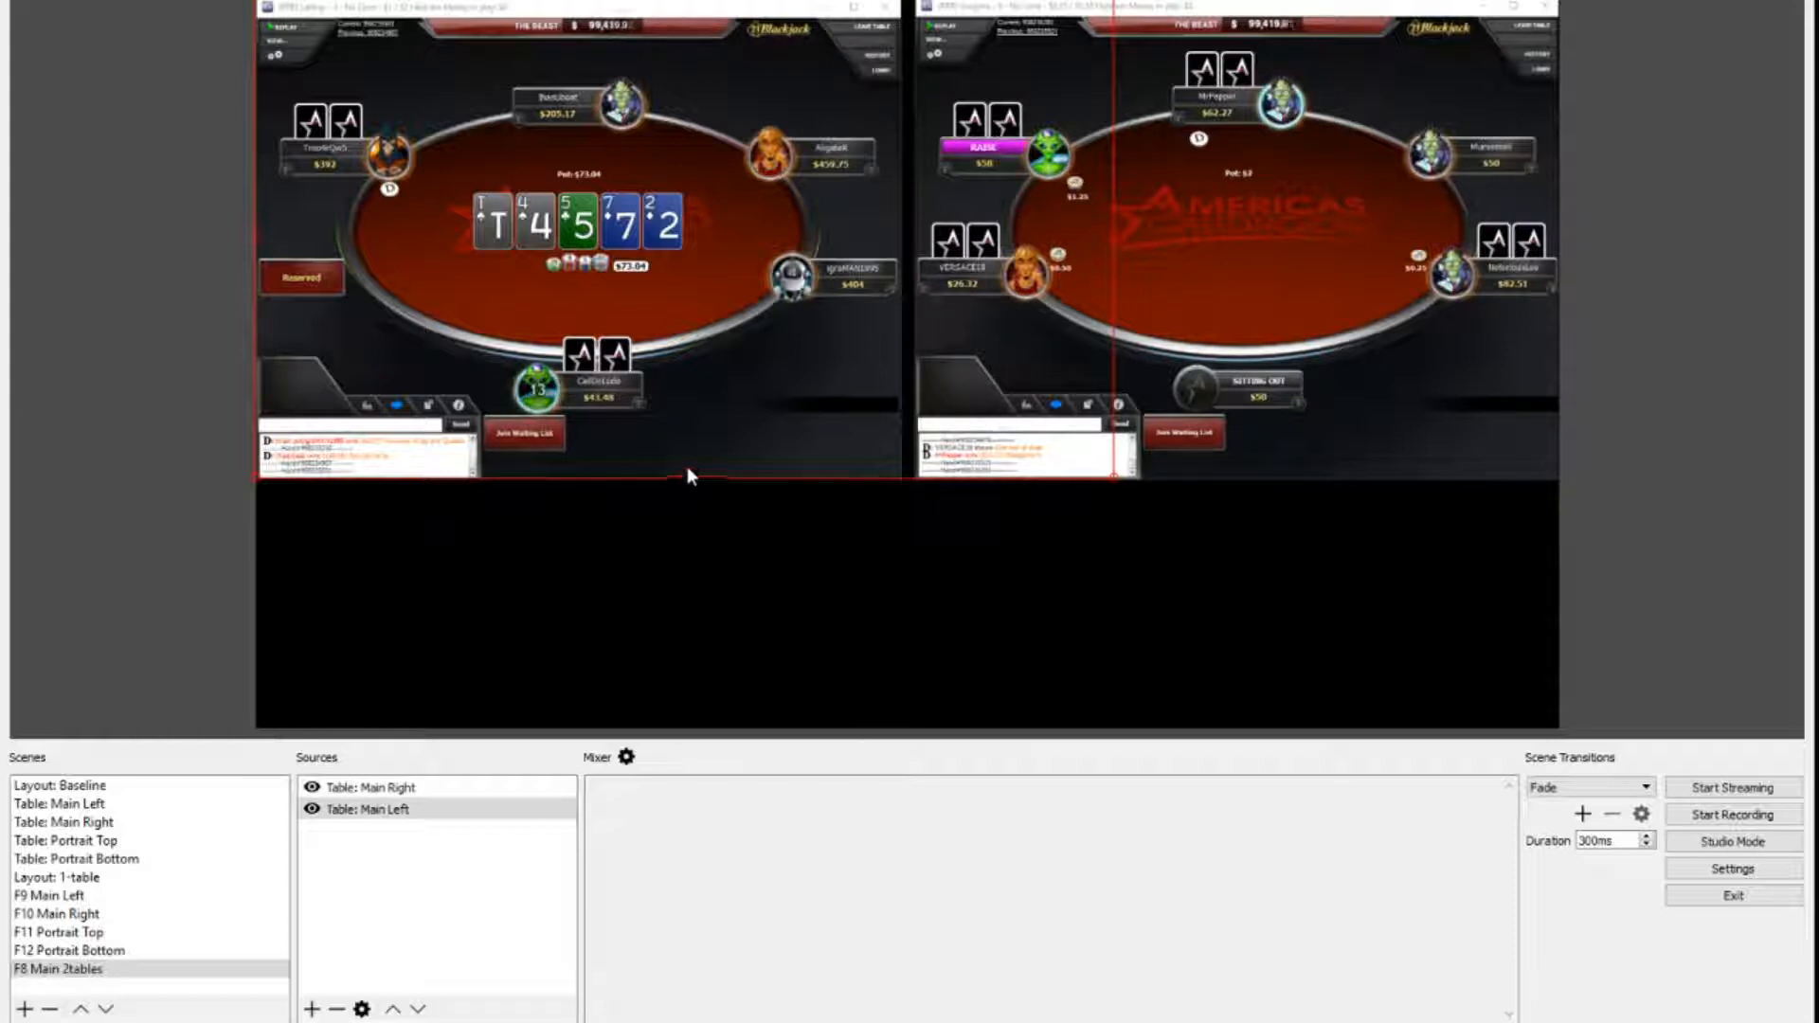
drag(685, 480, 685, 483)
click(1353, 478)
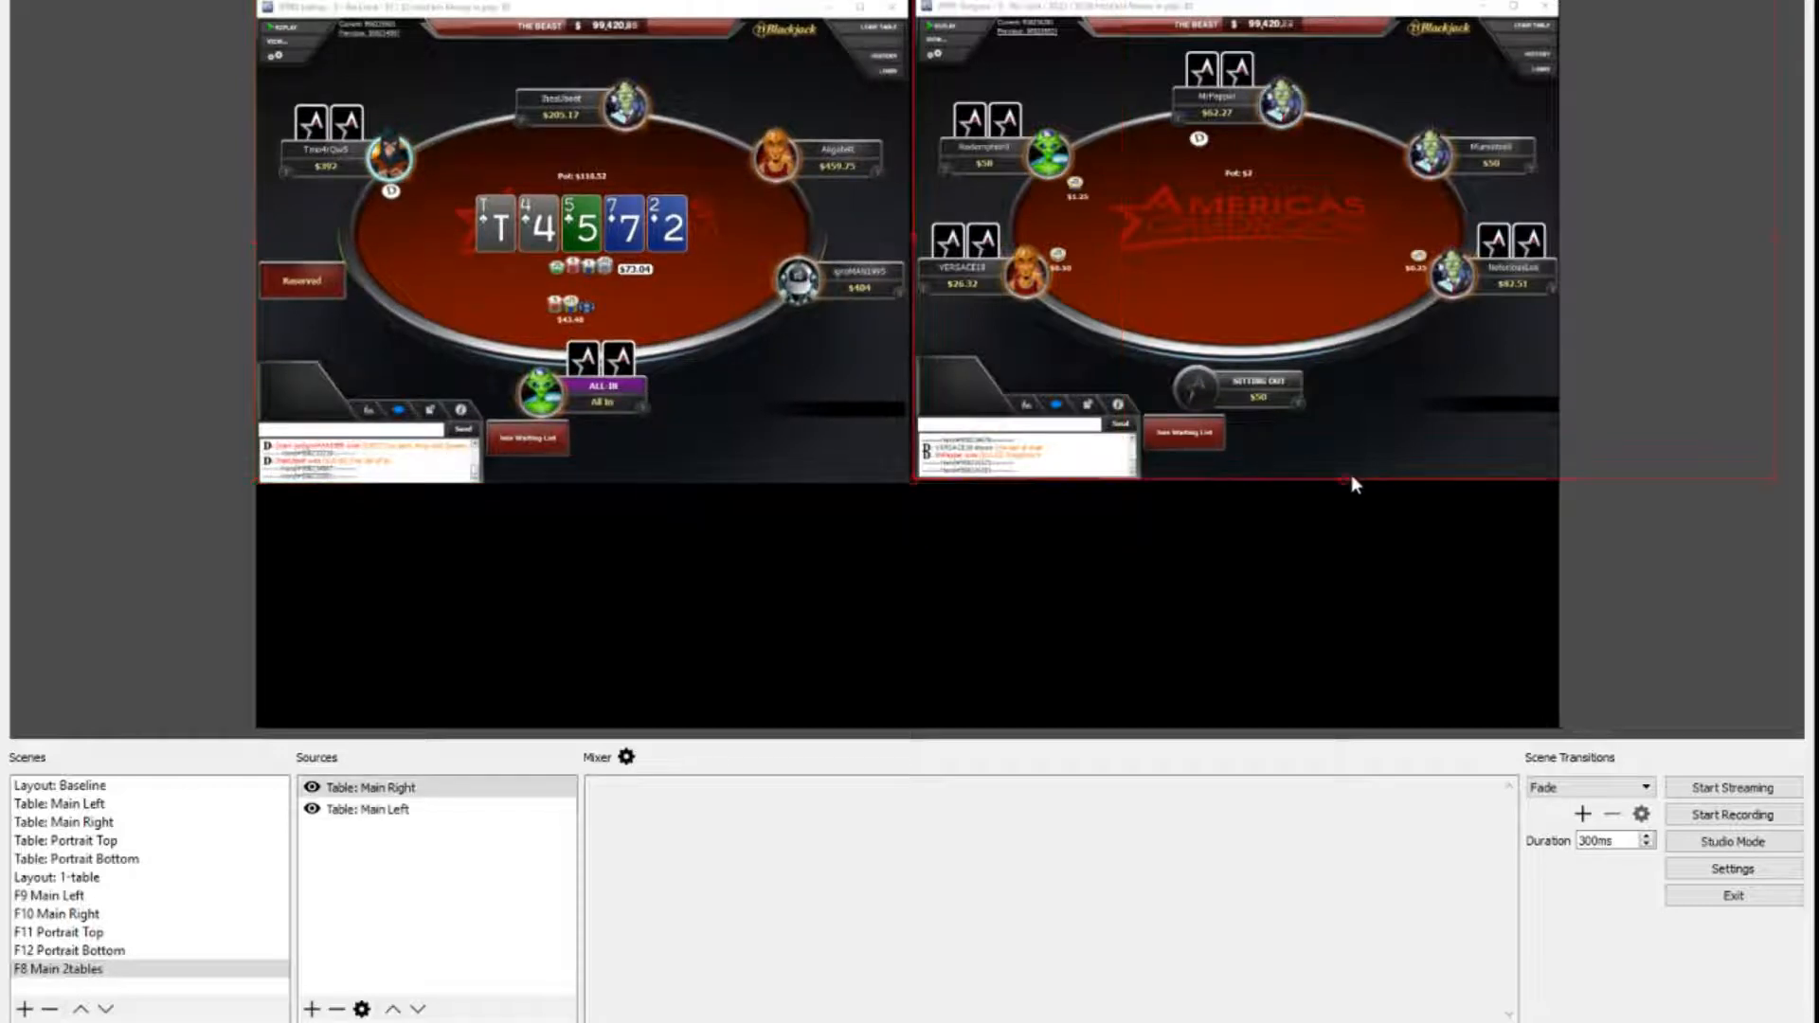
drag(913, 484, 906, 486)
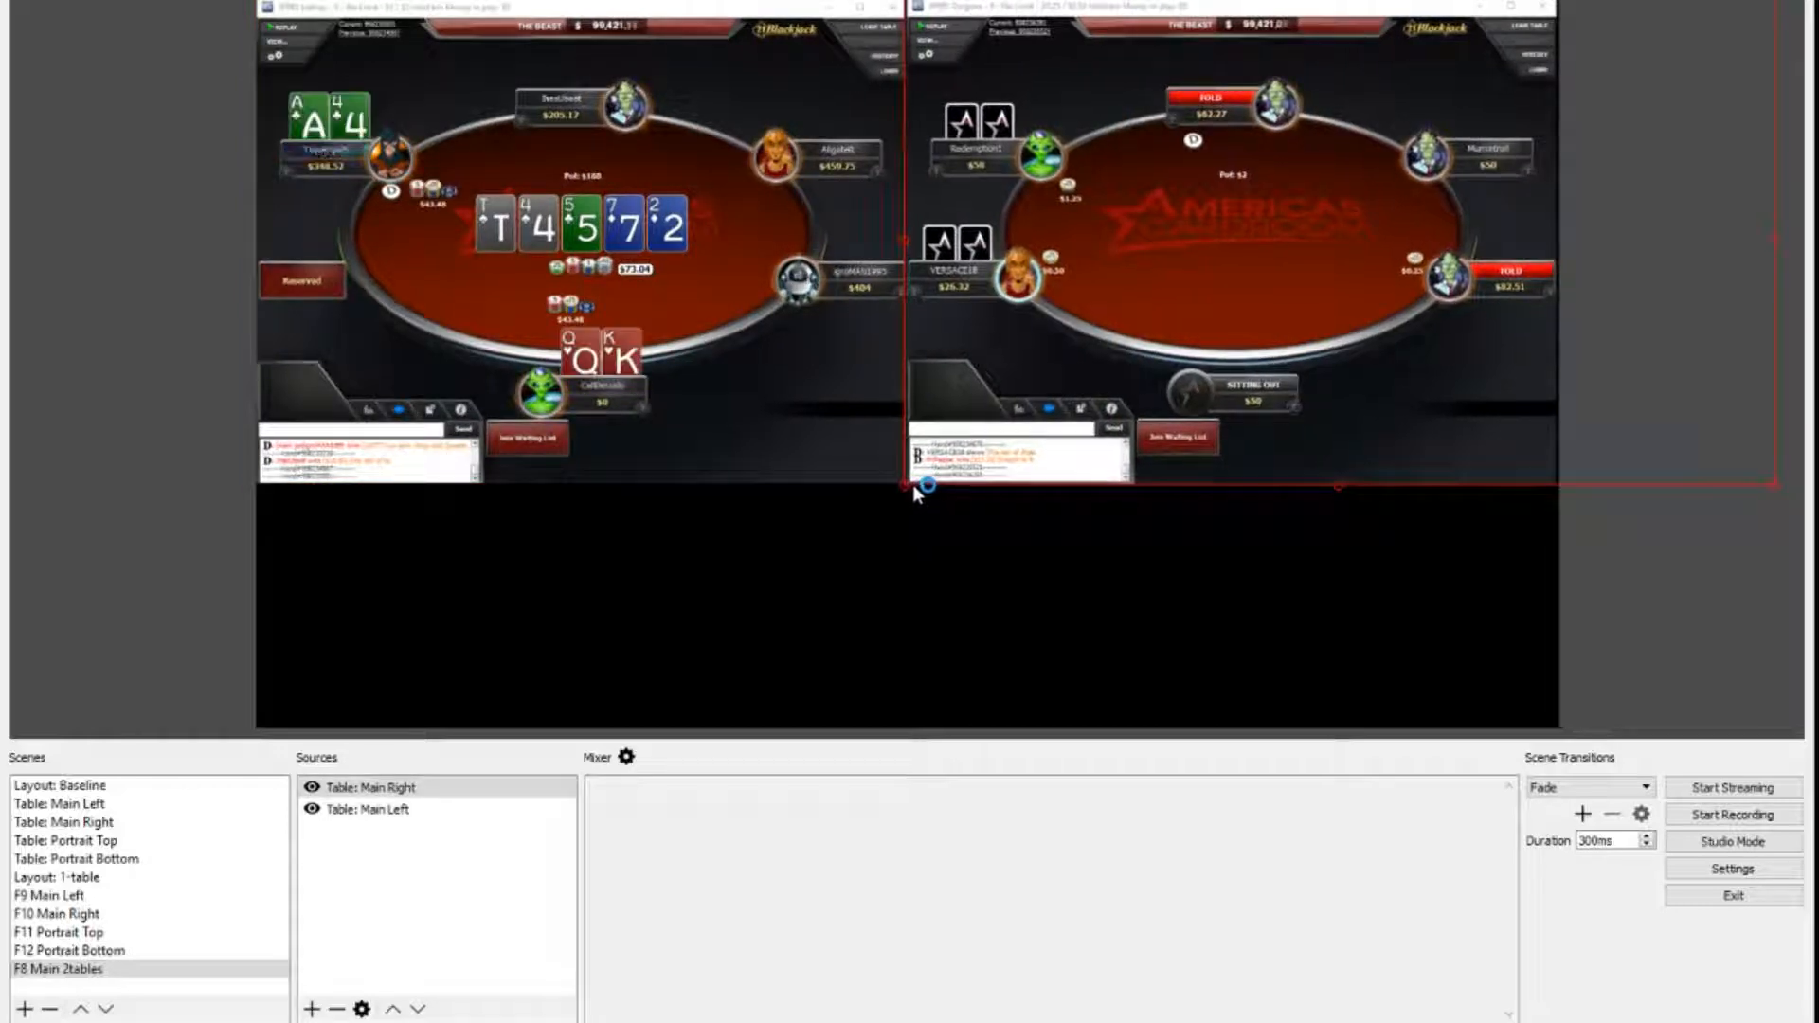
drag(1043, 428, 1046, 427)
click(976, 588)
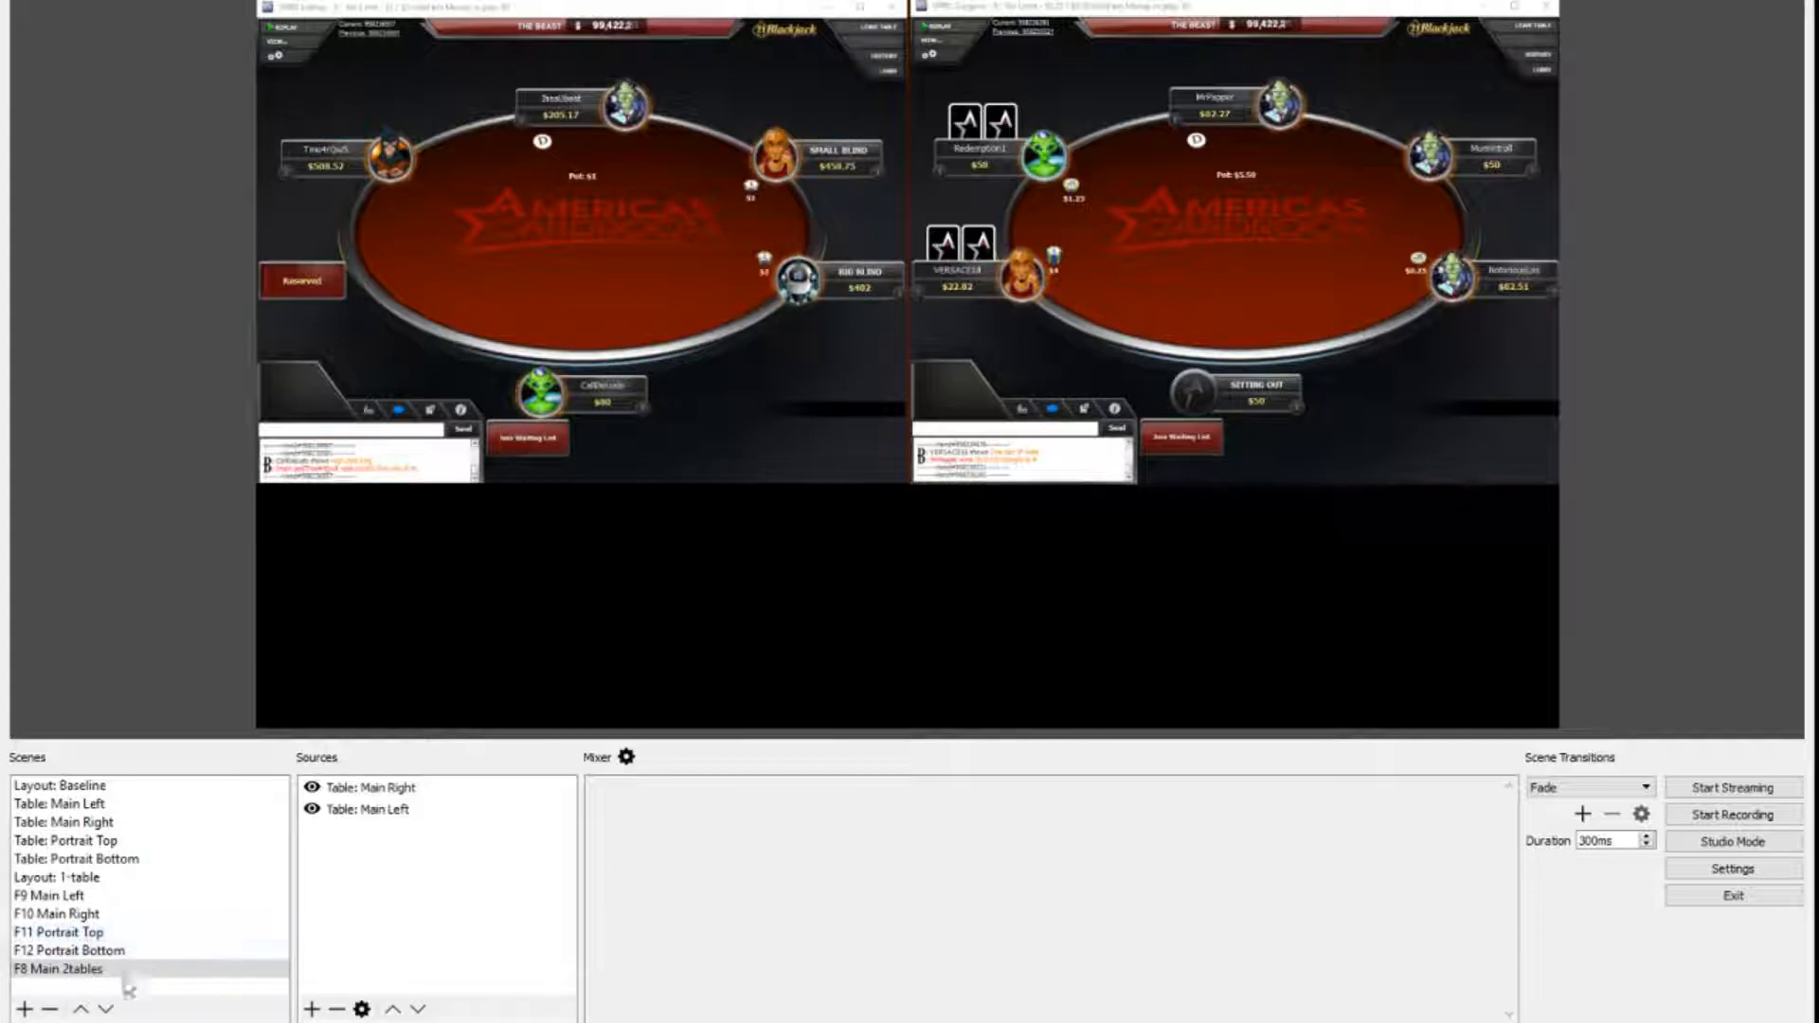
Step: Add the existing scene "Layout: Baseline" as a source above the two tables
click(309, 1009)
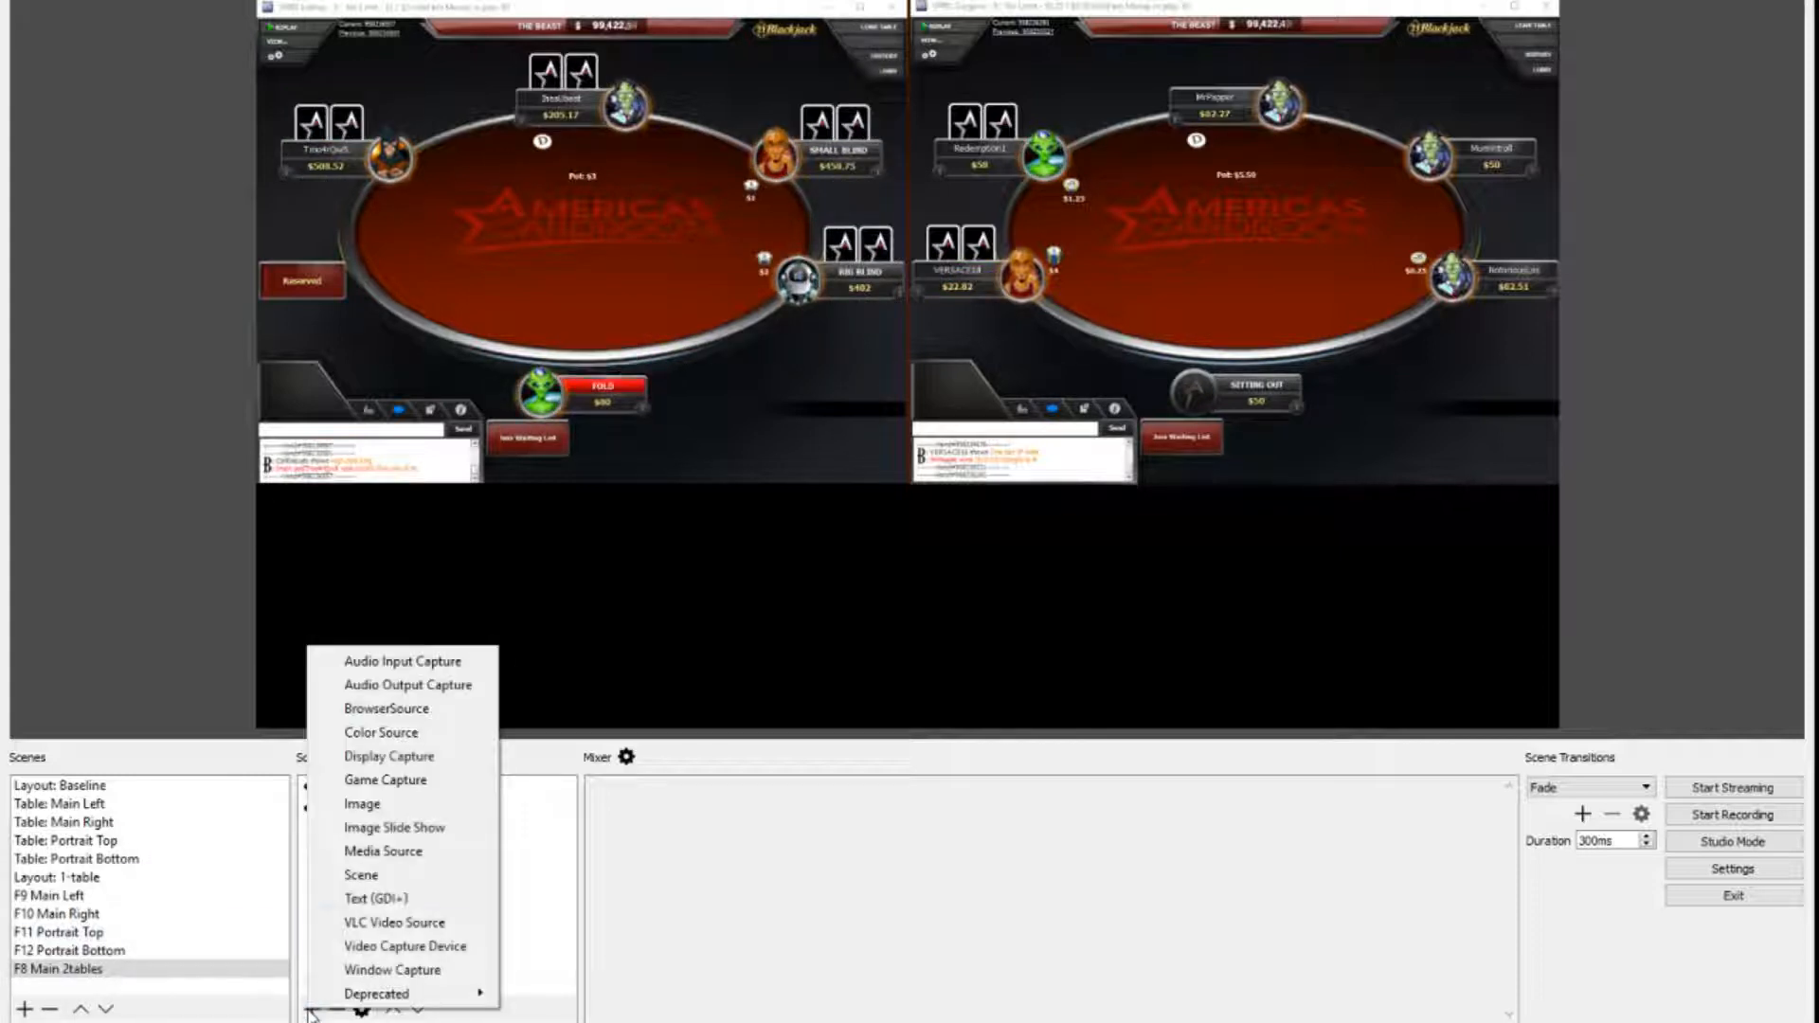
click(379, 873)
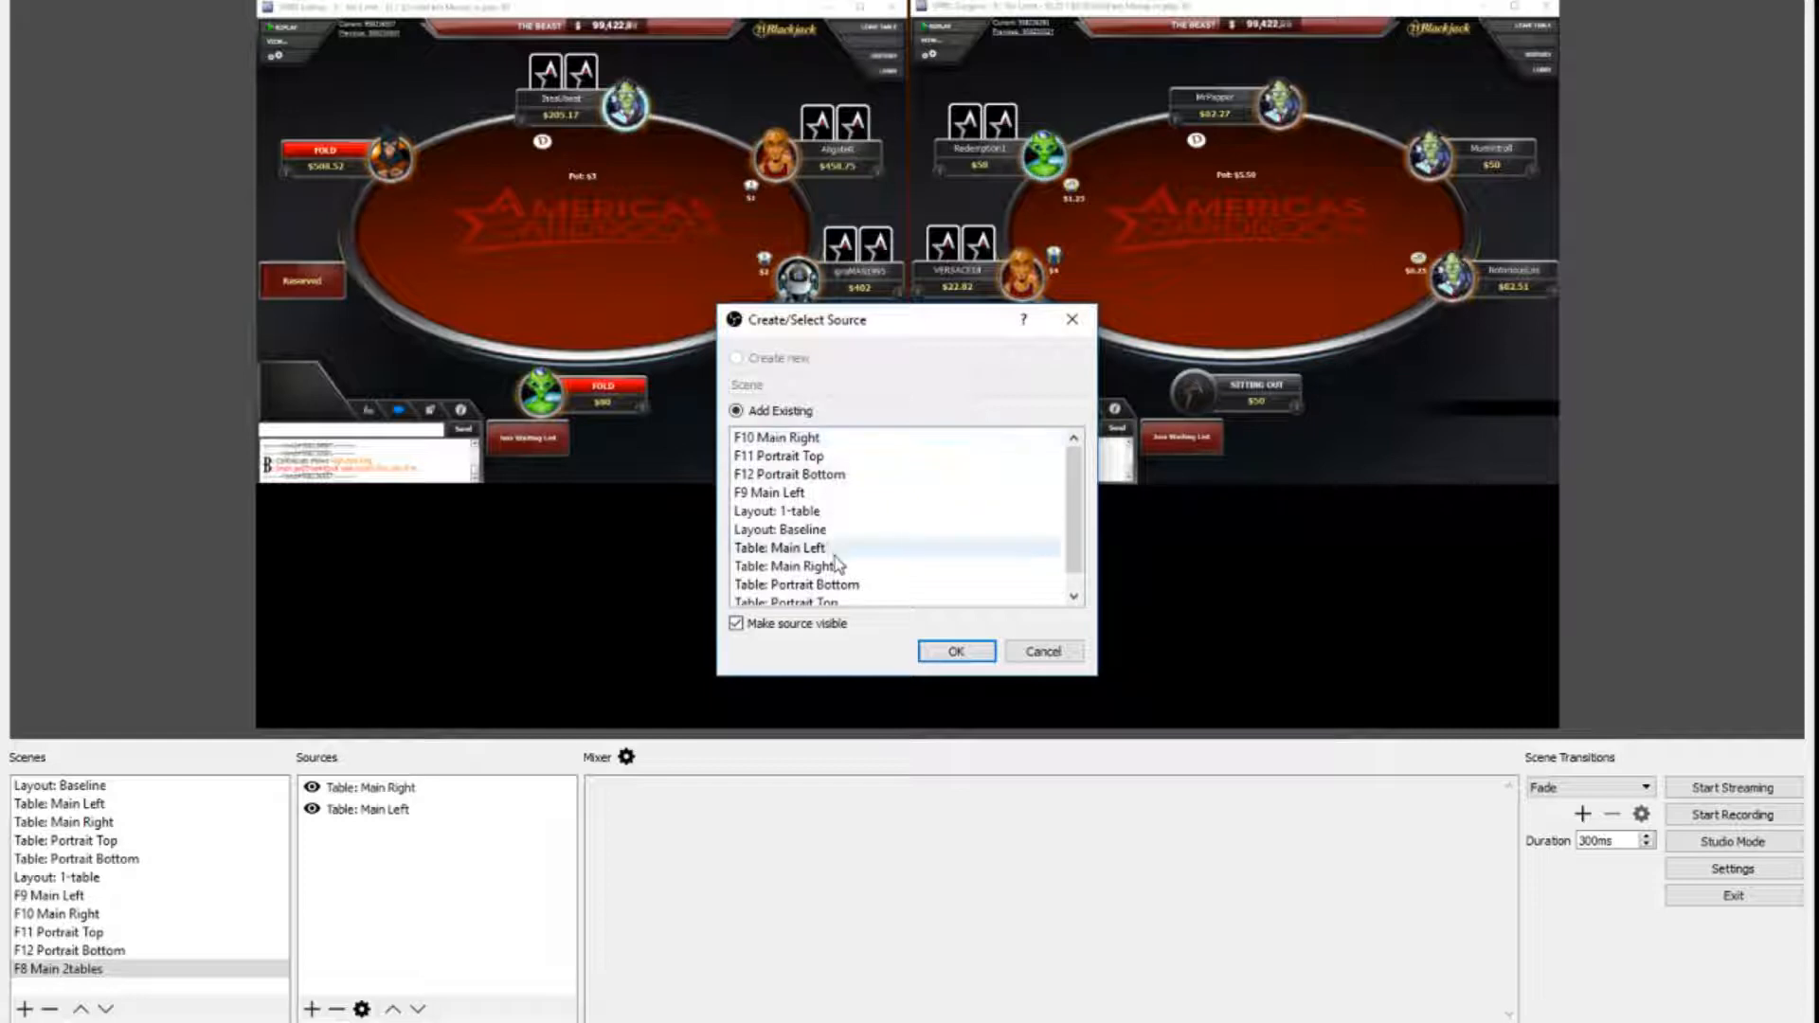
click(801, 533)
click(977, 654)
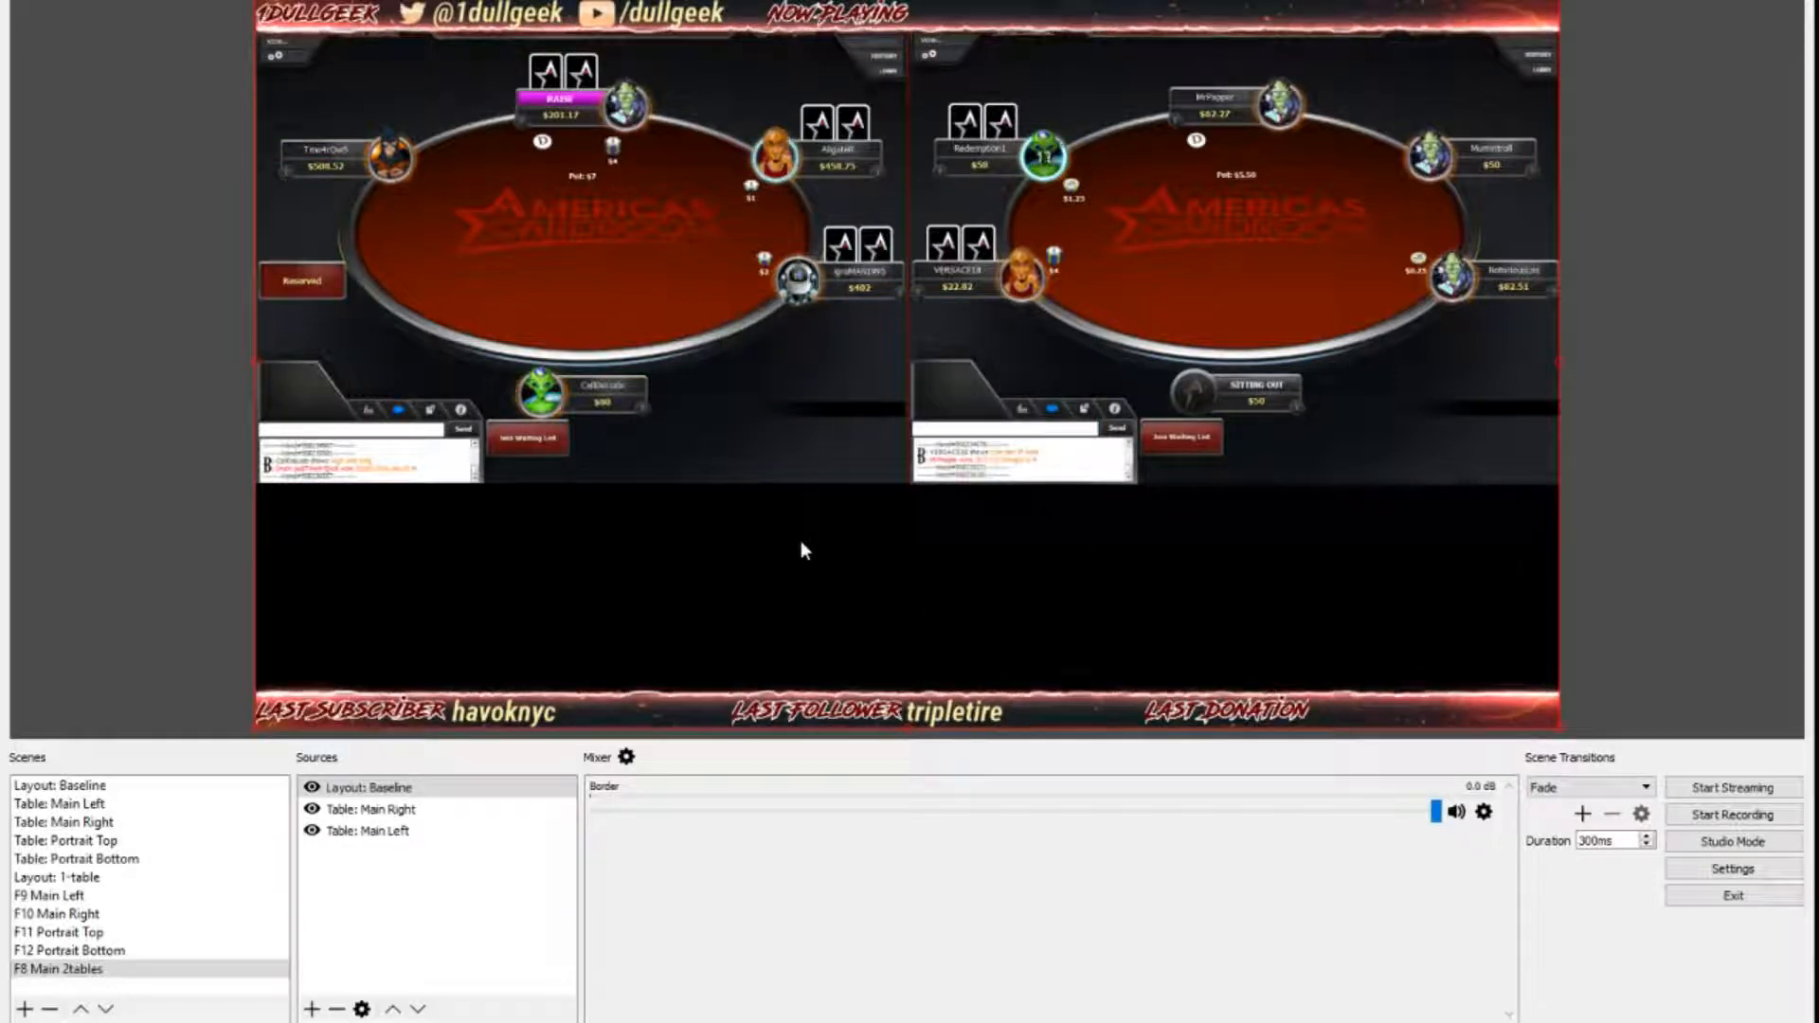
click(312, 1009)
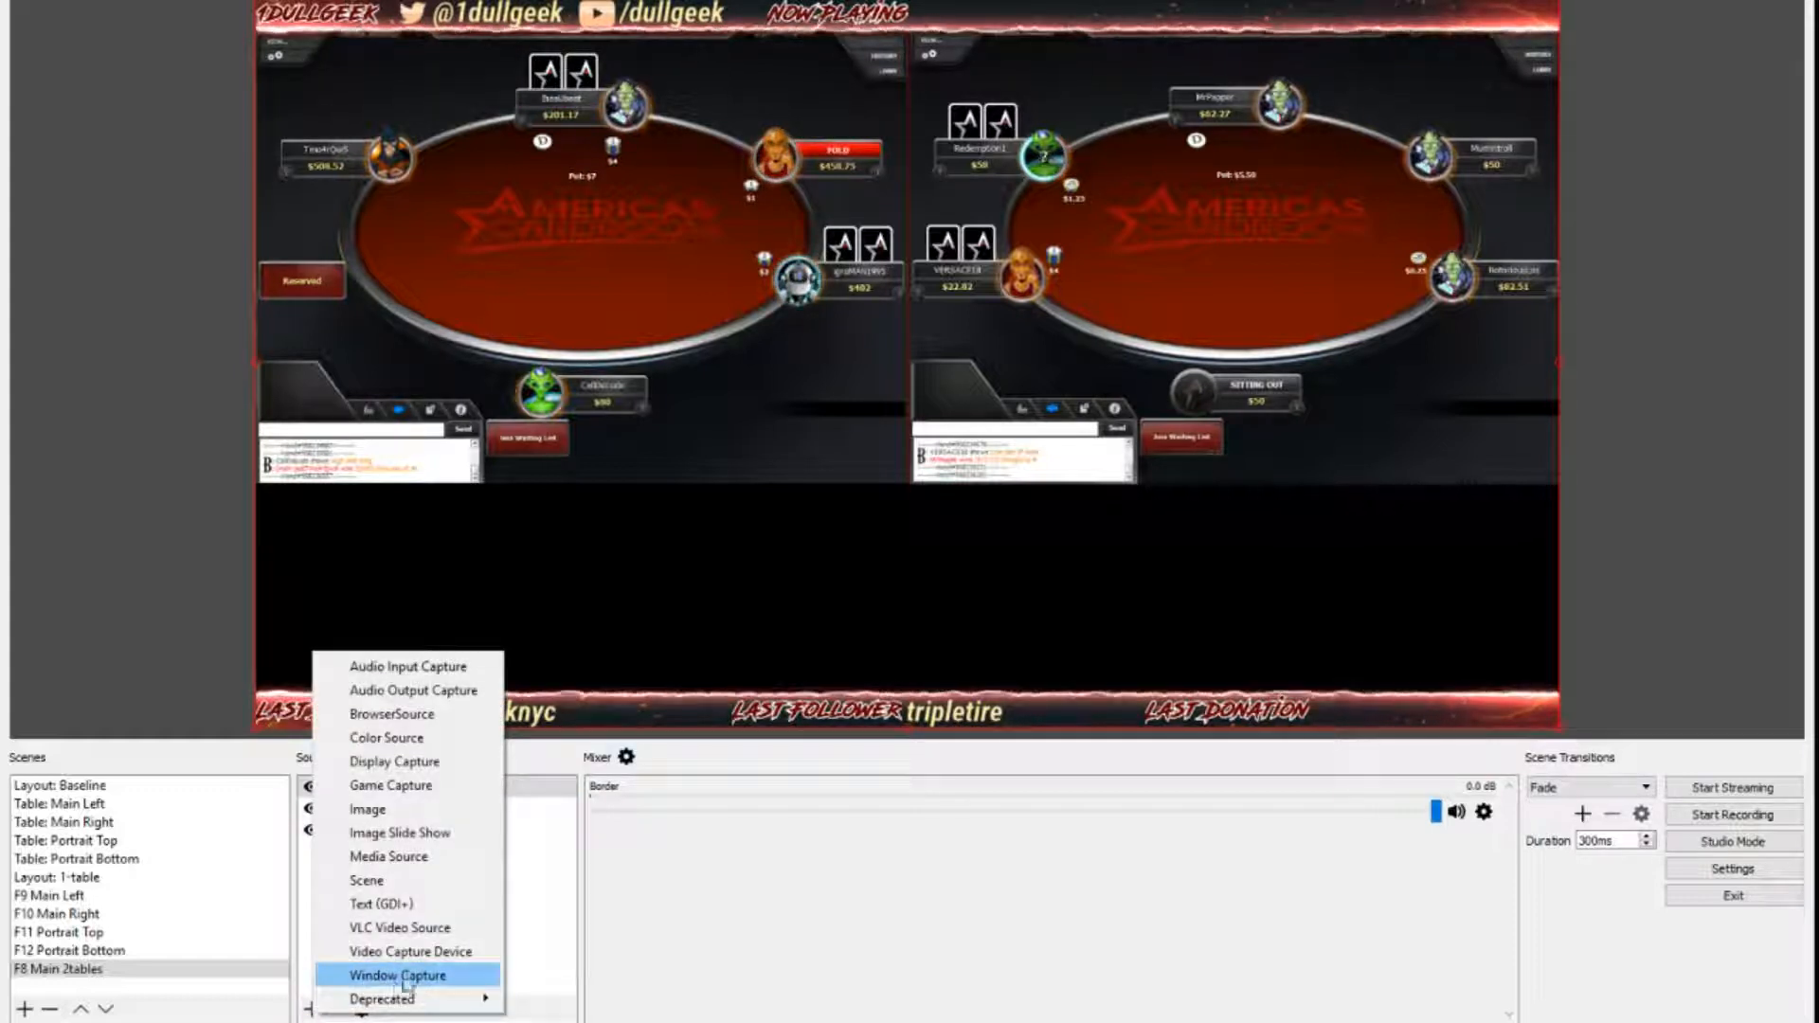
mouse_move(361, 1004)
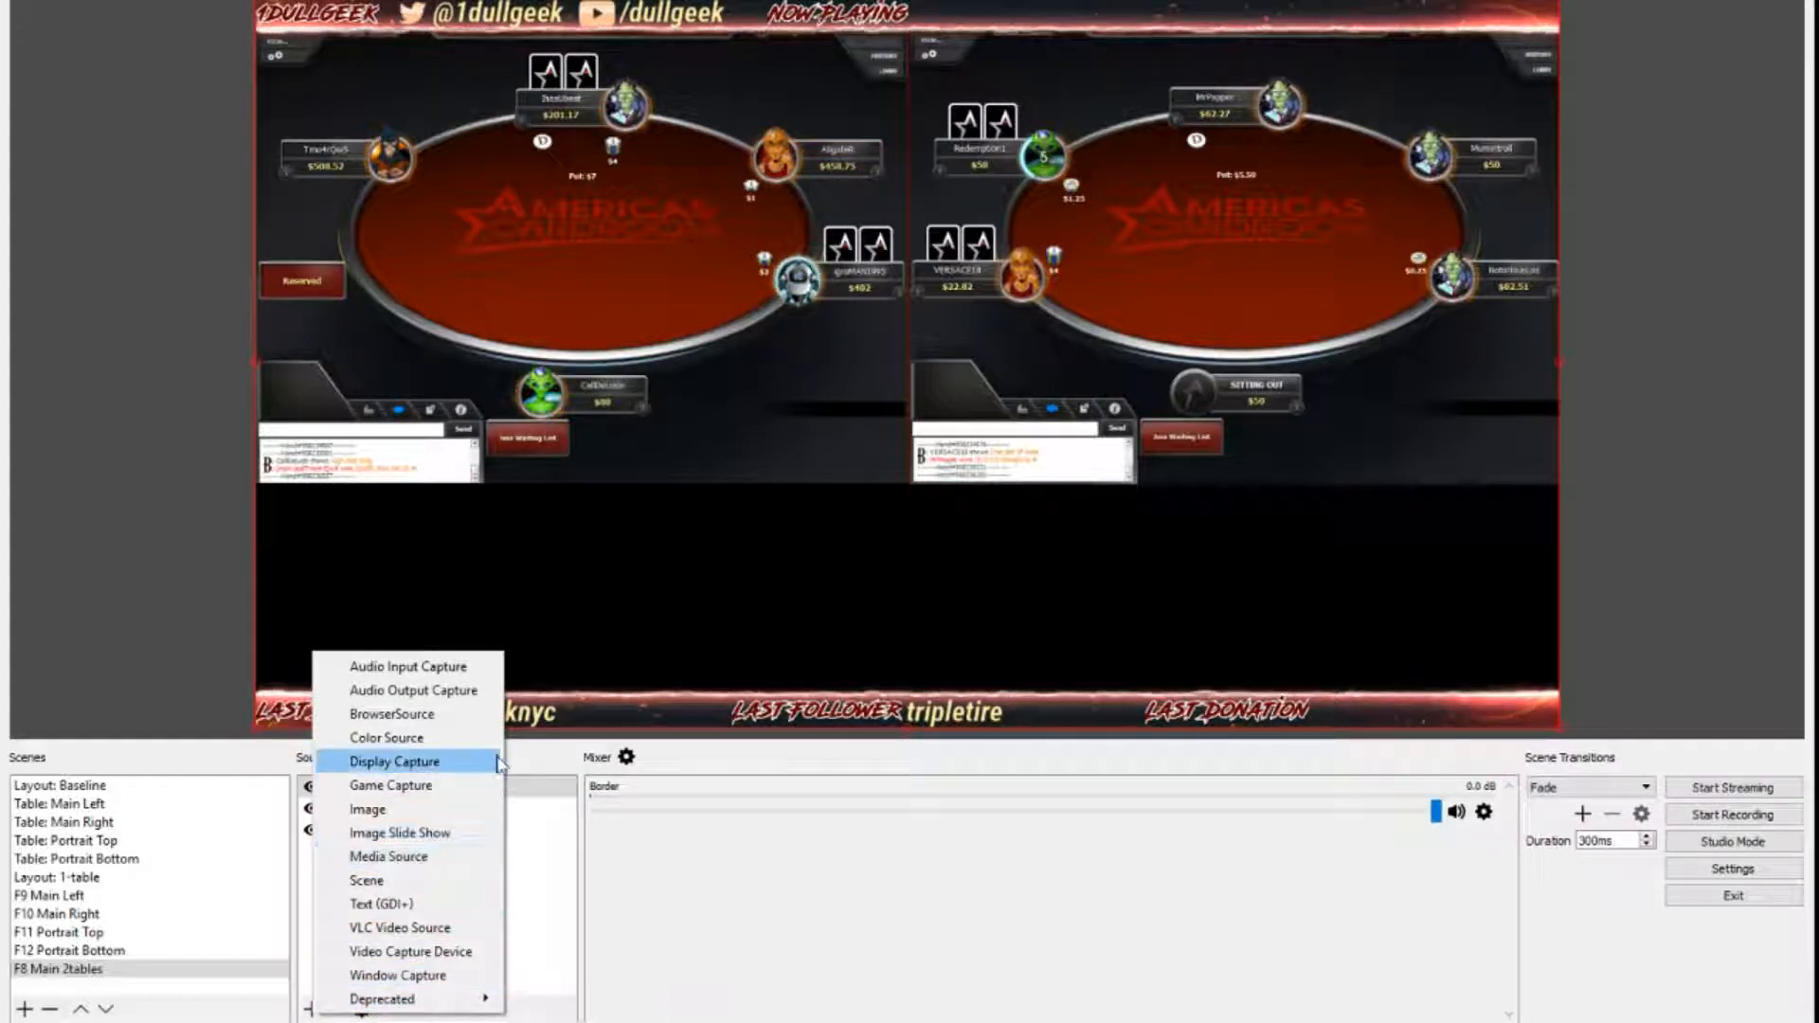
click(428, 714)
click(1044, 658)
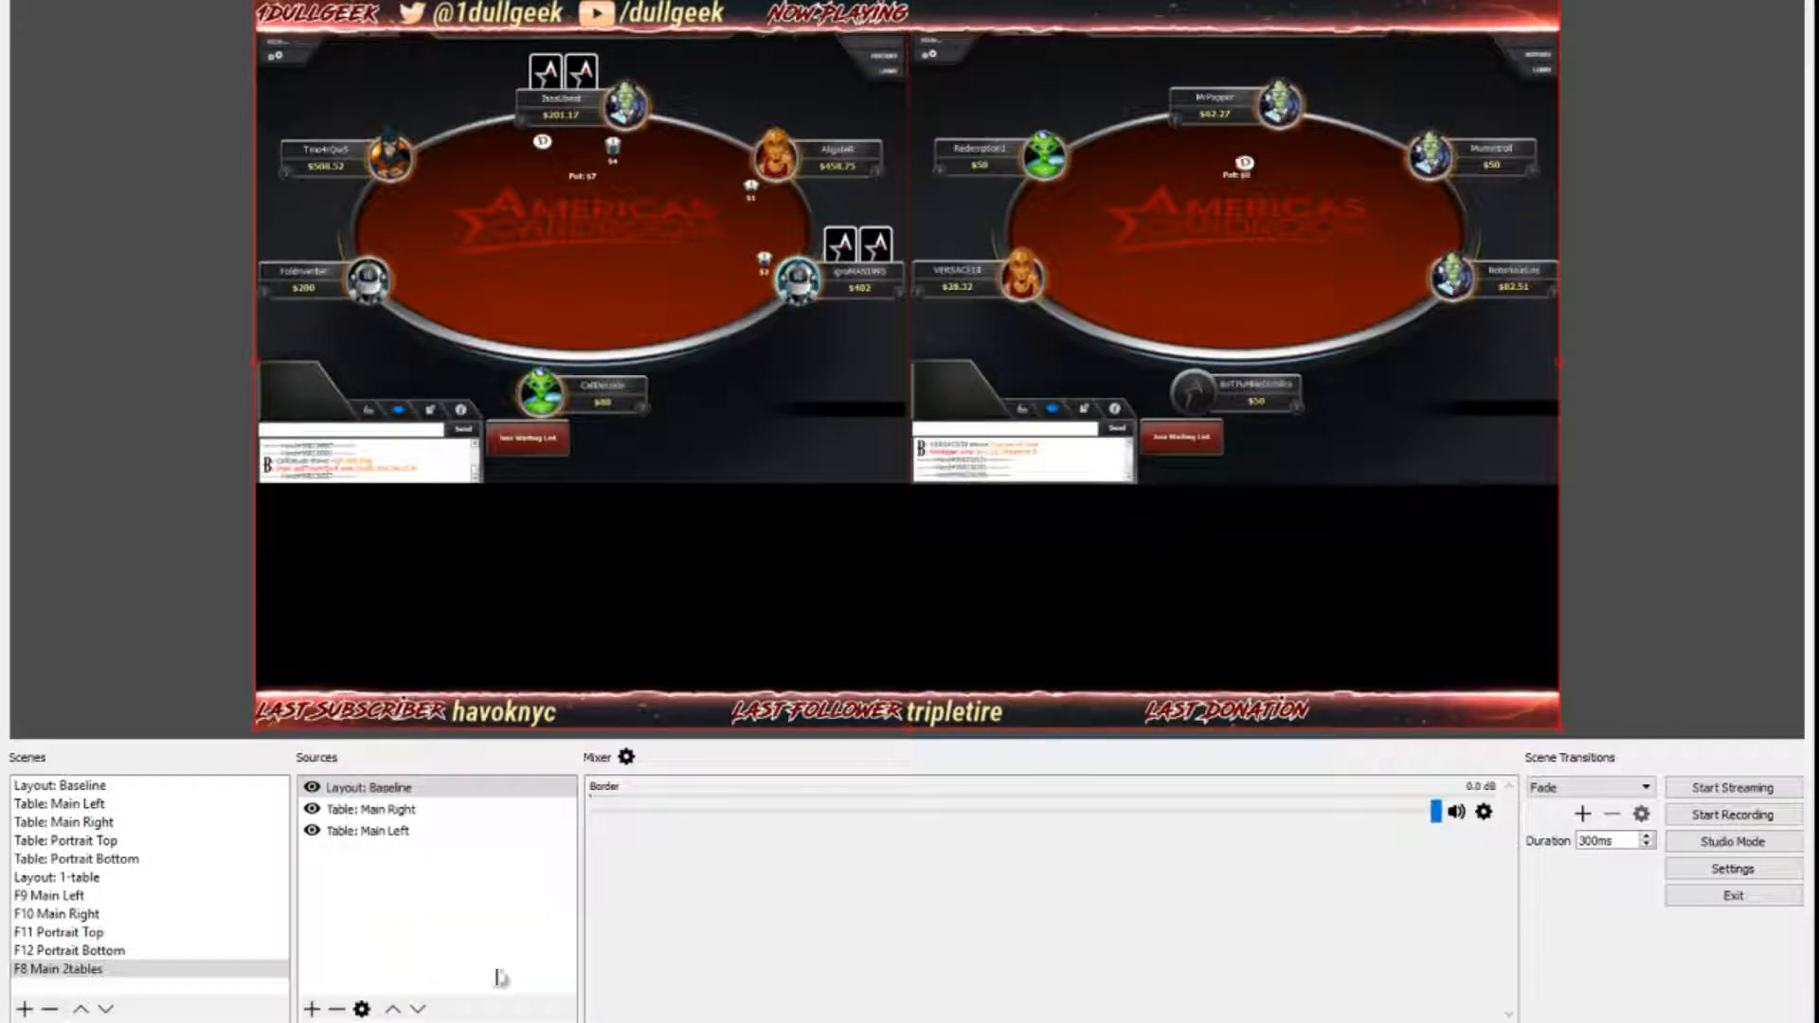
Step: Add the existing media source "Divider" and fit it along the lower edge of the left table
click(312, 1009)
click(448, 852)
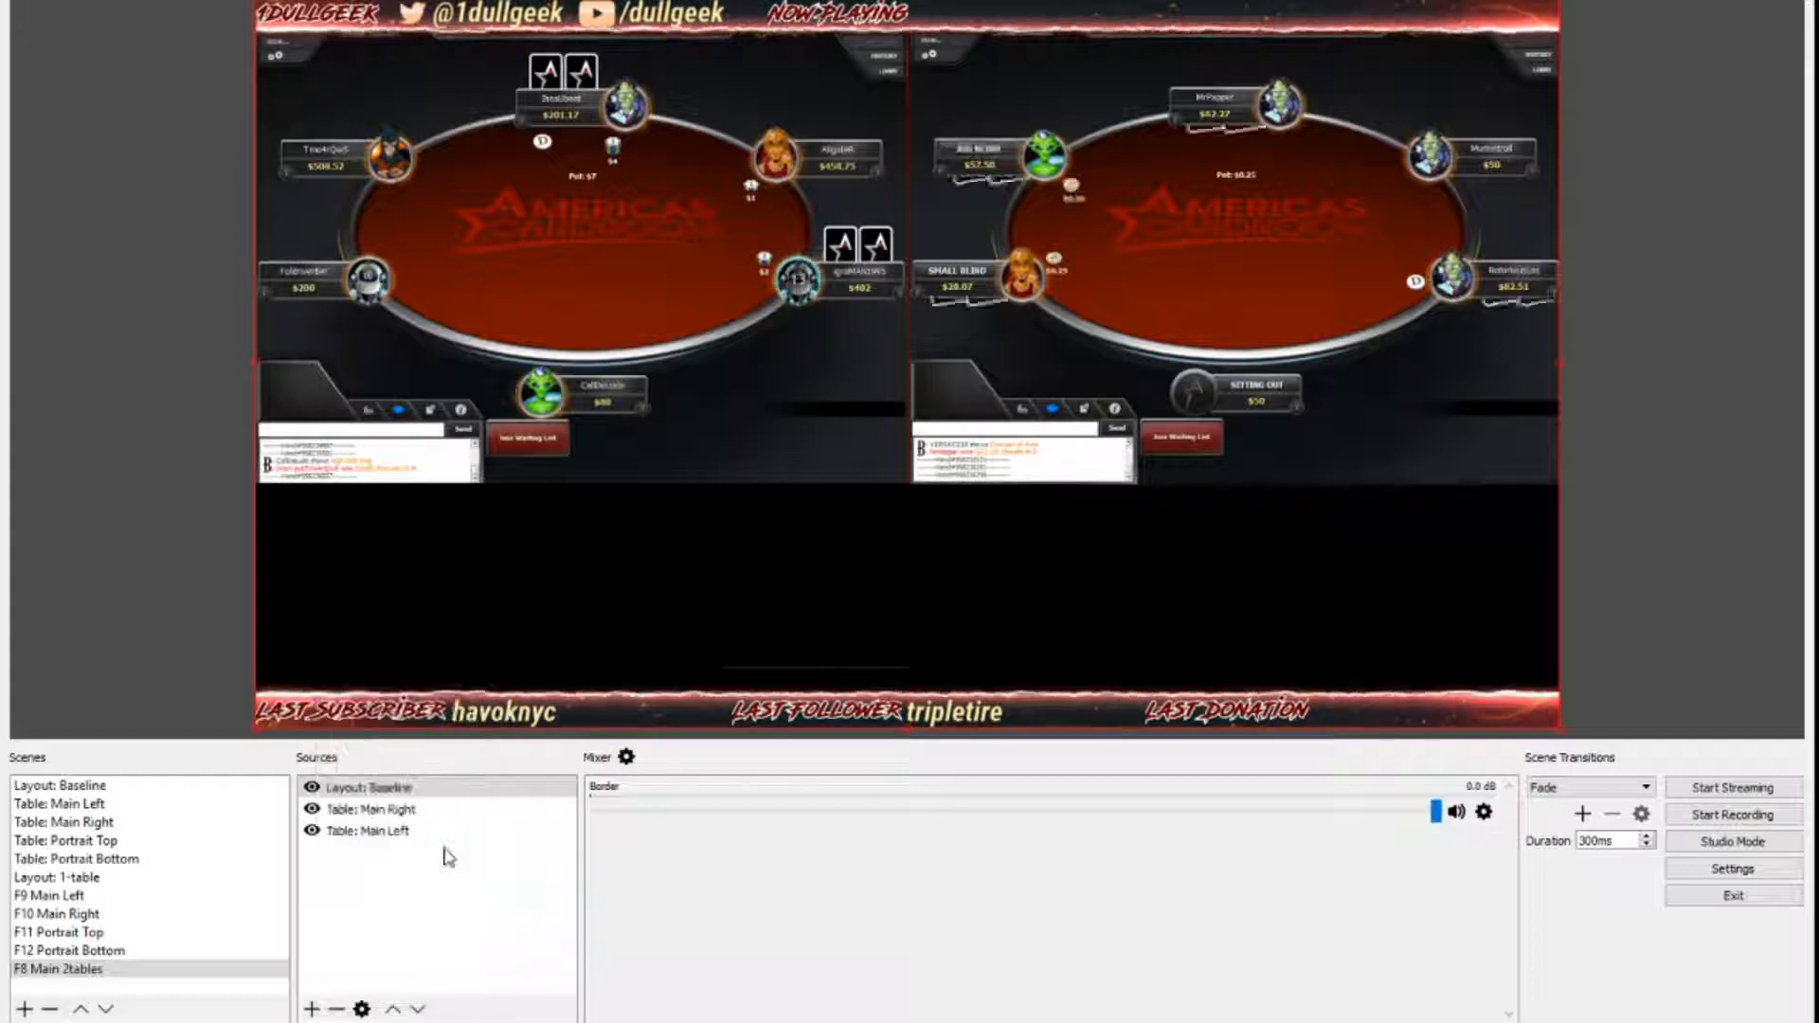
click(736, 410)
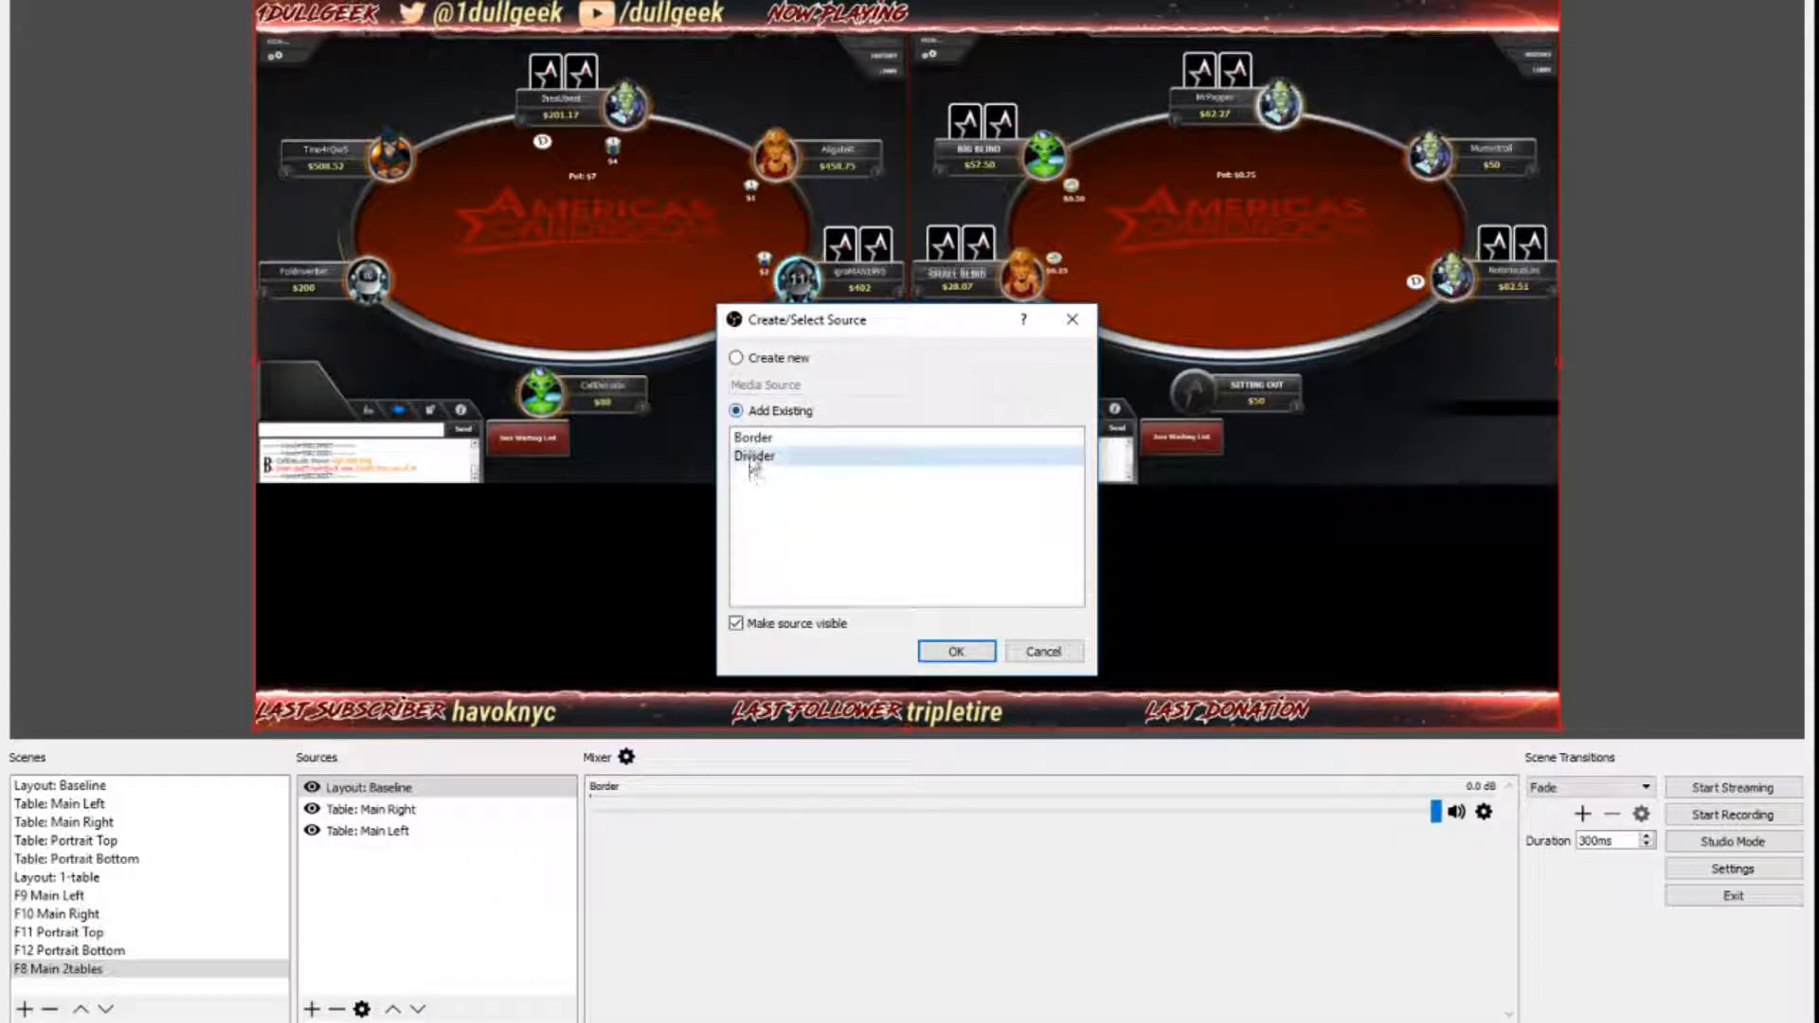
click(952, 654)
drag(571, 52, 542, 499)
drag(905, 529, 912, 525)
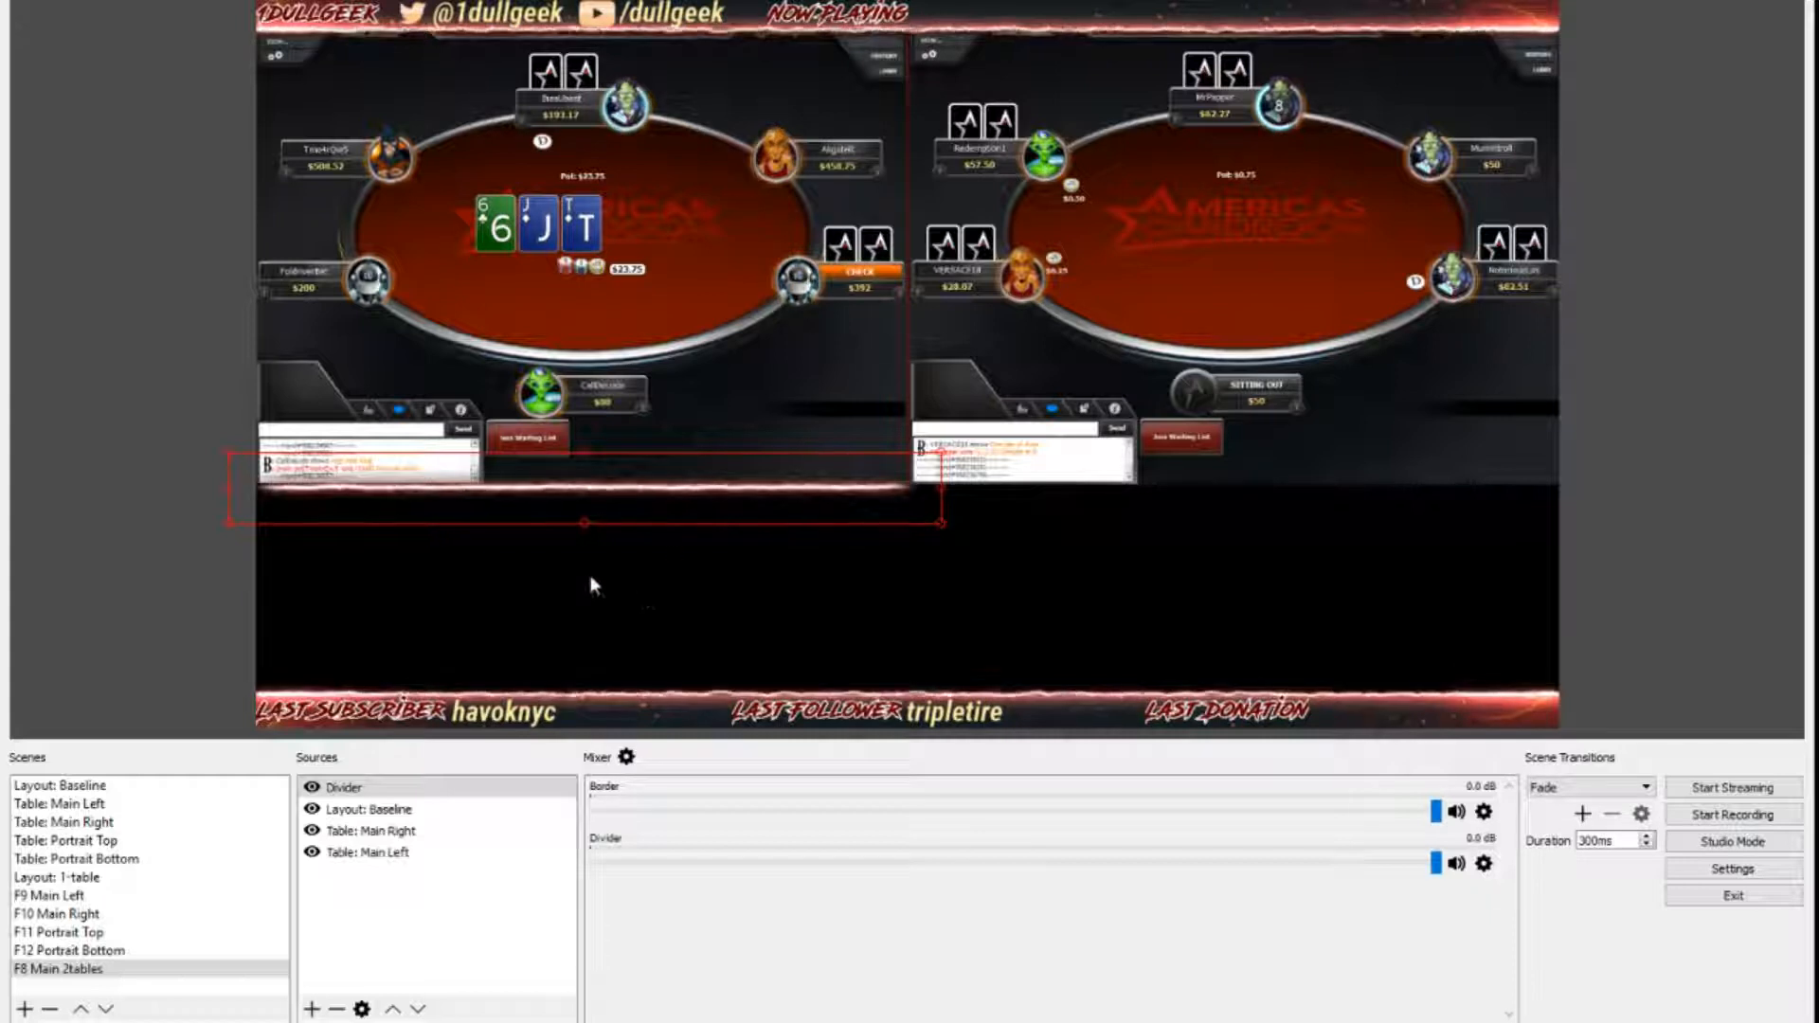
Step: Copy the Divider source, paste it as a reference, and place the copy along the lower edge of the right table
right_click(338, 785)
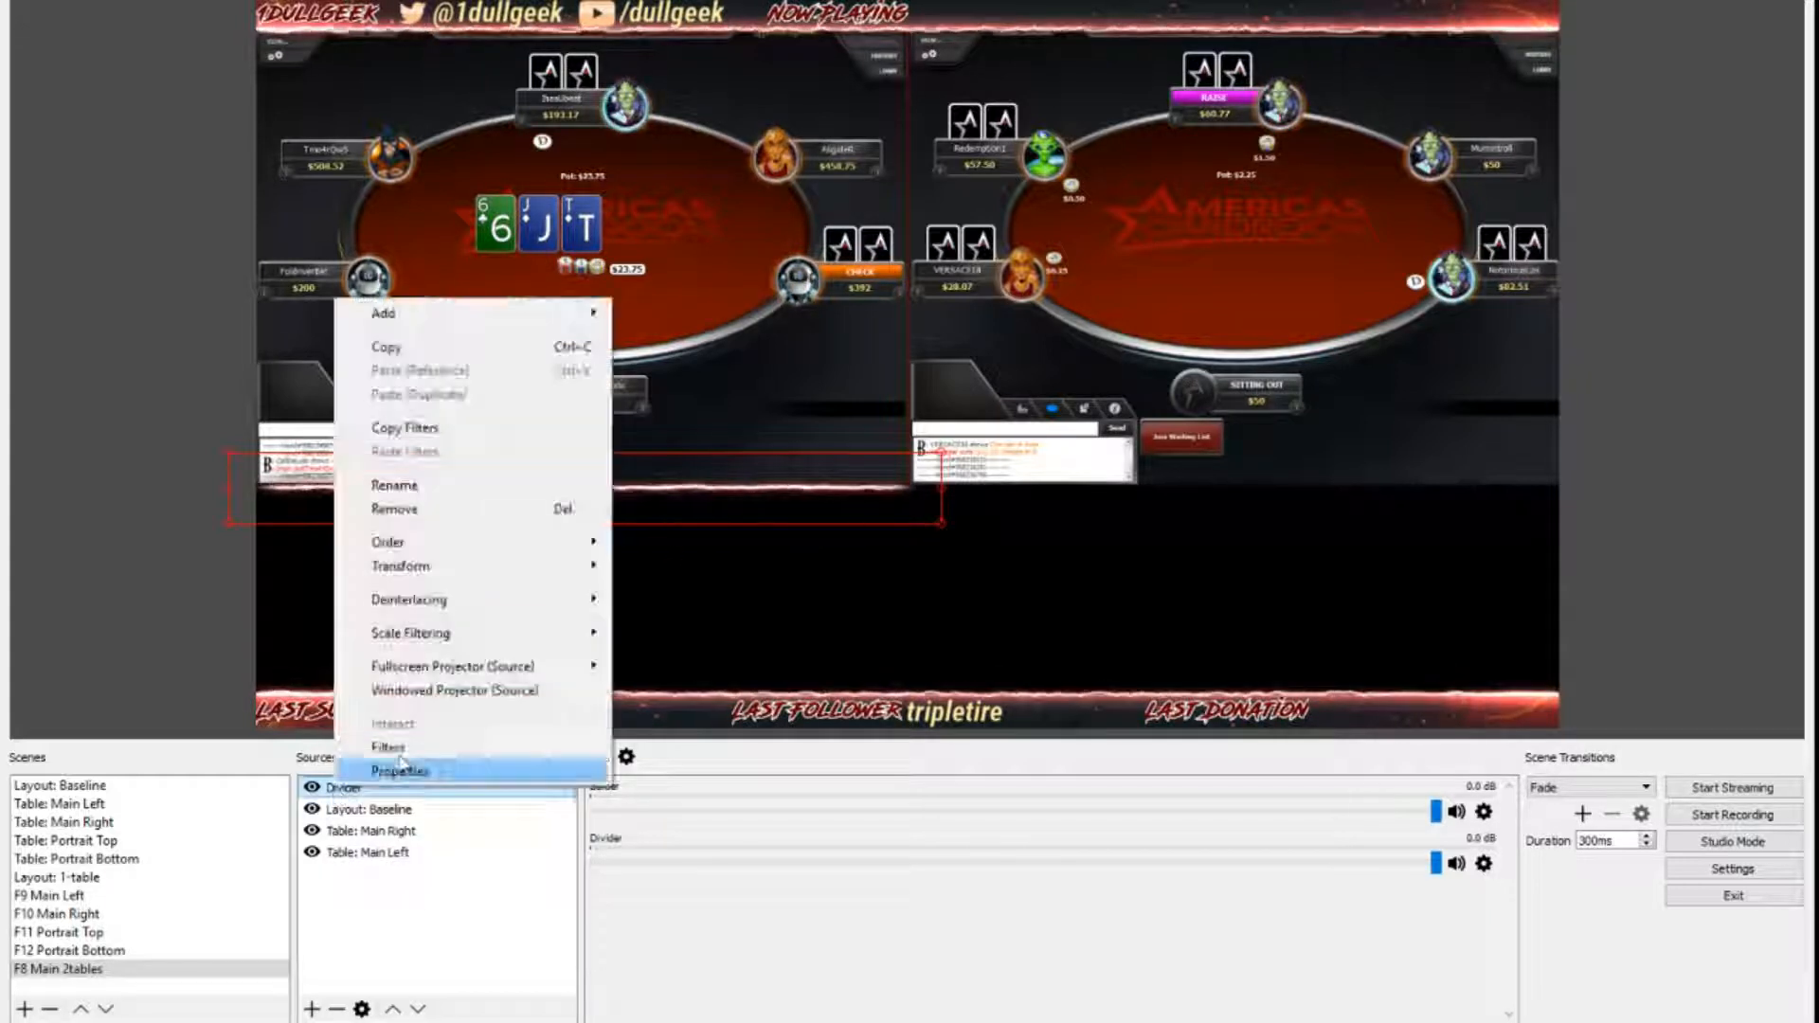
click(386, 347)
right_click(342, 792)
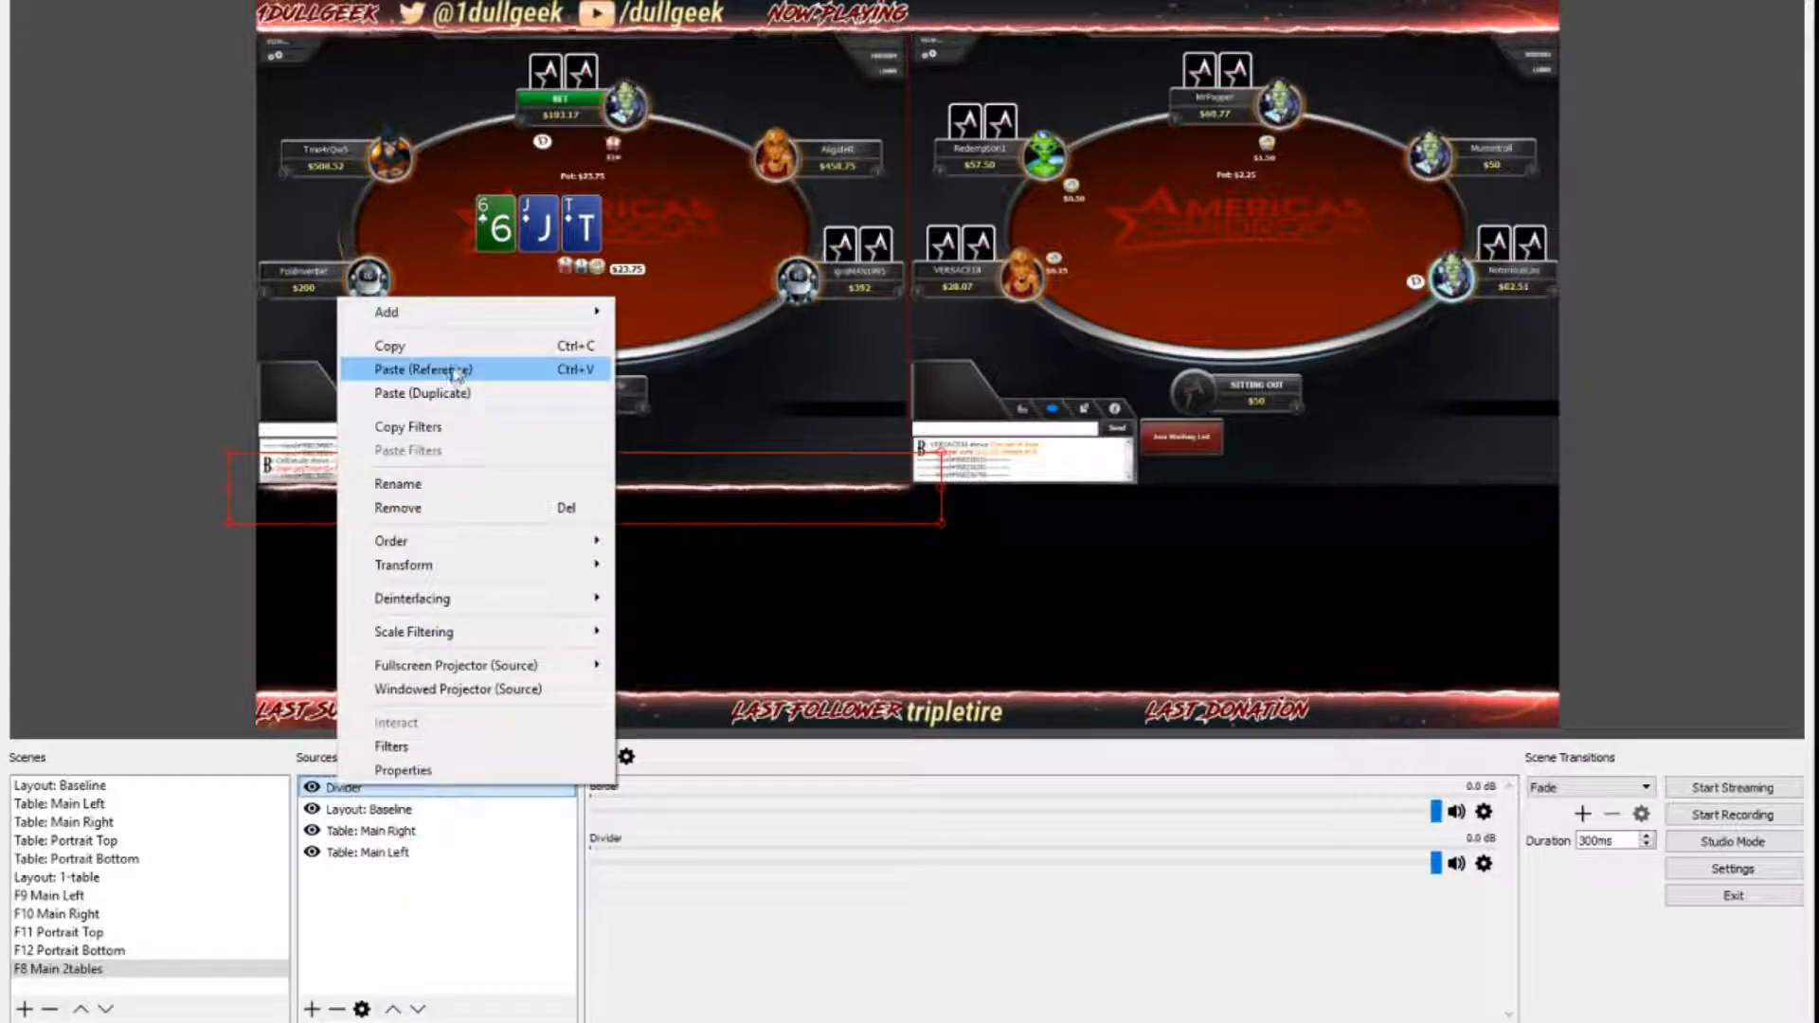
click(423, 369)
drag(587, 503, 1237, 493)
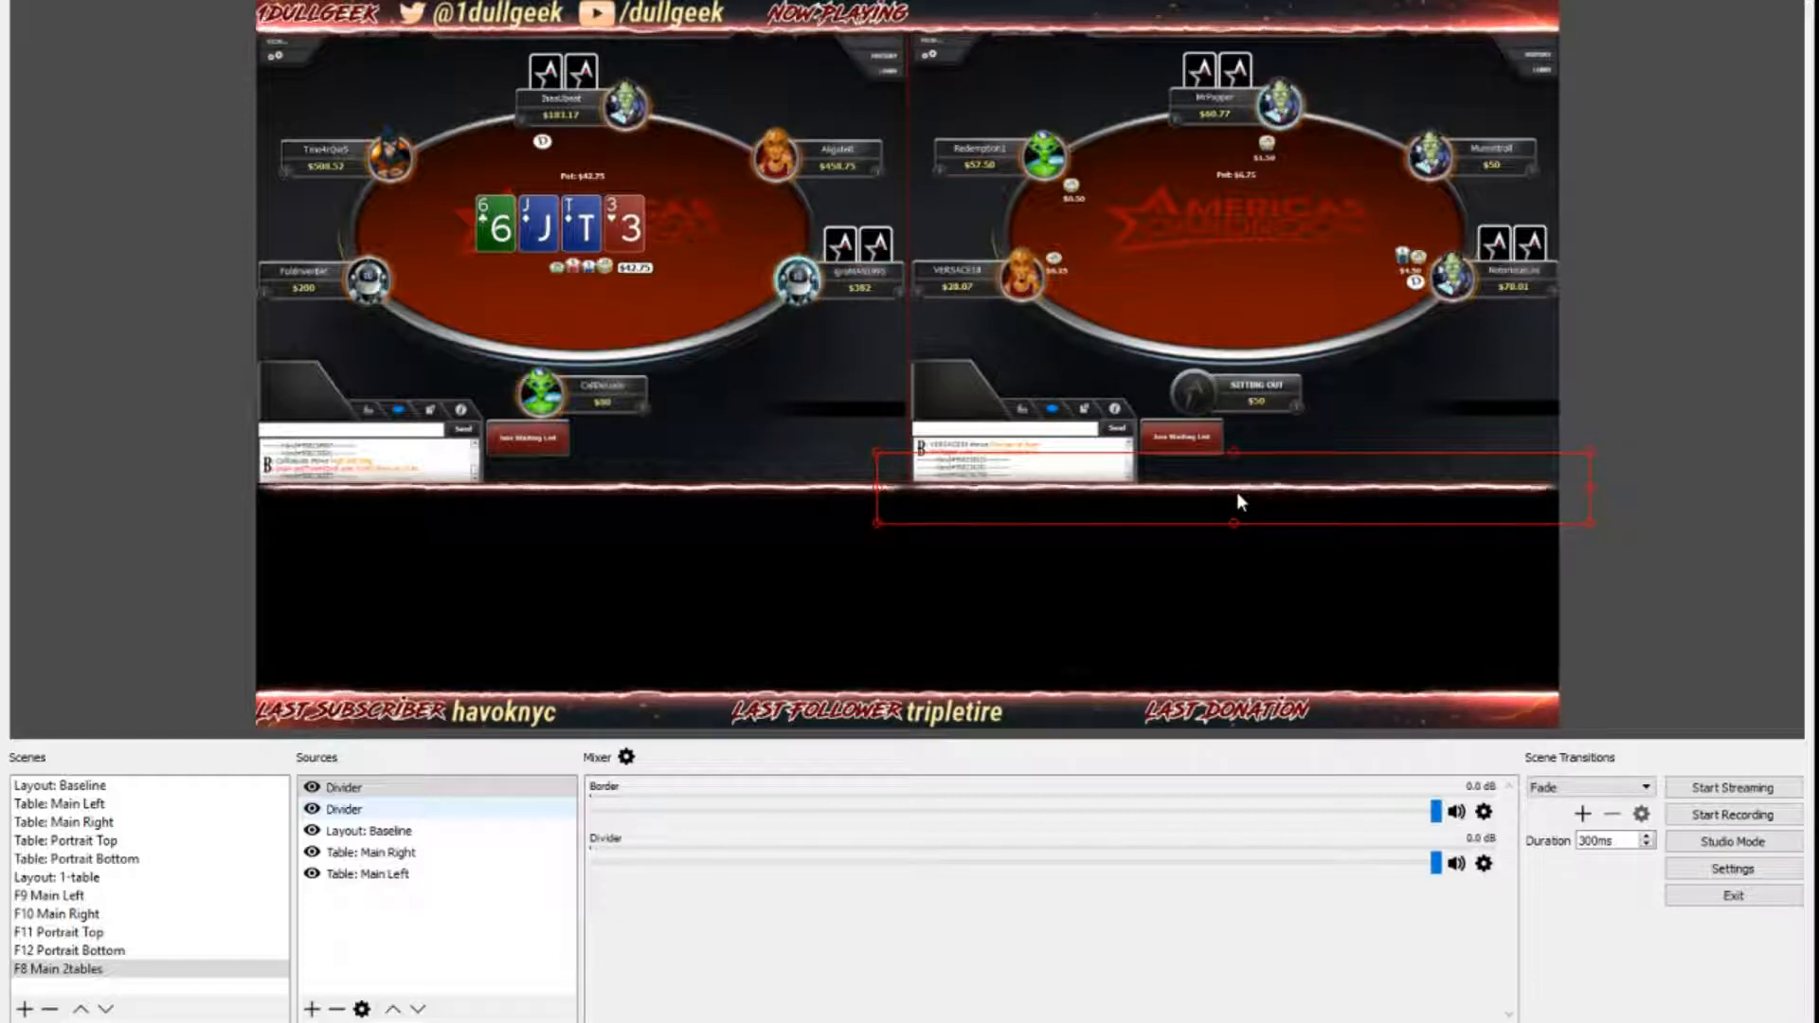
Step: Move both dividers up slightly so they overlap the bottom of the two tables at the same height
mouse_move(1237, 492)
mouse_down()
mouse_move(1236, 470)
mouse_move(1237, 538)
mouse_move(1244, 472)
mouse_up()
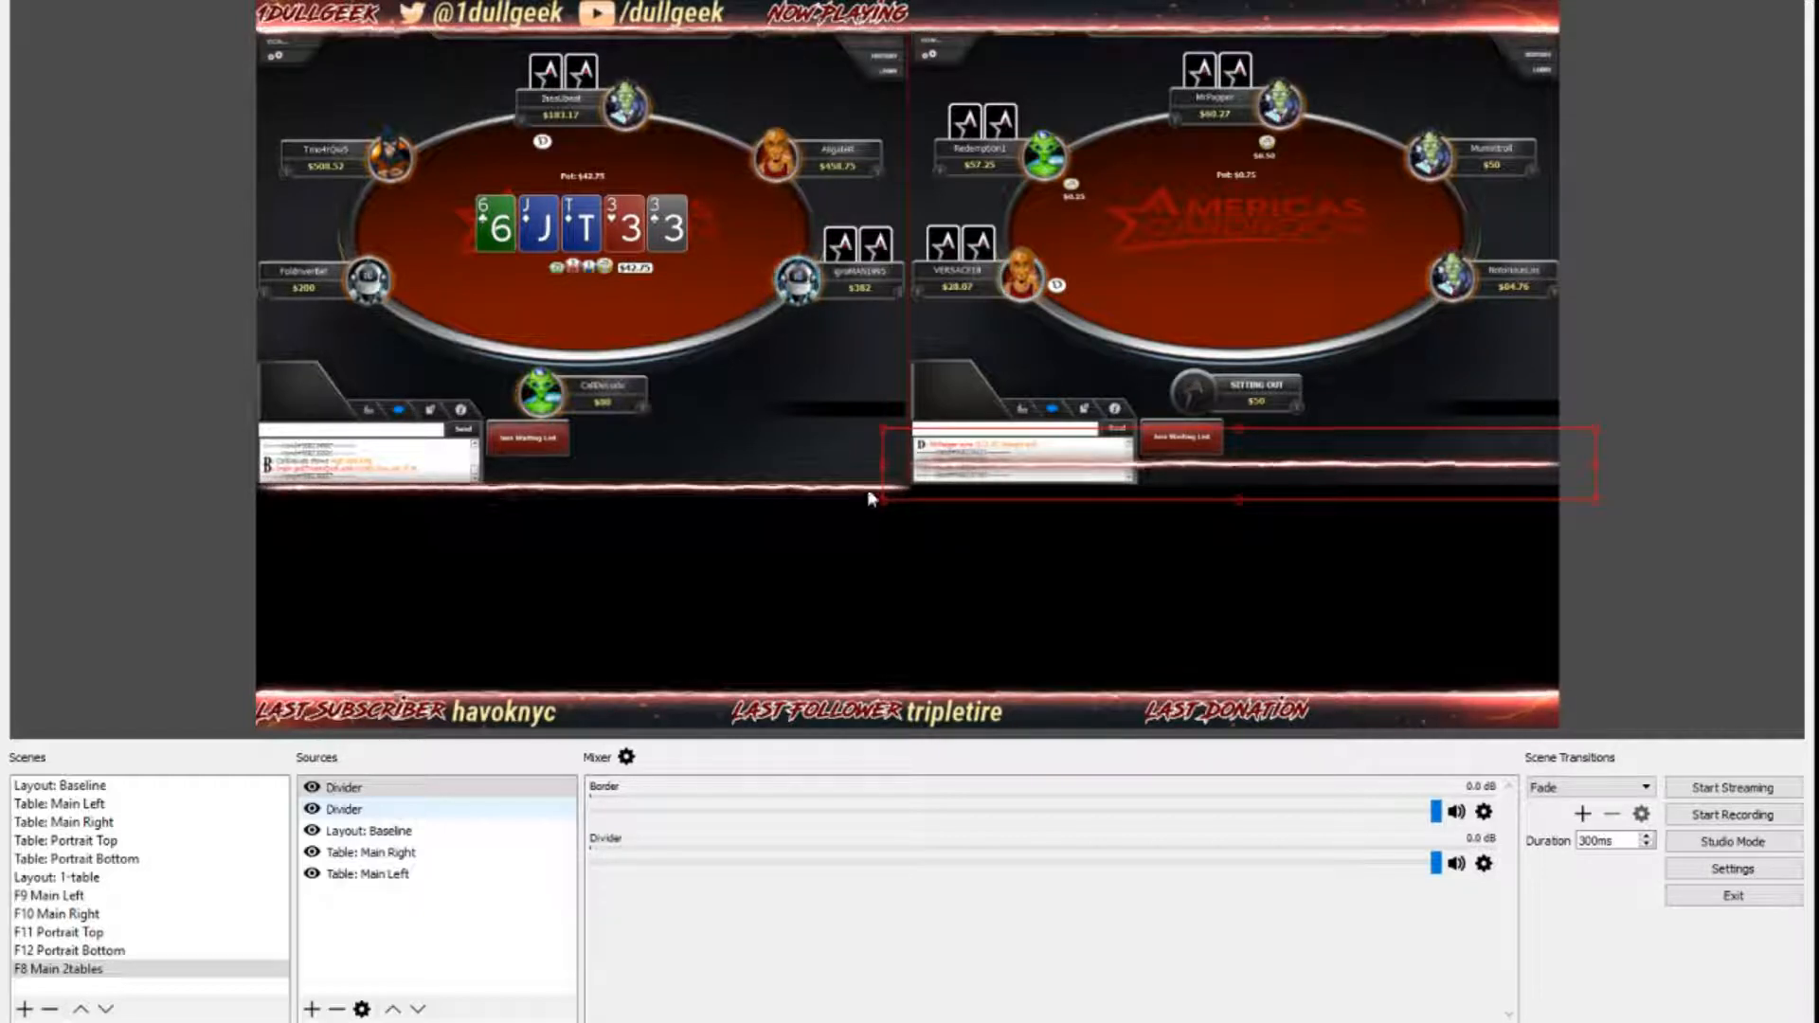
drag(853, 487, 792, 467)
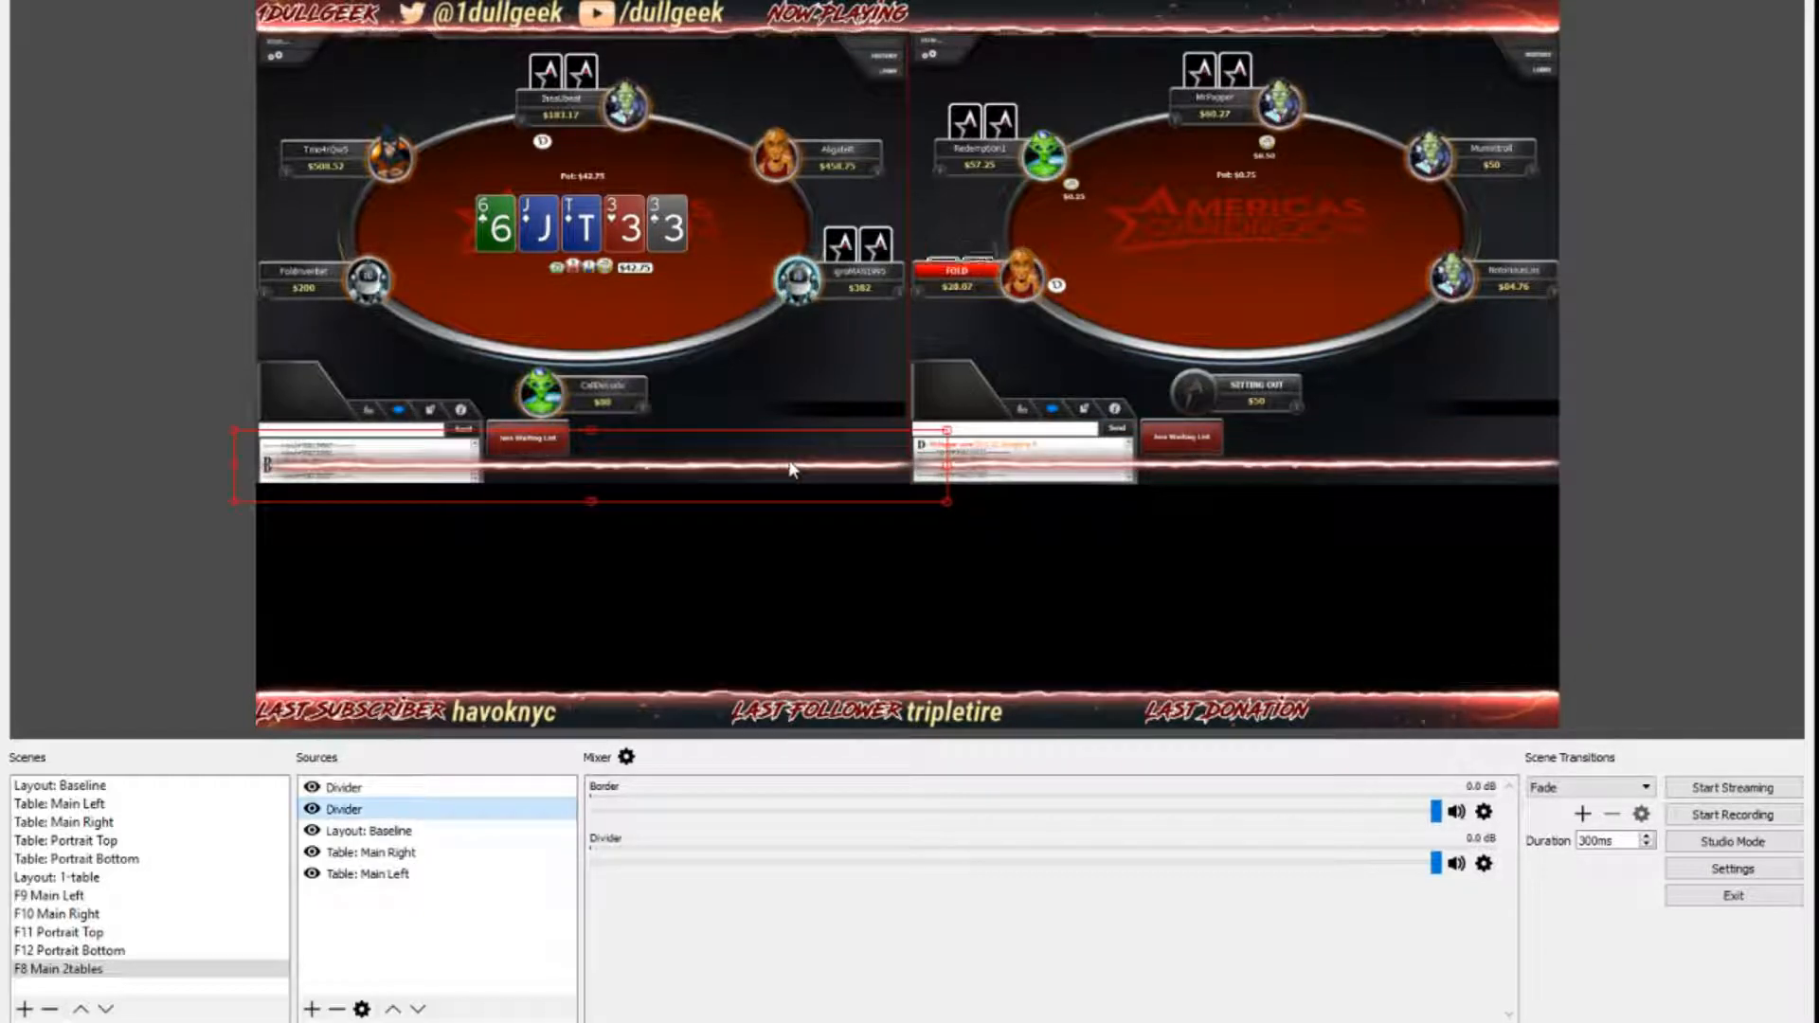
Step: Crop the lower edges of Table: Main Right and Table: Main Left up to the divider lines
click(1236, 402)
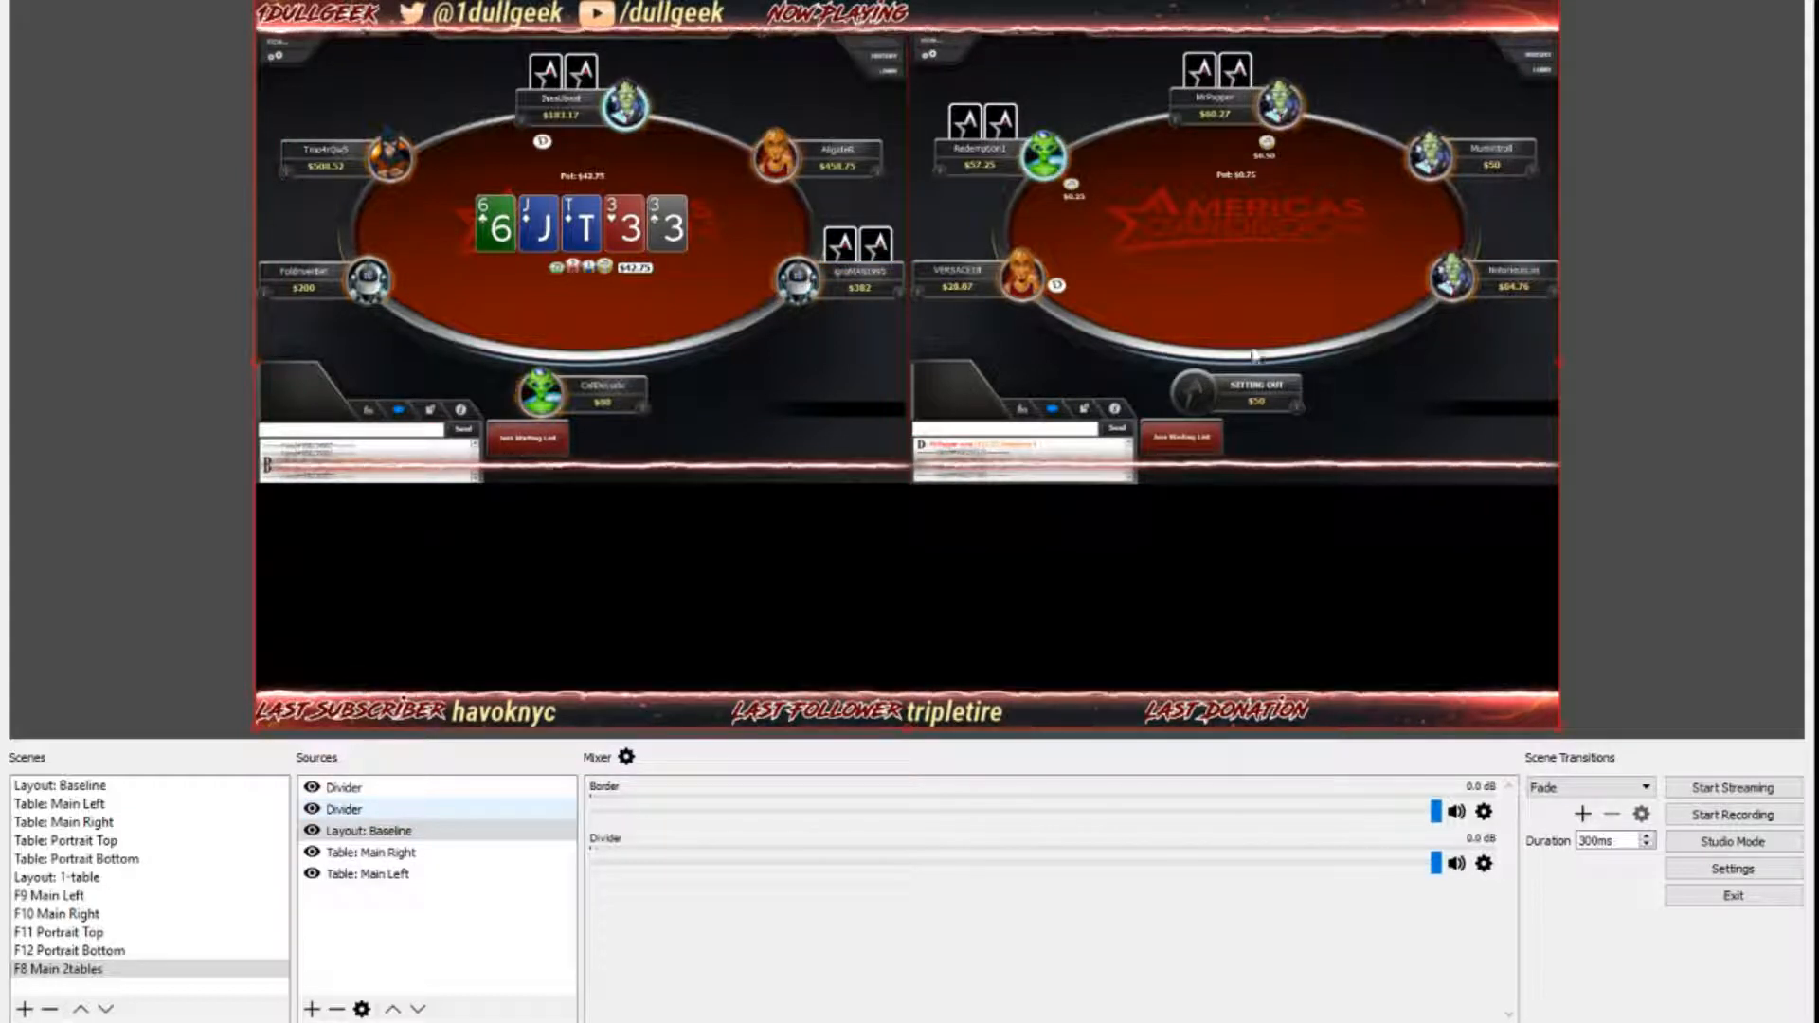
click(1401, 349)
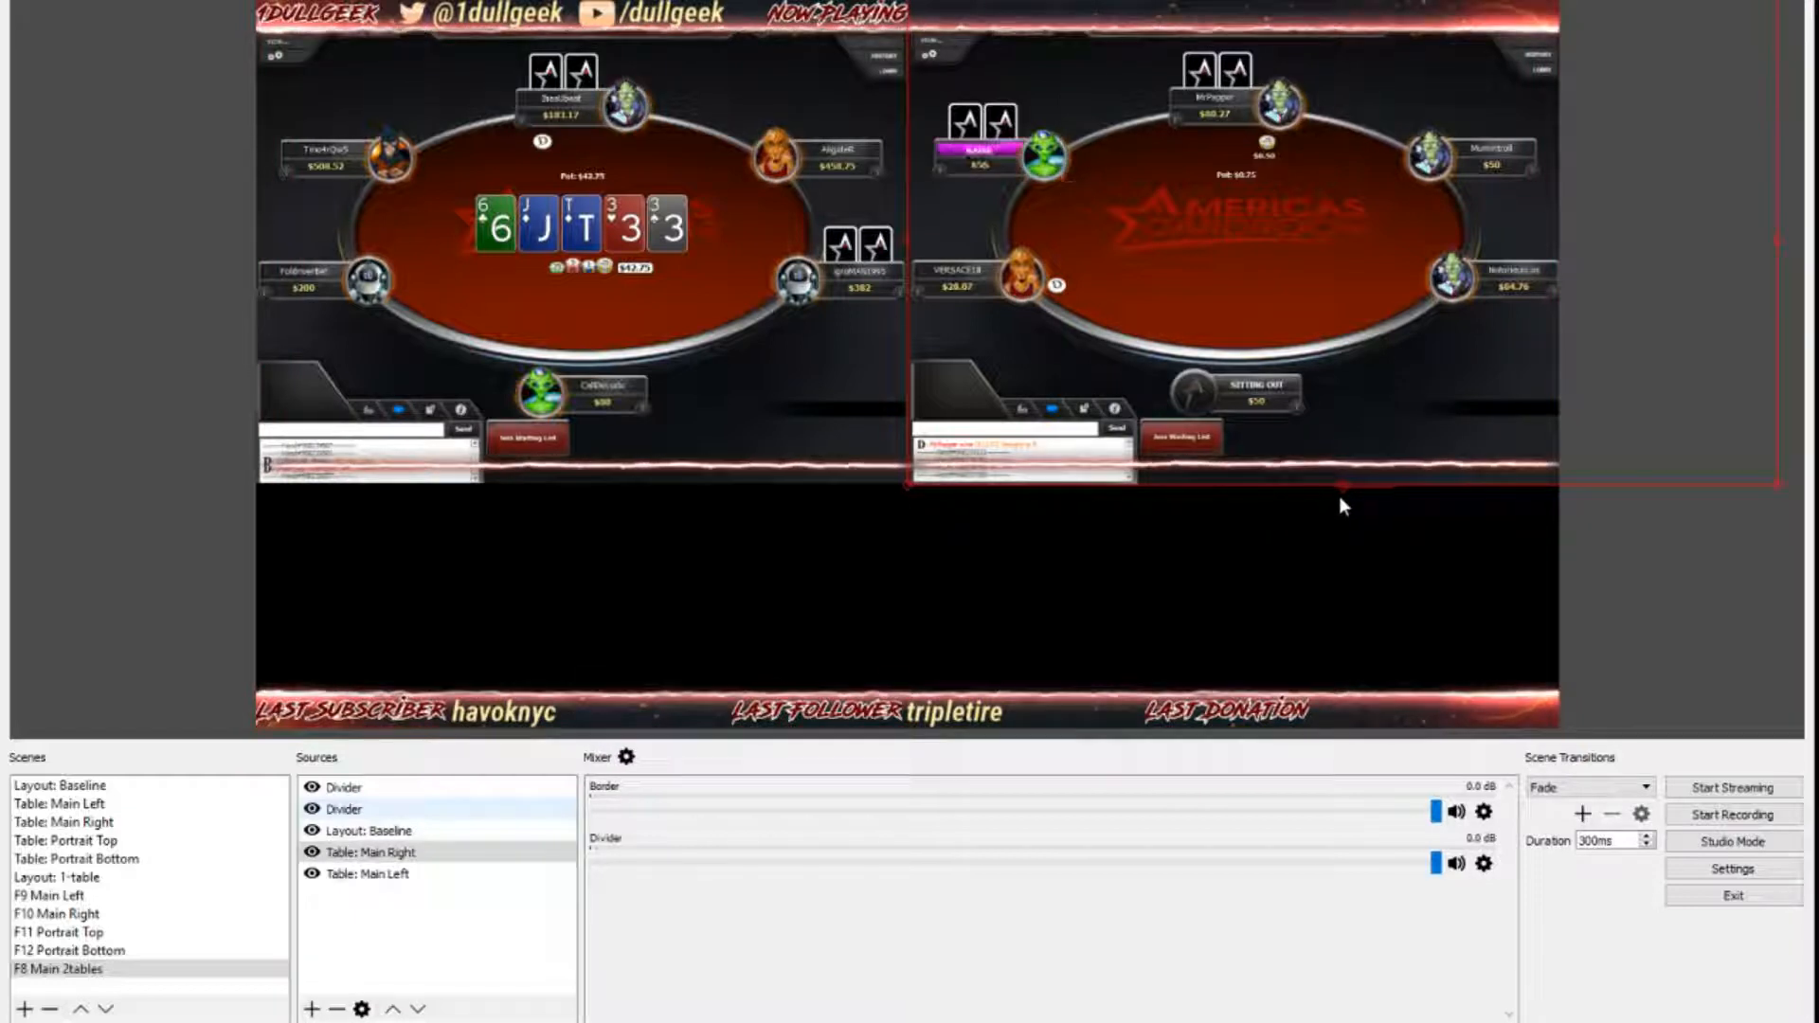
drag(1340, 497, 1344, 474)
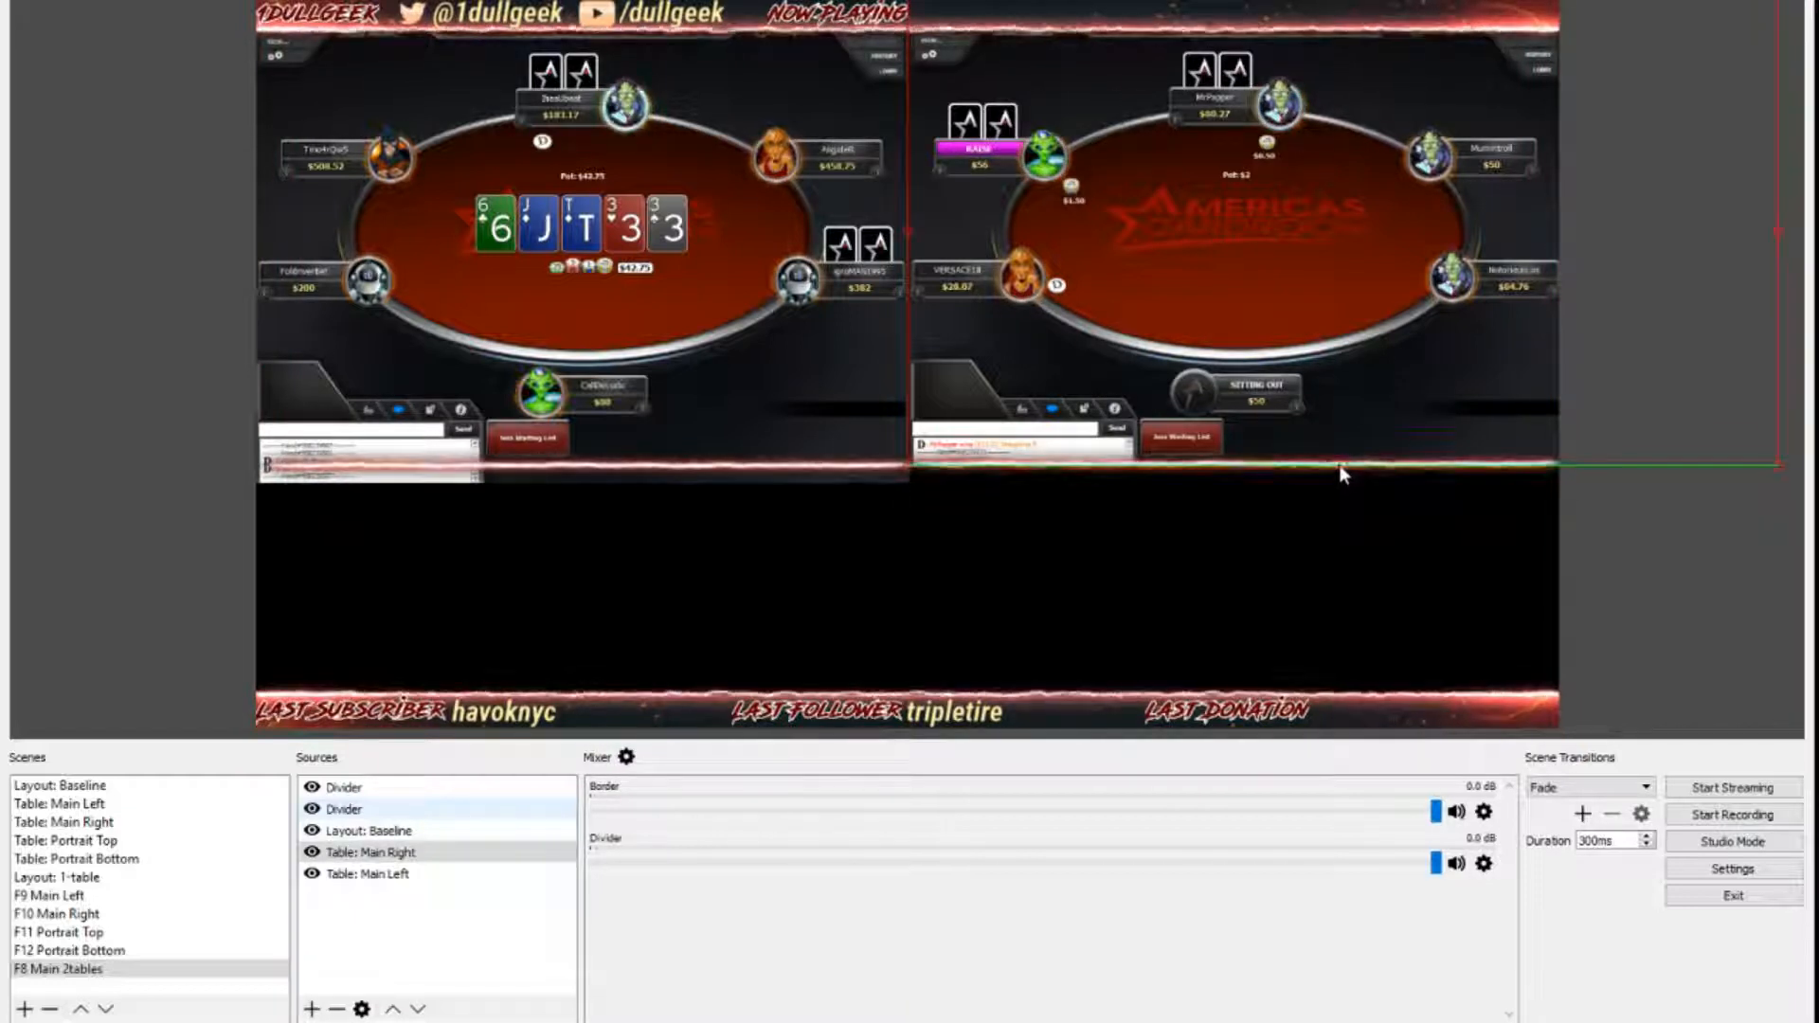
click(923, 484)
click(538, 415)
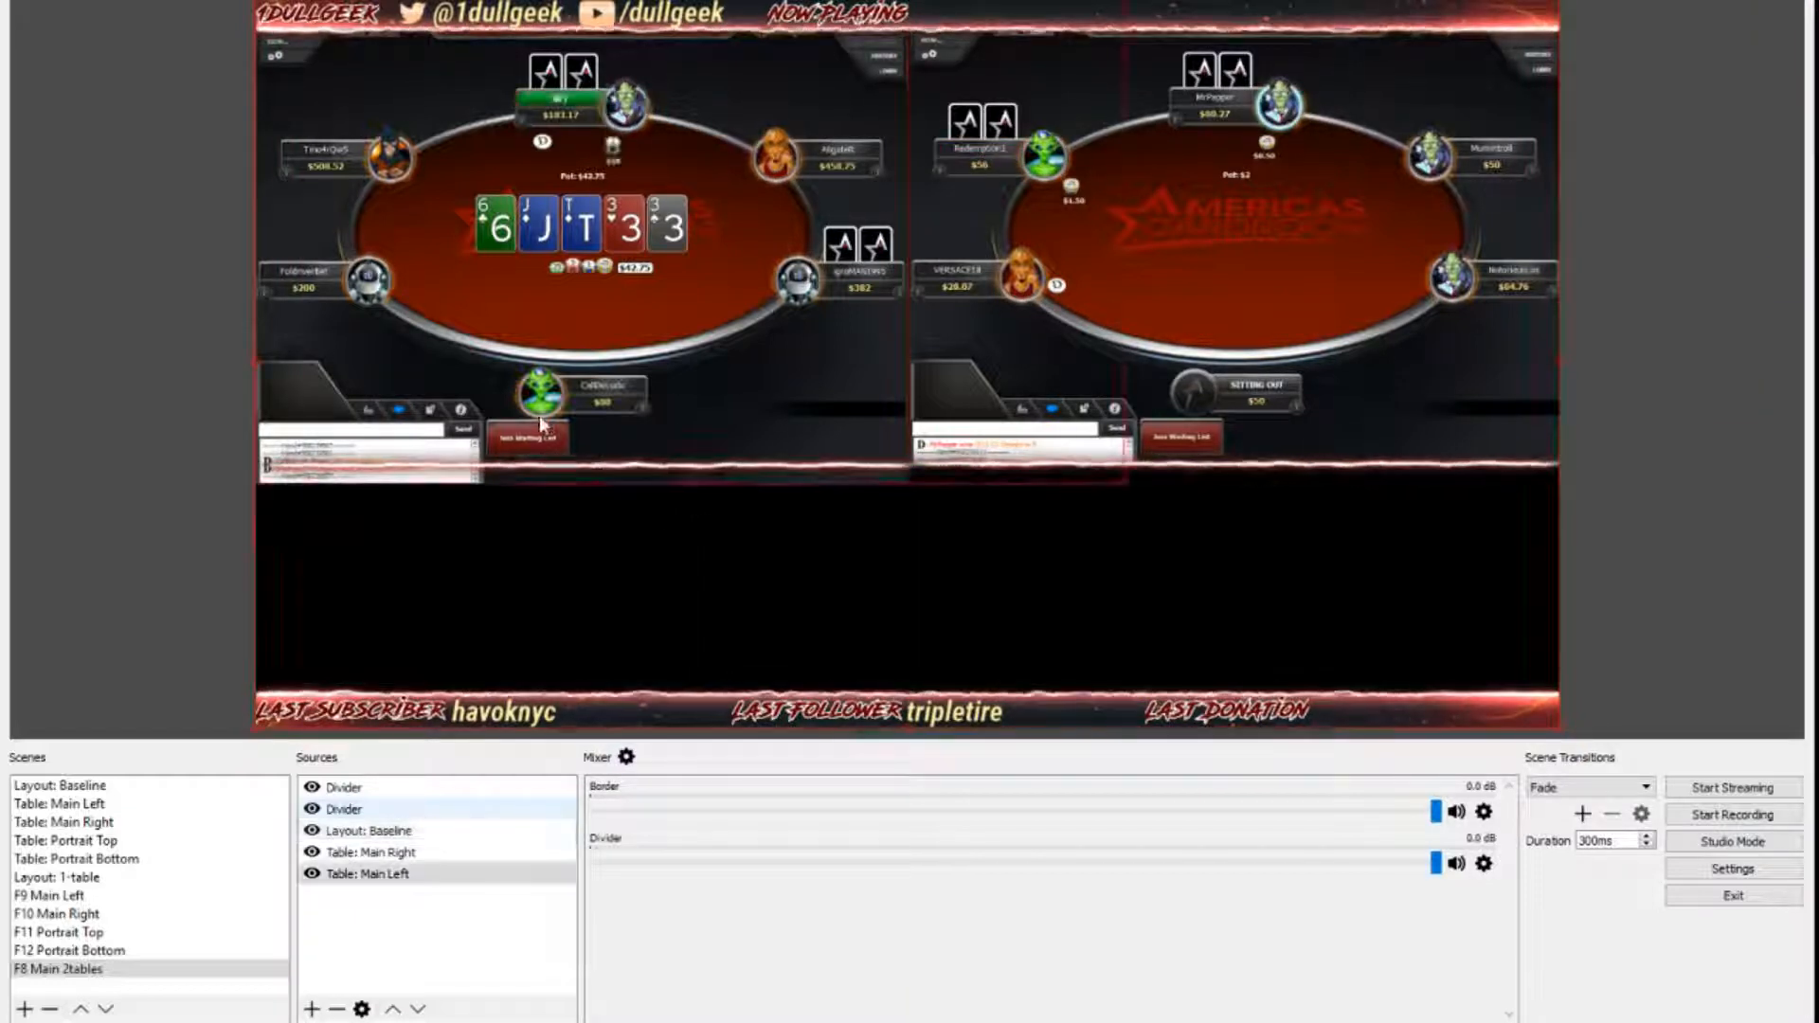
drag(686, 485, 690, 464)
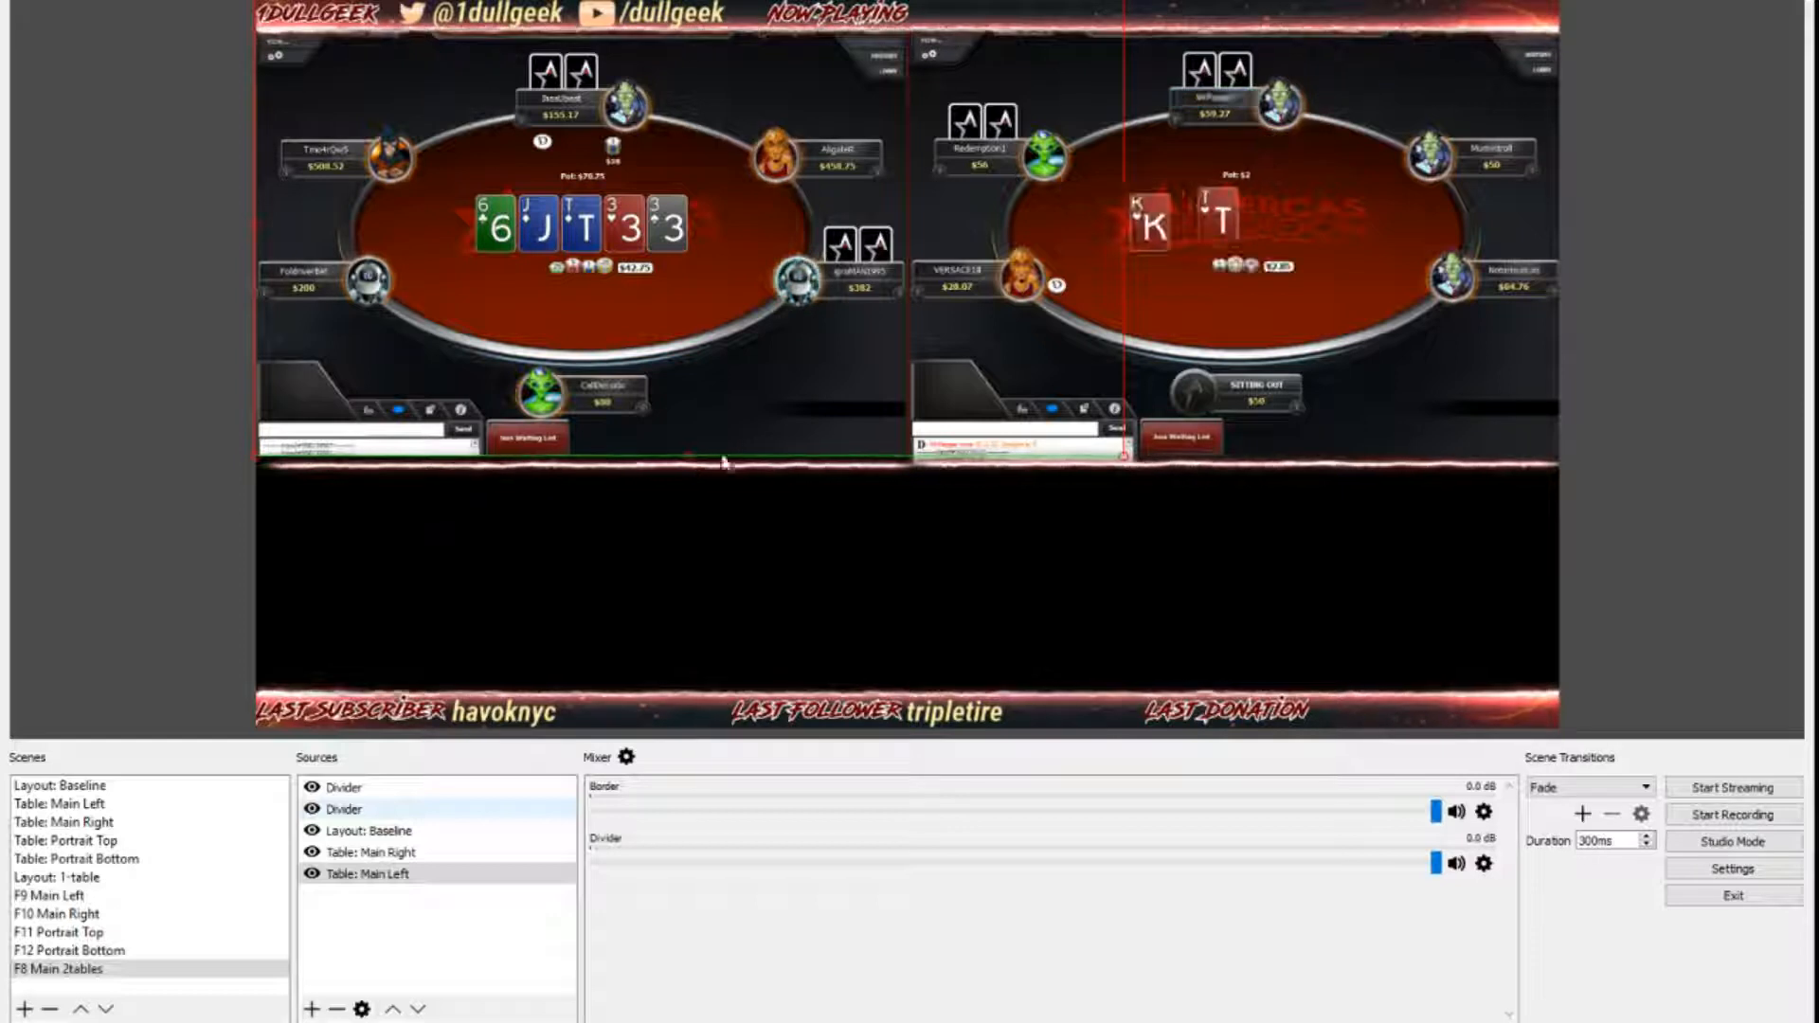
click(1254, 390)
click(1359, 394)
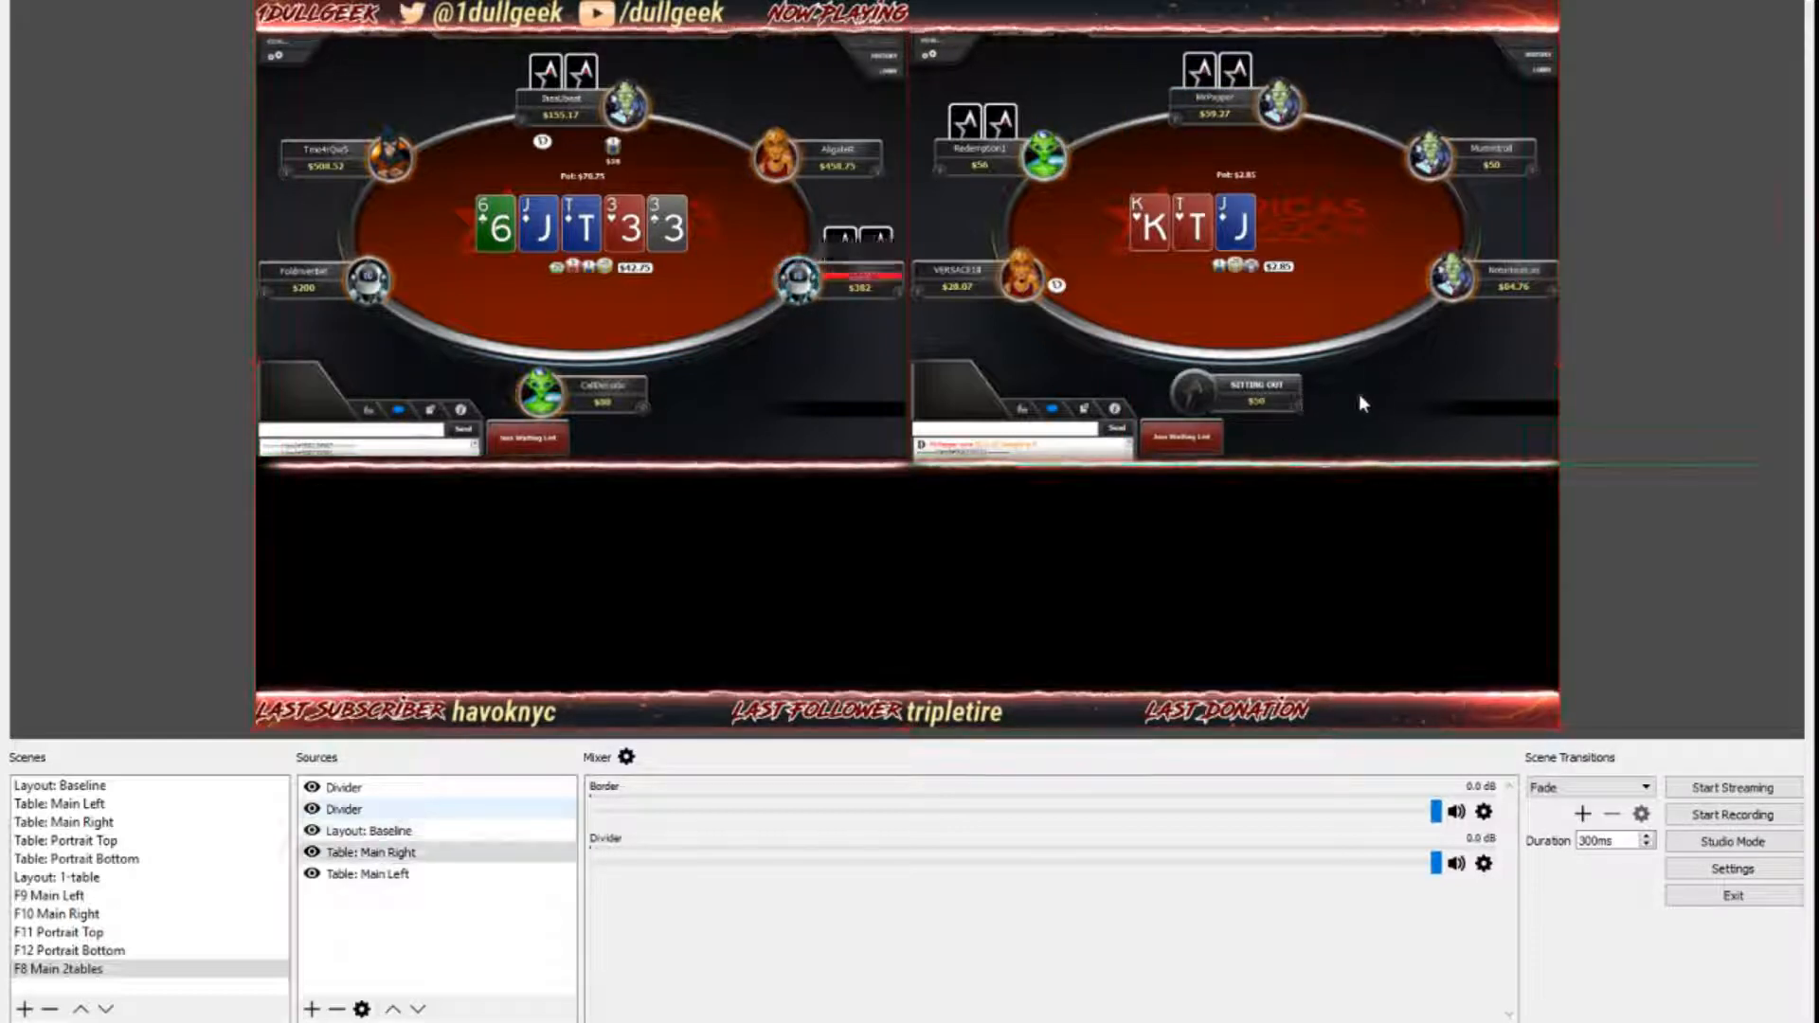
drag(1350, 465, 1336, 457)
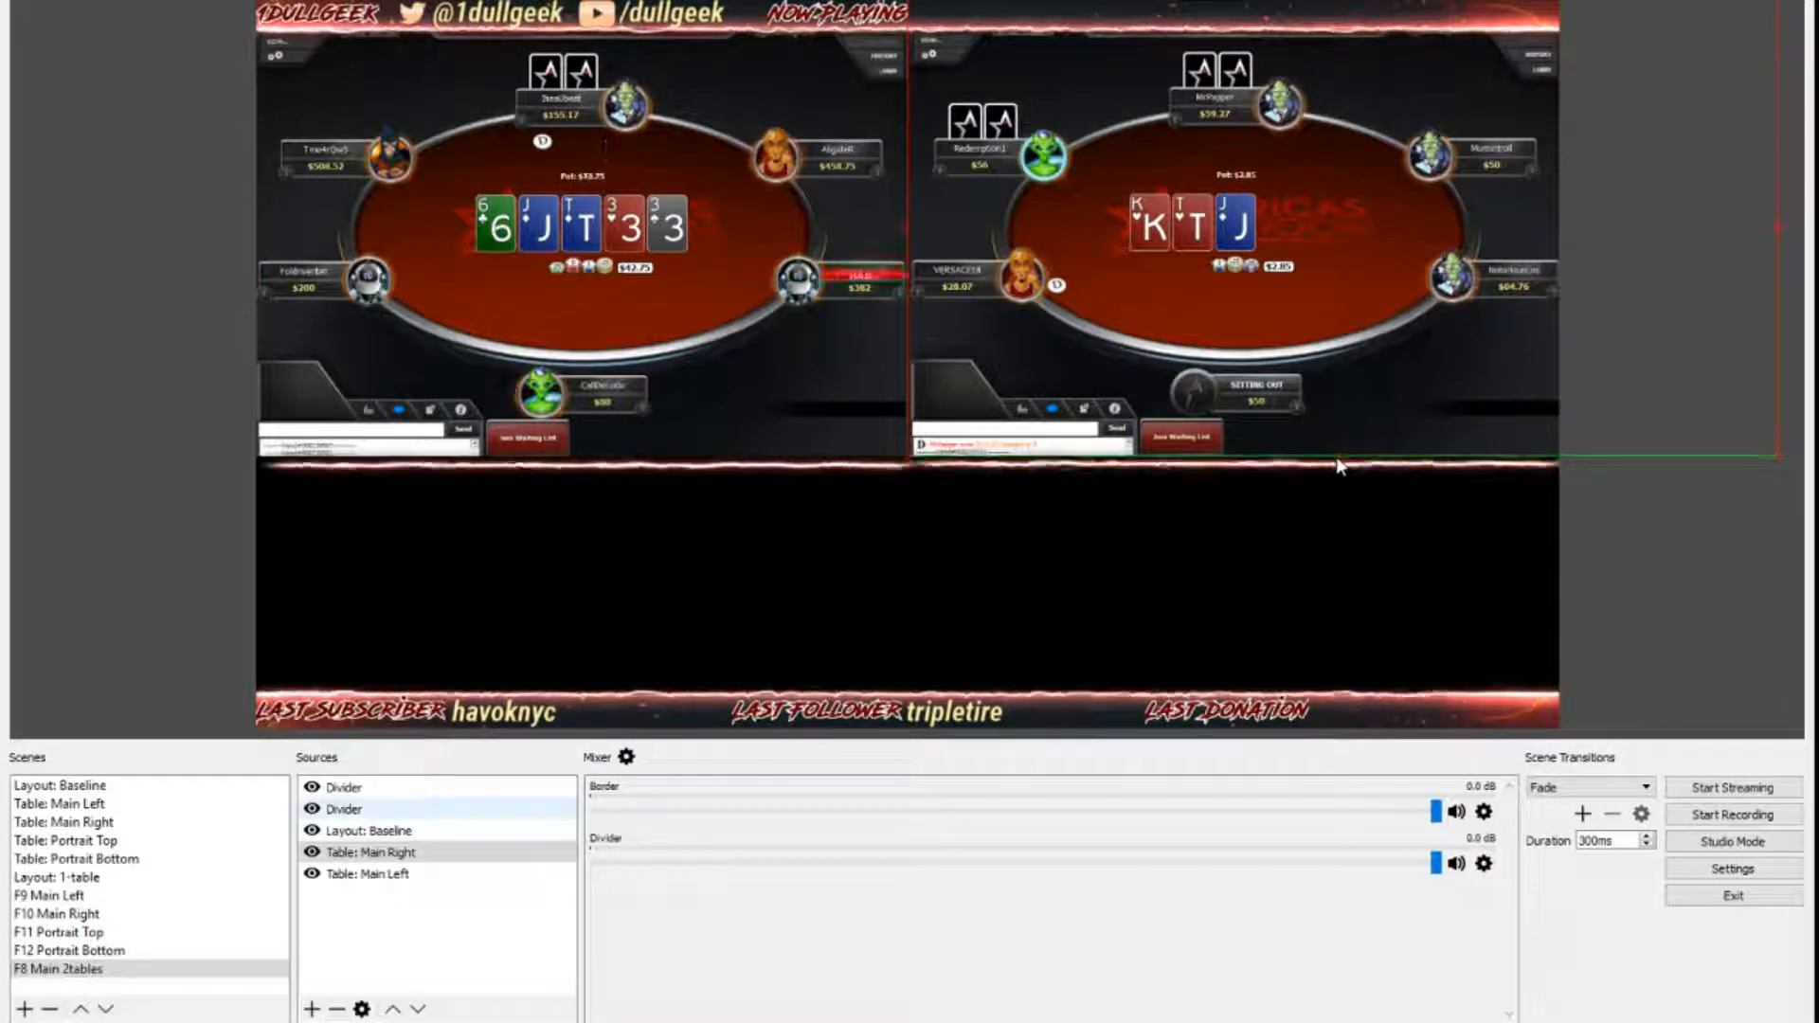
Step: Raise the two horizontal dividers slightly so they cover the cropped lower edges of both tables at the same height
click(1297, 472)
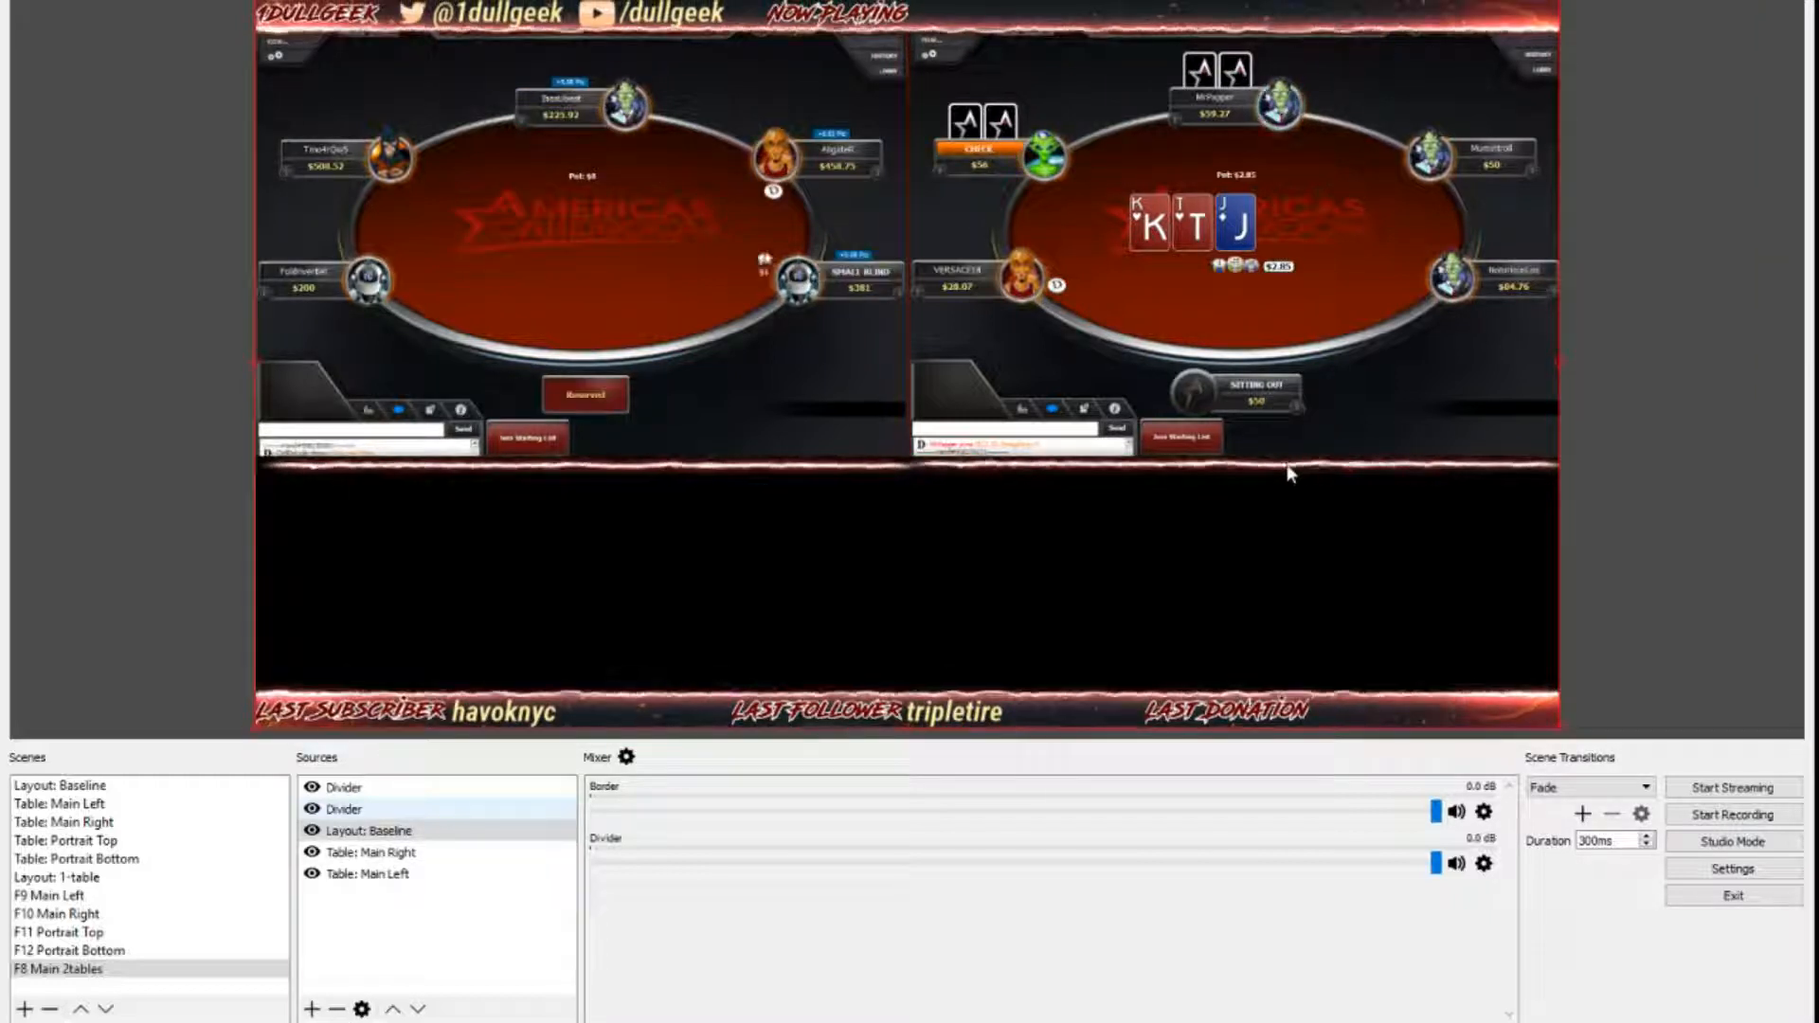
click(1287, 474)
drag(1287, 473, 1287, 469)
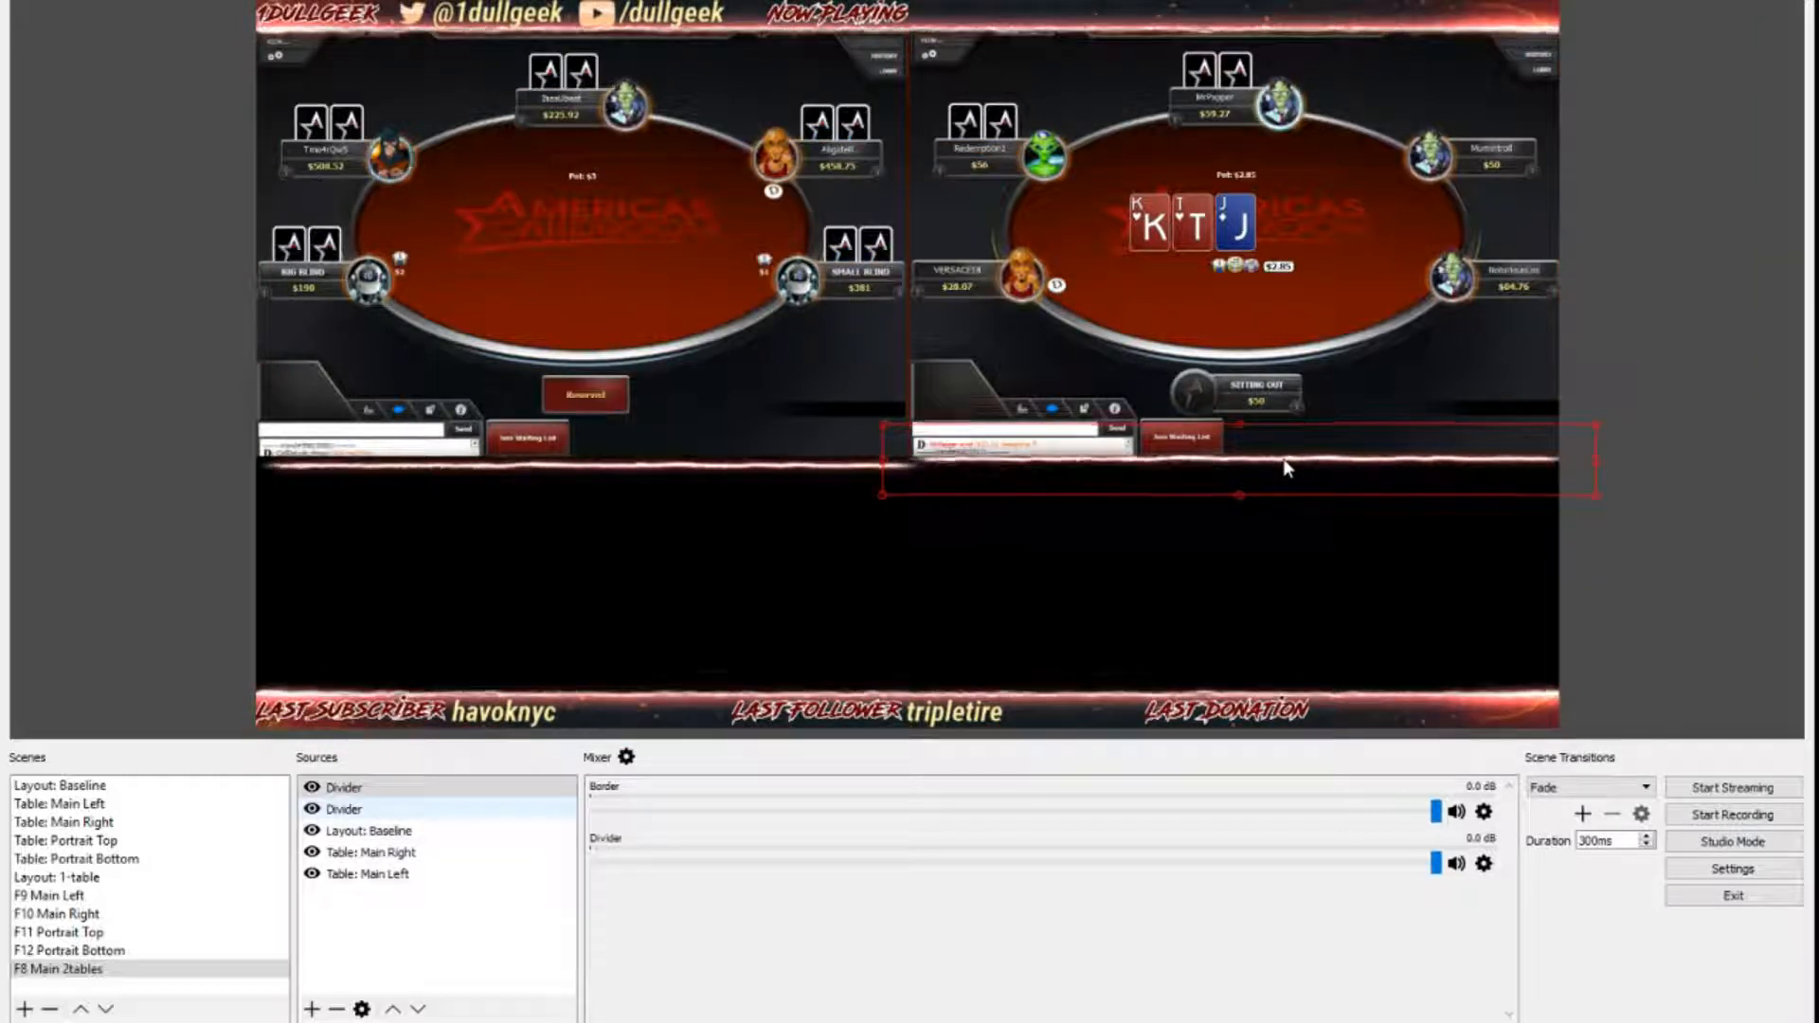
click(785, 478)
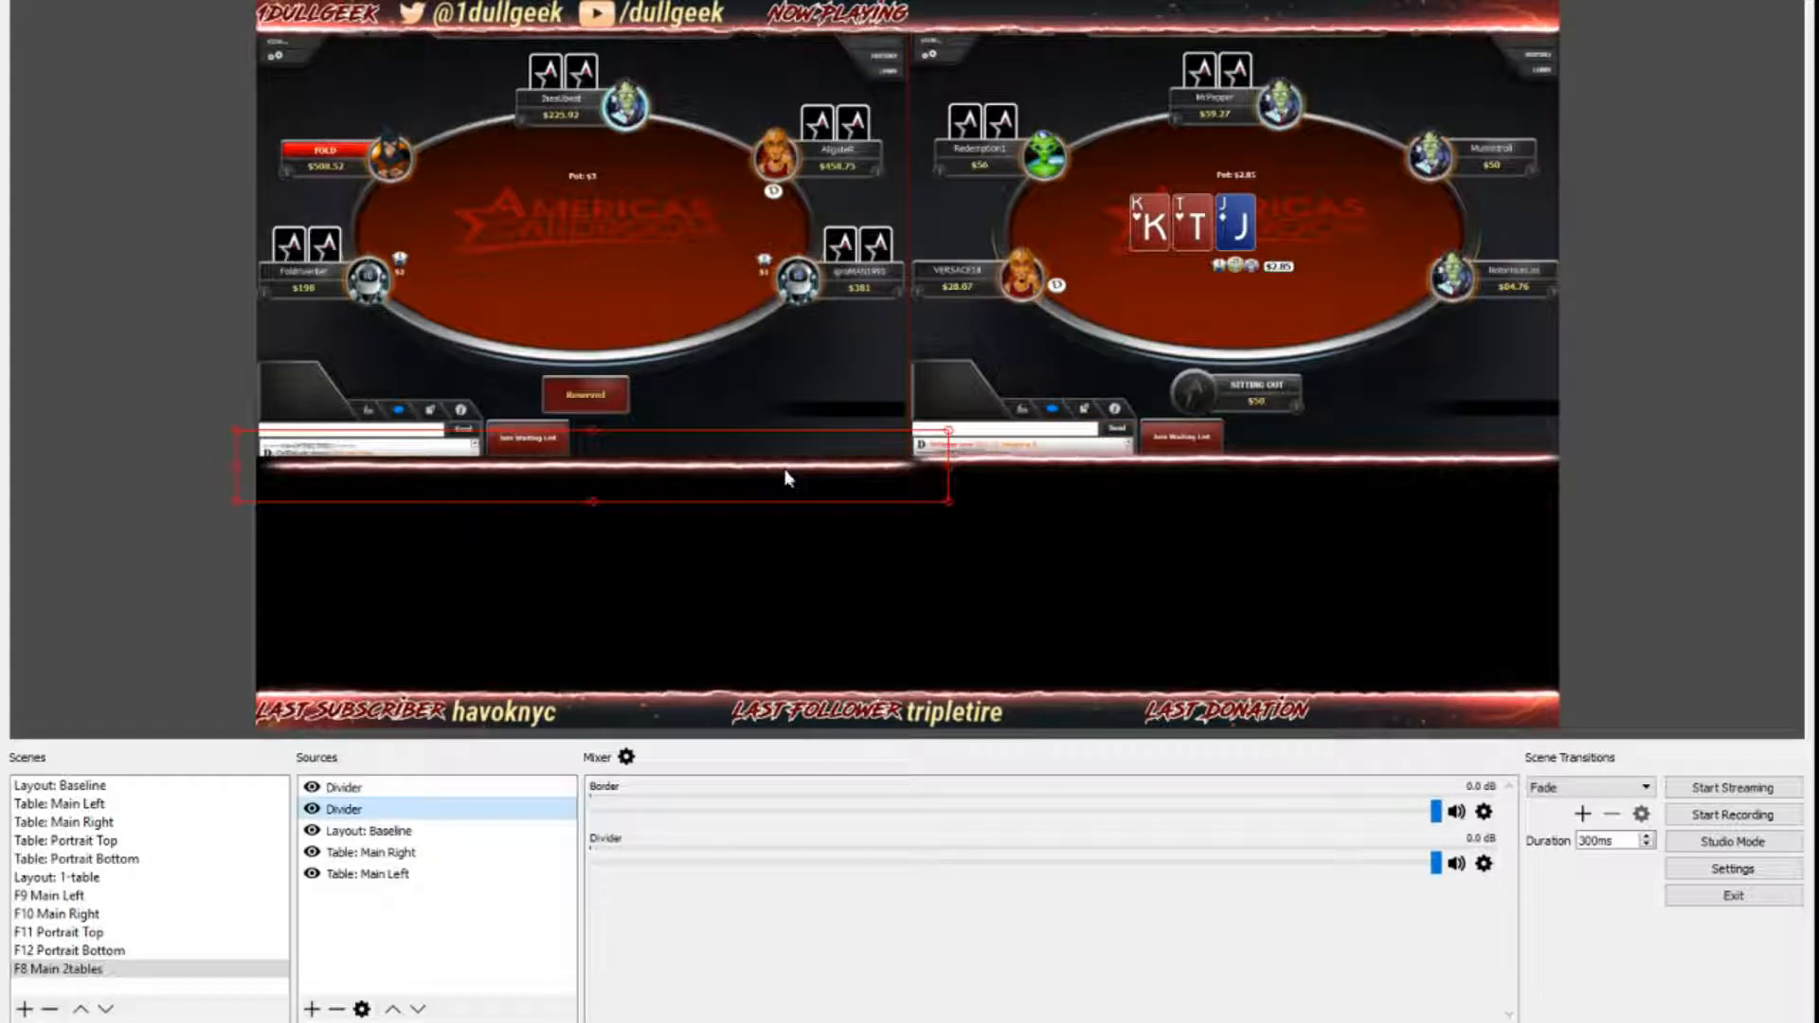
drag(783, 474, 783, 468)
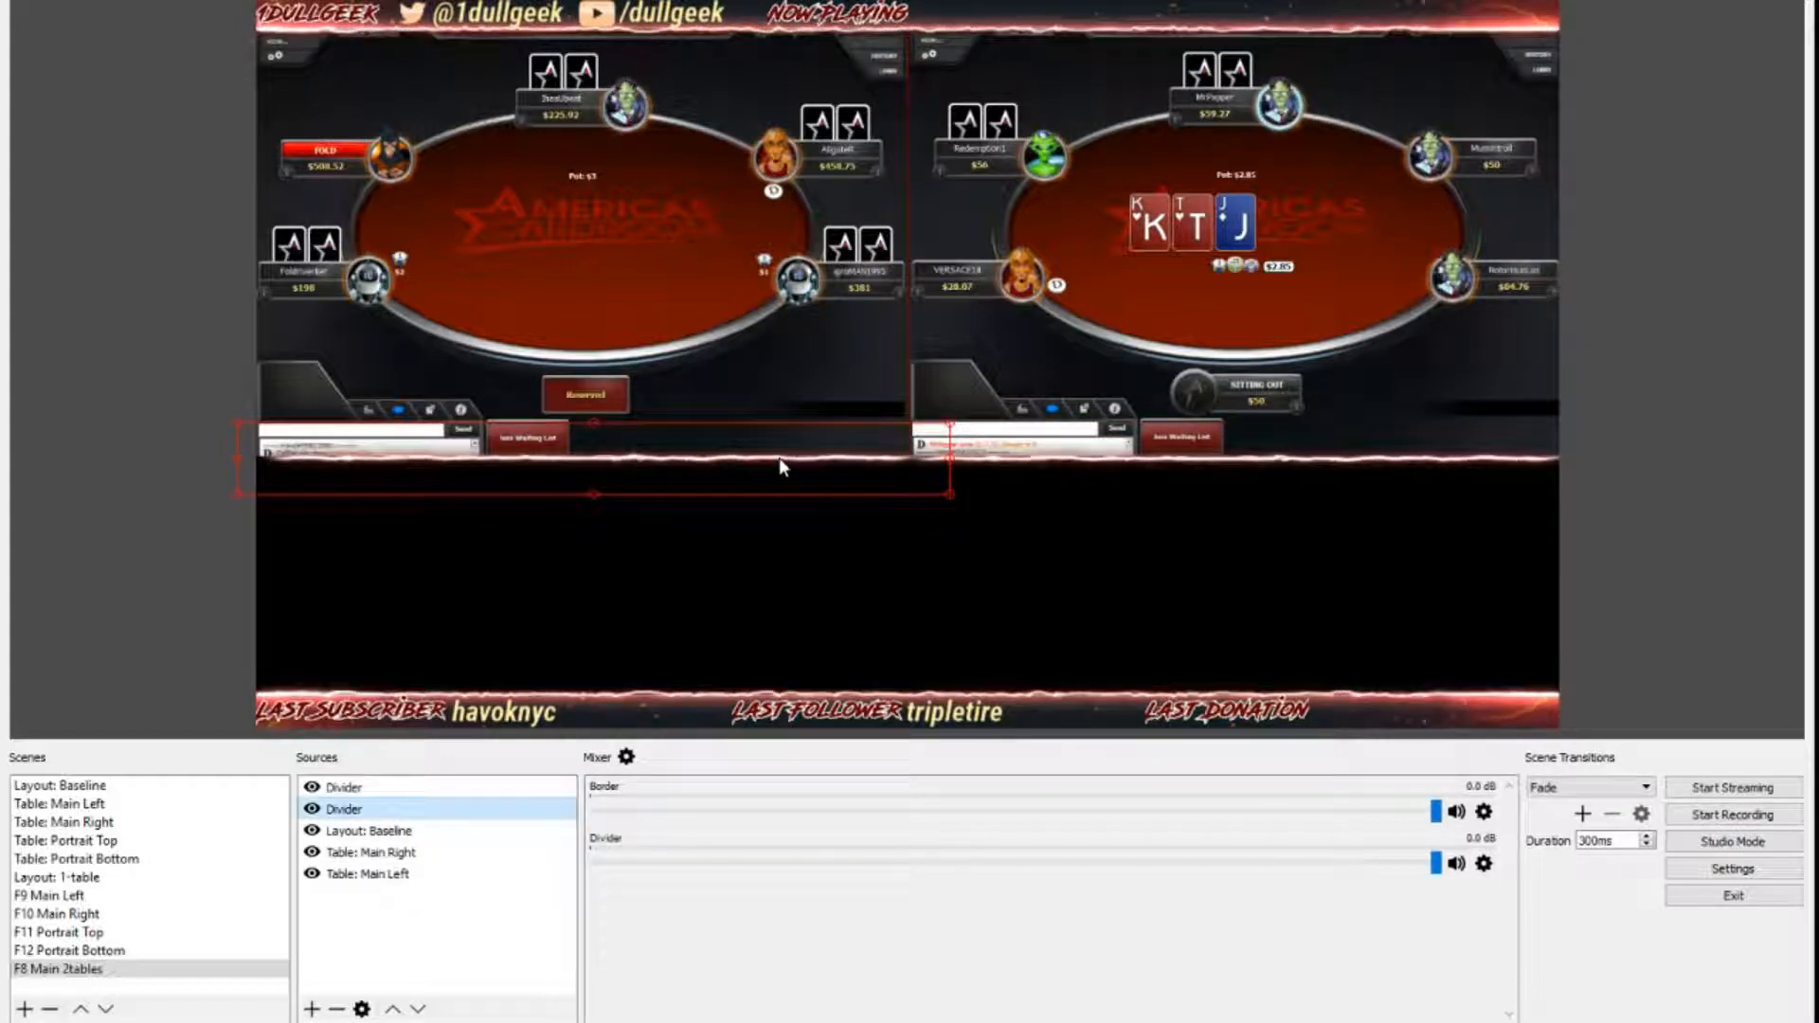
Step: Paste a third Divider as a reference and rotate it 90 degrees to make it vertical
right_click(764, 453)
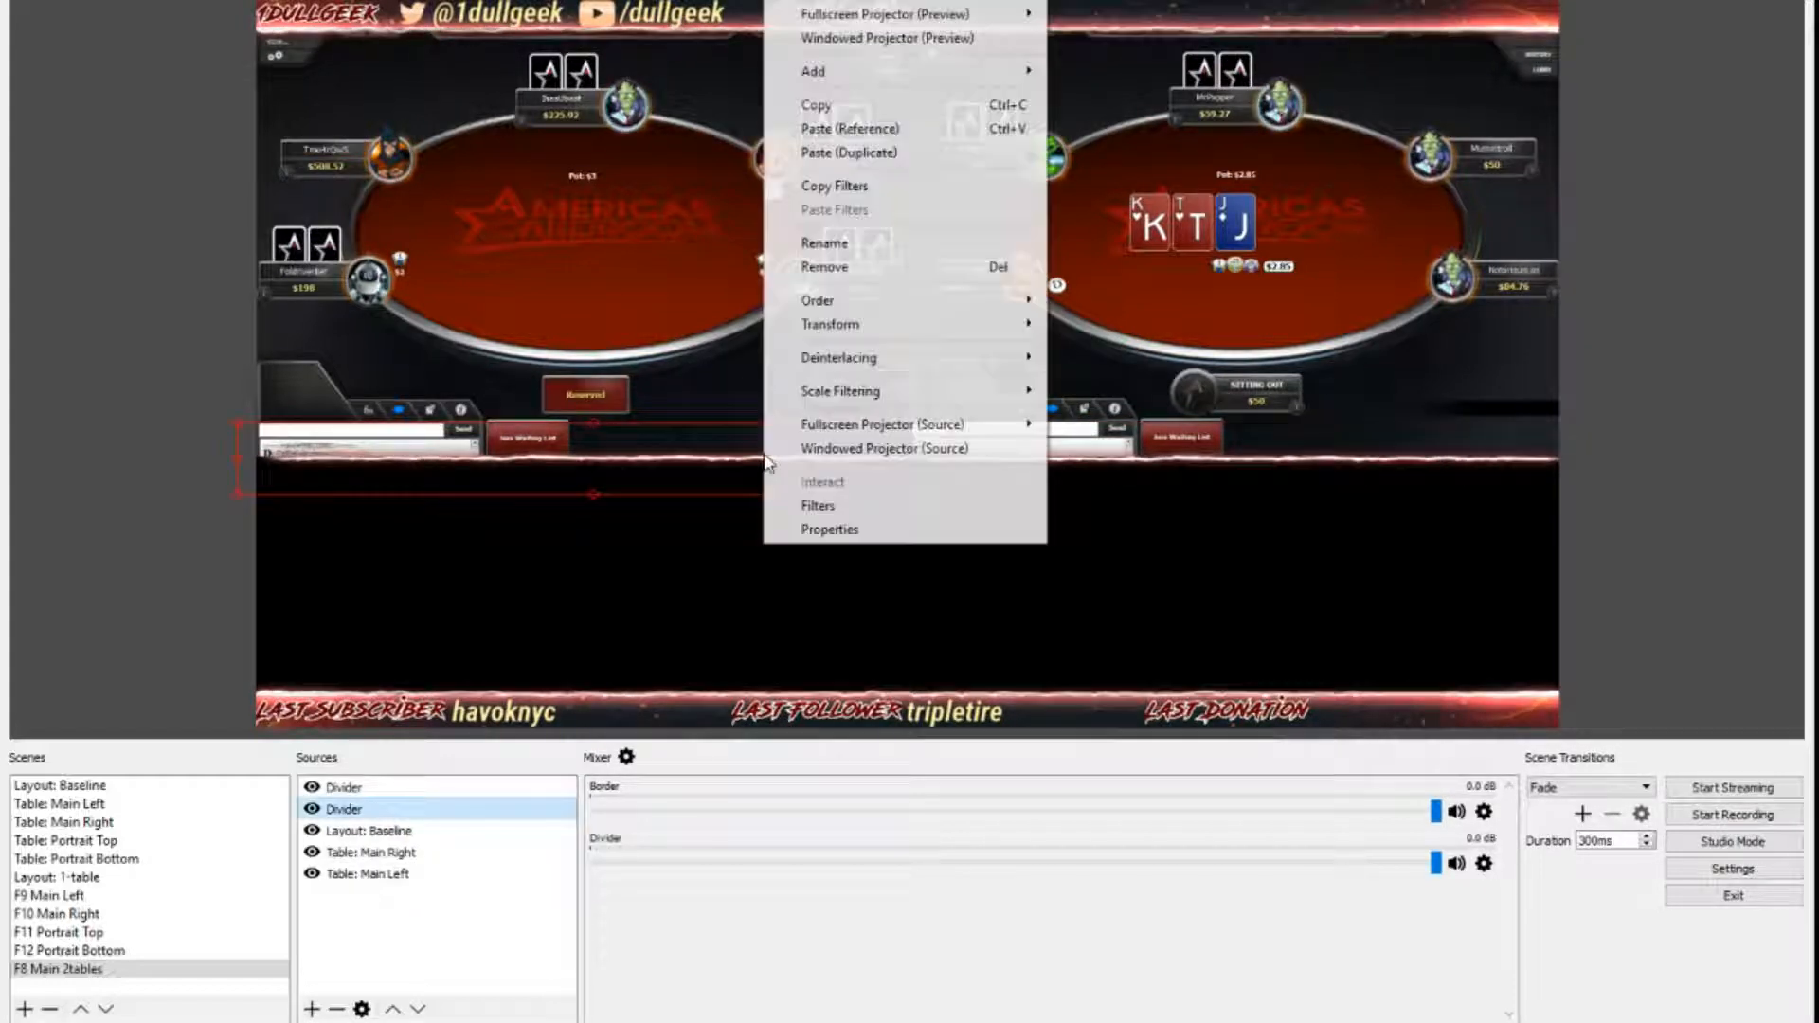
click(827, 156)
right_click(668, 492)
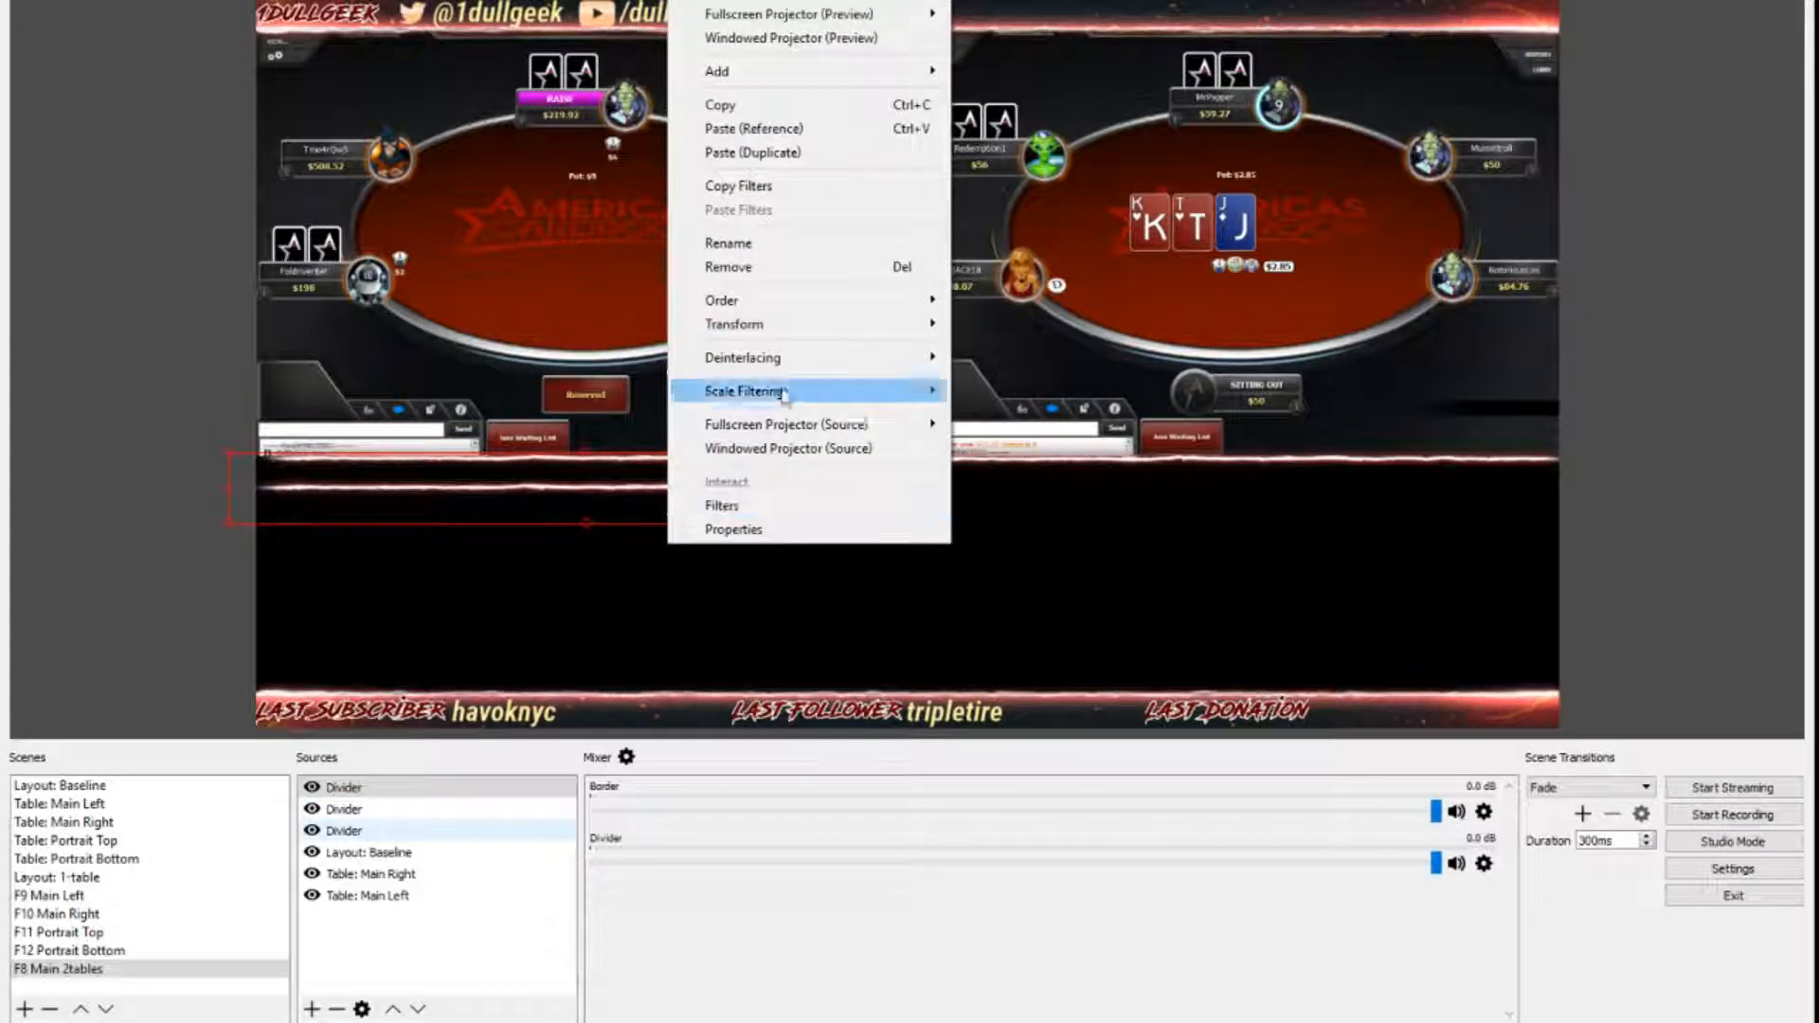
mouse_move(790, 333)
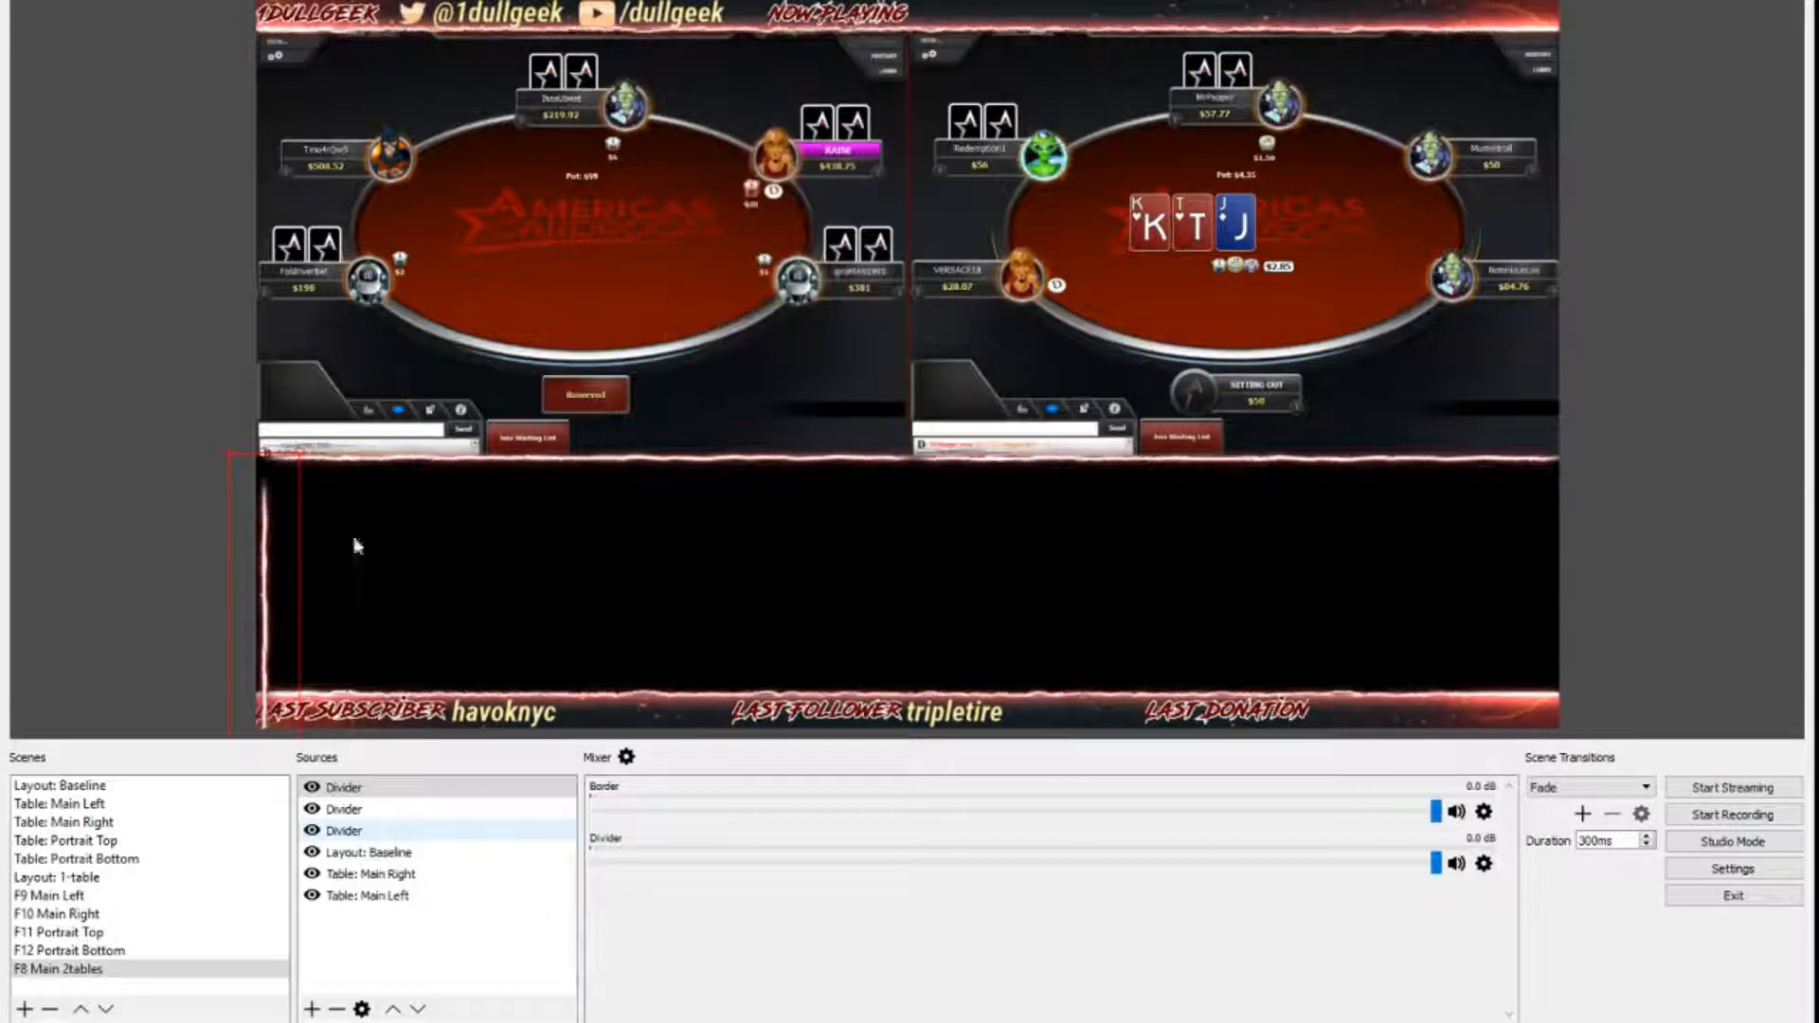
Step: Place the vertical divider on the seam between the two tables and shorten it to end at the horizontal dividers
drag(240, 569, 888, 74)
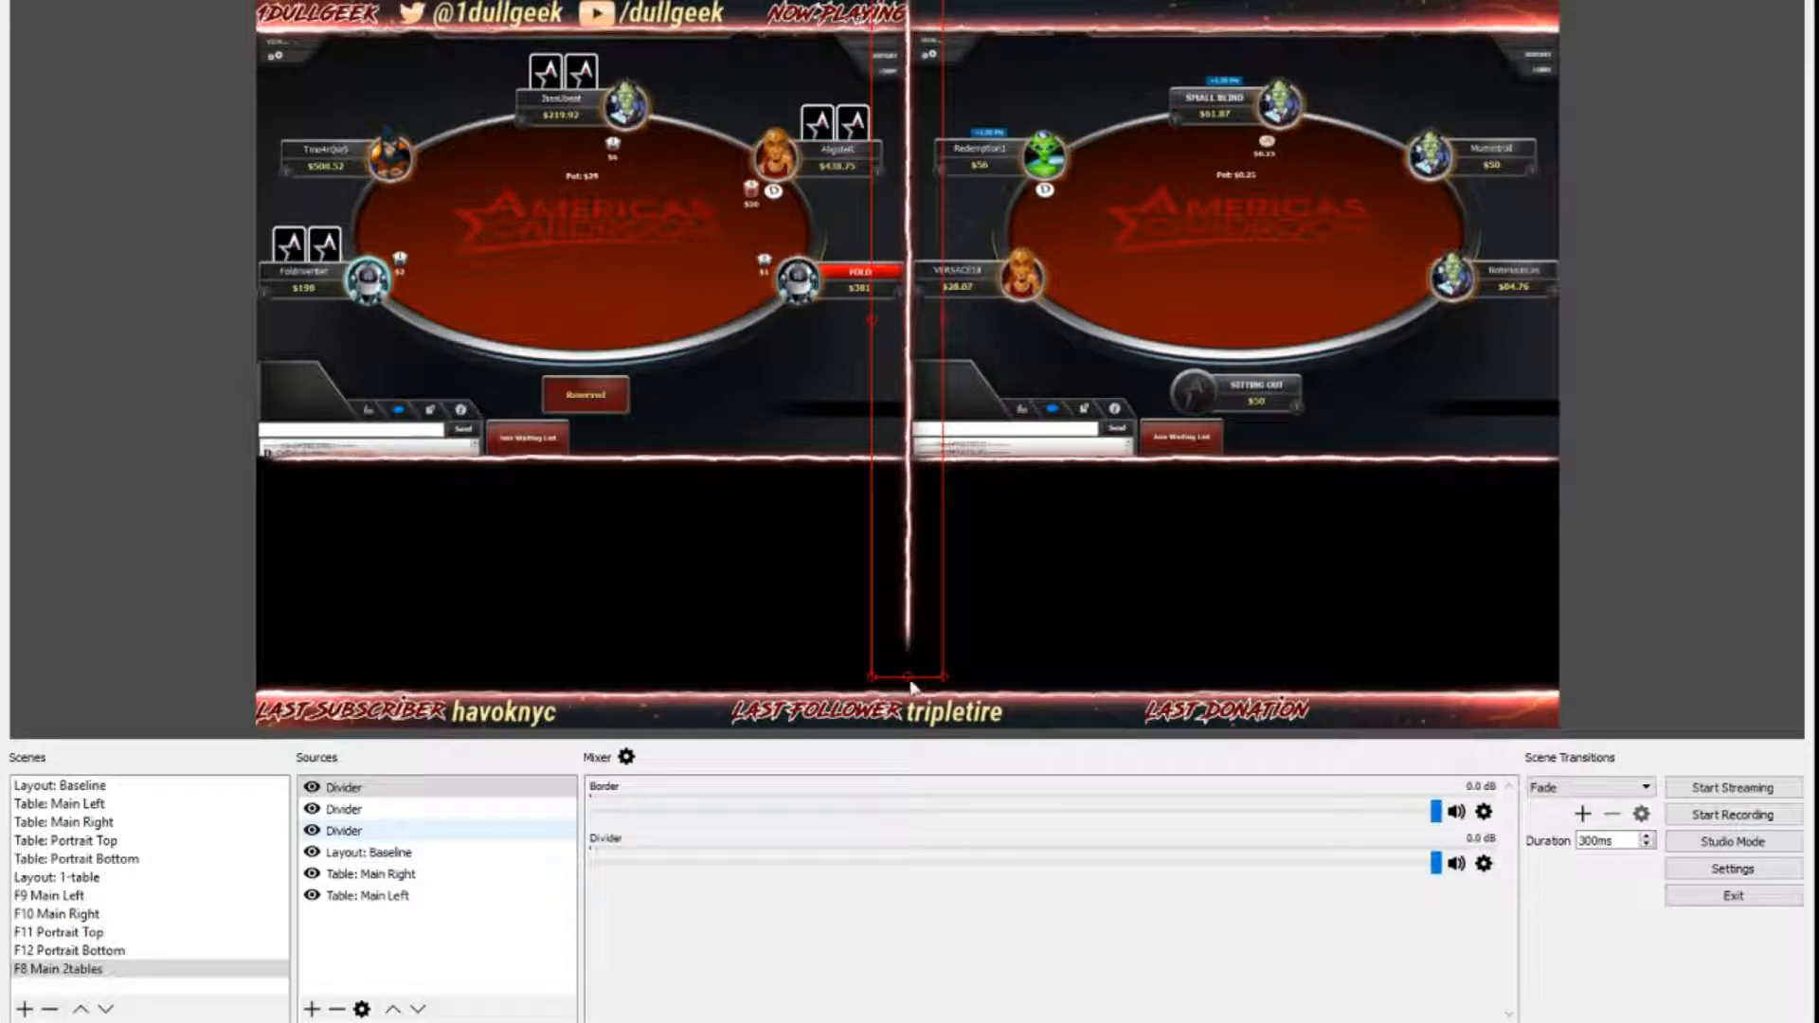
drag(907, 682, 902, 483)
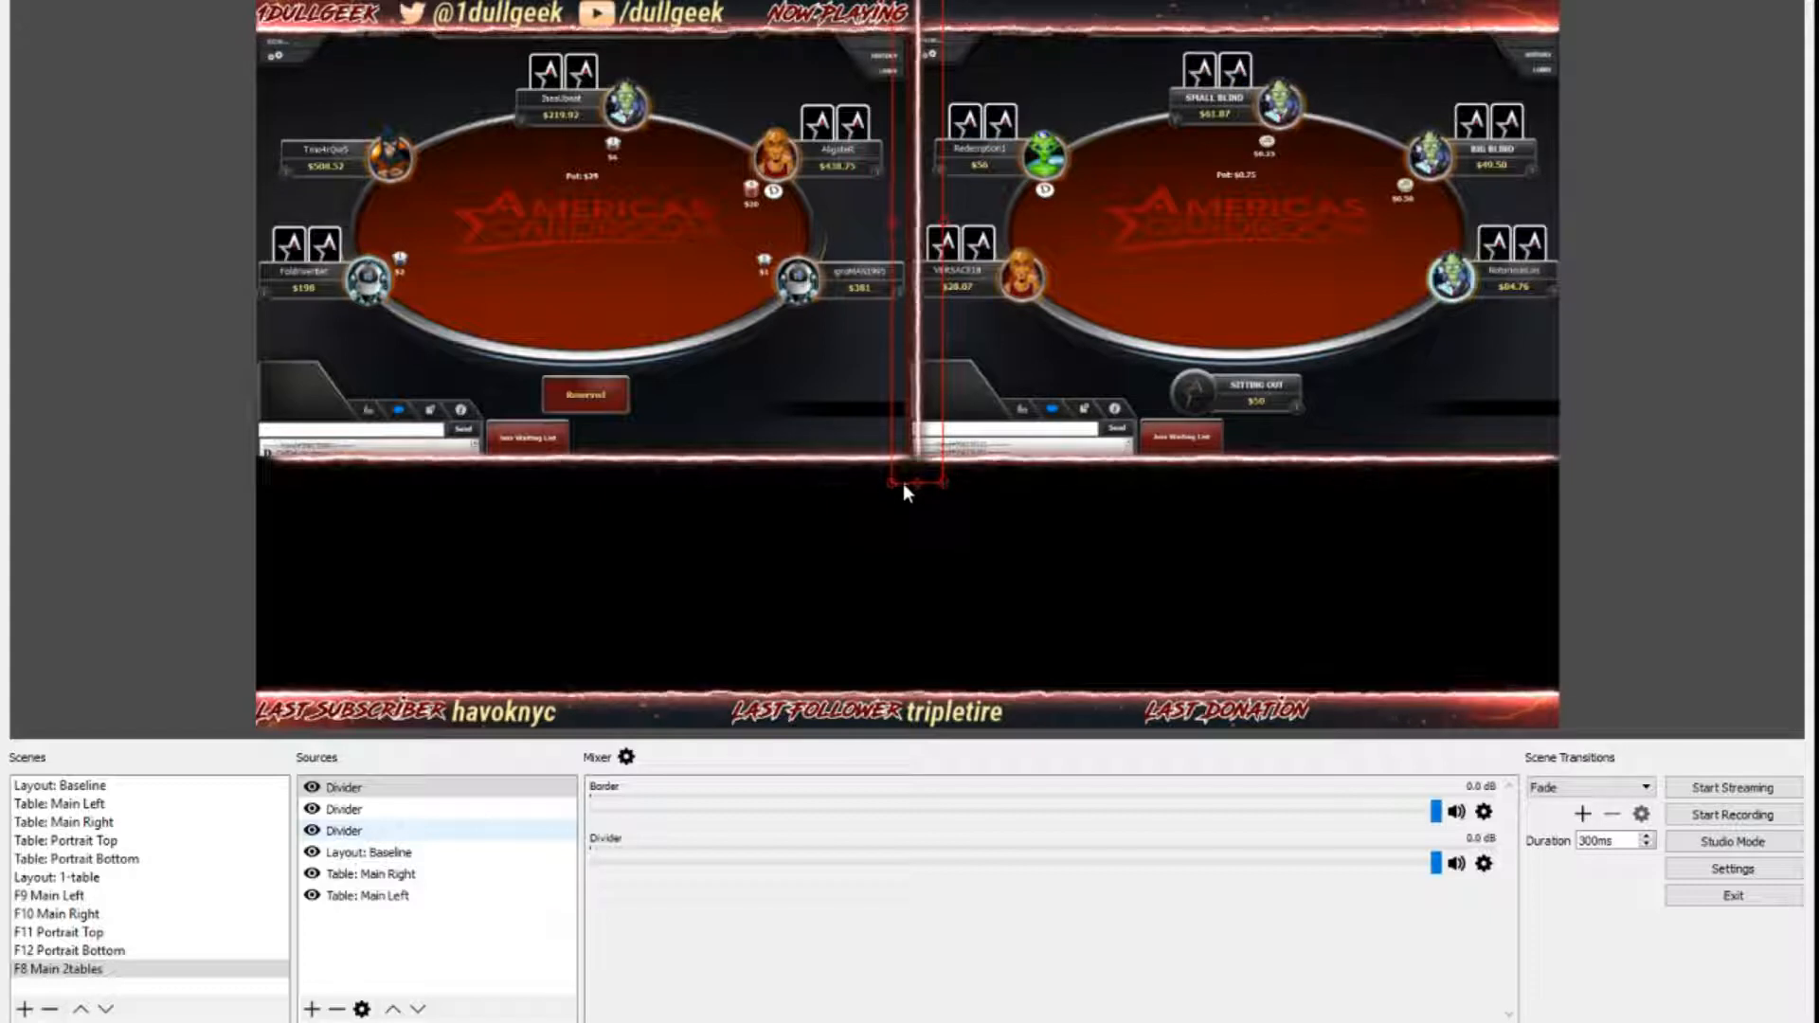
drag(934, 396, 928, 396)
key(Left)
key(Left)
key(Left)
key(Left)
key(Left)
key(Left)
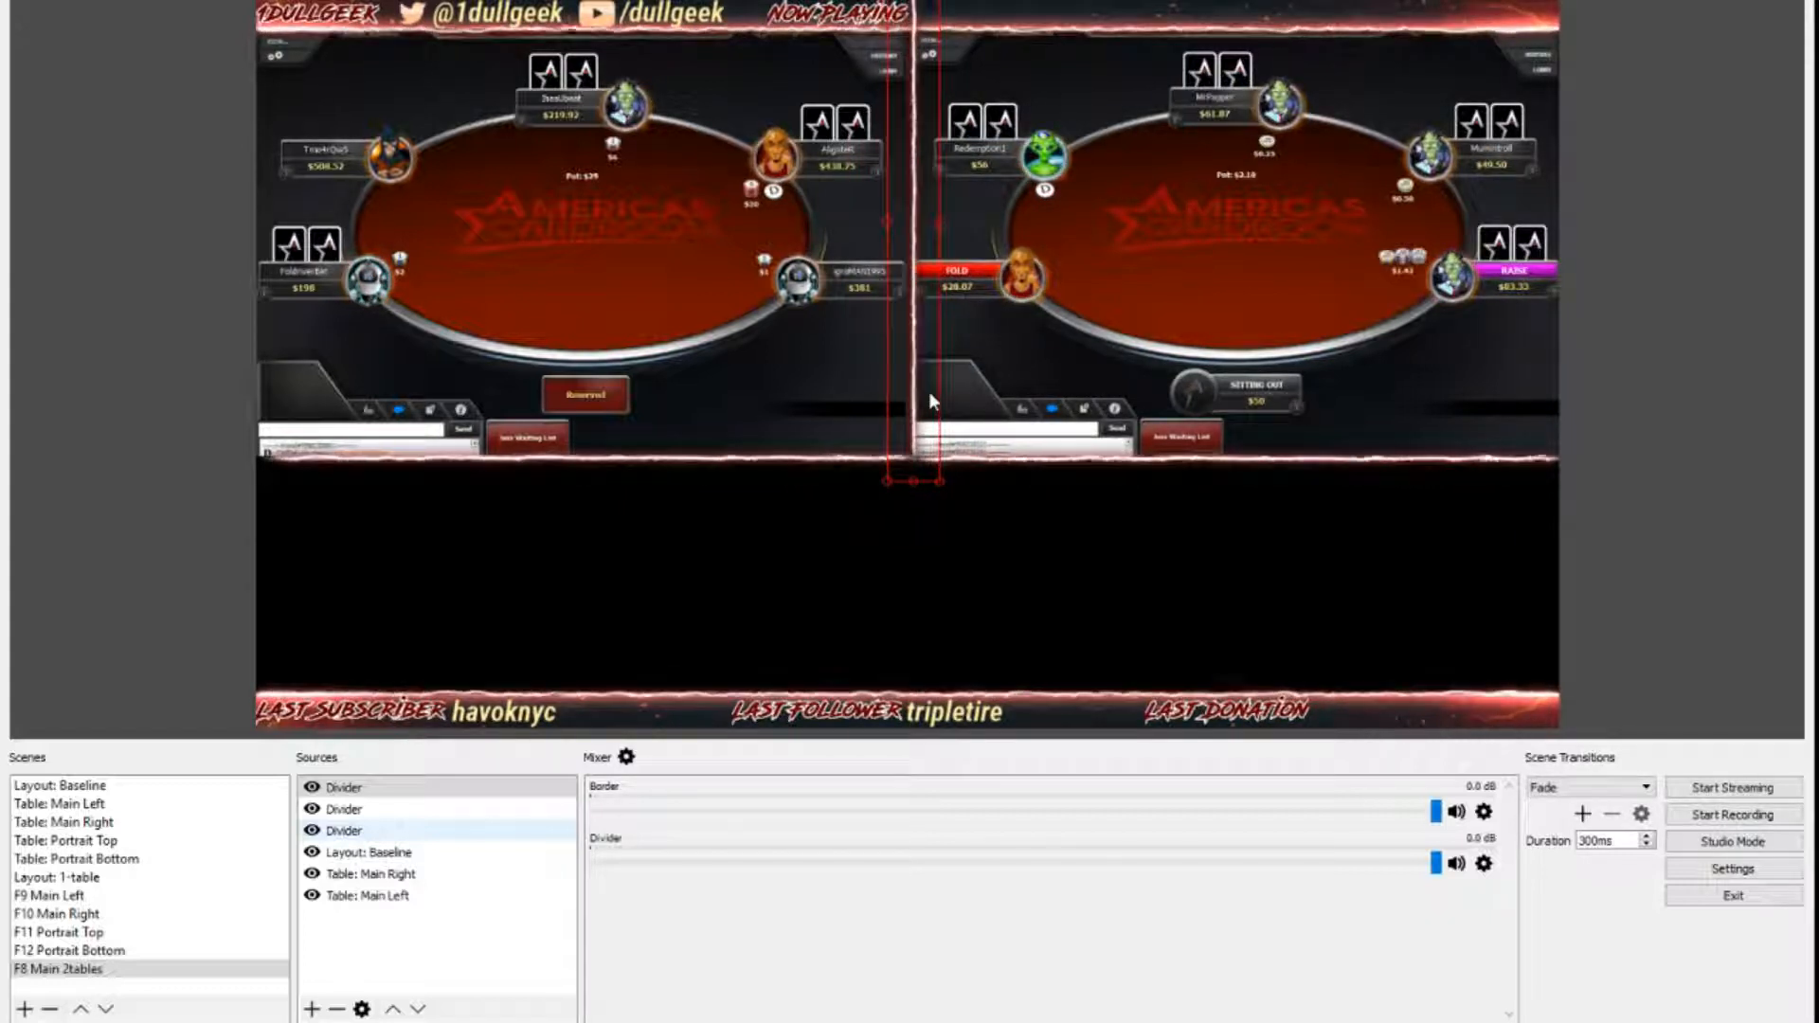
click(991, 532)
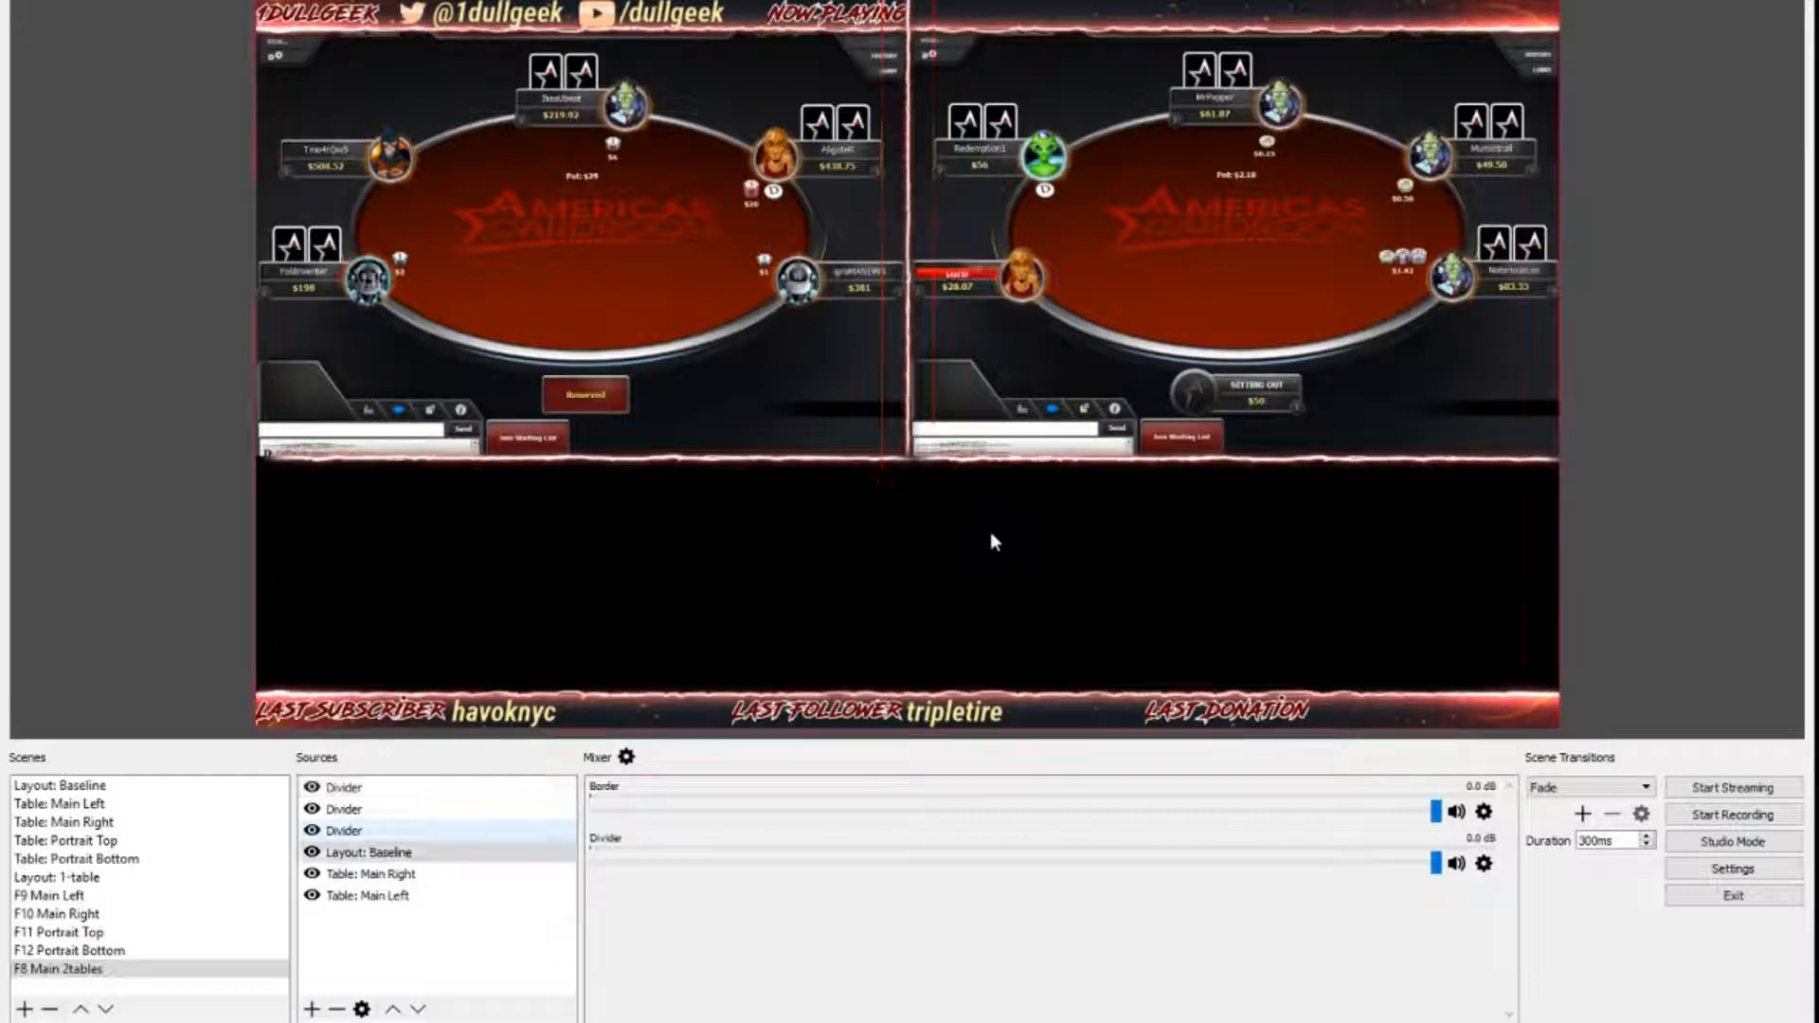
Step: Nudge Table: Main Right slightly left to close the gap beside the vertical divider
click(1038, 398)
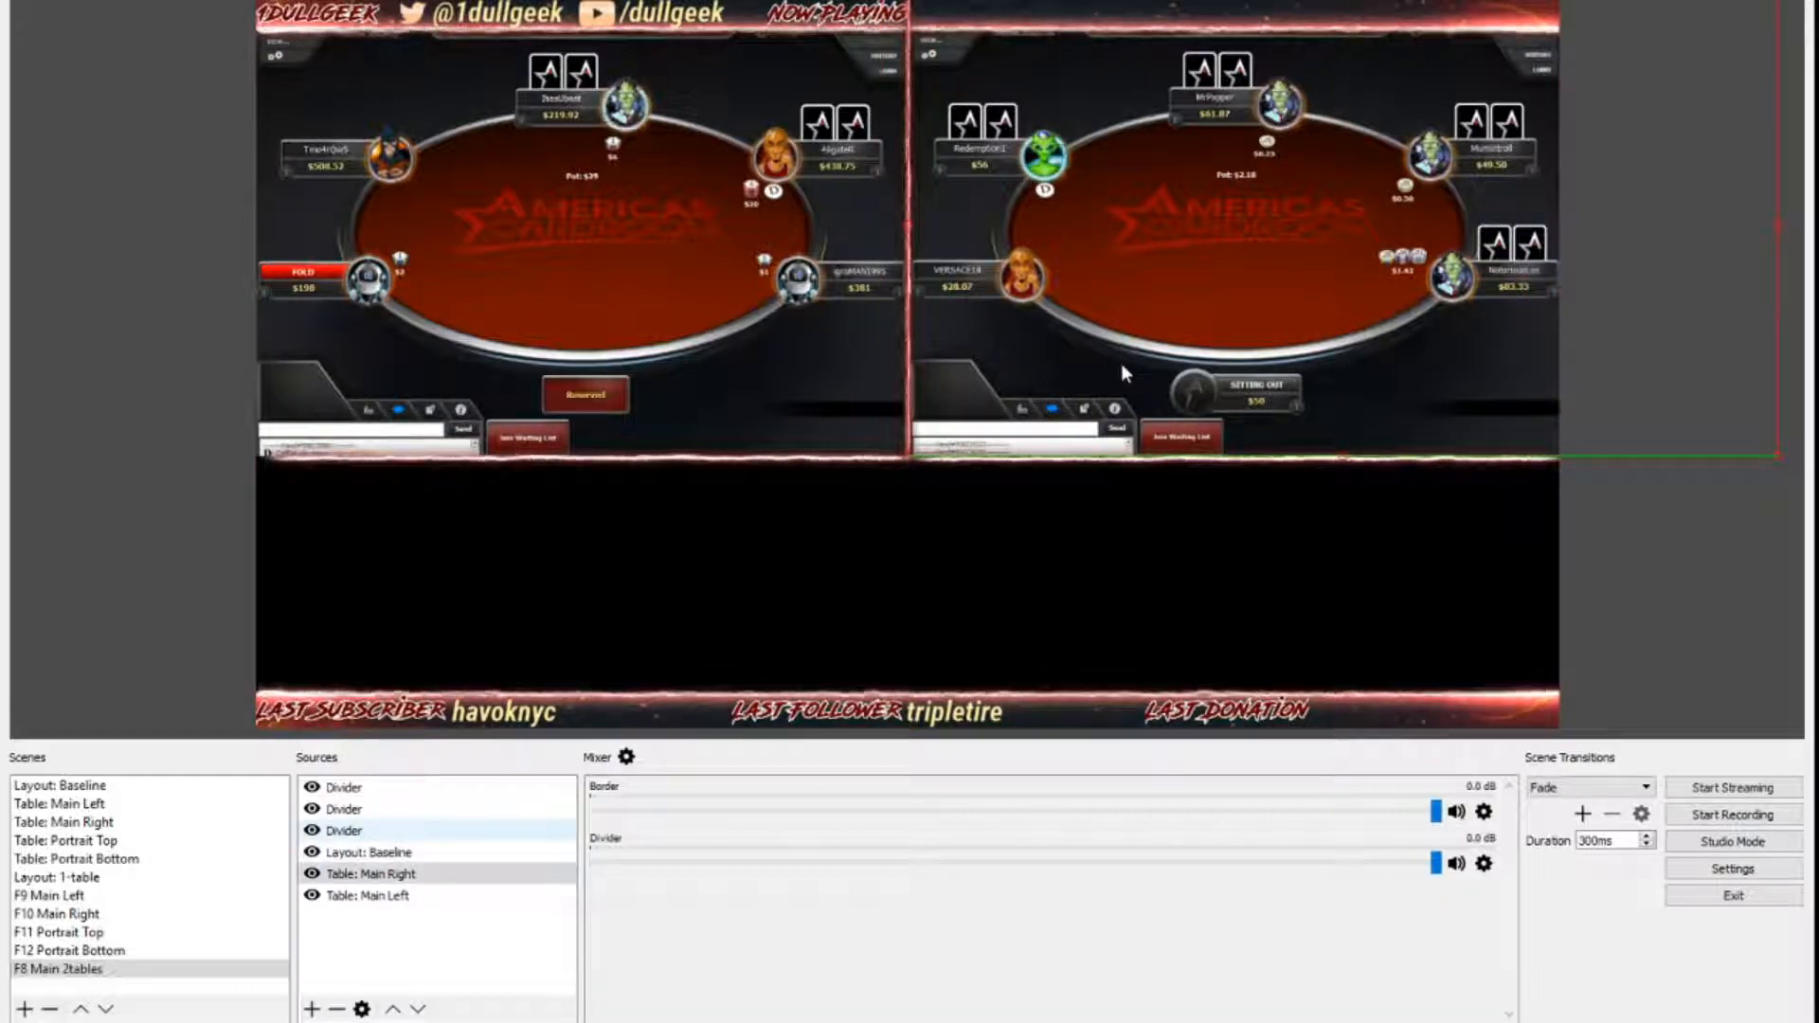
key(Left)
key(Left)
key(Left)
key(Left)
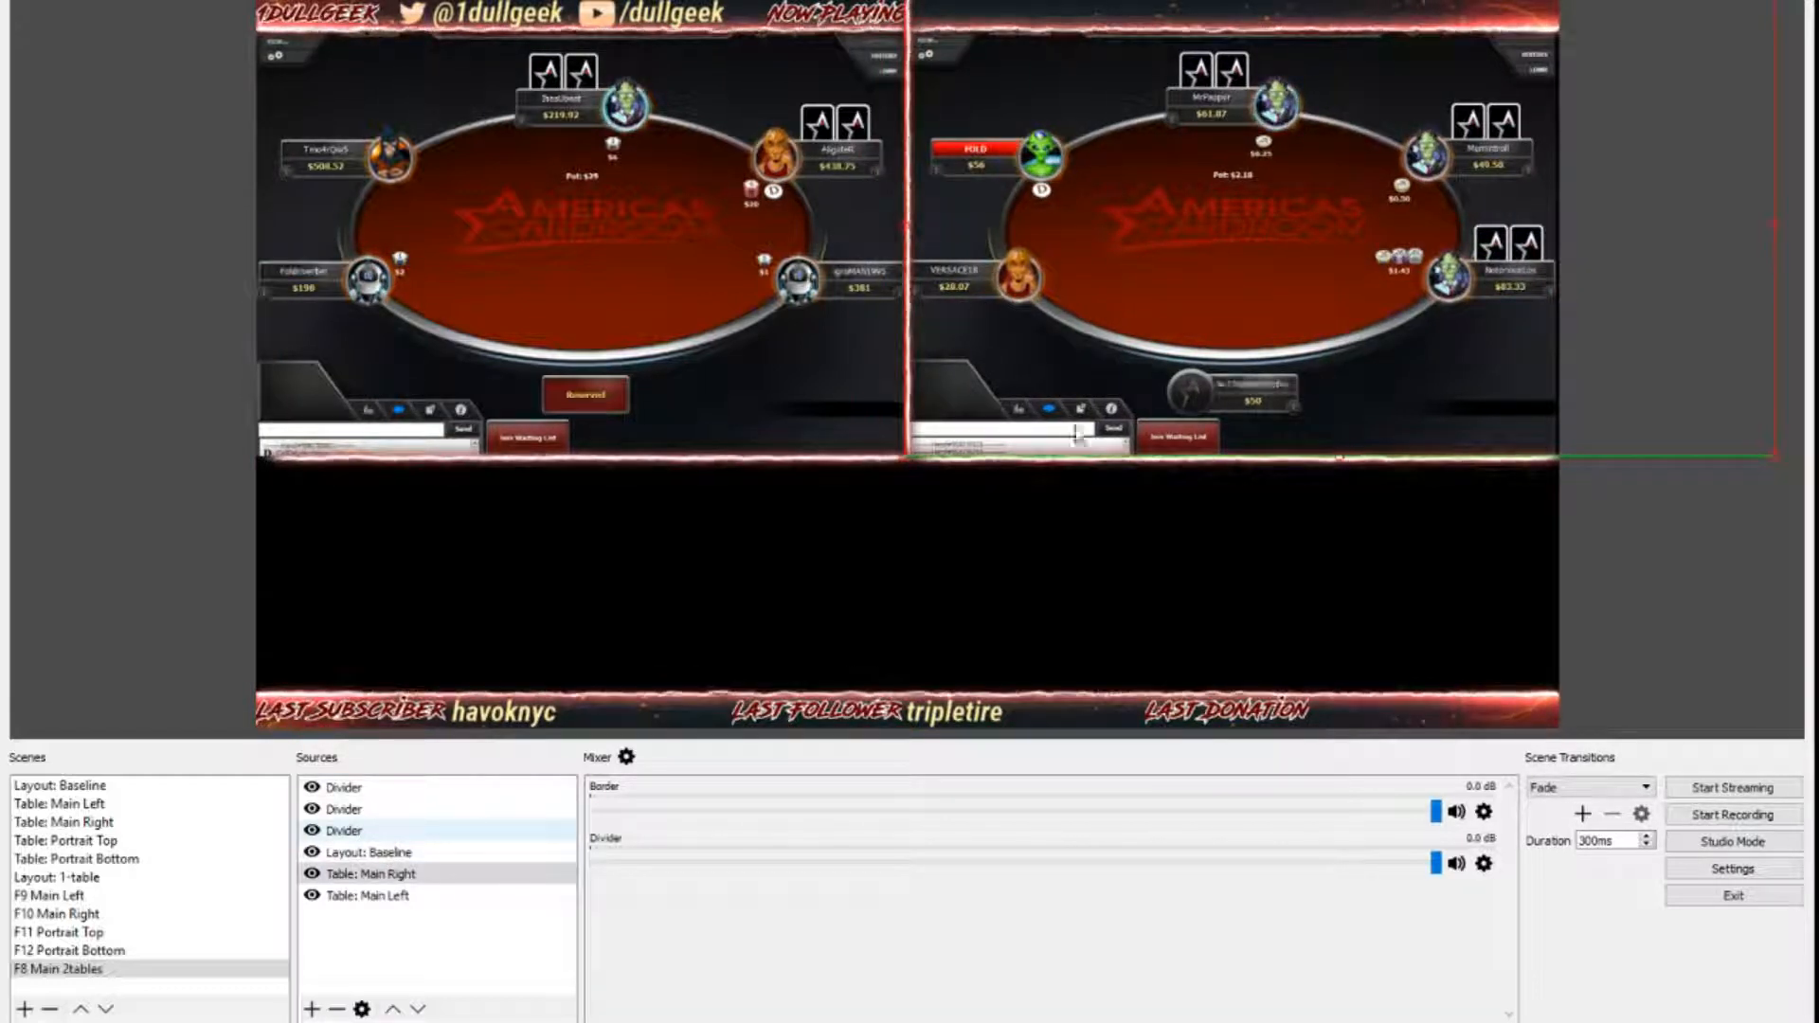
Step: Move Layout: Baseline to the top of the source order, above all three dividers
click(1031, 533)
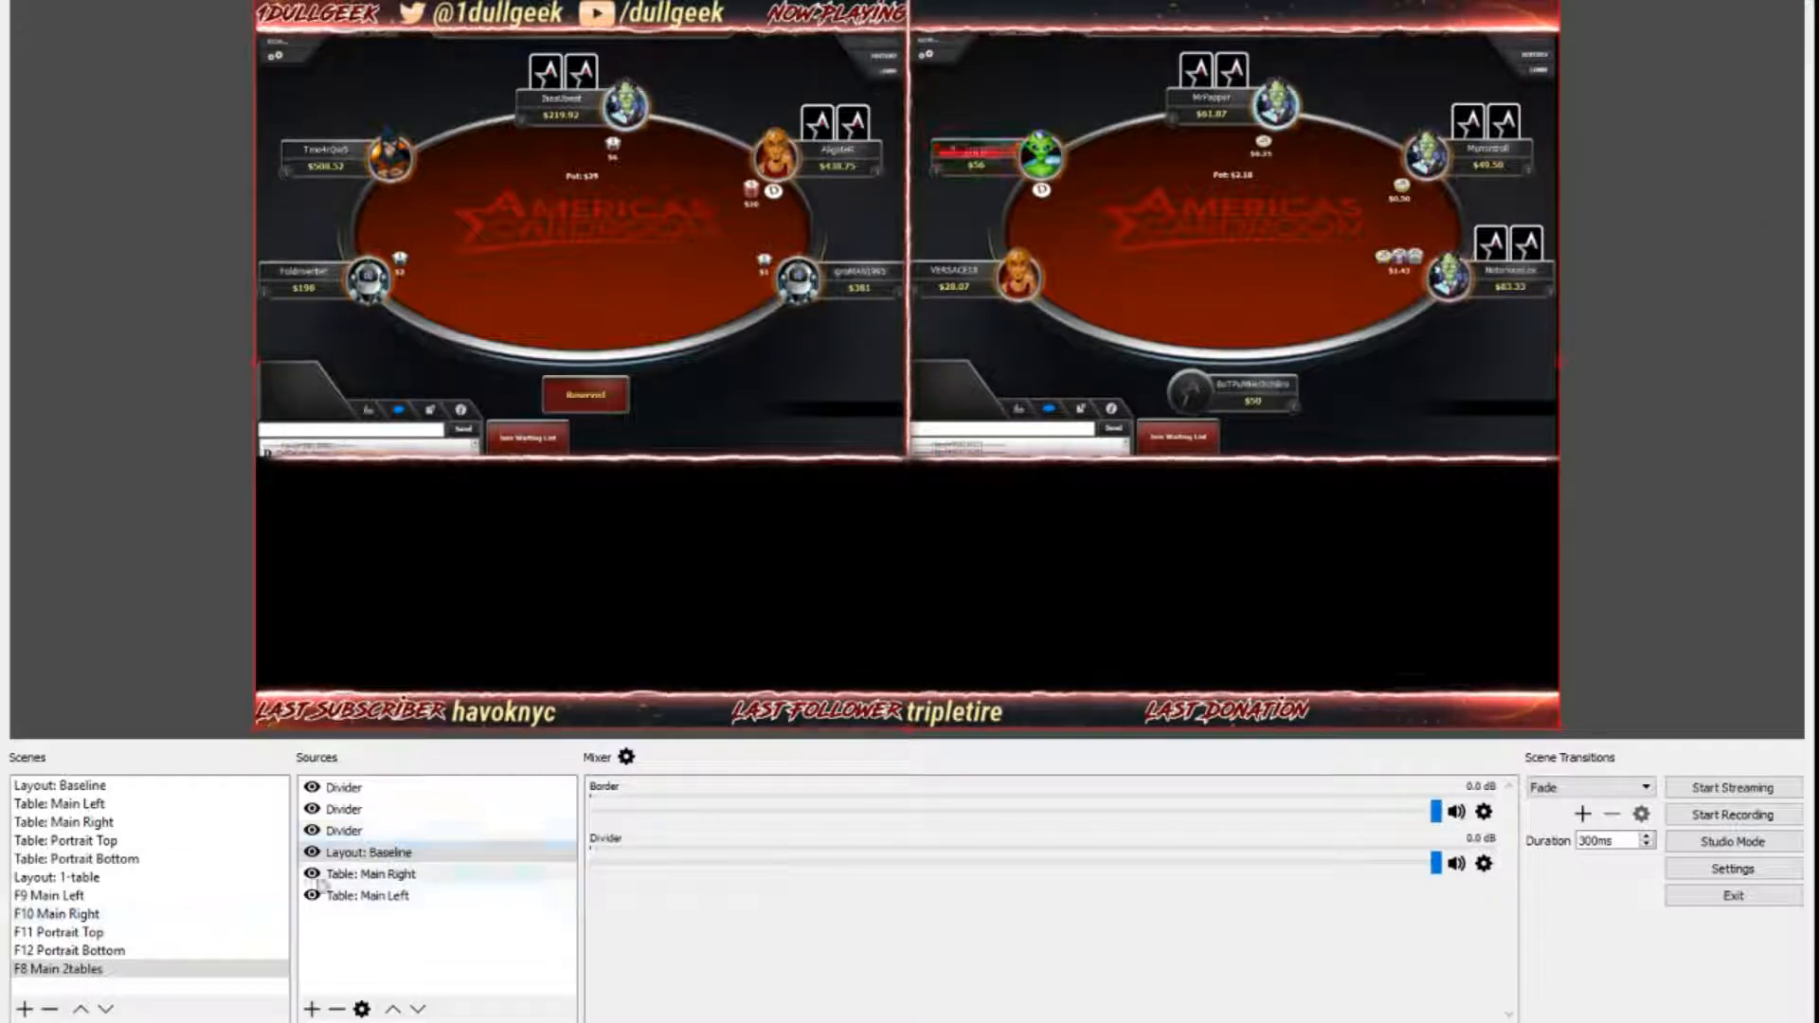
click(346, 855)
click(393, 1009)
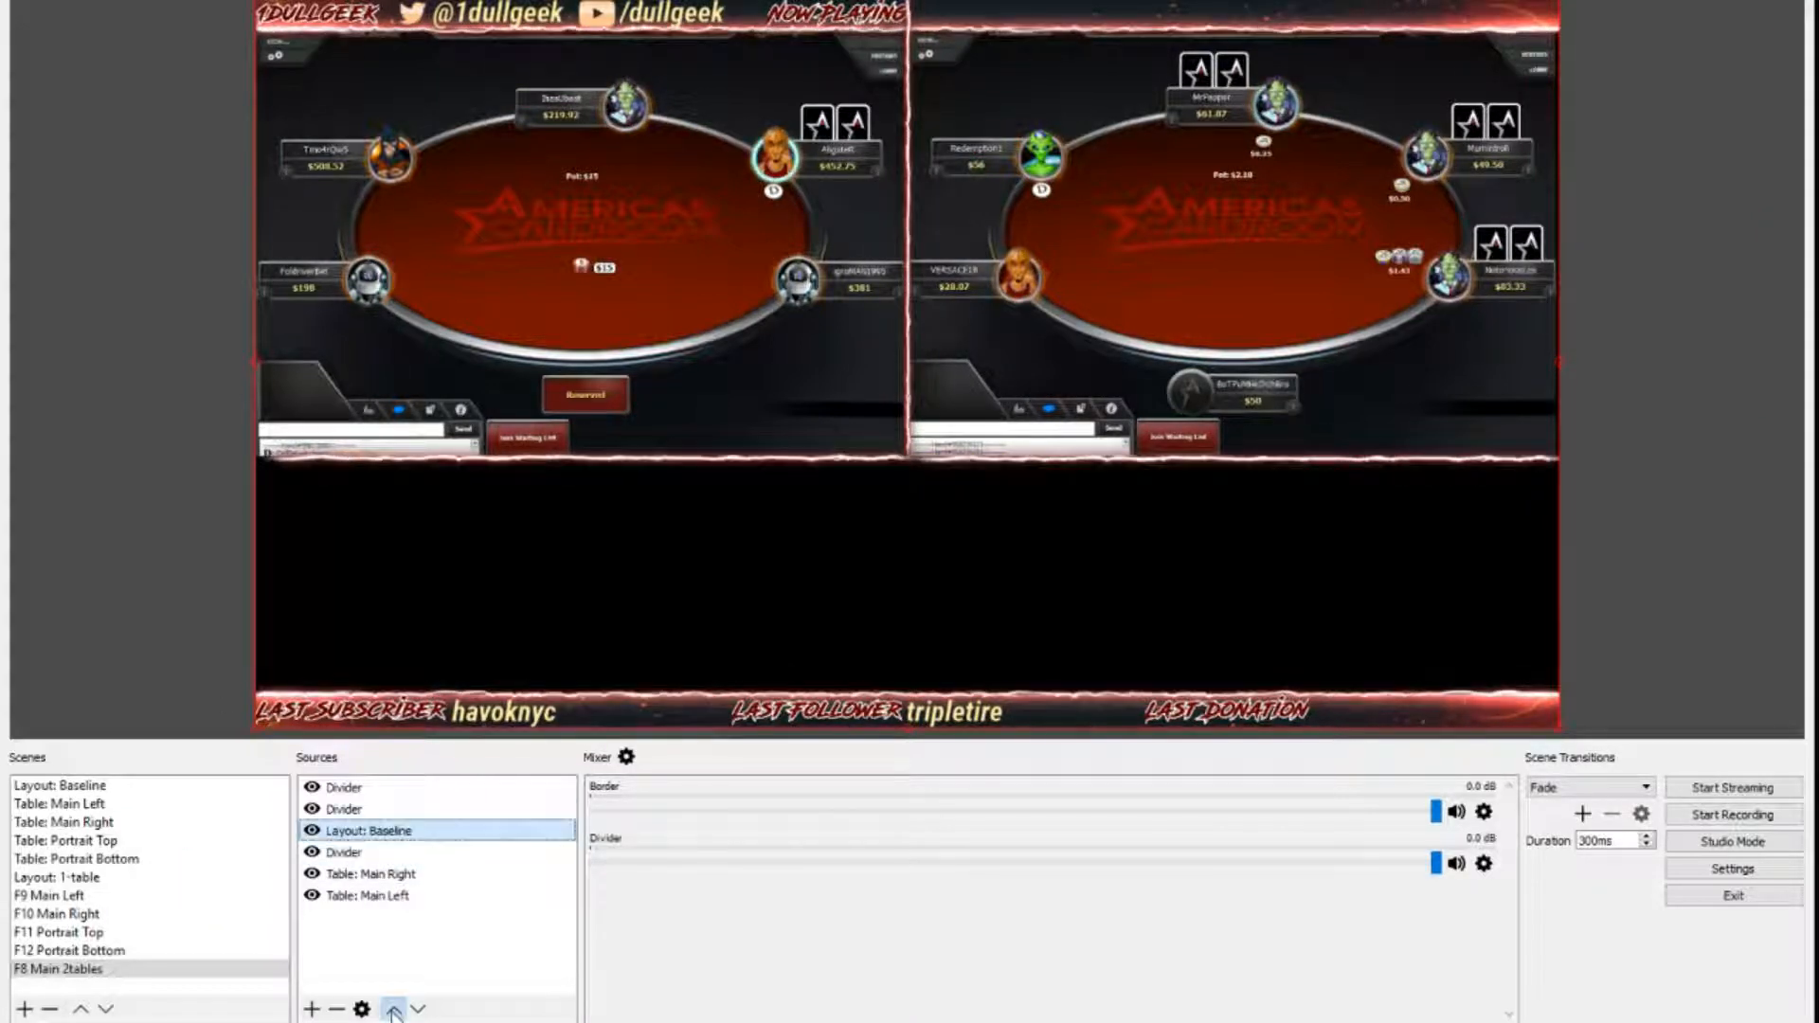
click(392, 1009)
click(392, 1009)
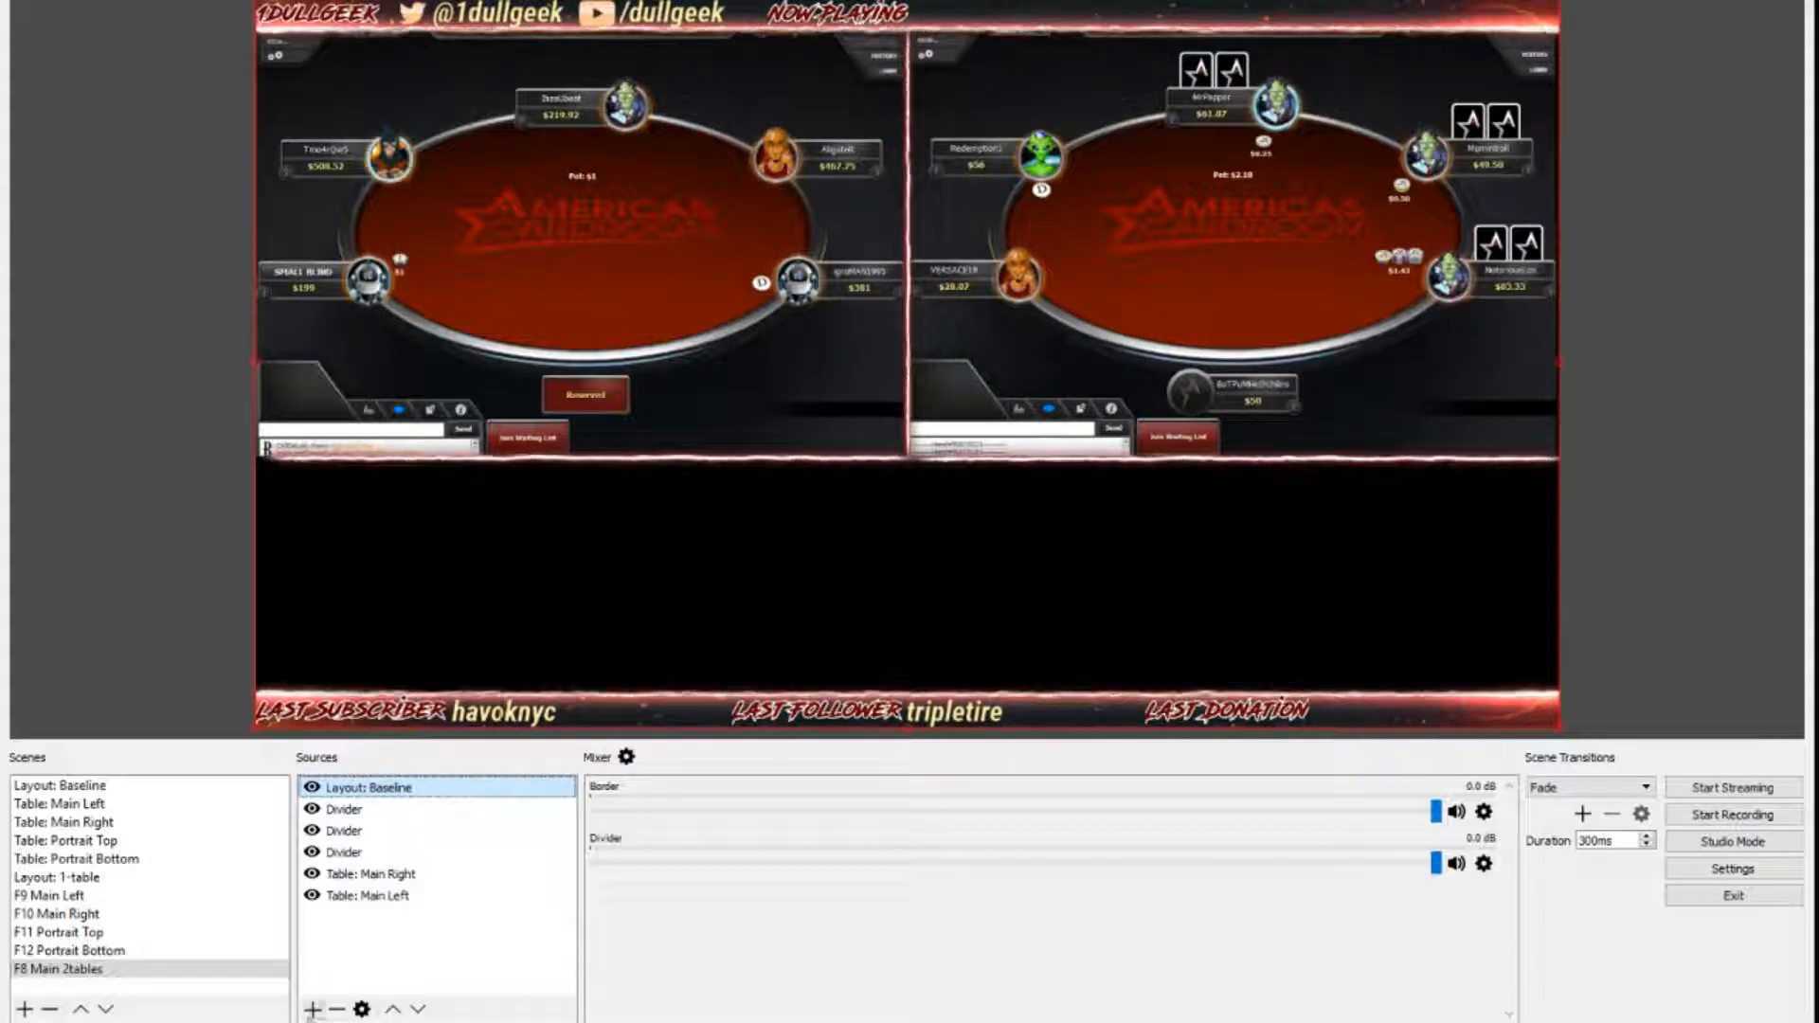
Step: Add the existing video capture device "Camera" as a visible source in the scene
click(312, 1009)
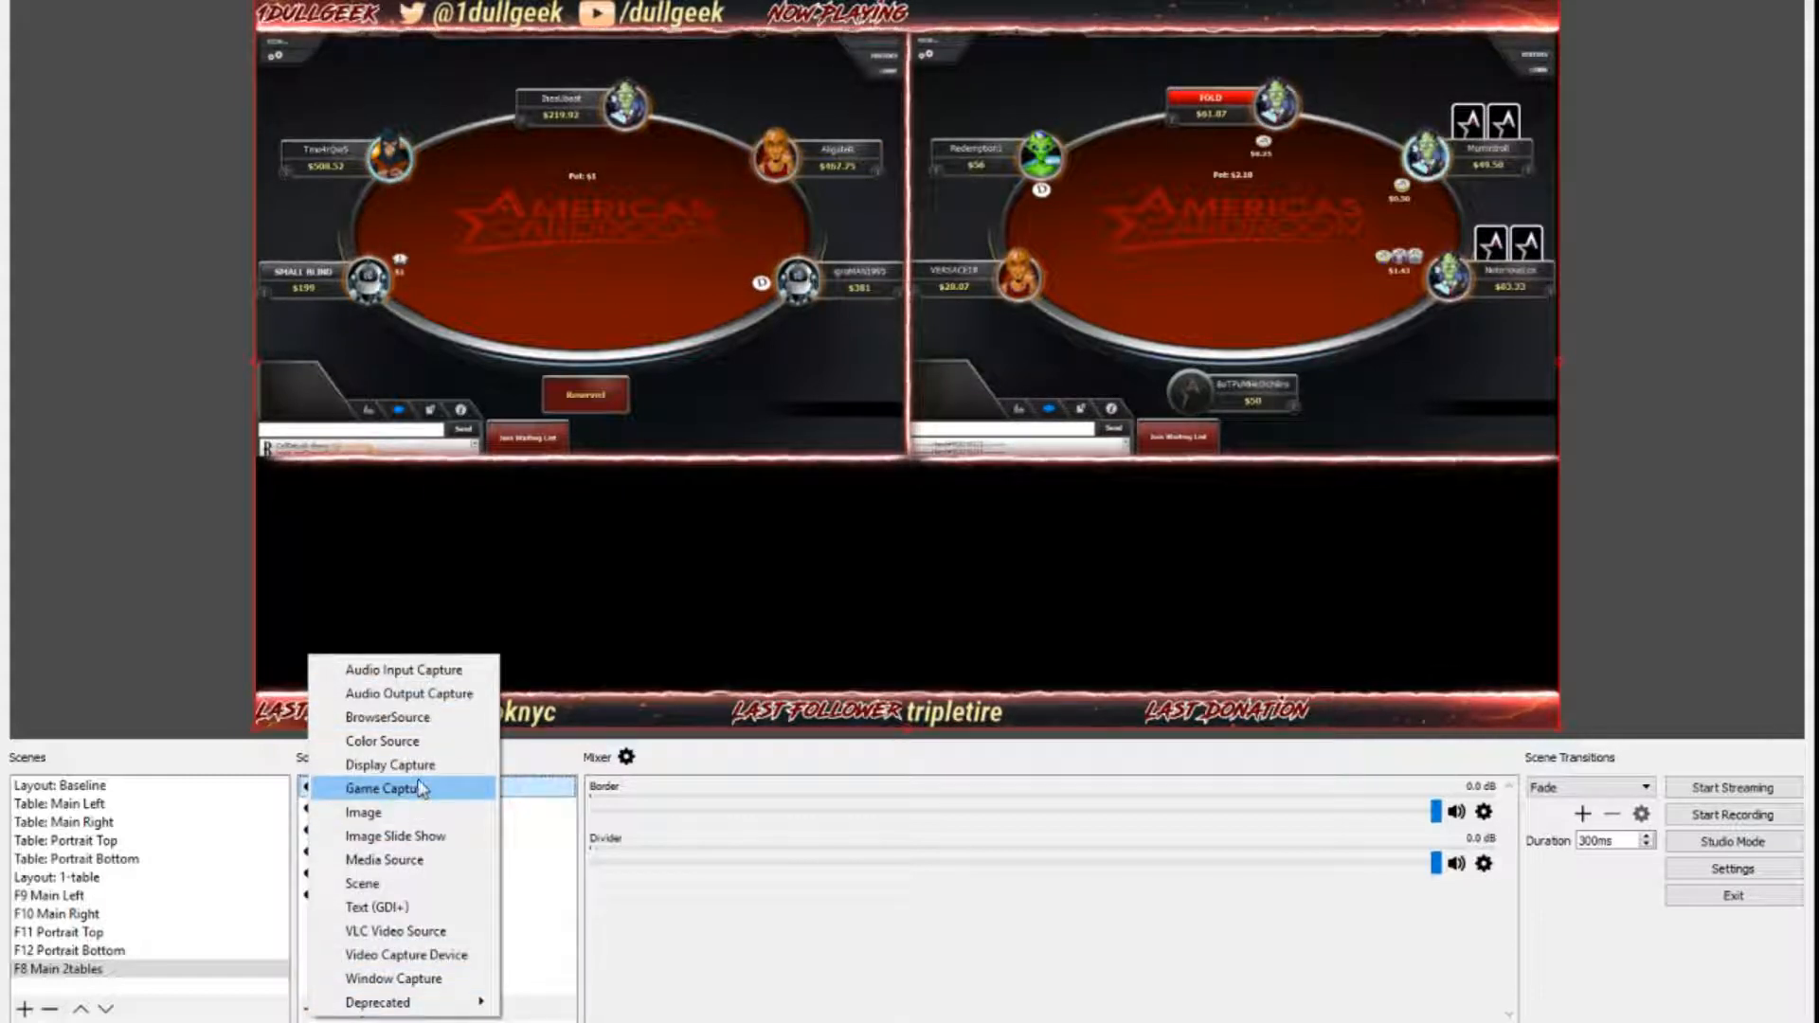
click(418, 955)
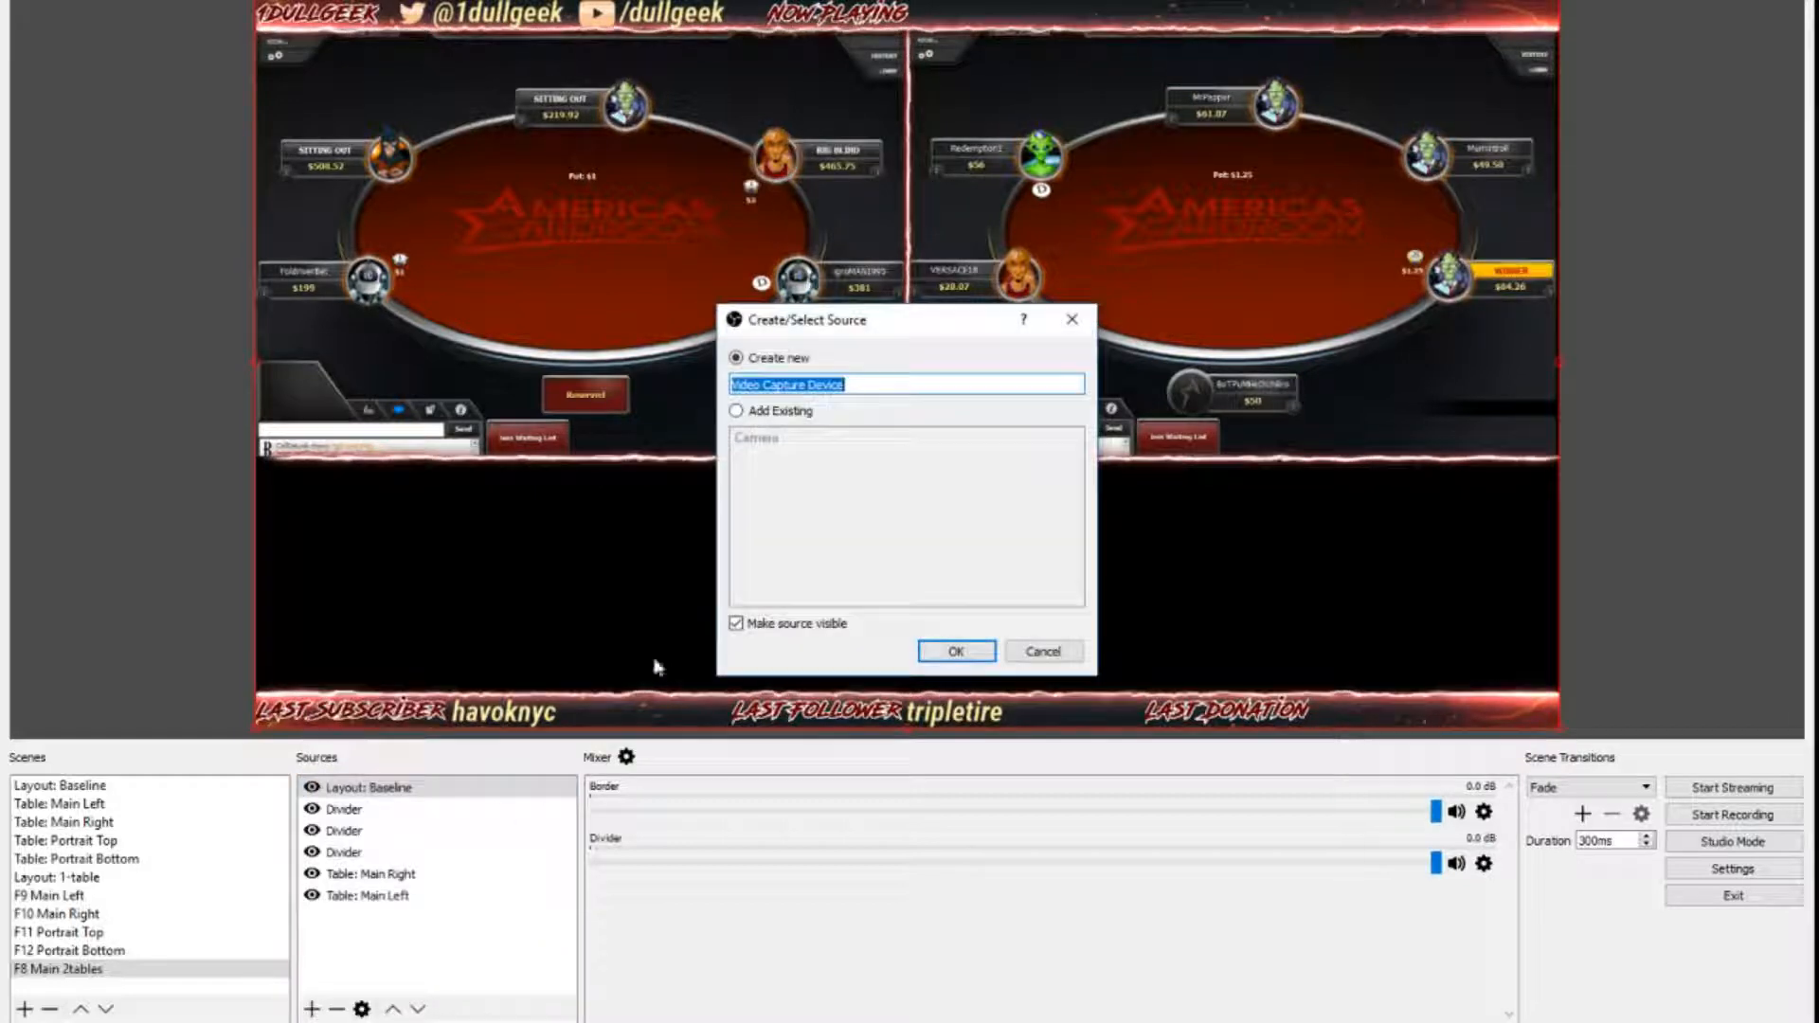
click(736, 412)
click(757, 437)
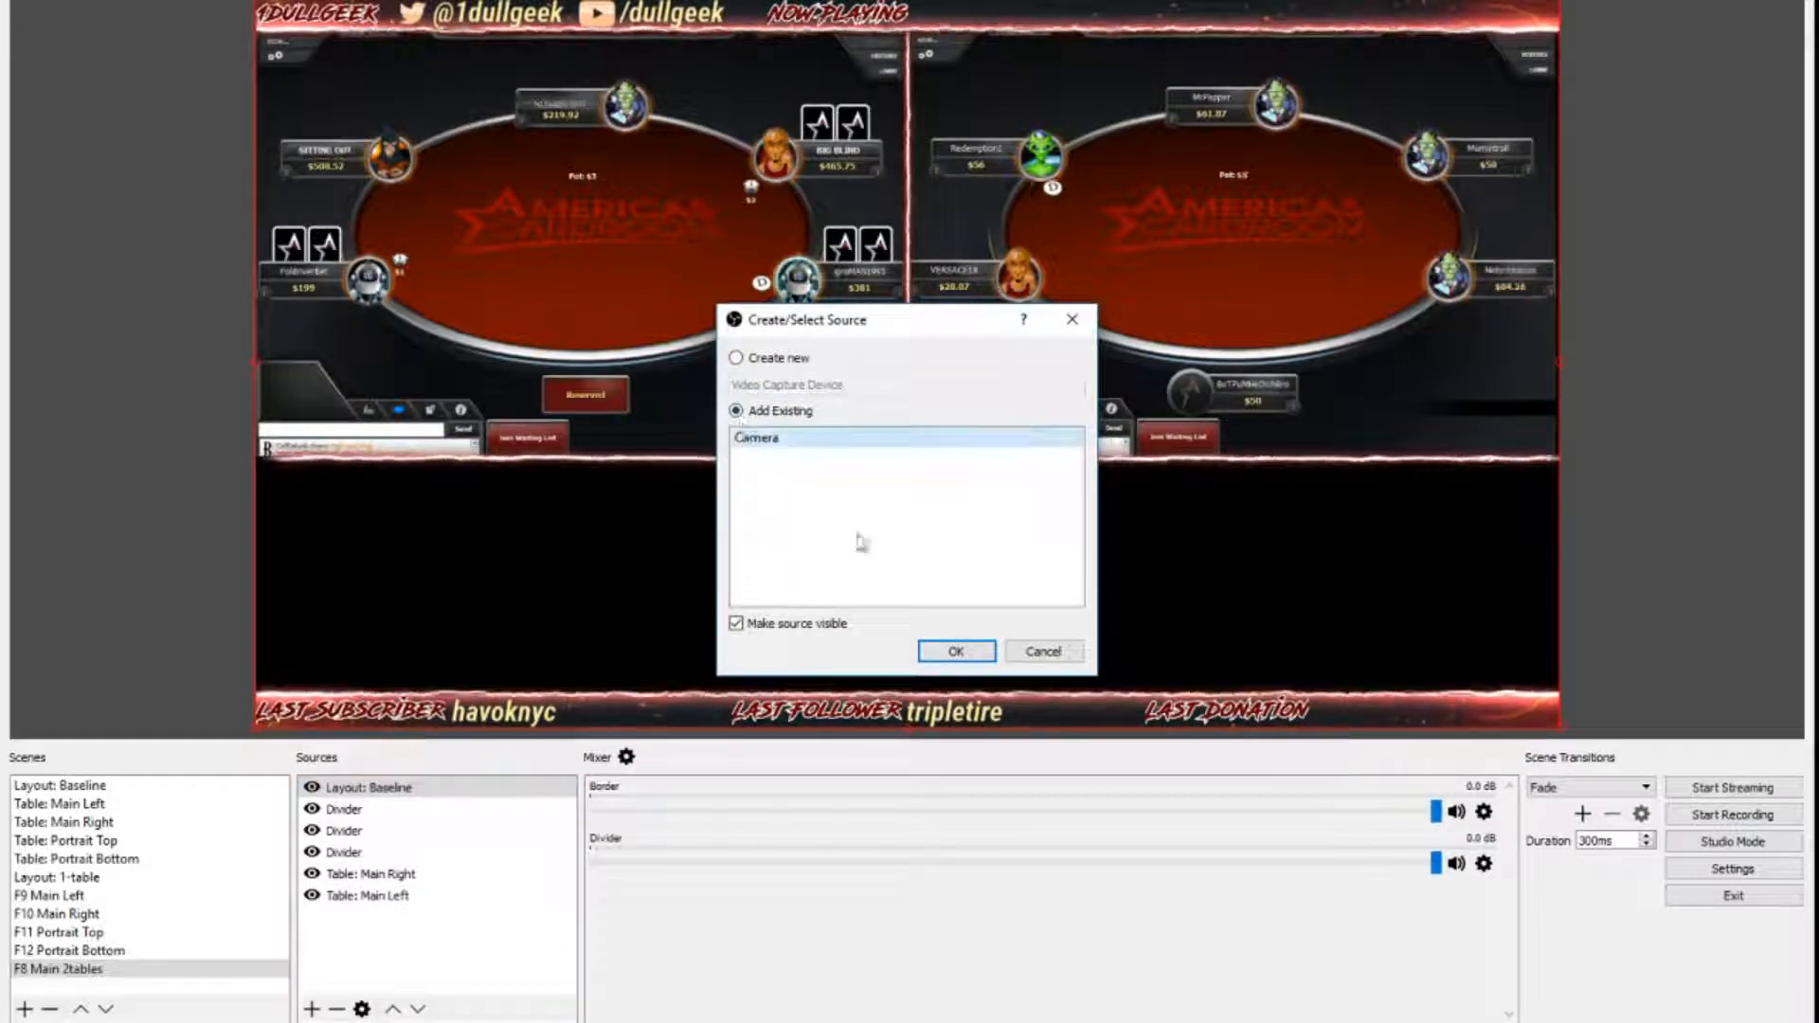
click(956, 651)
Step: Centre the camera beneath the tables, cropping its upper edge and enlarging it to fill the gap above the lower border
drag(511, 189, 946, 644)
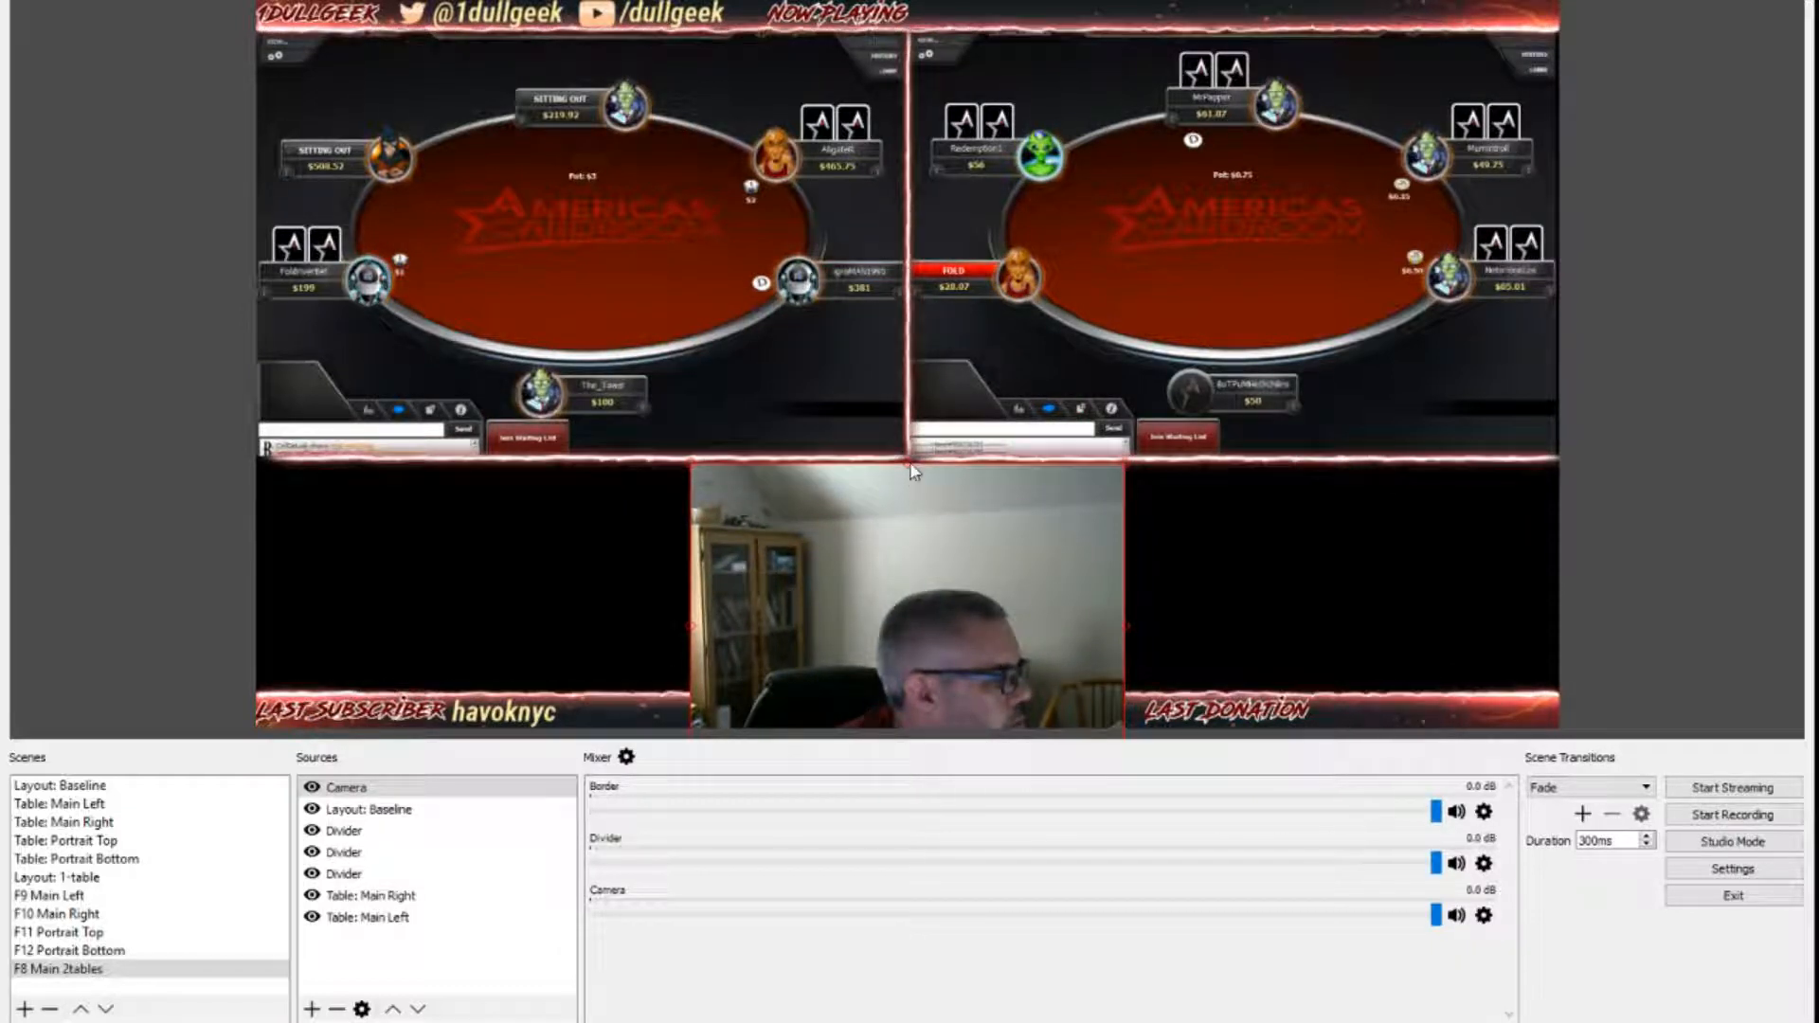
mouse_move(908, 463)
mouse_down()
mouse_move(908, 573)
mouse_move(912, 494)
mouse_up()
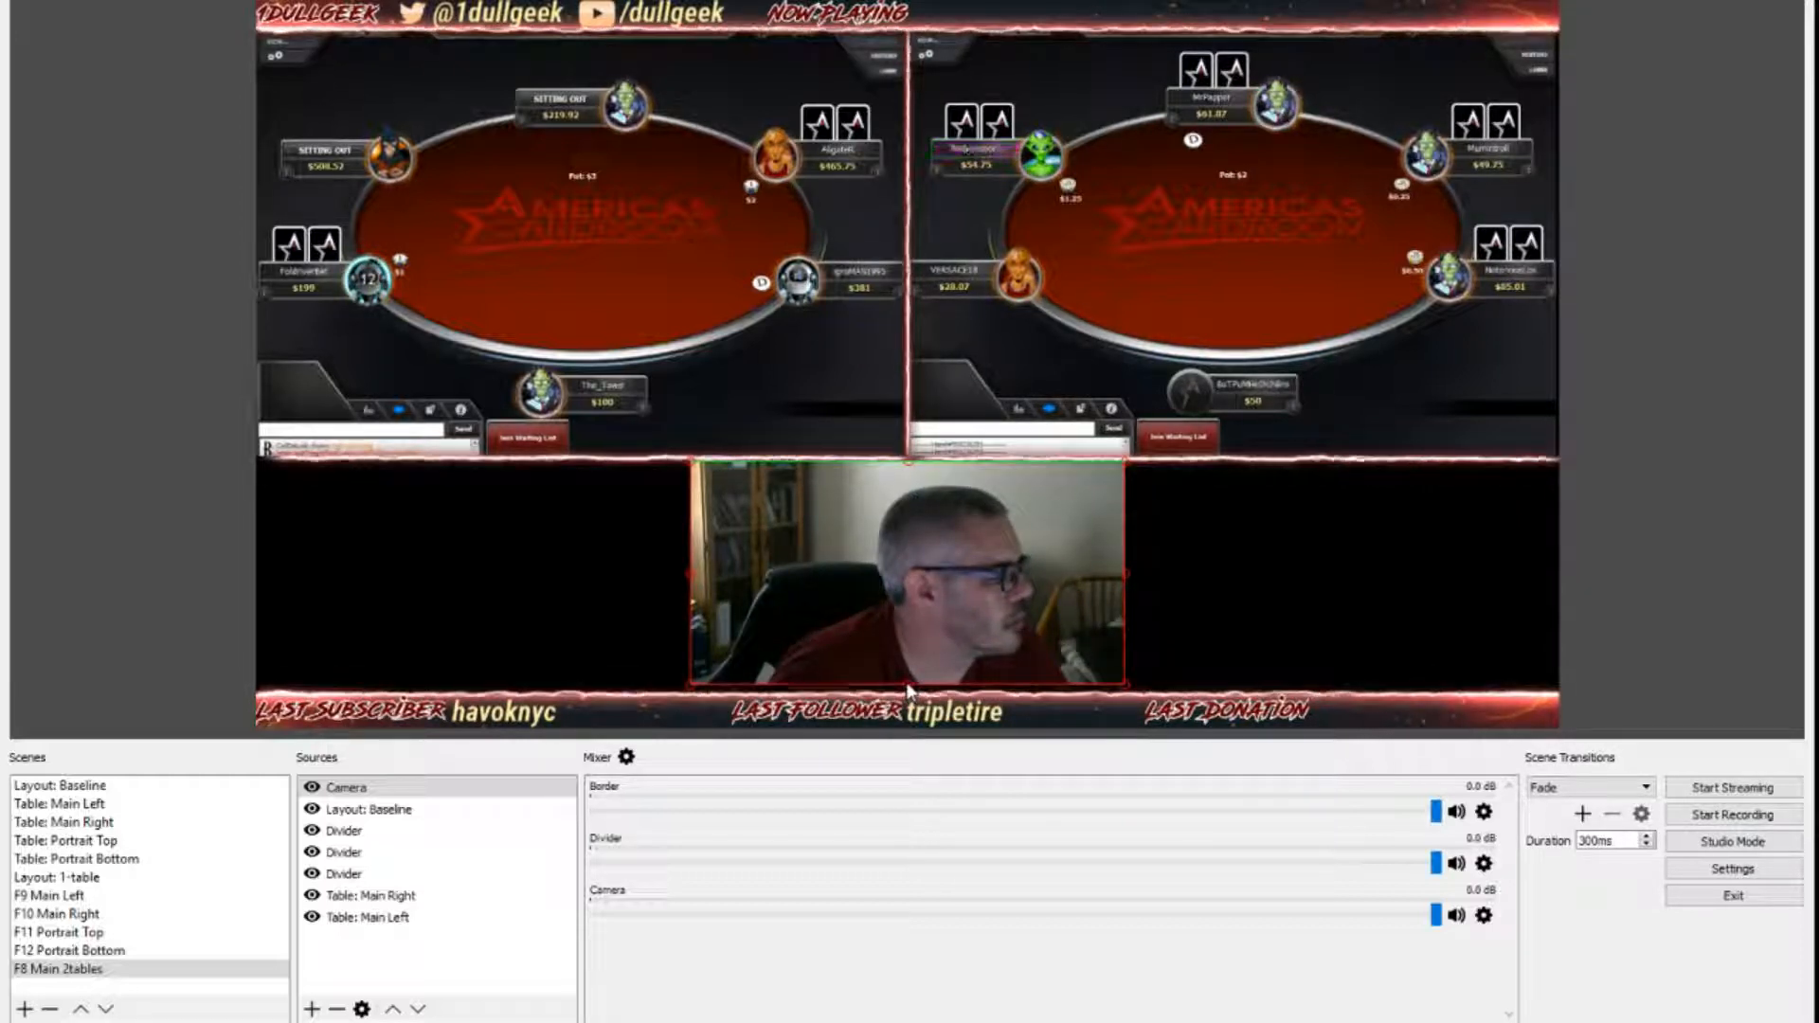
drag(906, 689, 916, 717)
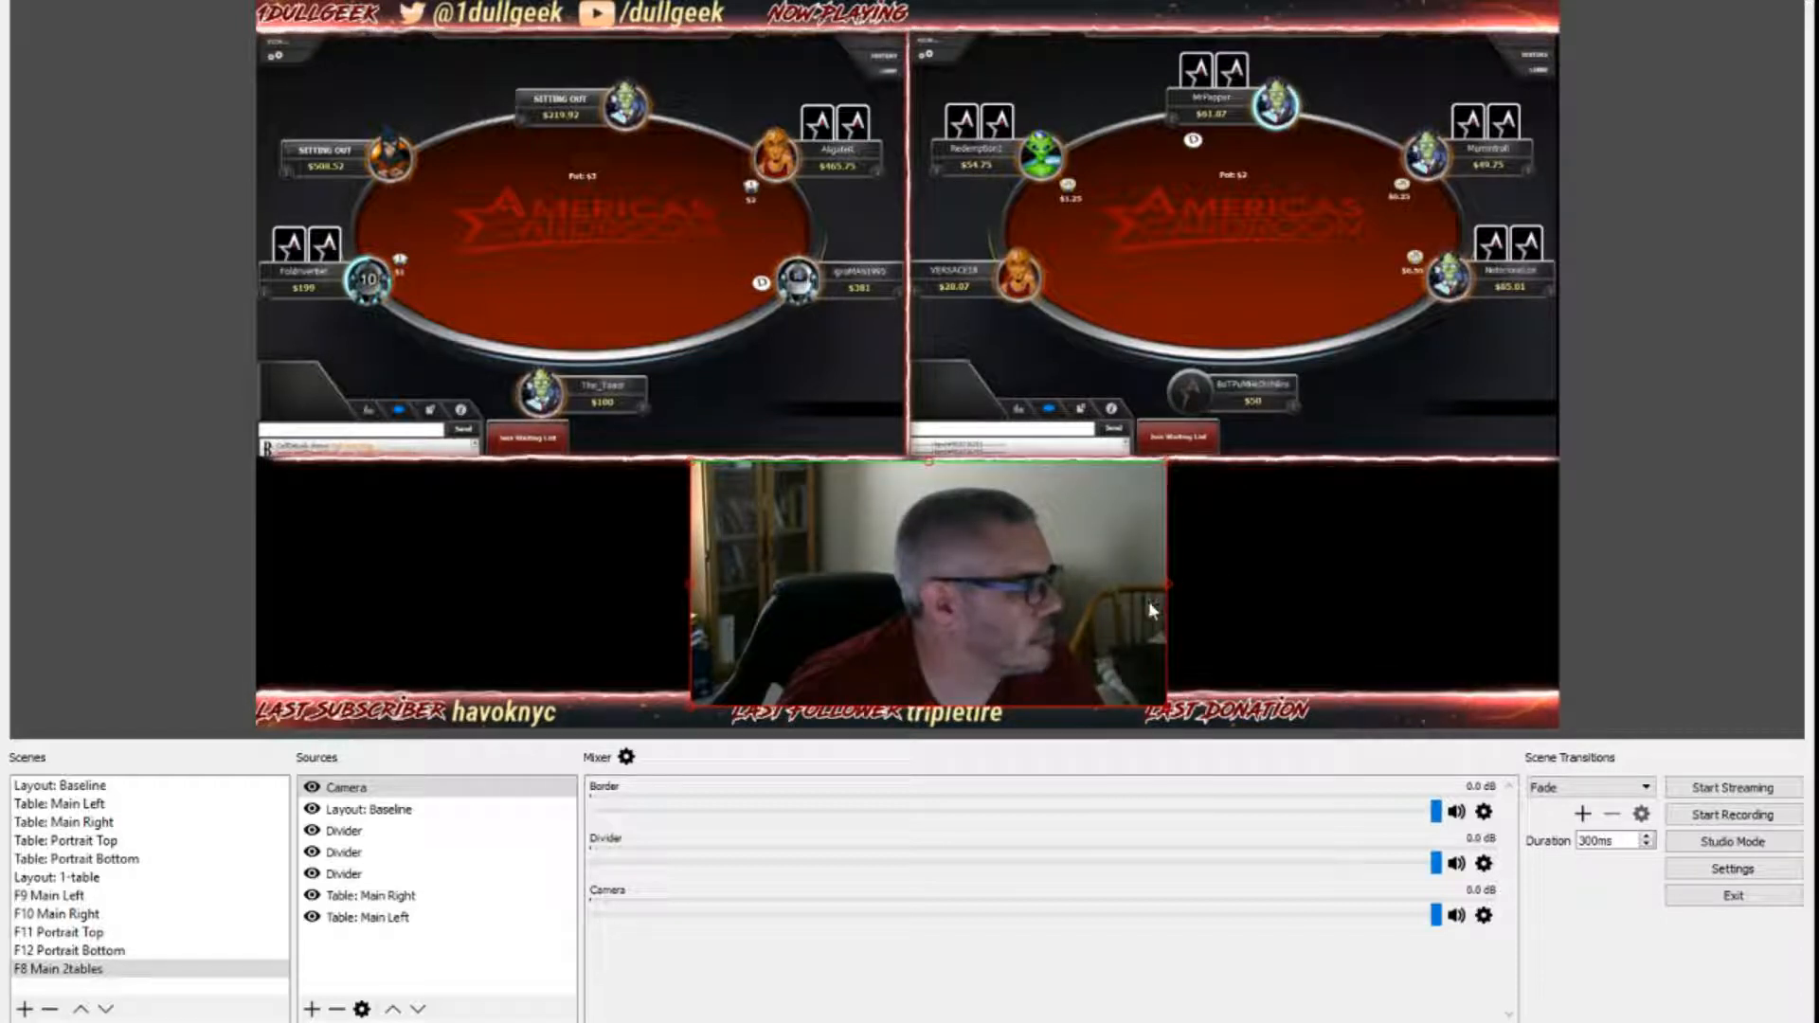
drag(1150, 608, 1116, 595)
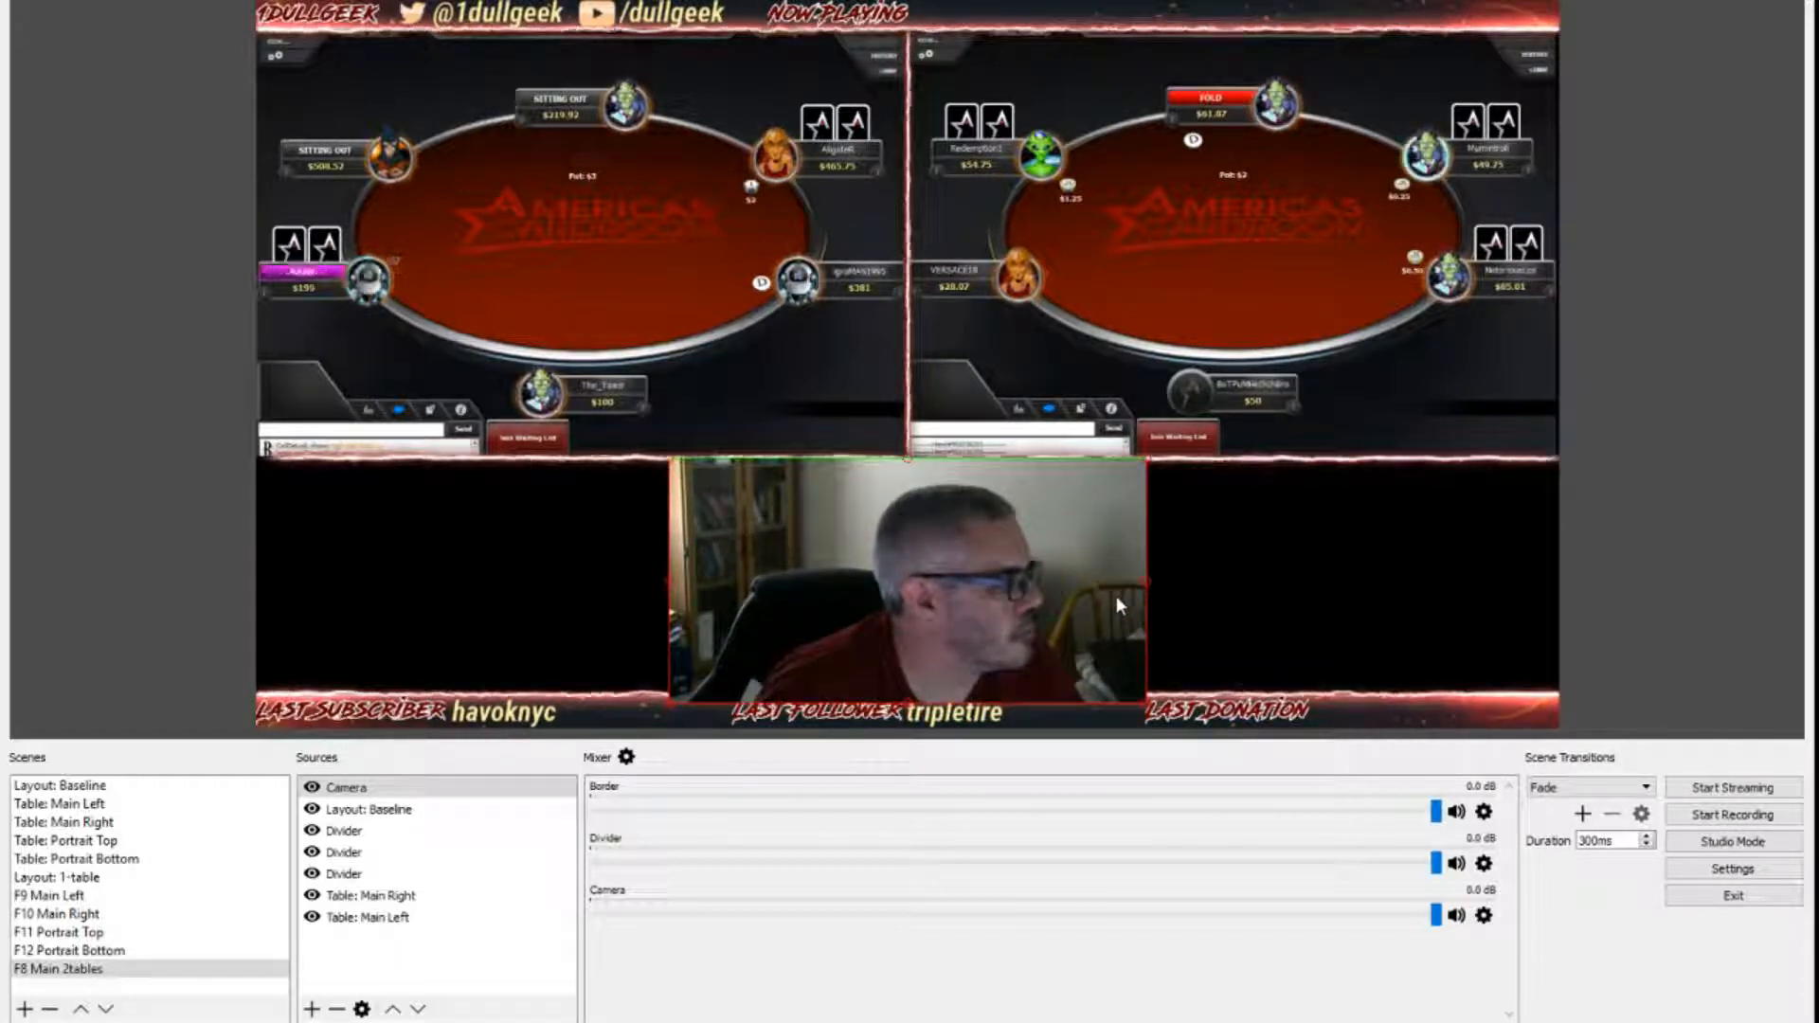
drag(910, 705, 915, 702)
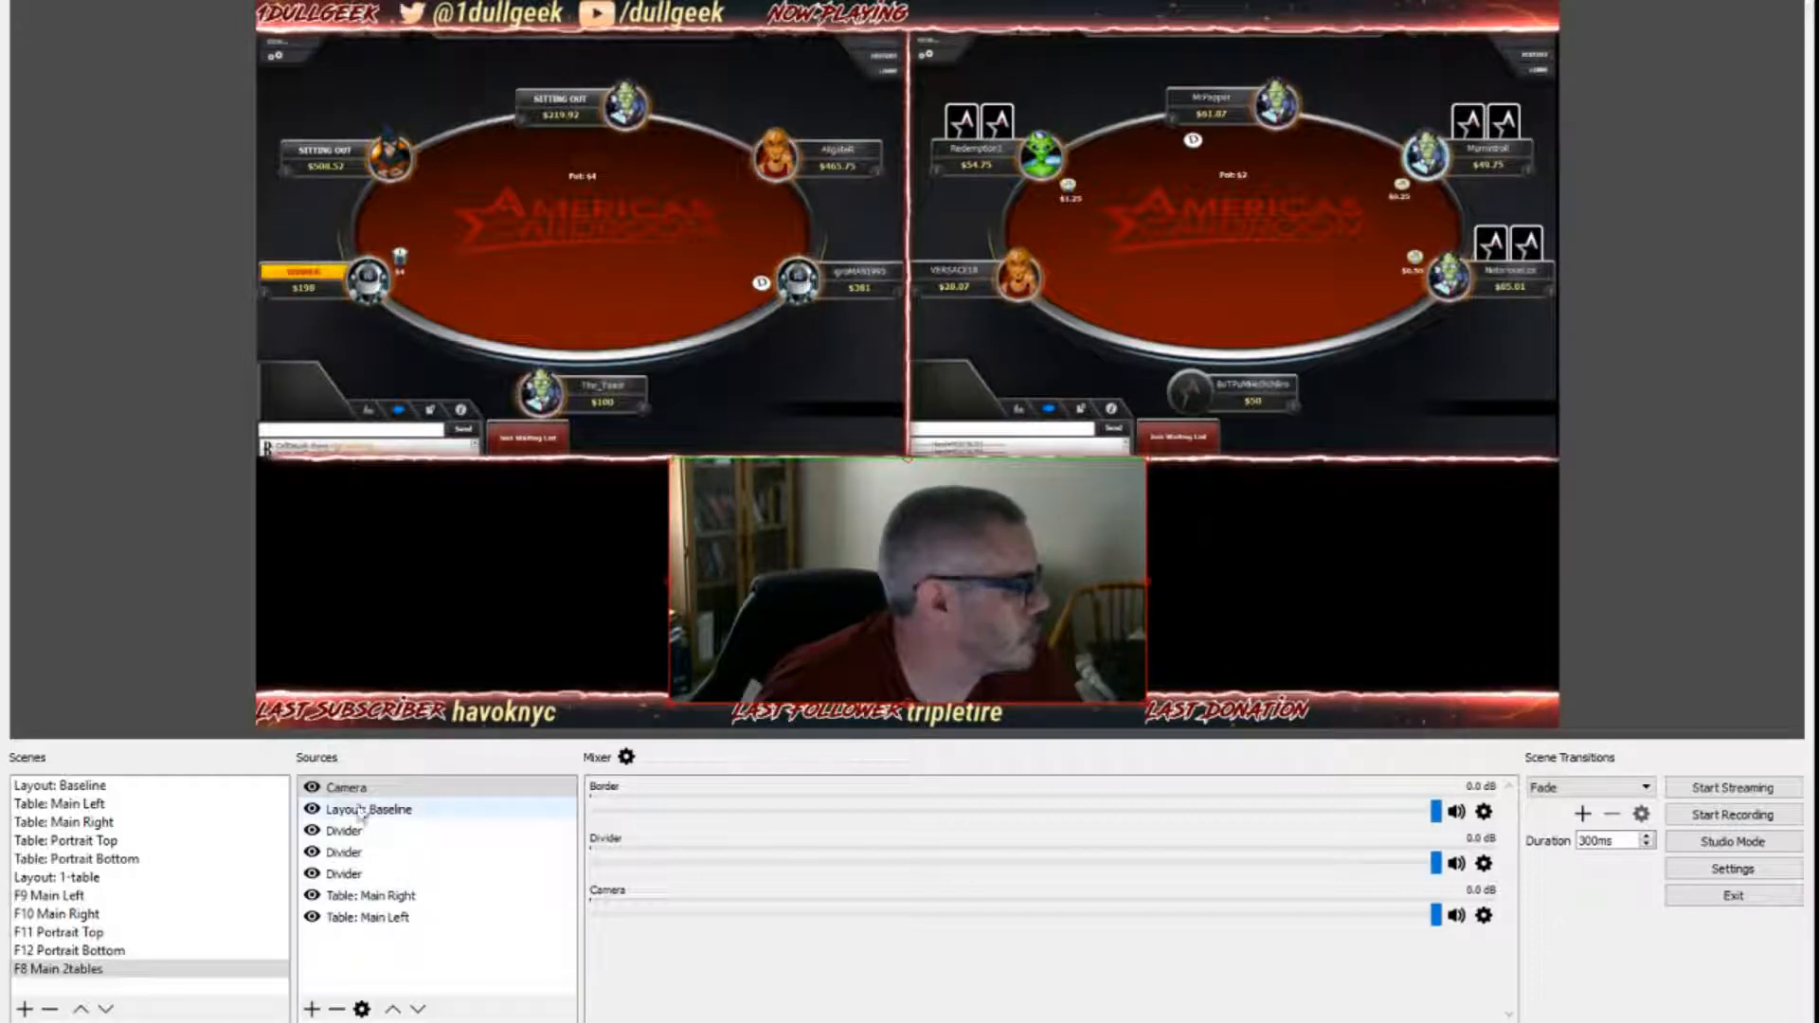
Step: Move Camera down the source order so it sits below the three dividers and above the tables
click(418, 1009)
click(418, 1009)
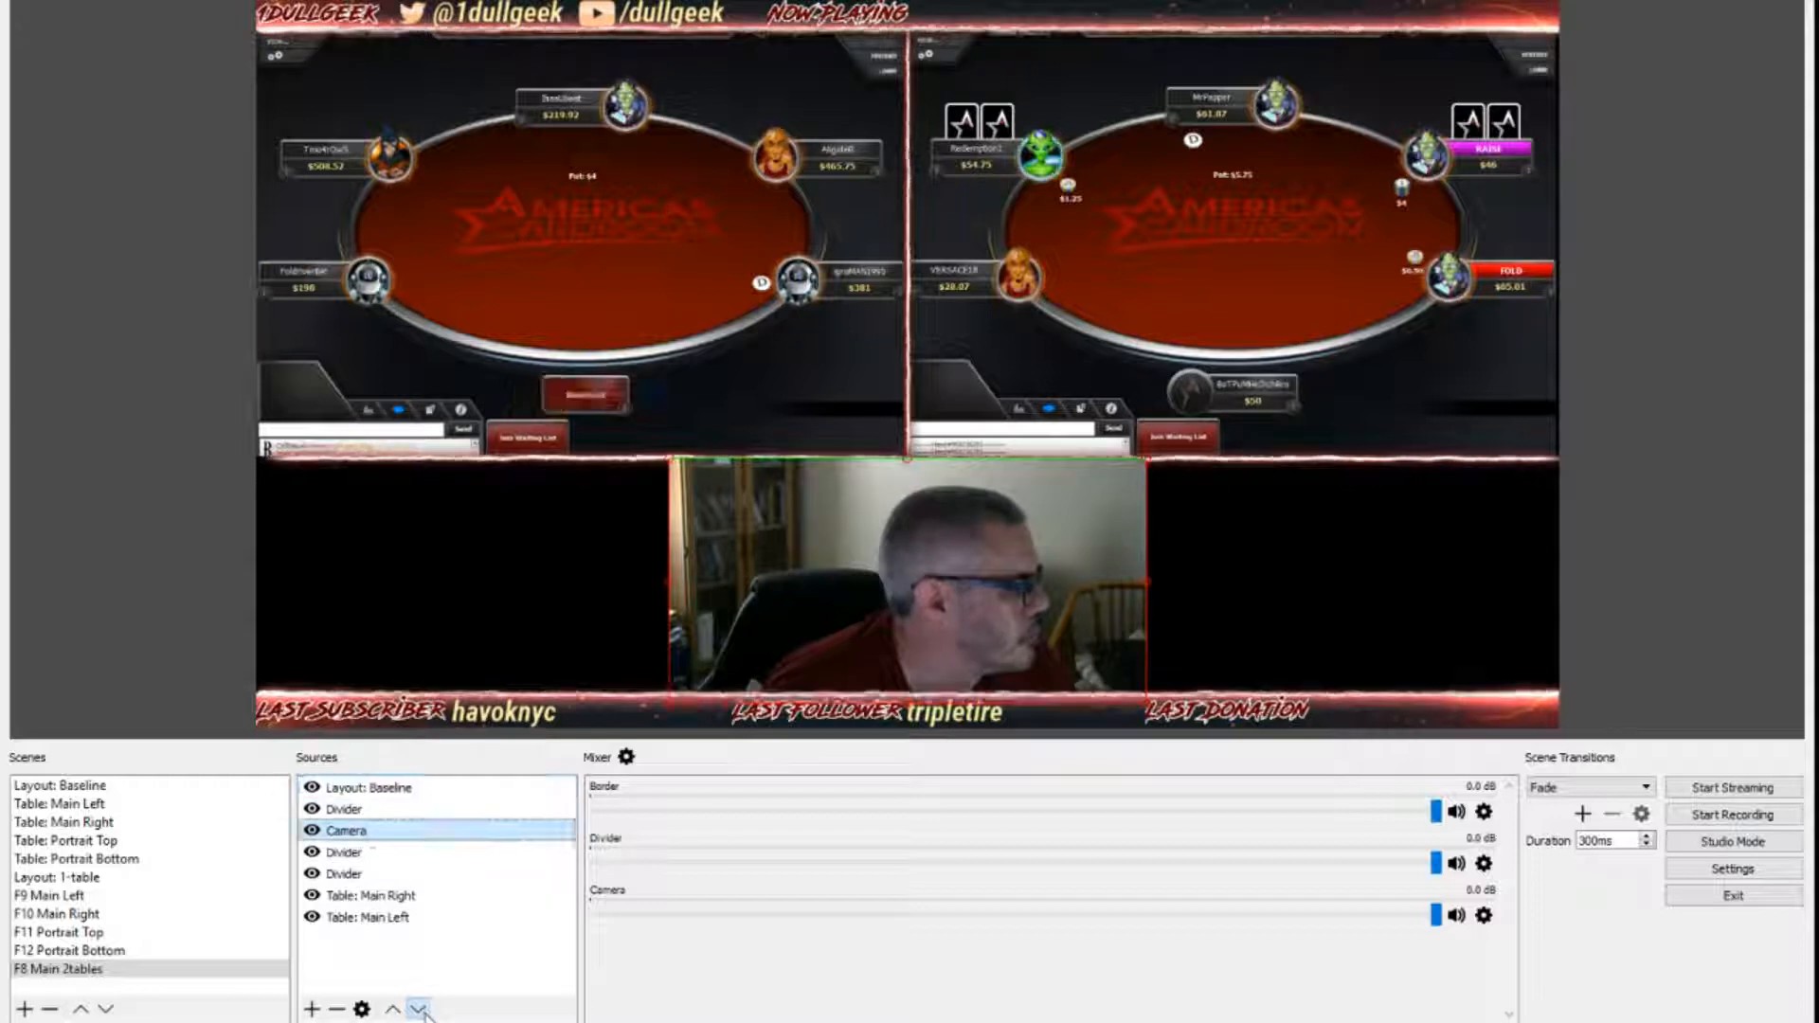
click(418, 1010)
click(418, 1009)
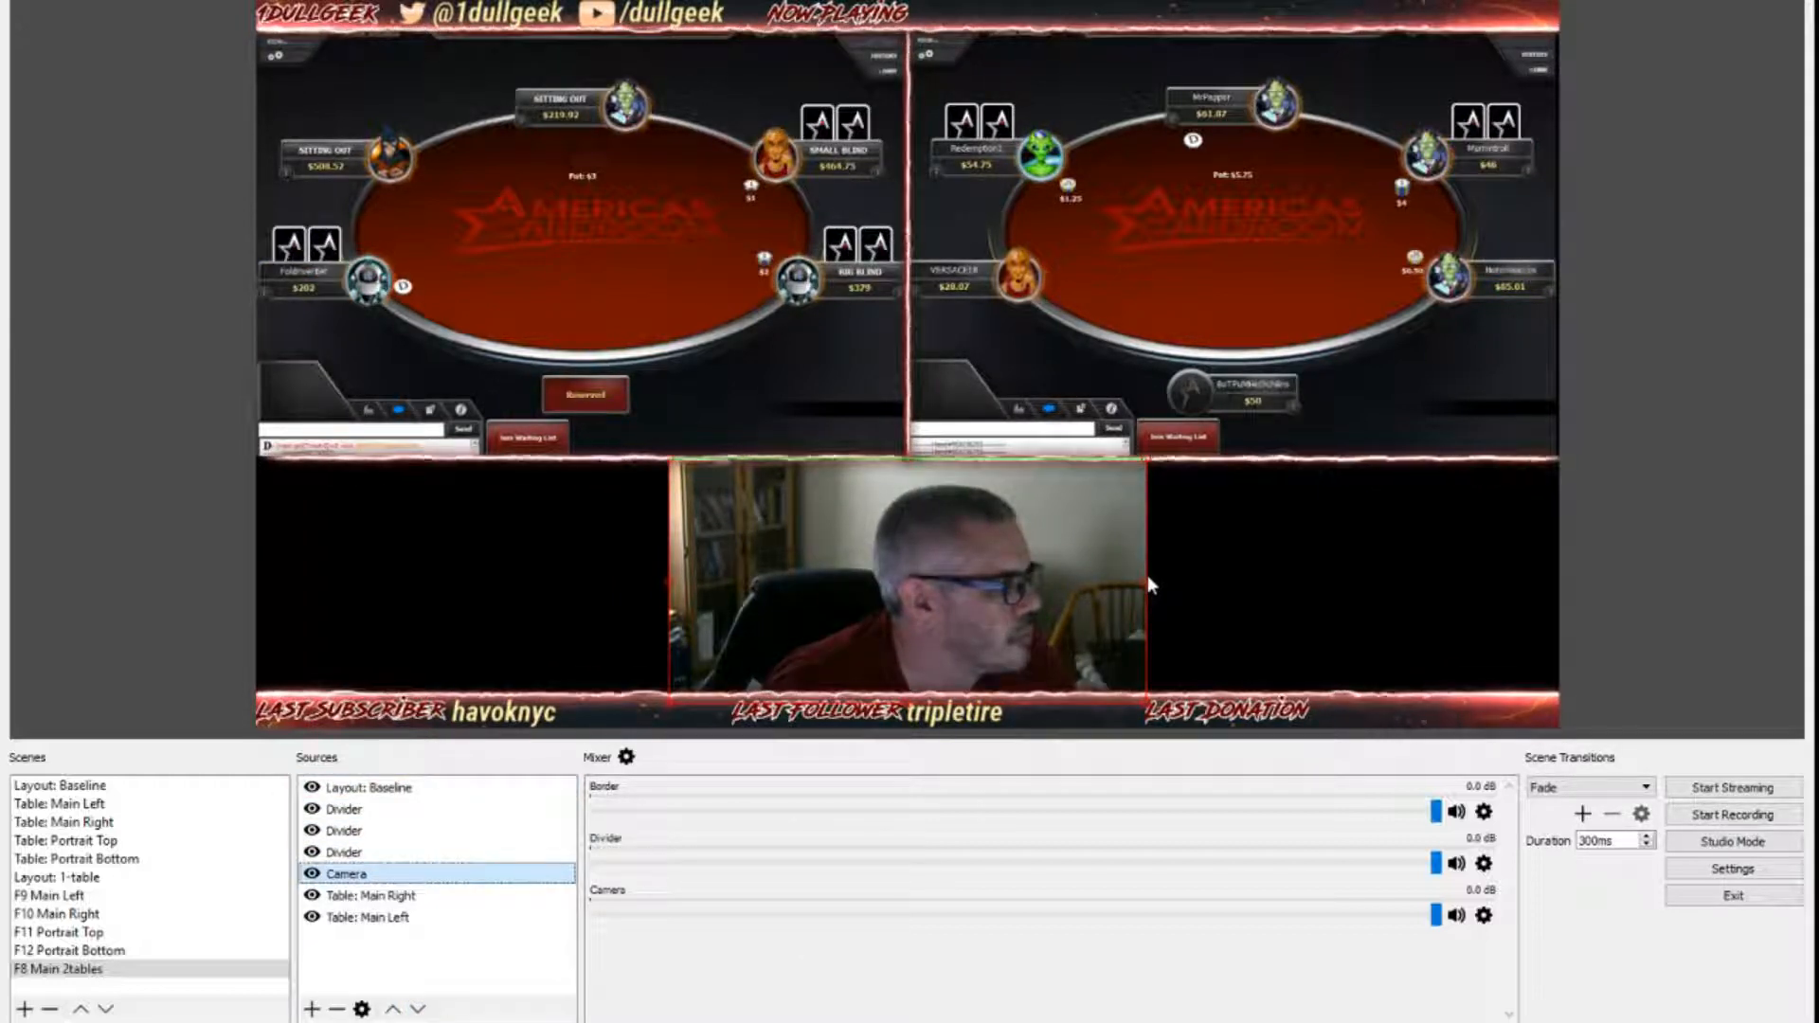
Step: Crop the right and left sides of the camera image to narrow it beneath the tables
drag(1147, 578, 1089, 584)
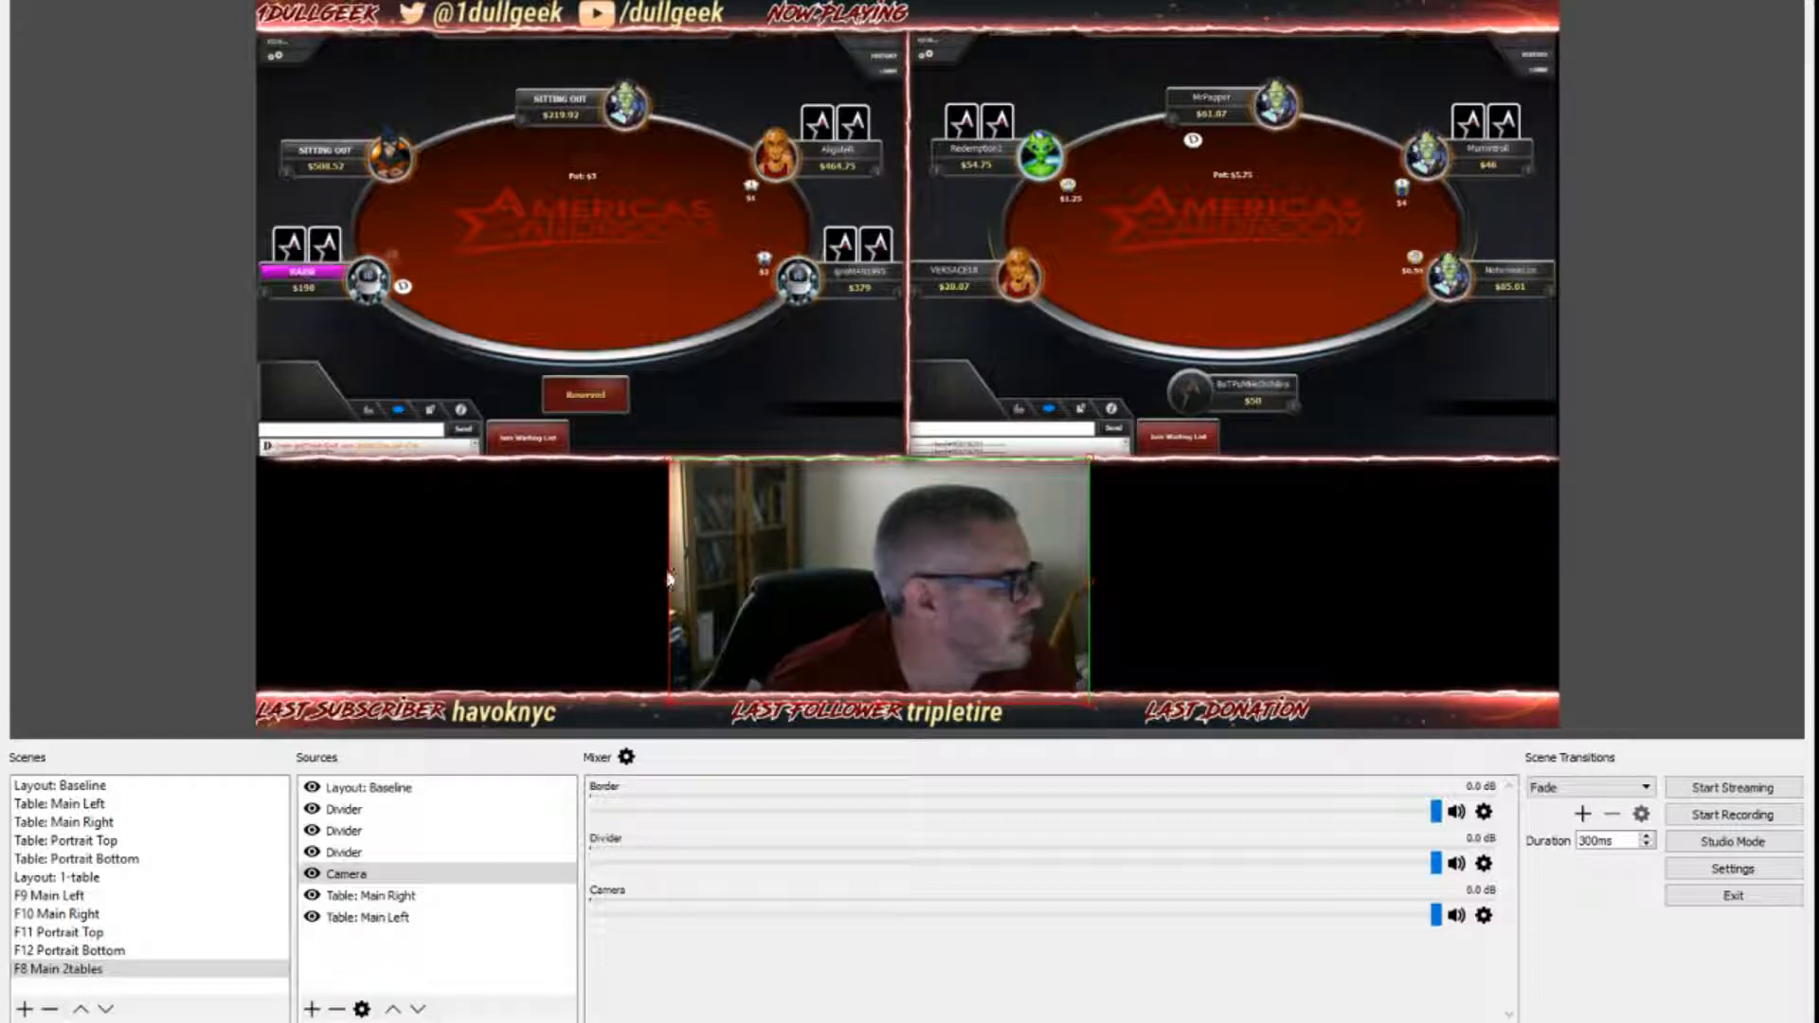
drag(665, 574, 747, 589)
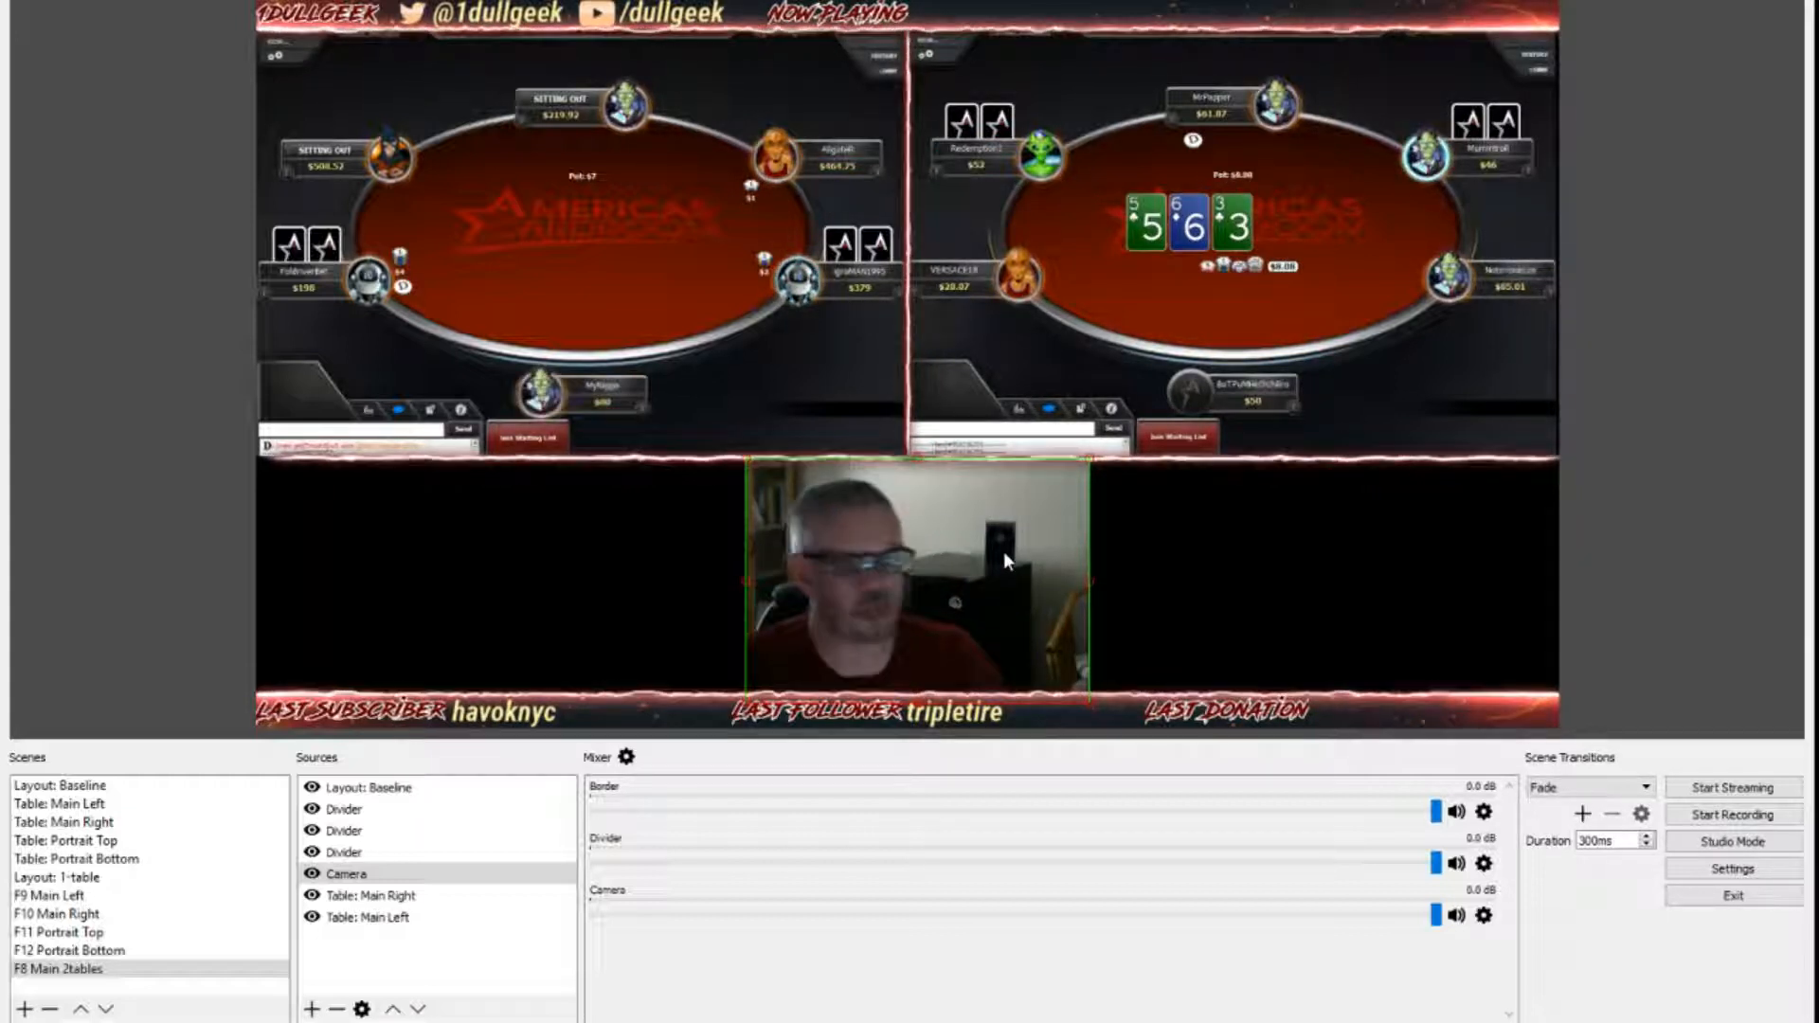
Step: Crop the camera's right side further, restore some of its left side, and recentre it beneath the two tables
drag(1002, 551, 995, 550)
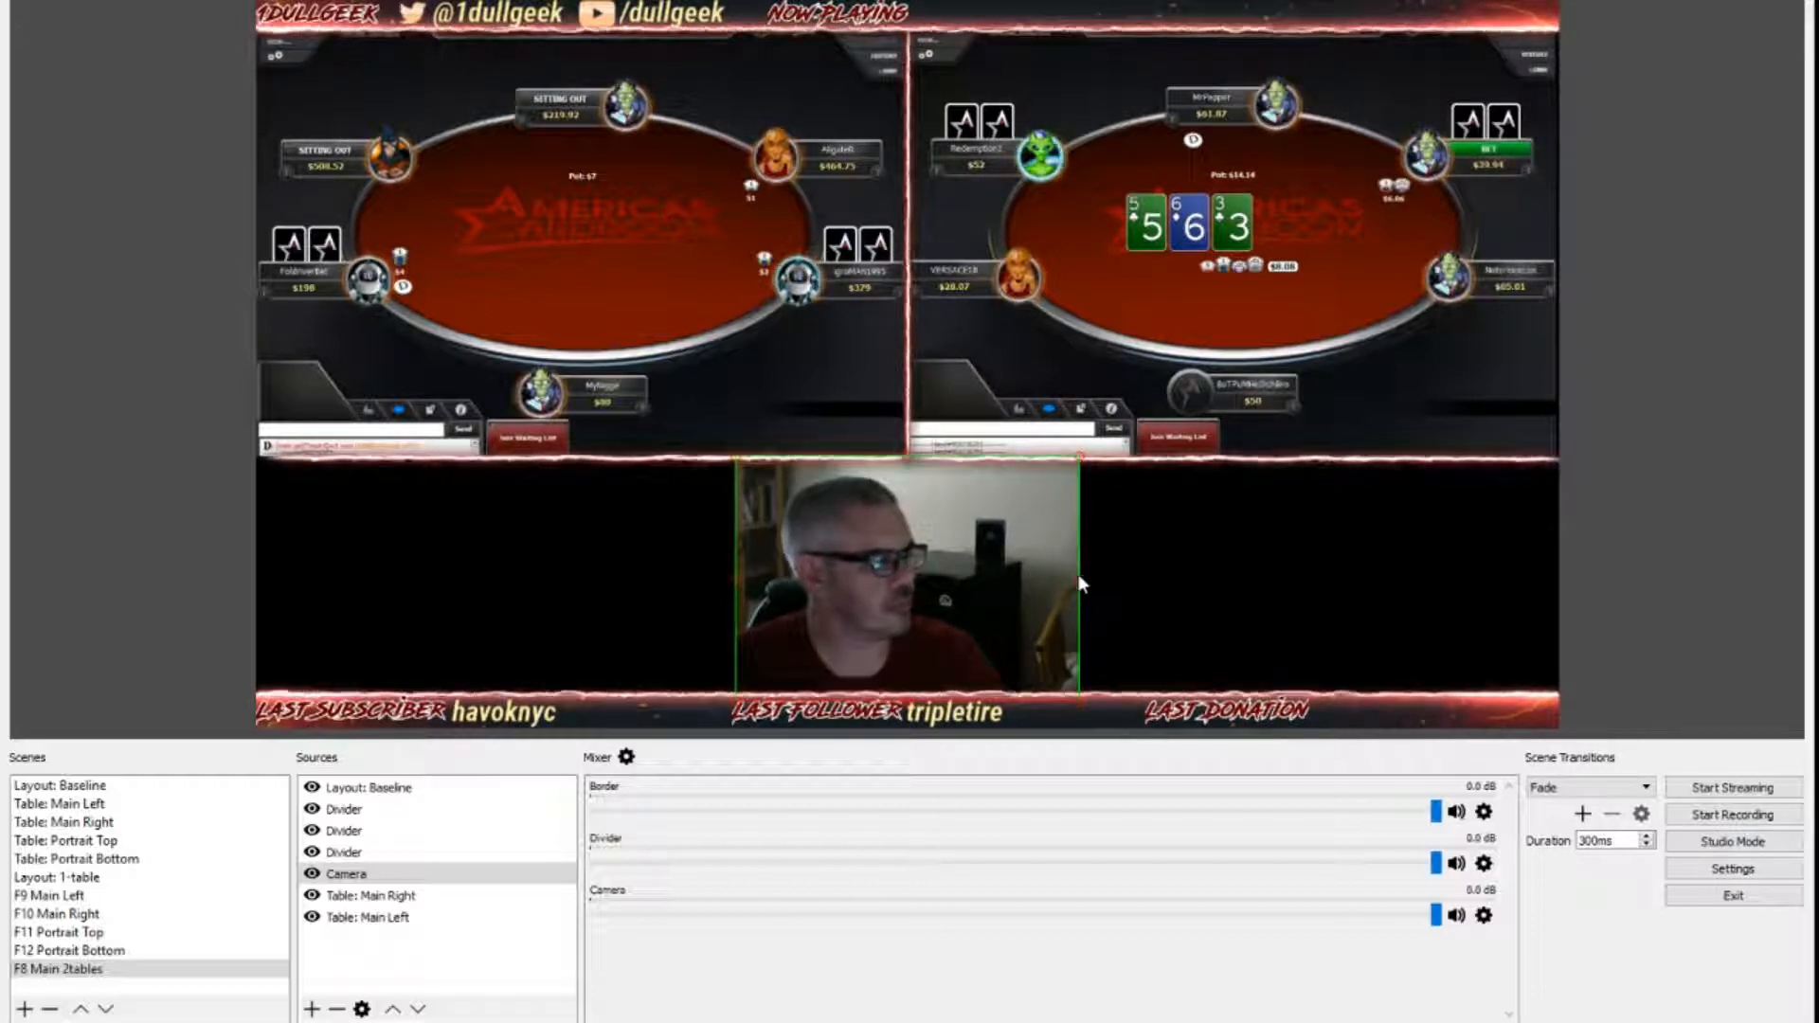
drag(1080, 585, 1055, 584)
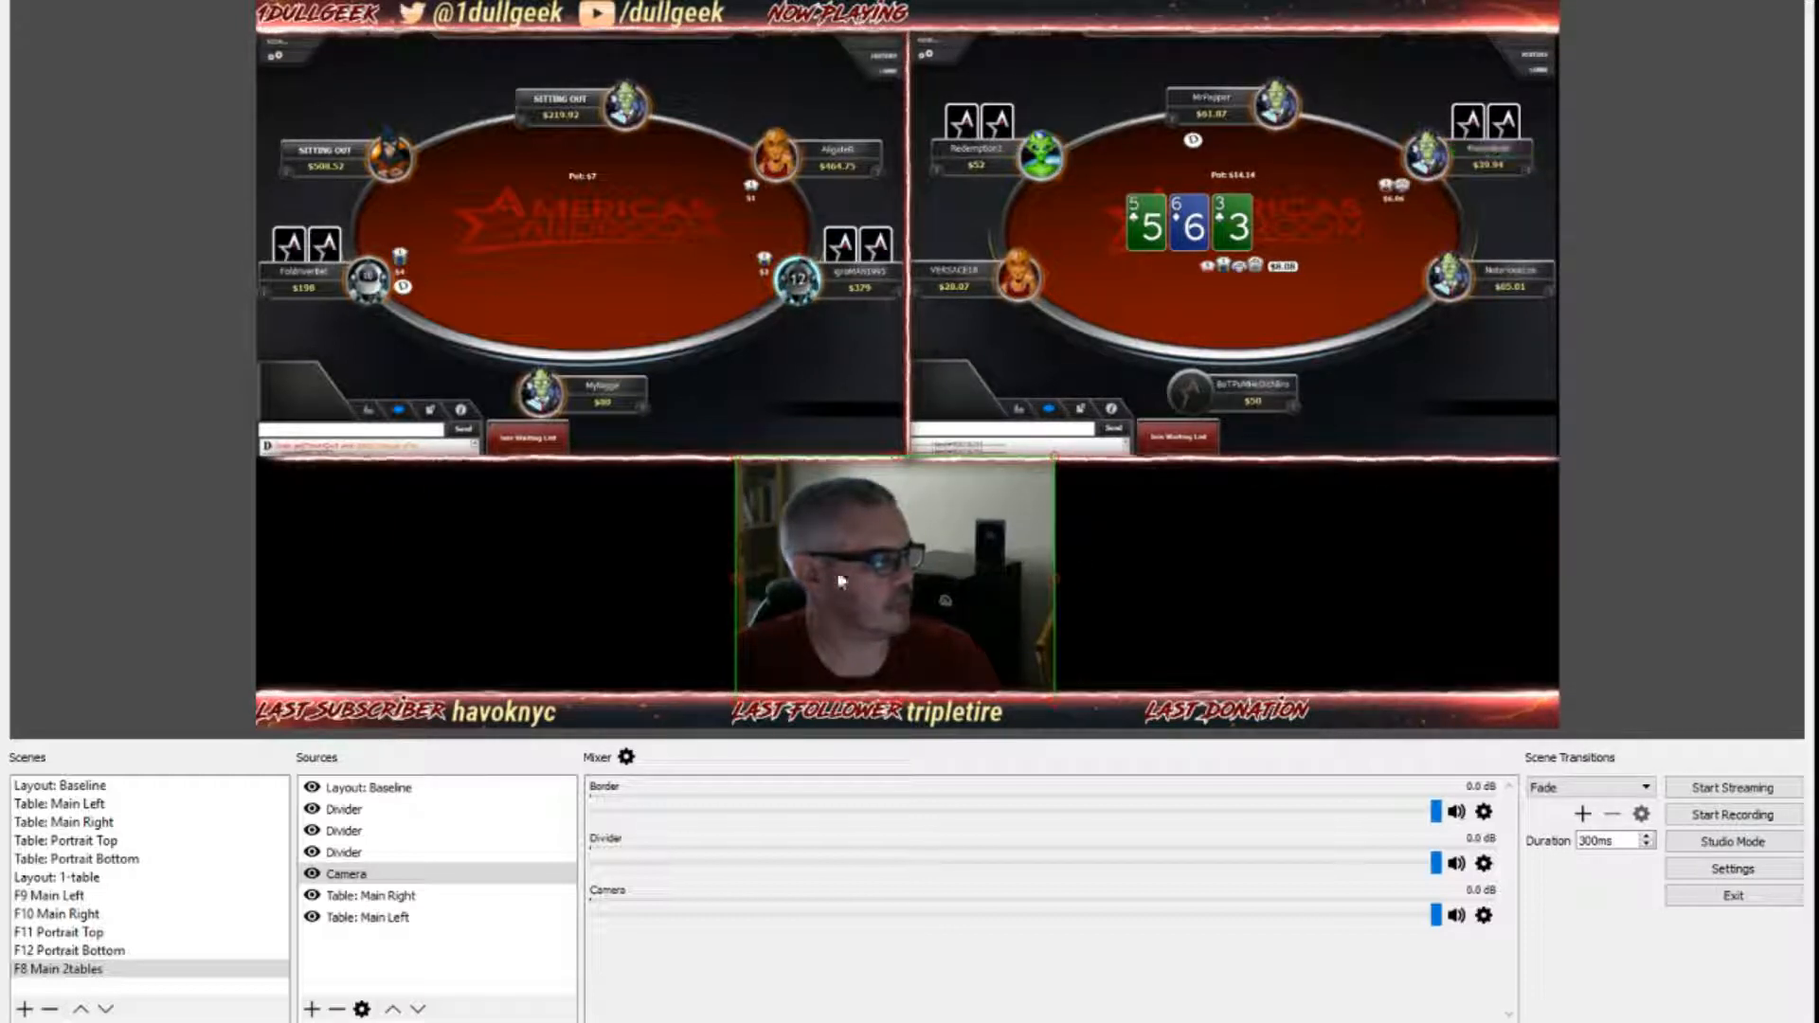
drag(737, 577, 699, 577)
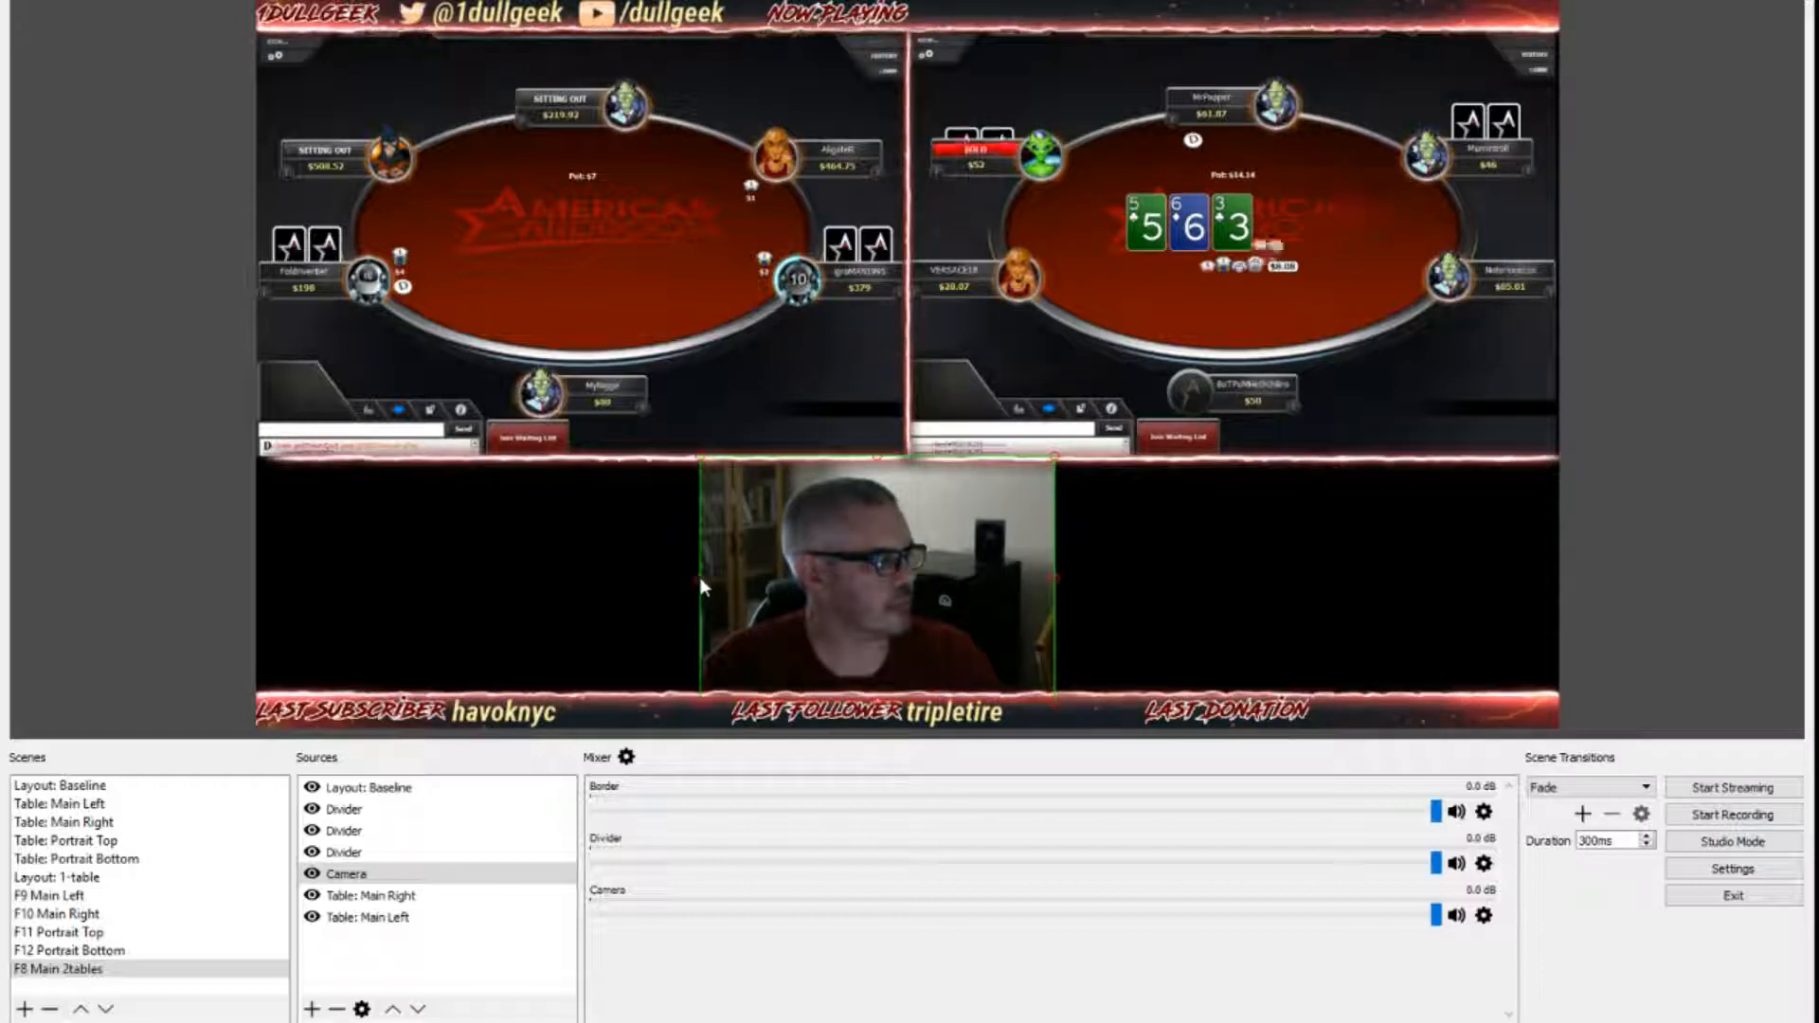
mouse_move(924, 582)
mouse_down()
mouse_move(970, 578)
mouse_move(958, 587)
mouse_up()
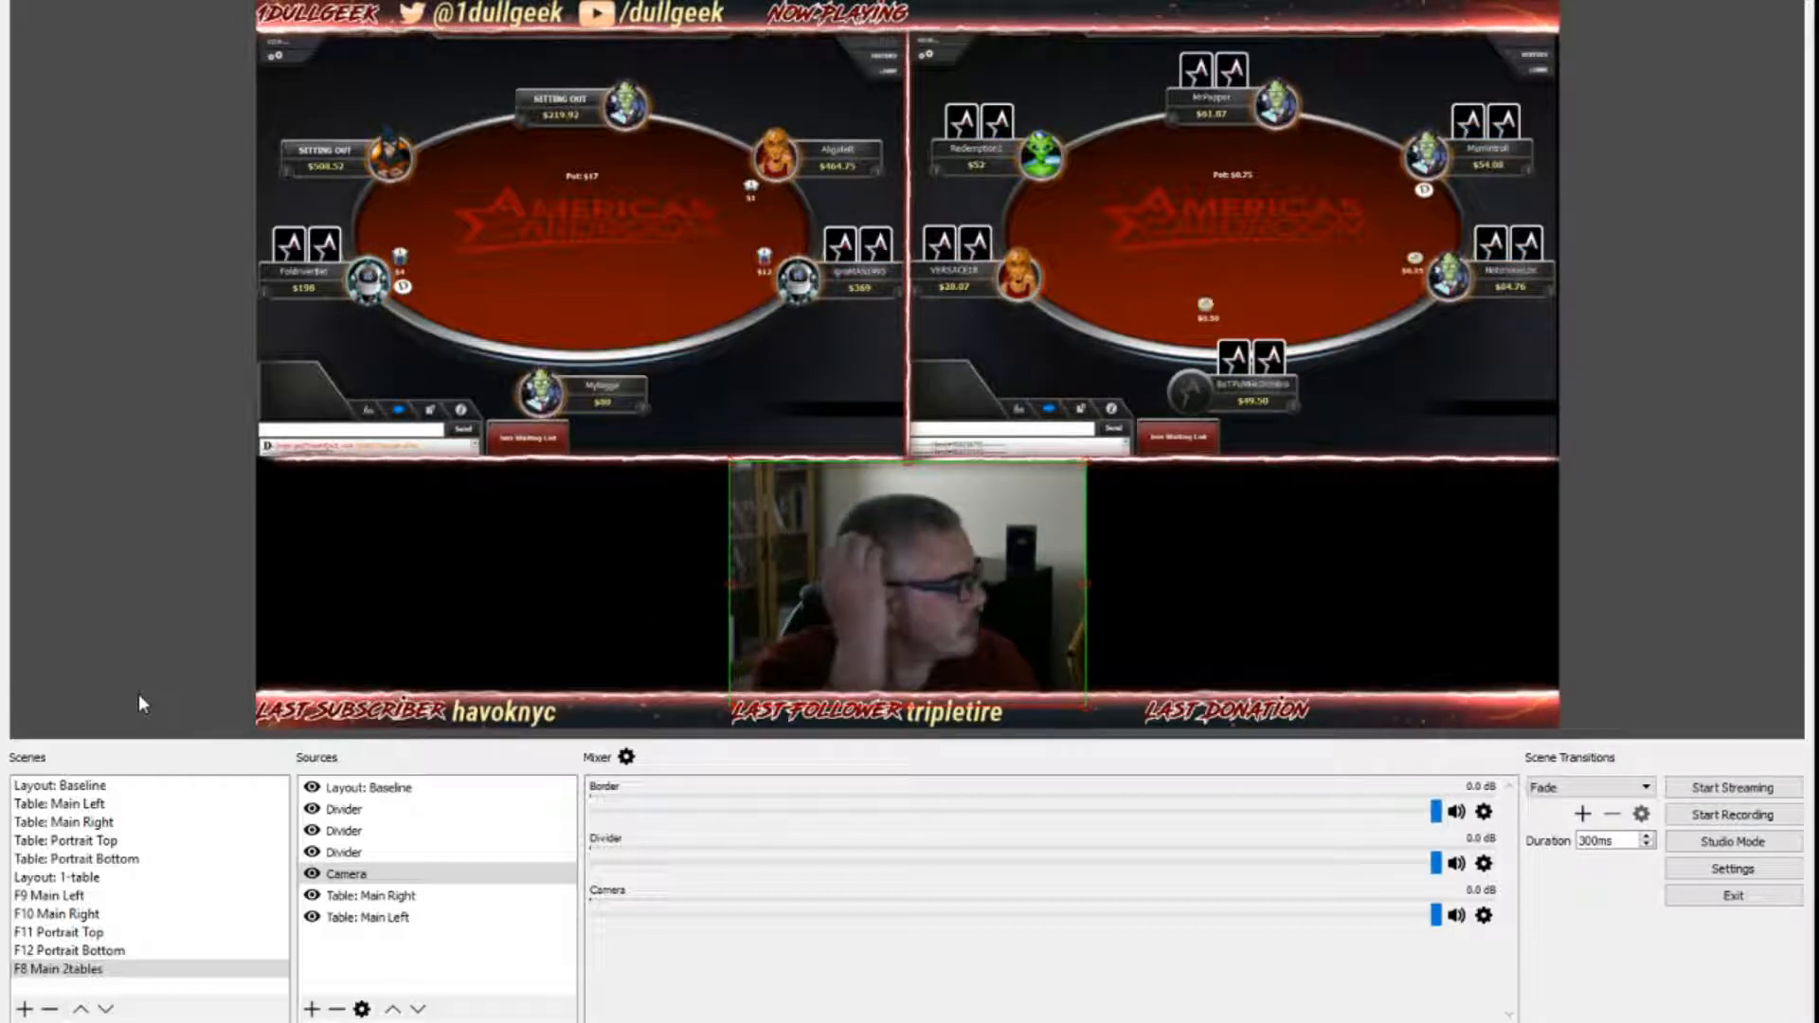
Step: Add the existing image source "ChatBG" to the scene as a visible source
click(312, 1009)
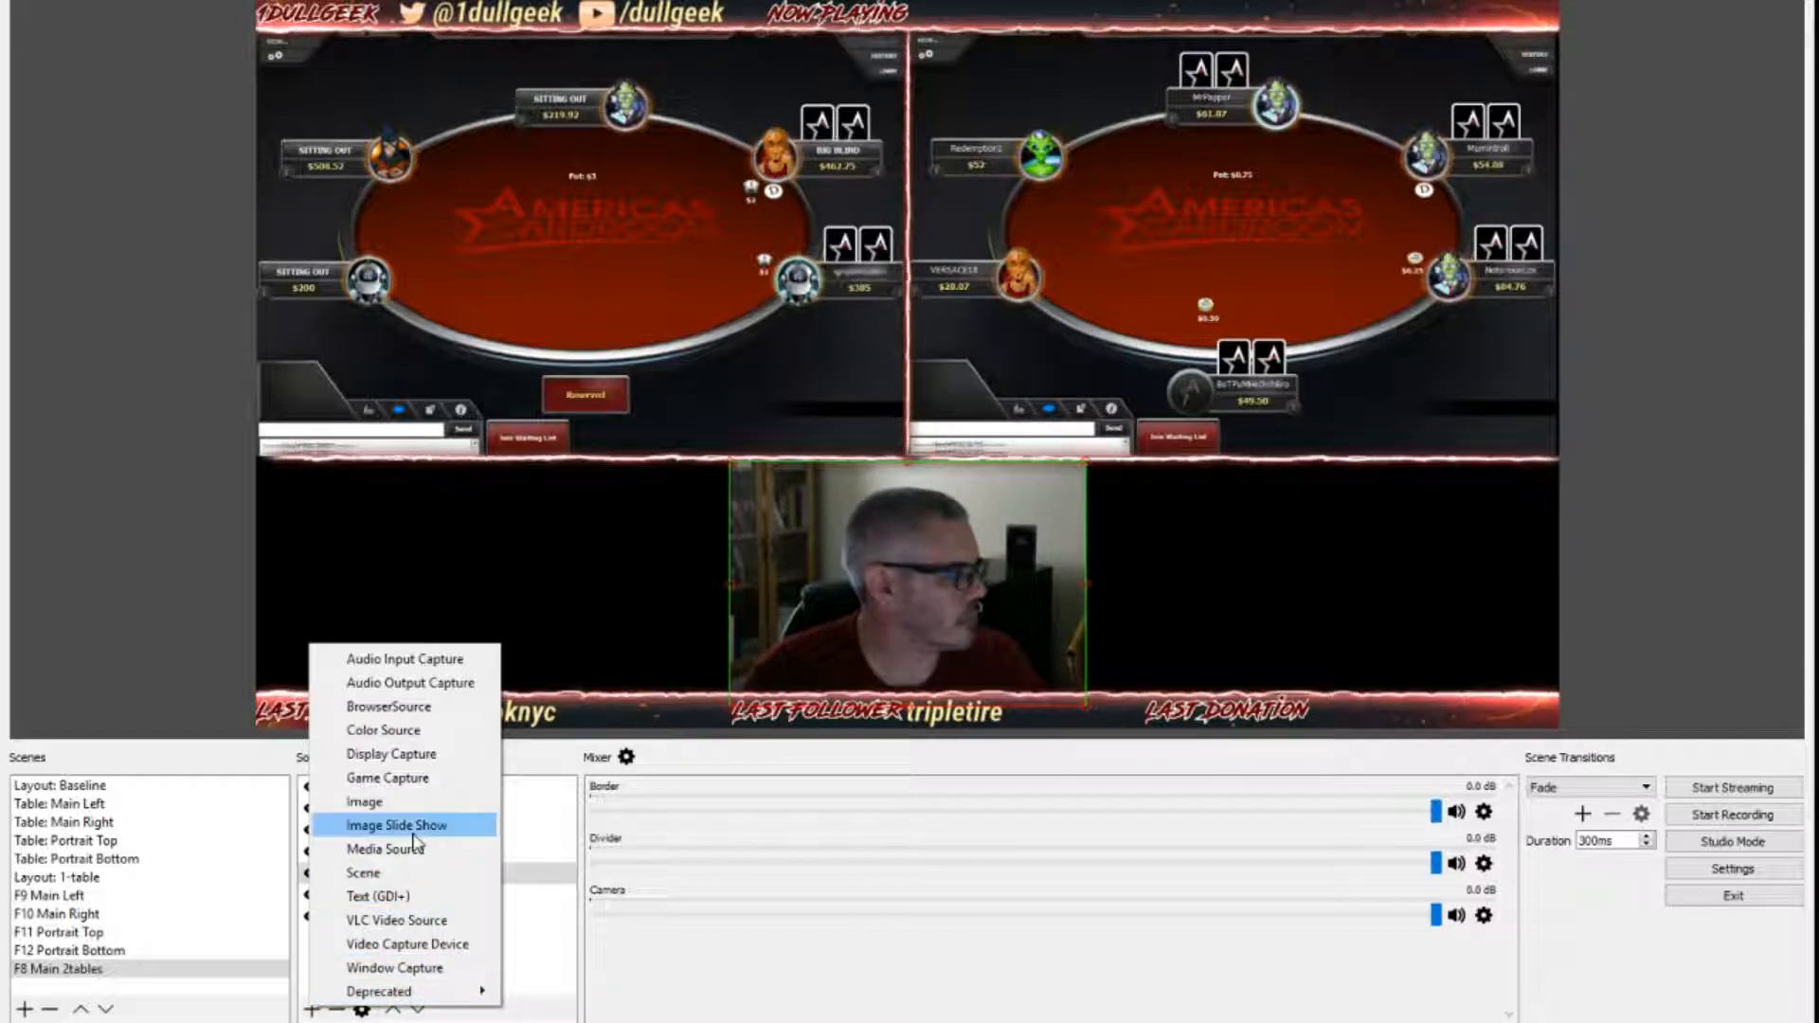
click(370, 801)
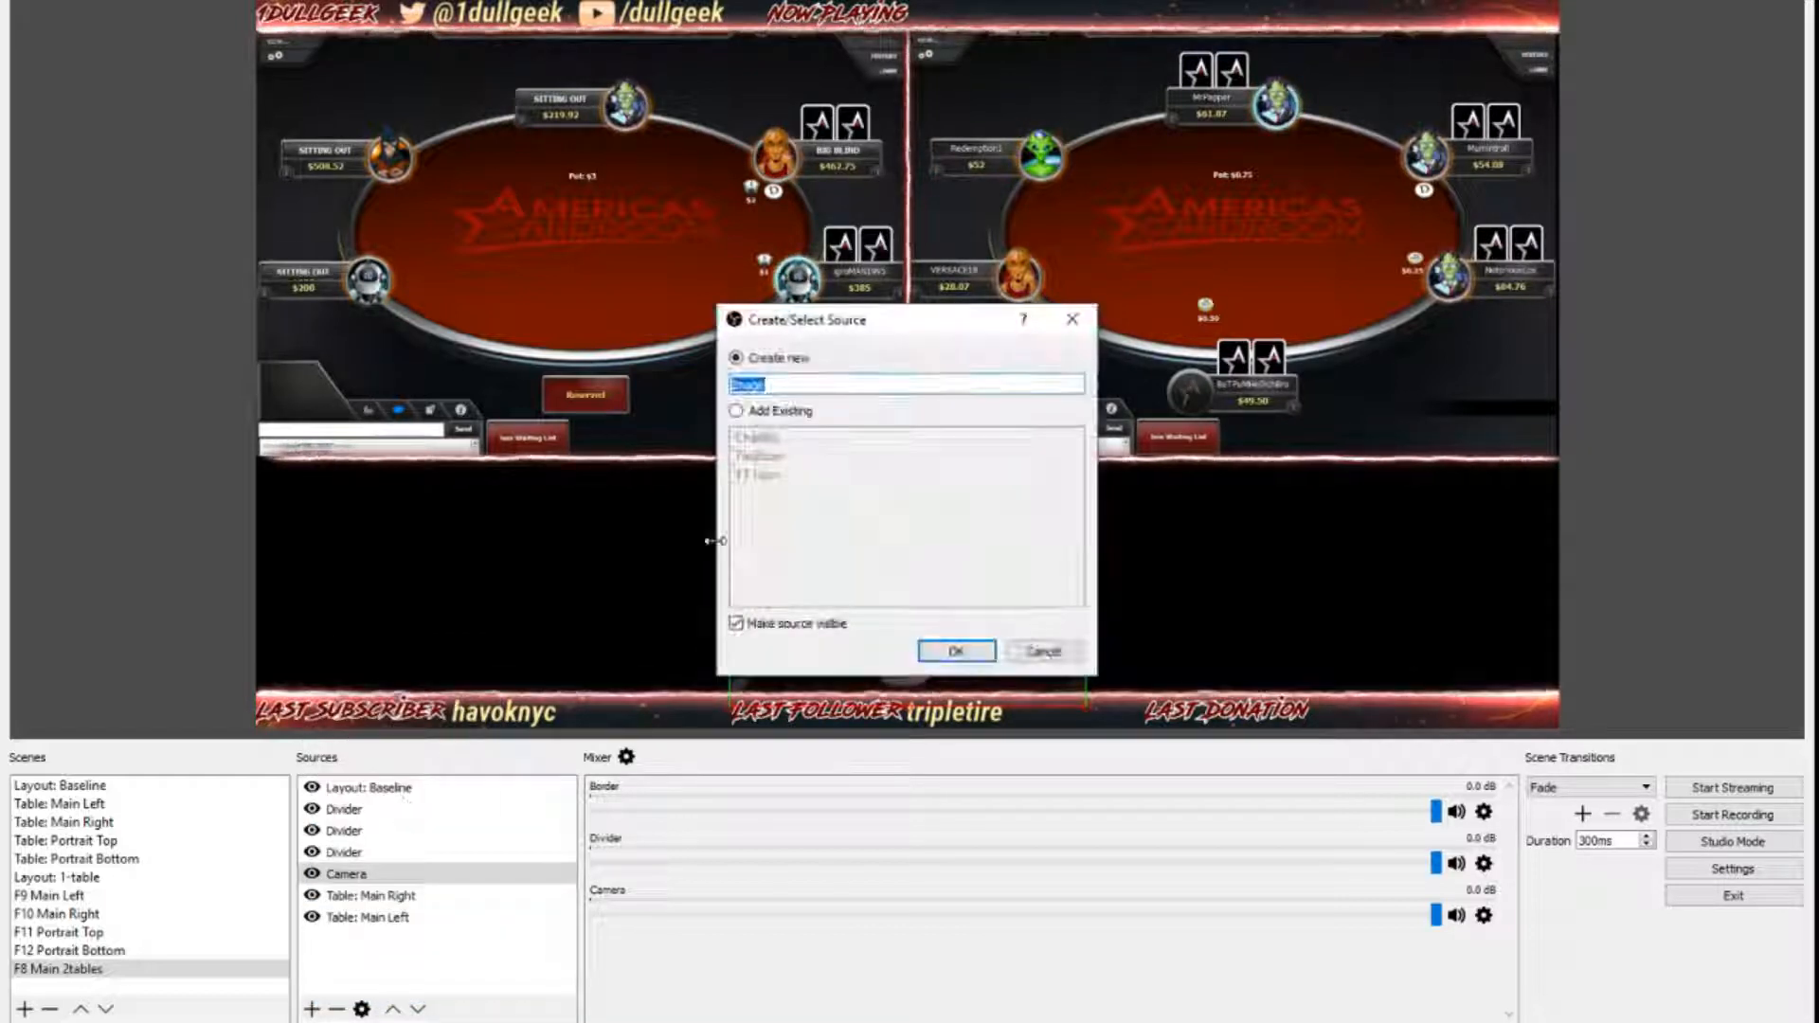
click(737, 411)
click(753, 438)
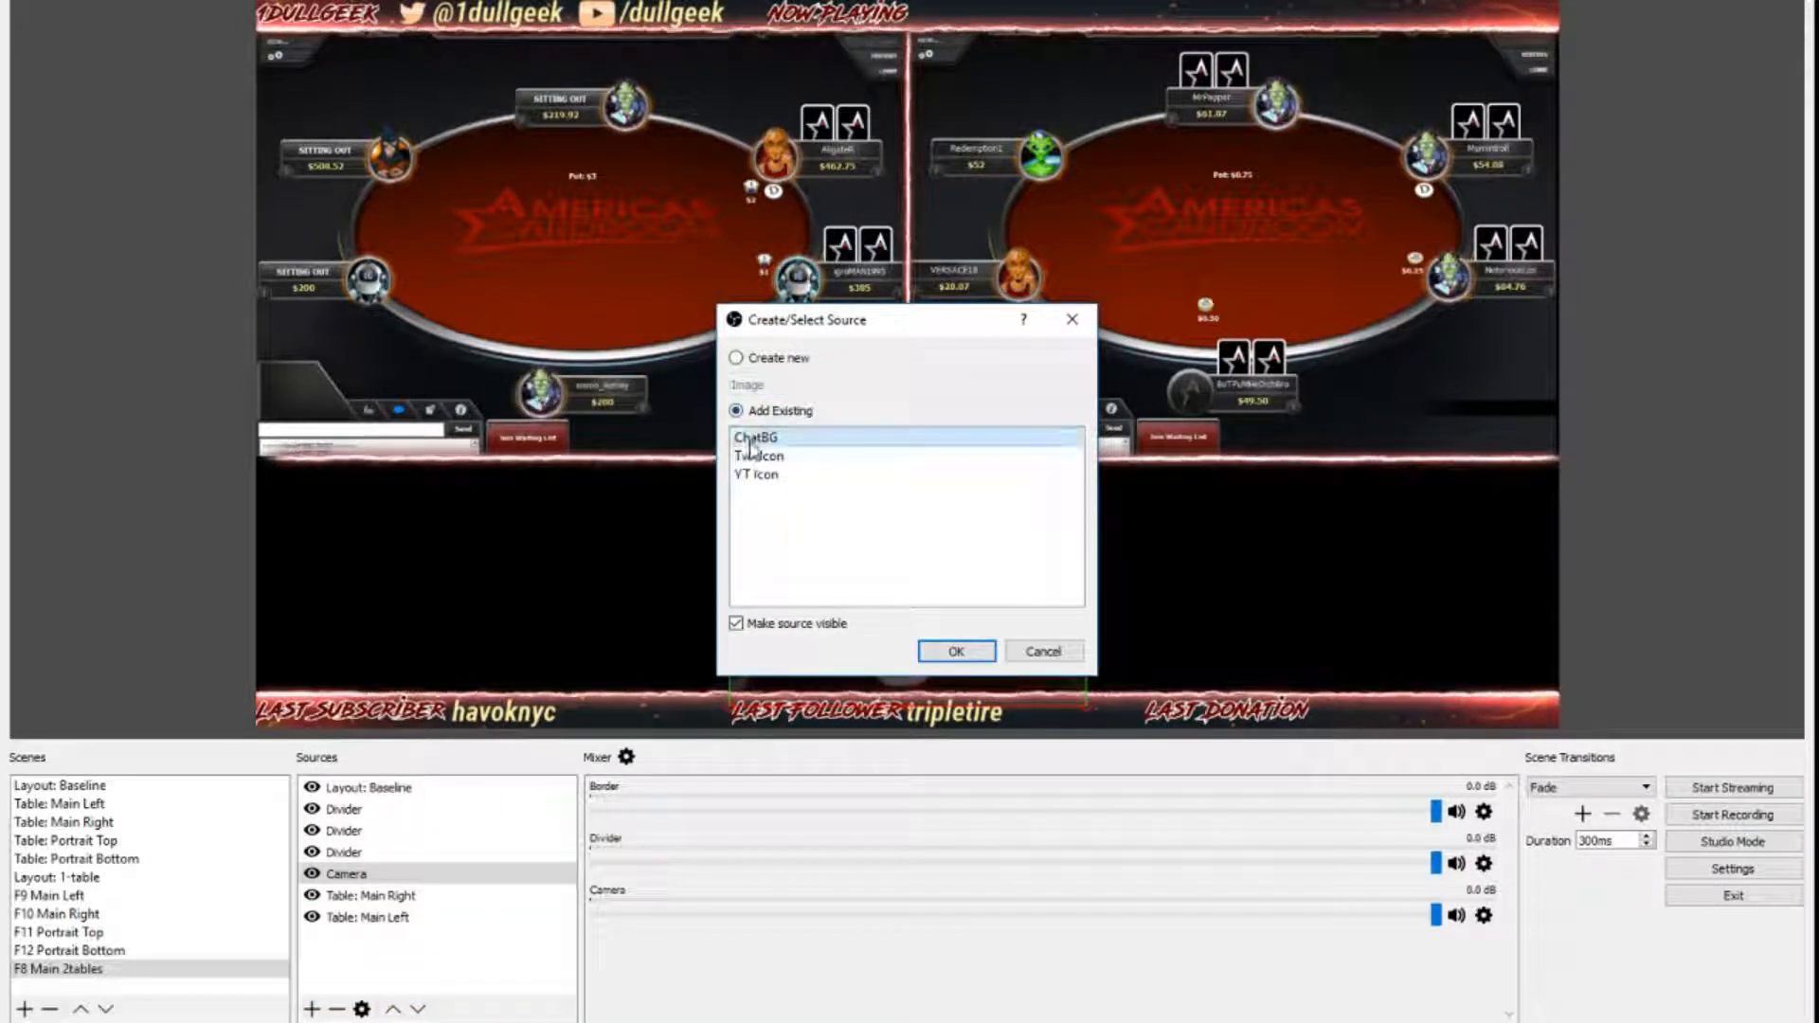
click(956, 652)
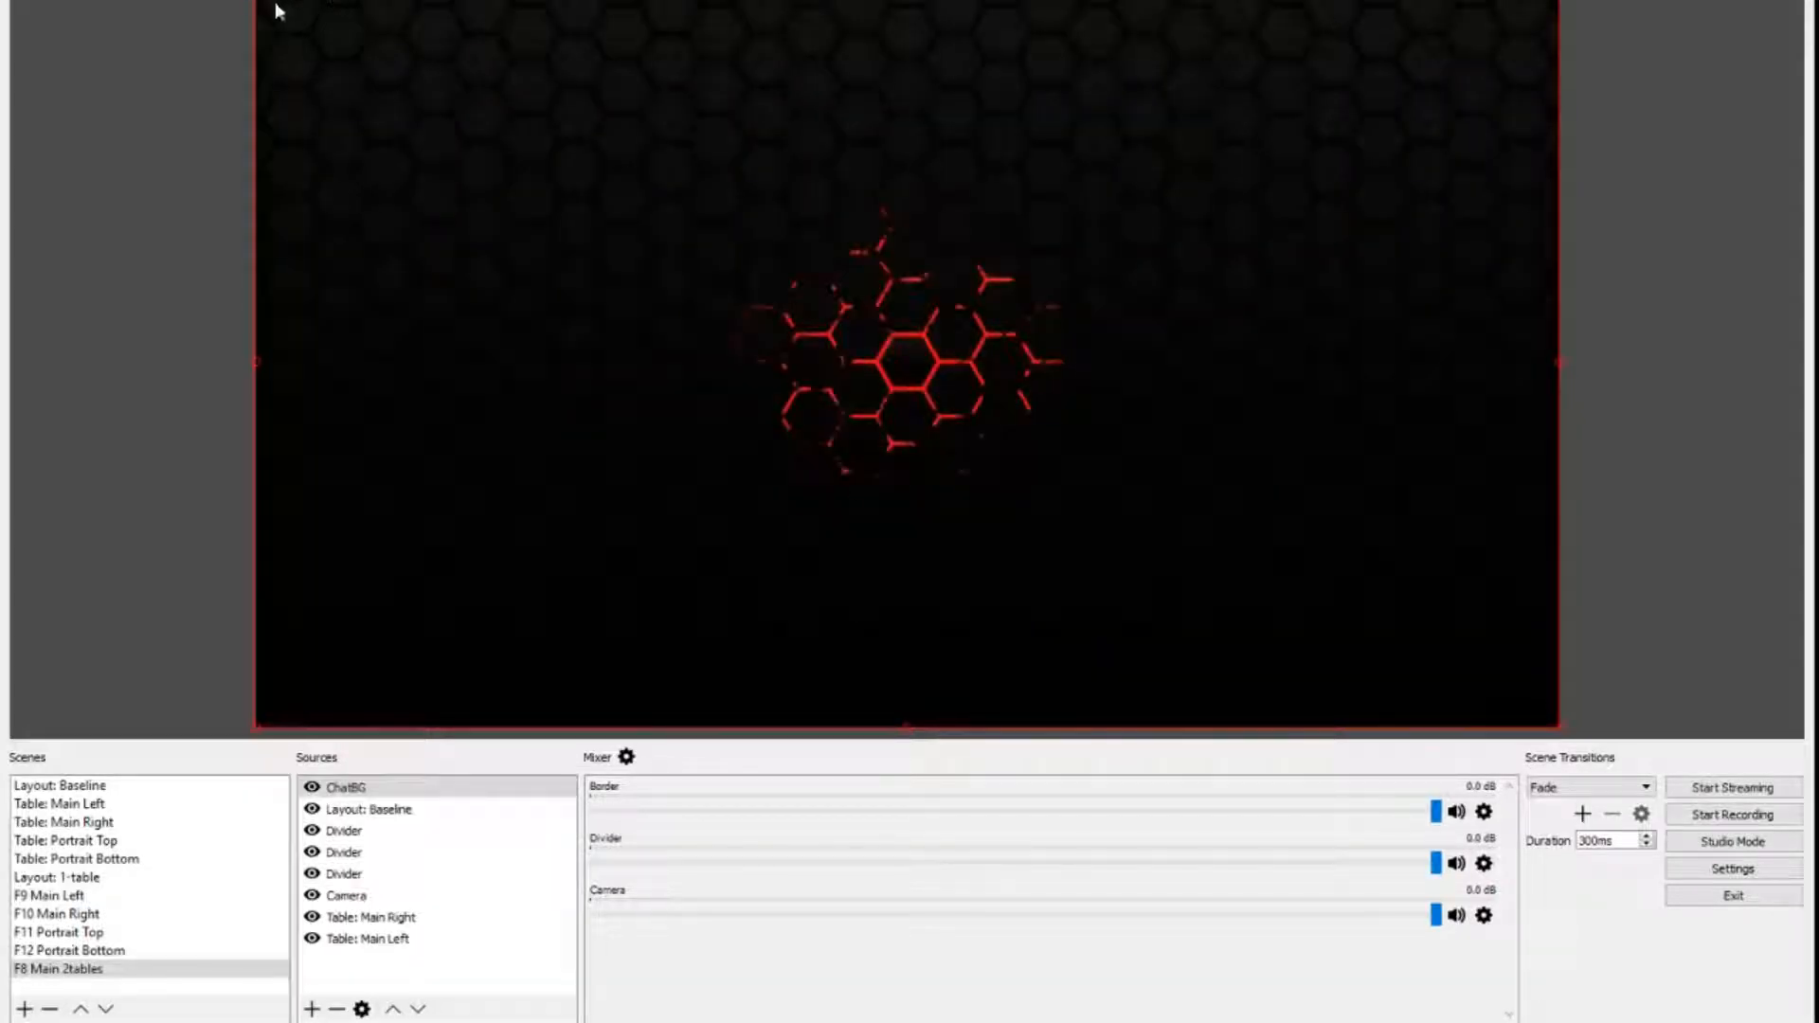
Step: Shrink ChatBG and place it beneath the right table, sized slightly larger than the gap beside the camera
drag(259, 5, 1088, 514)
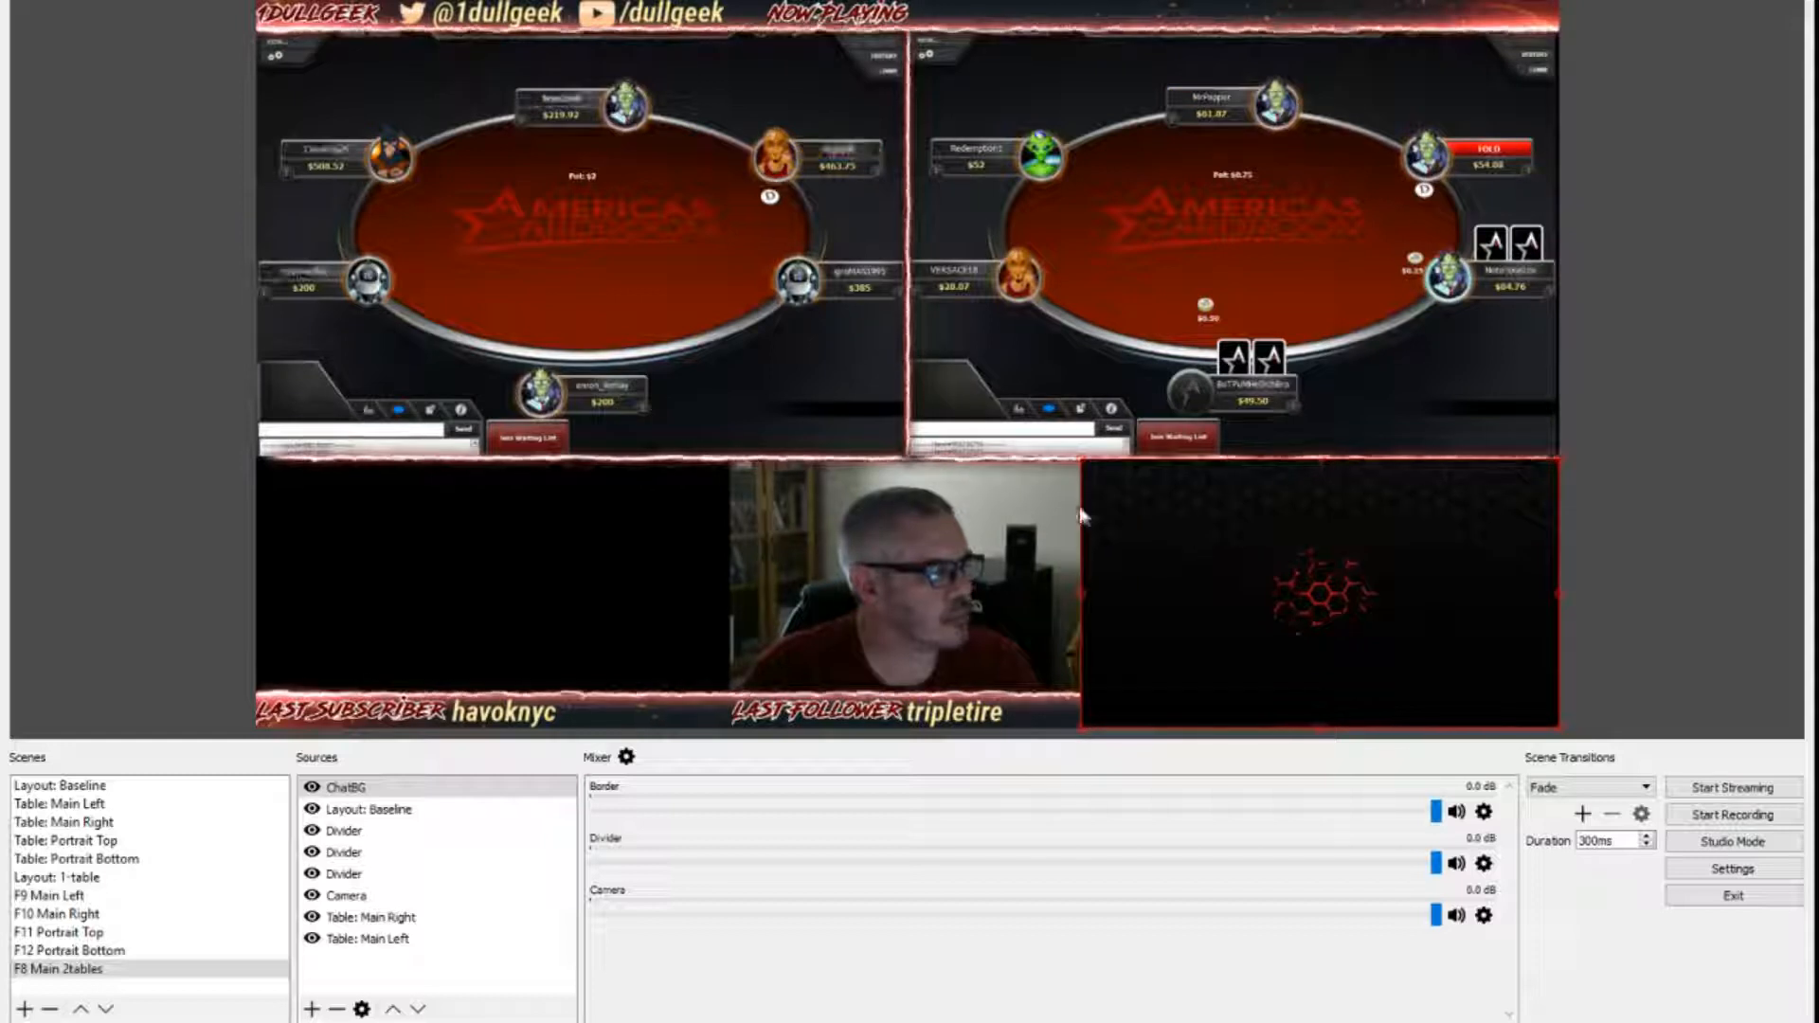
drag(1195, 563, 1197, 525)
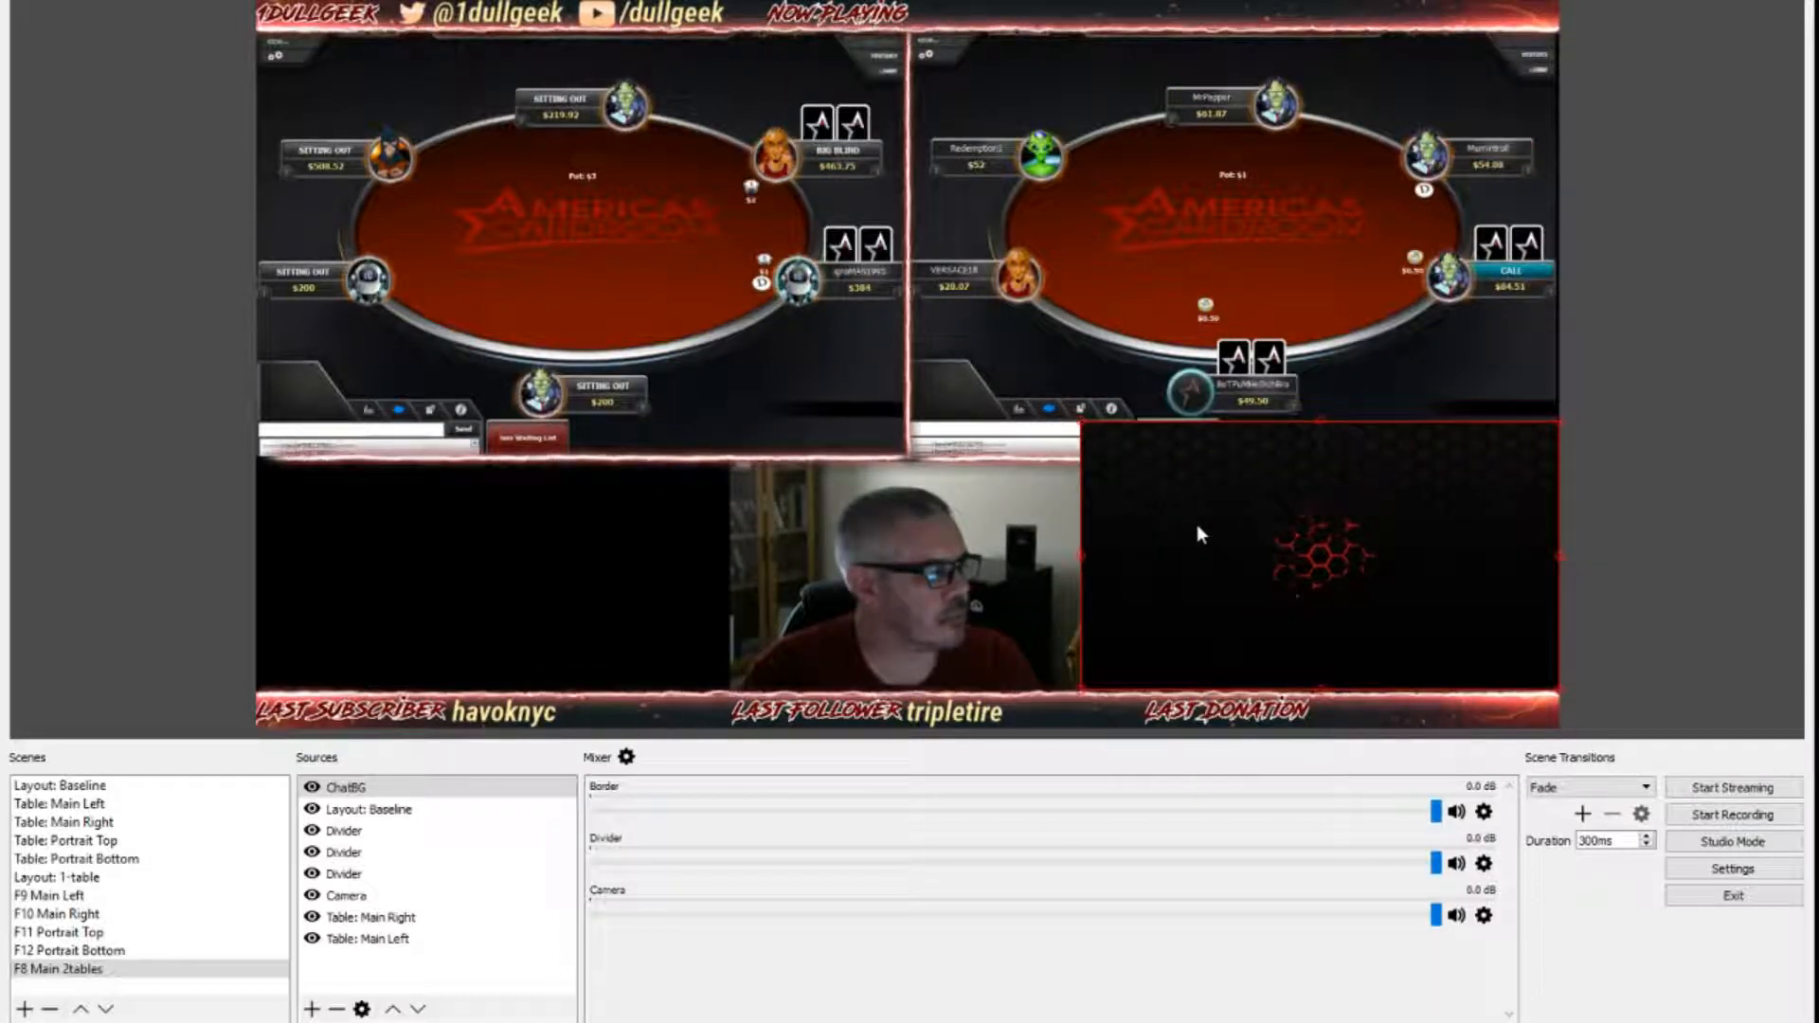
drag(1082, 690, 1004, 737)
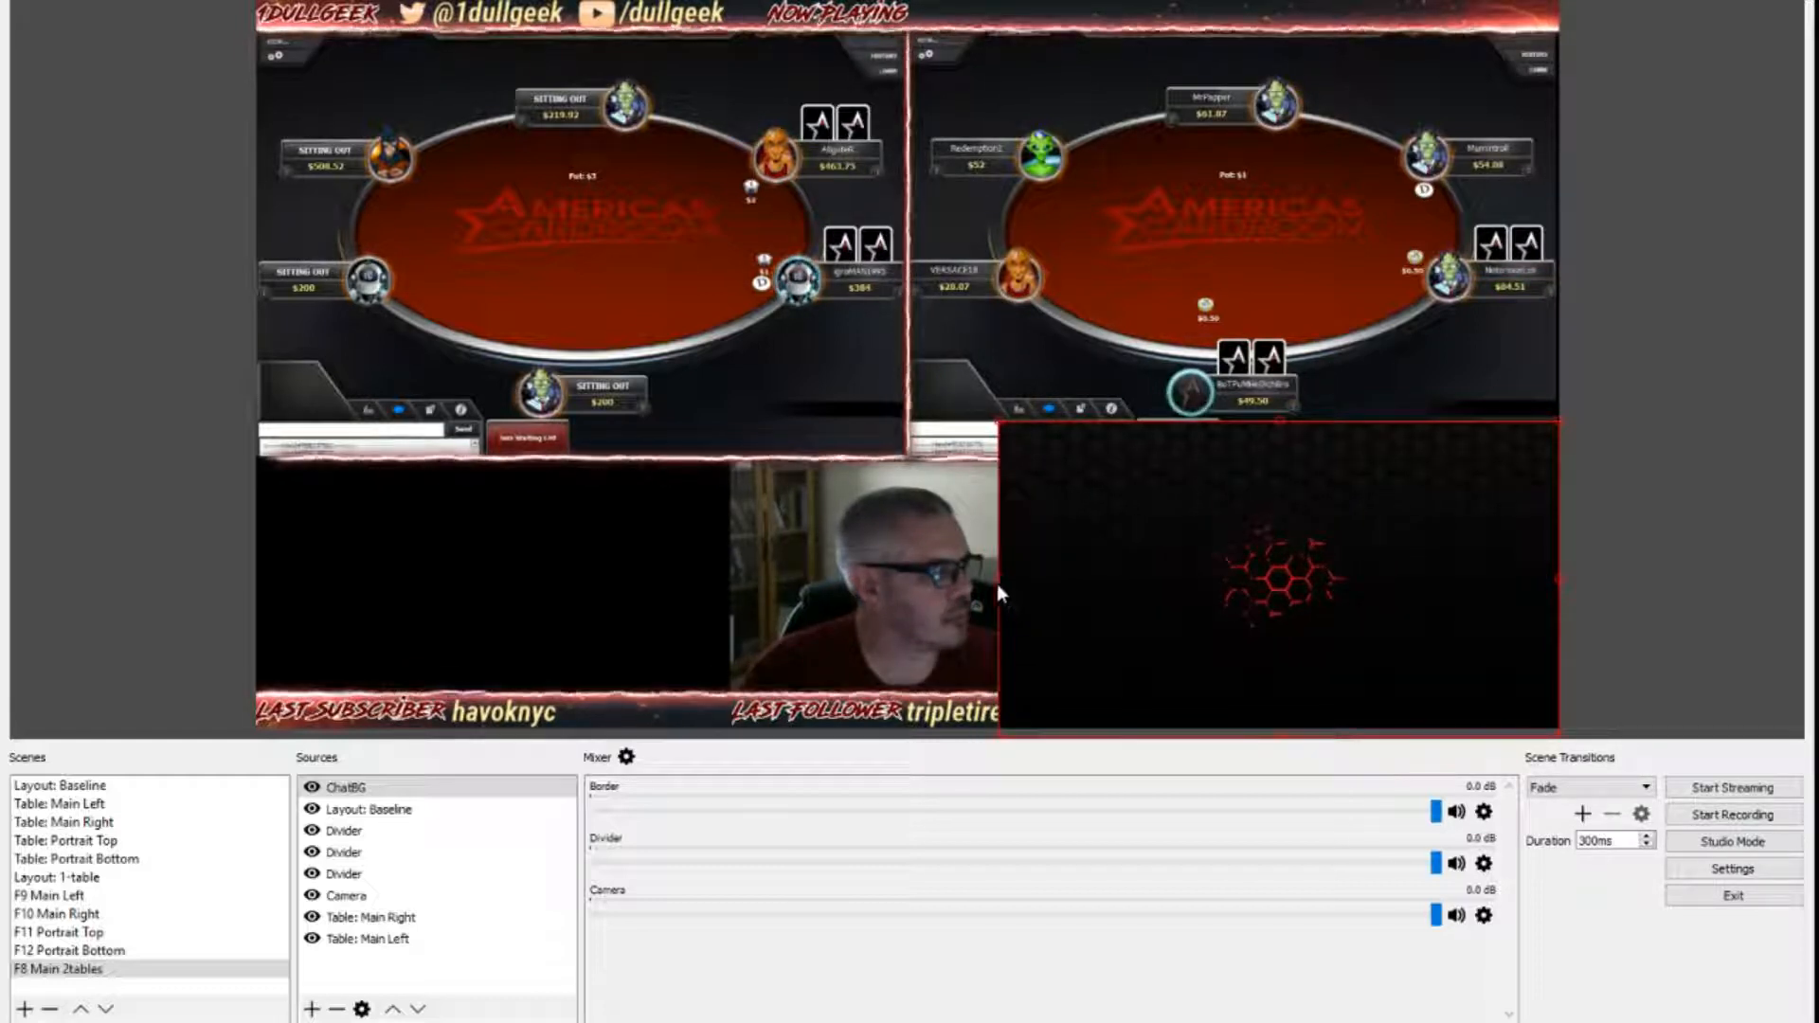
Step: Crop ChatBG's upper and lower edges to the gap beneath the right table and shift it right to centre its red pattern
drag(997, 584, 1088, 576)
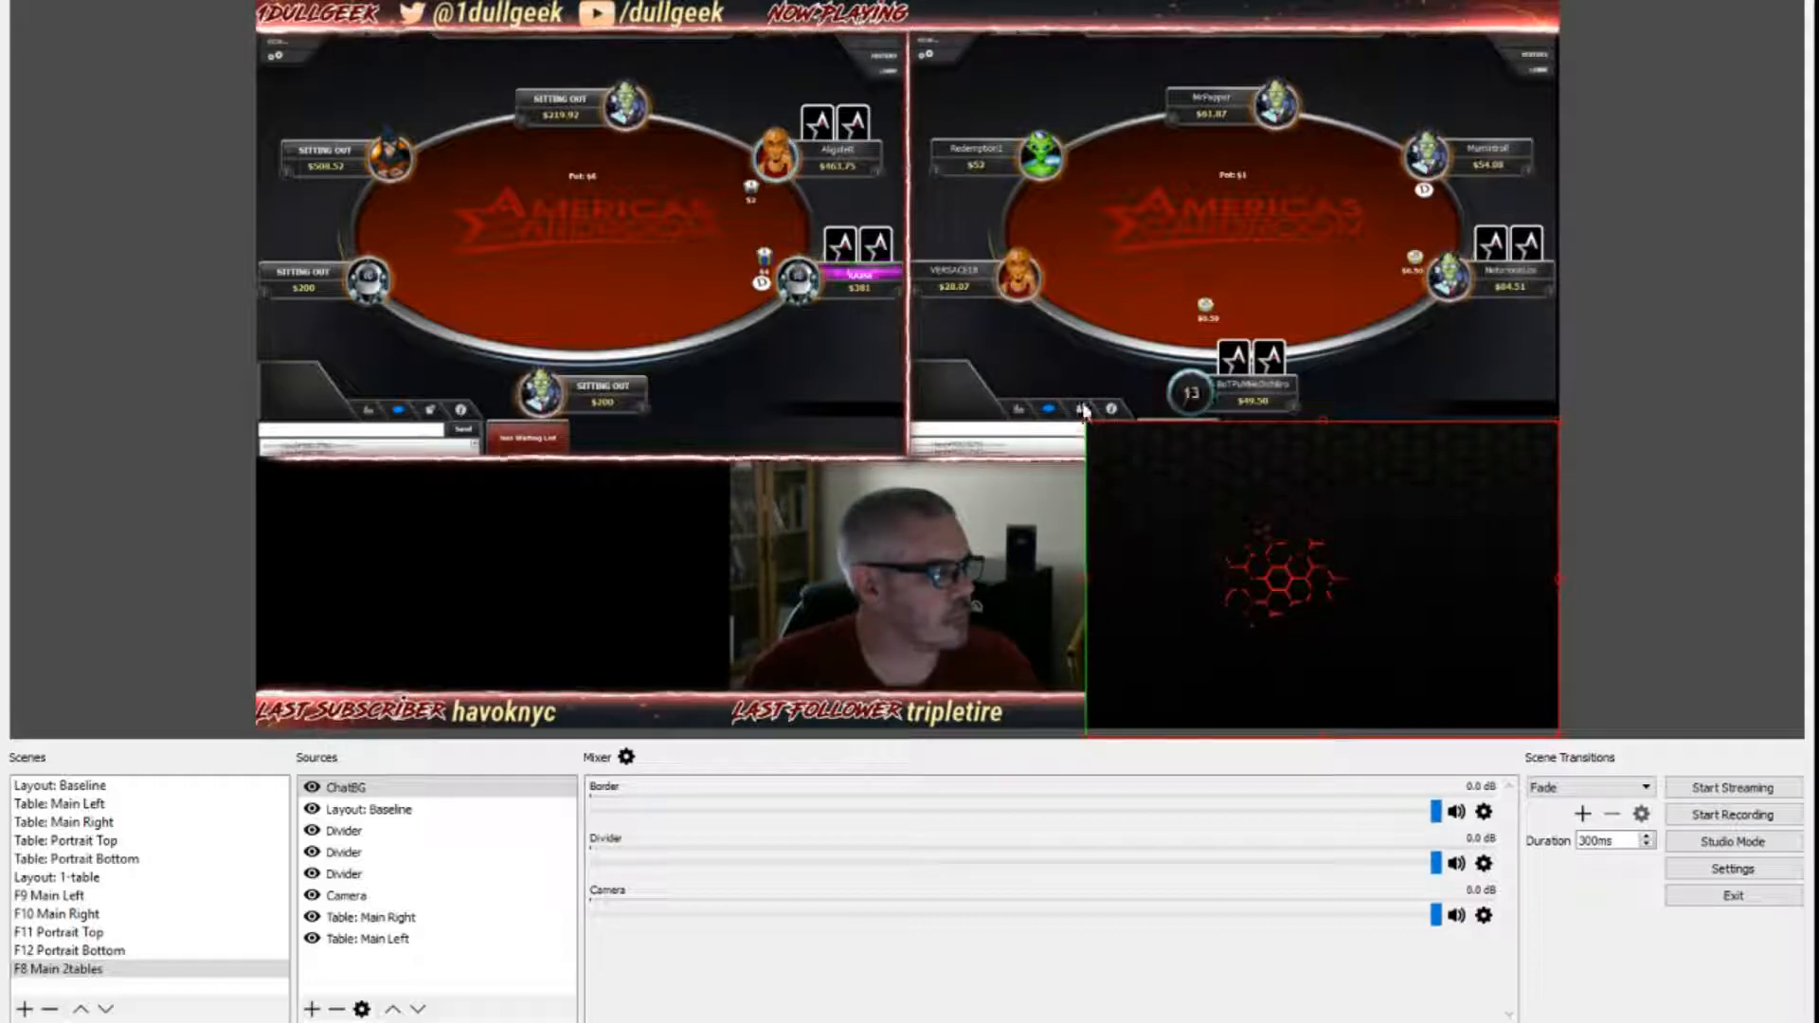
drag(1088, 426, 1088, 465)
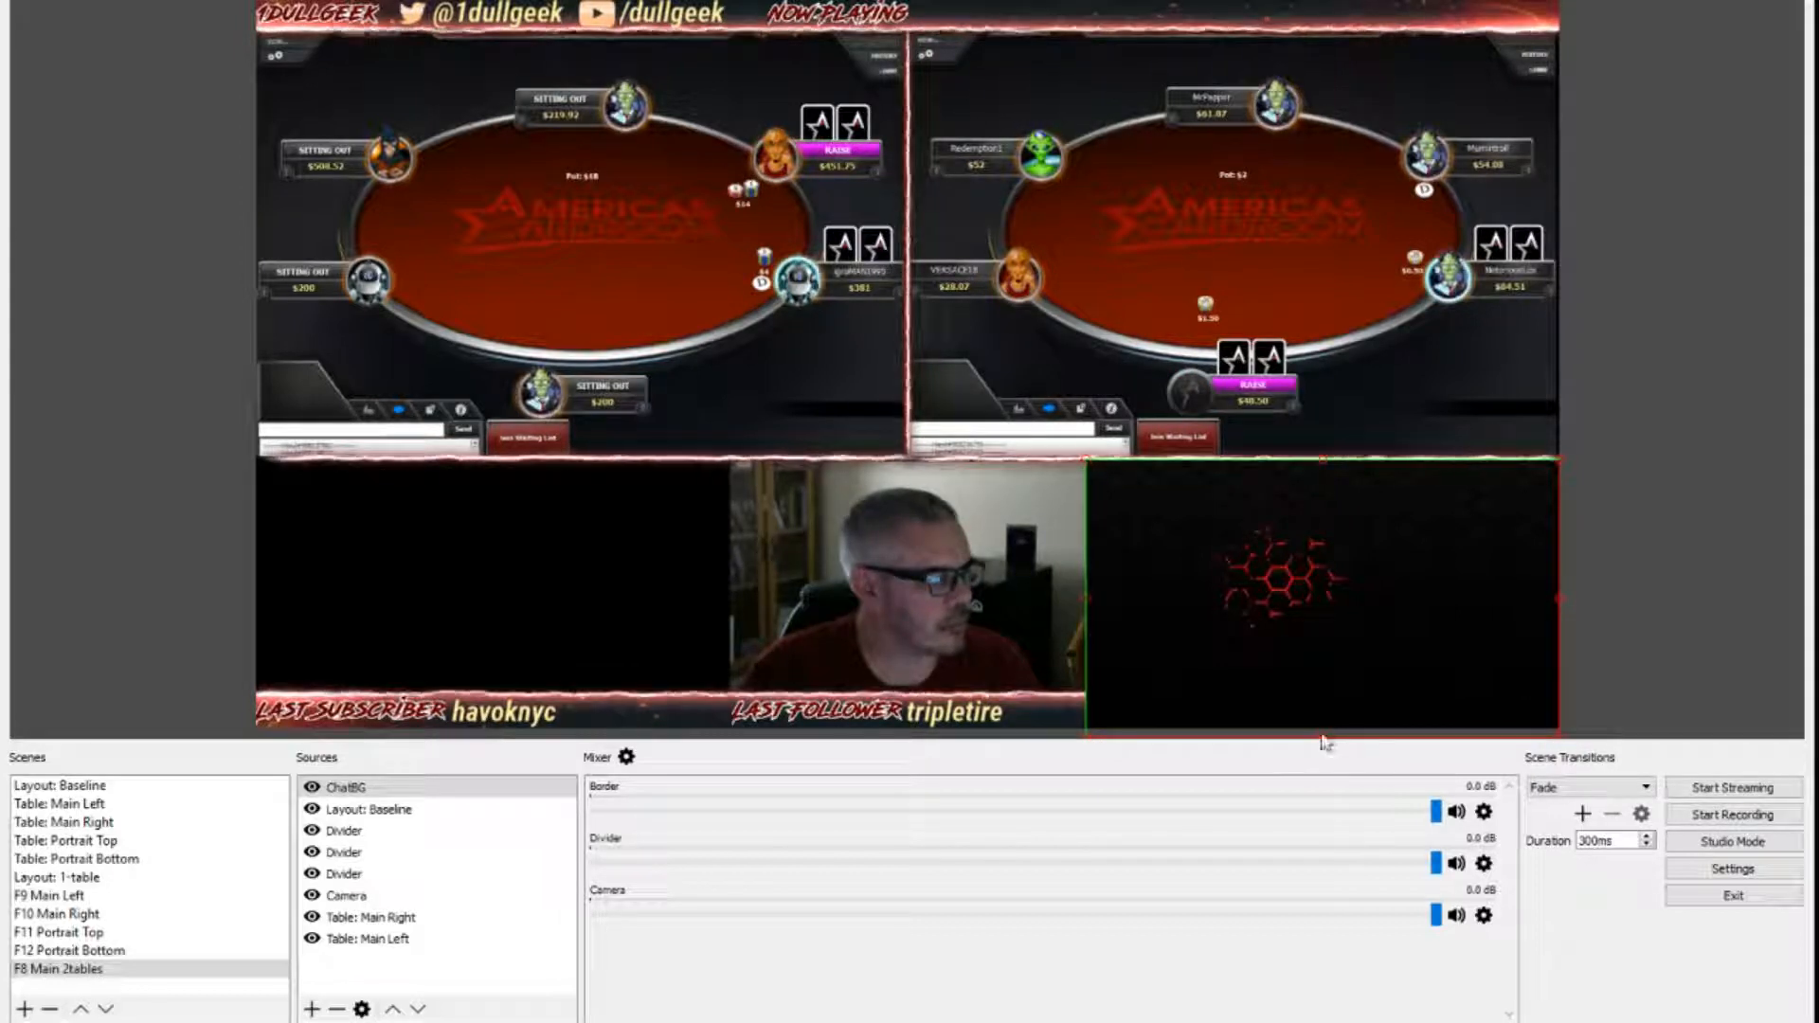
drag(1320, 734, 1321, 693)
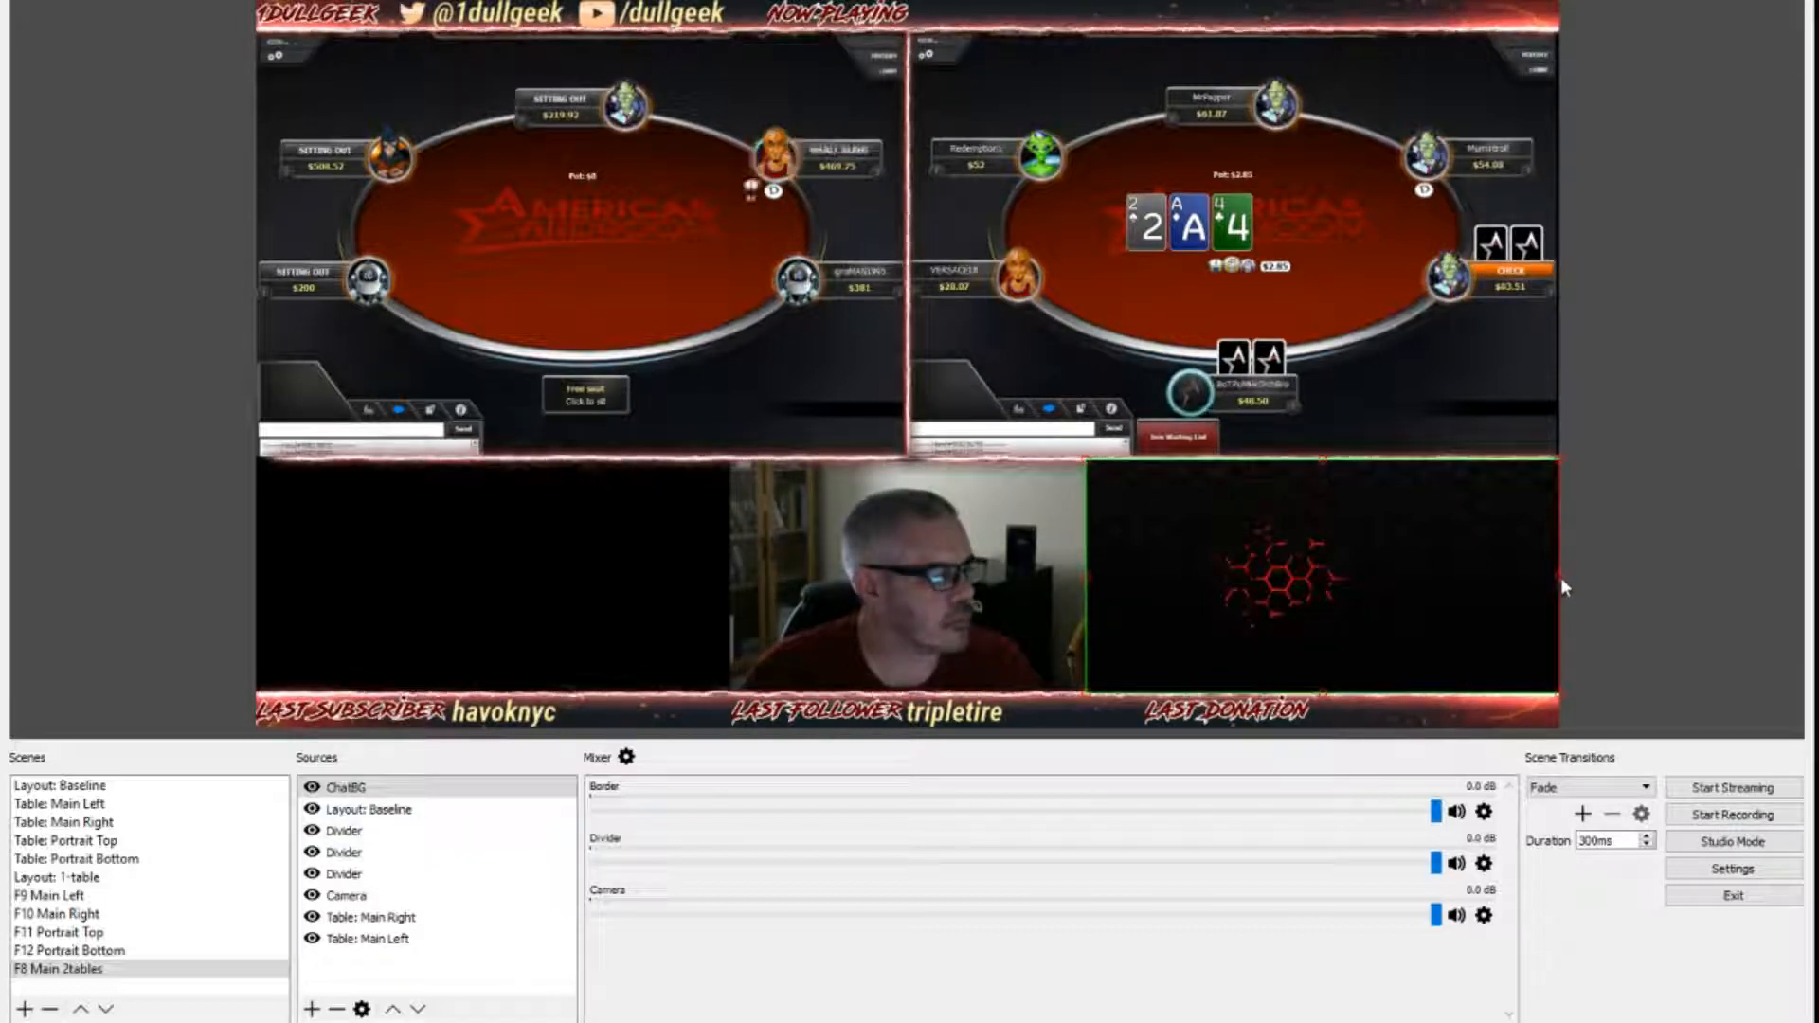
mouse_move(1560, 577)
mouse_down()
mouse_move(1484, 578)
mouse_move(1592, 574)
mouse_up()
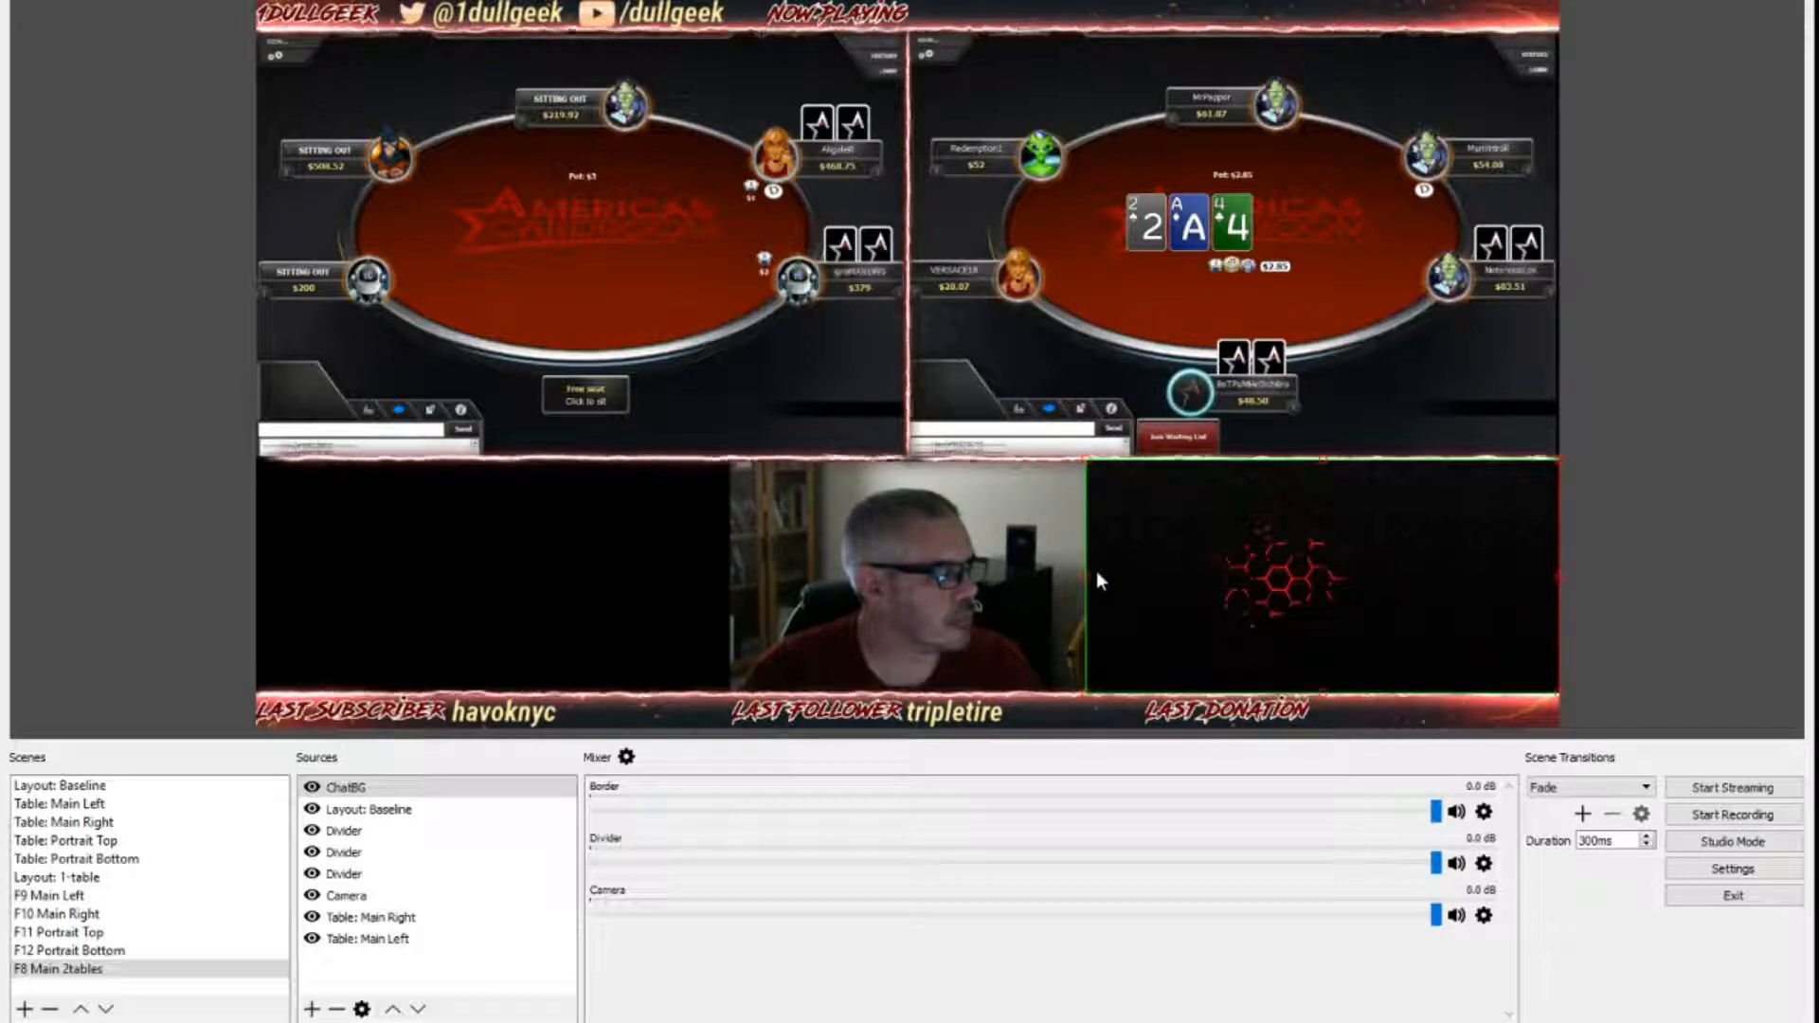
drag(1085, 585, 938, 587)
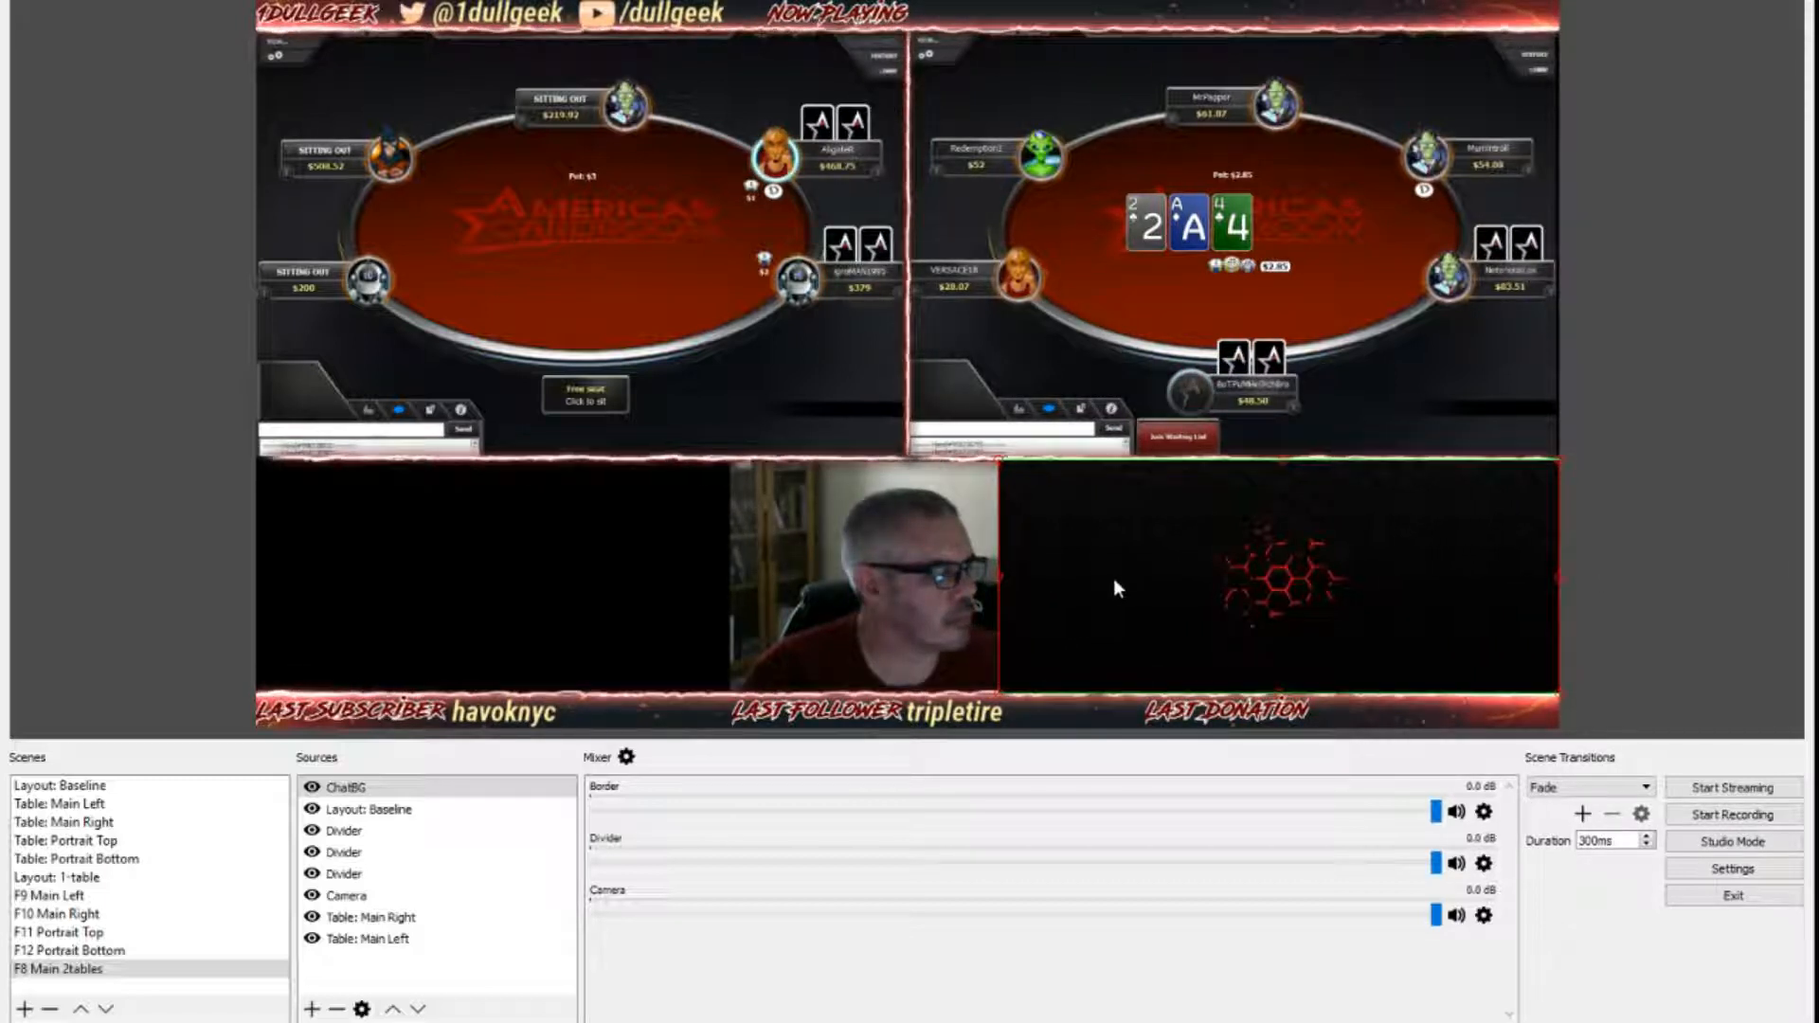
drag(1112, 579, 1150, 578)
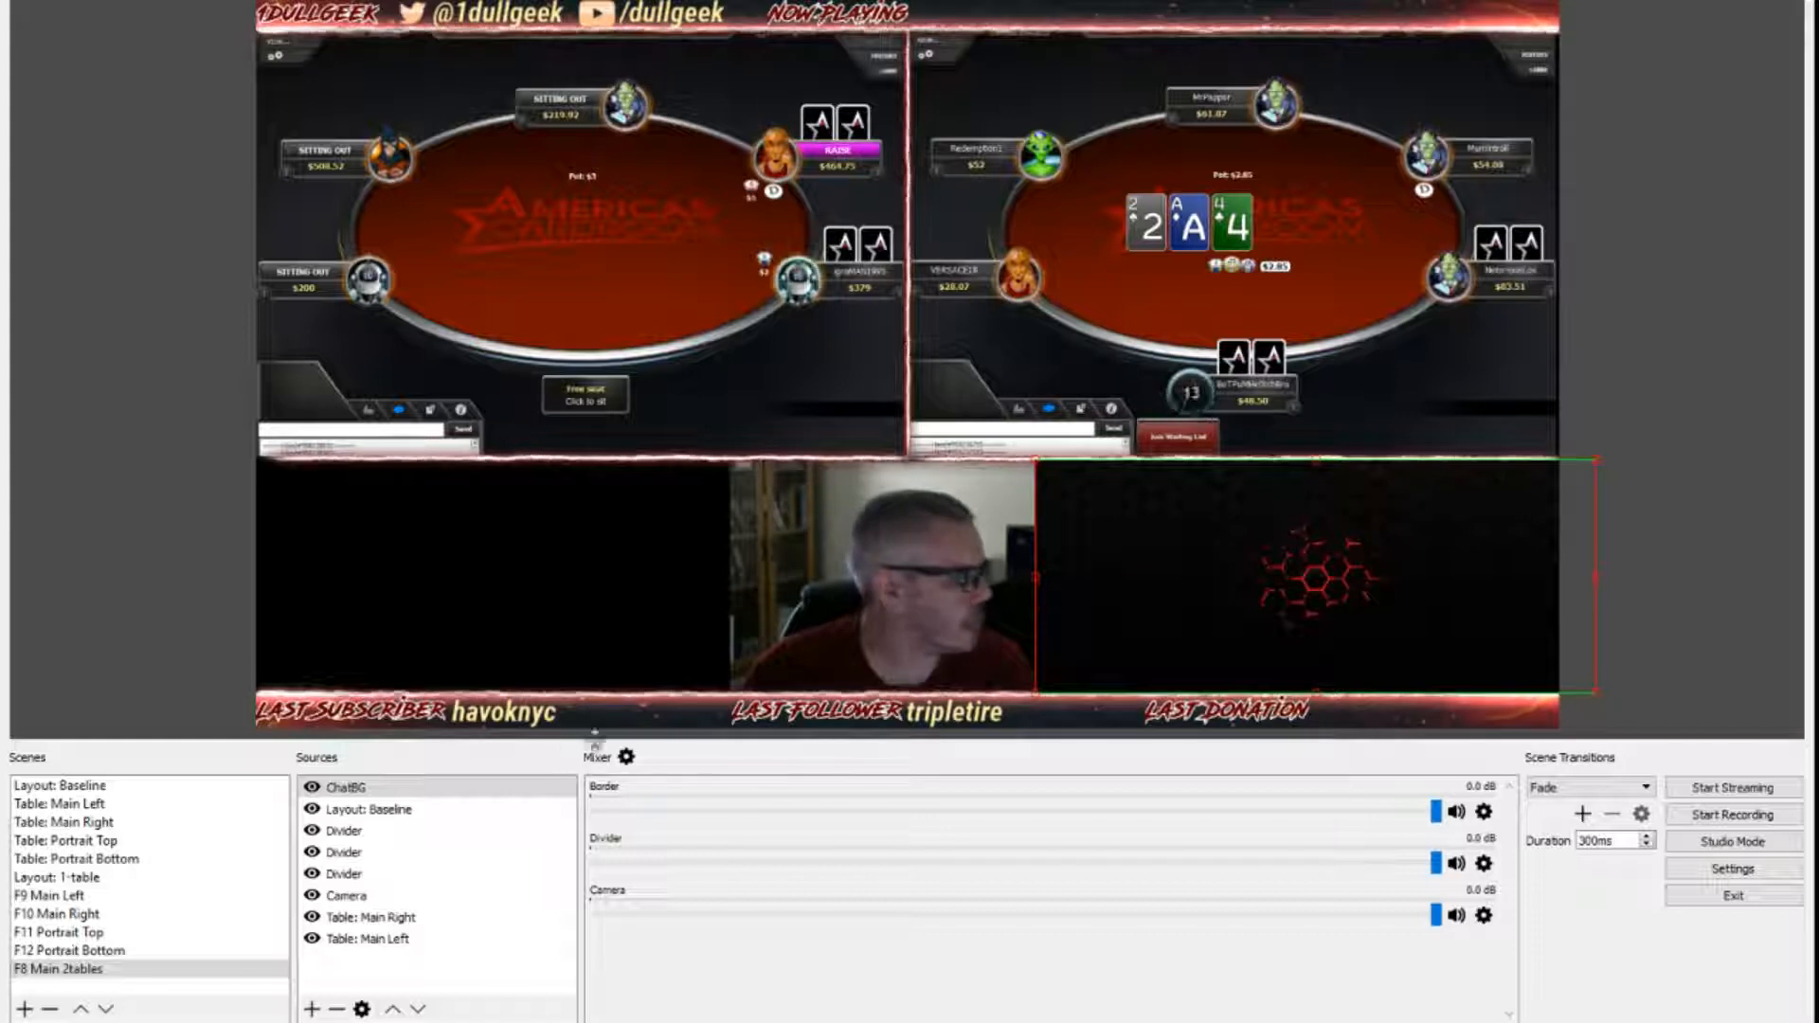
Step: Move ChatBG down the source order so it sits directly below Camera and above the tables
click(418, 1011)
click(418, 1010)
click(418, 1010)
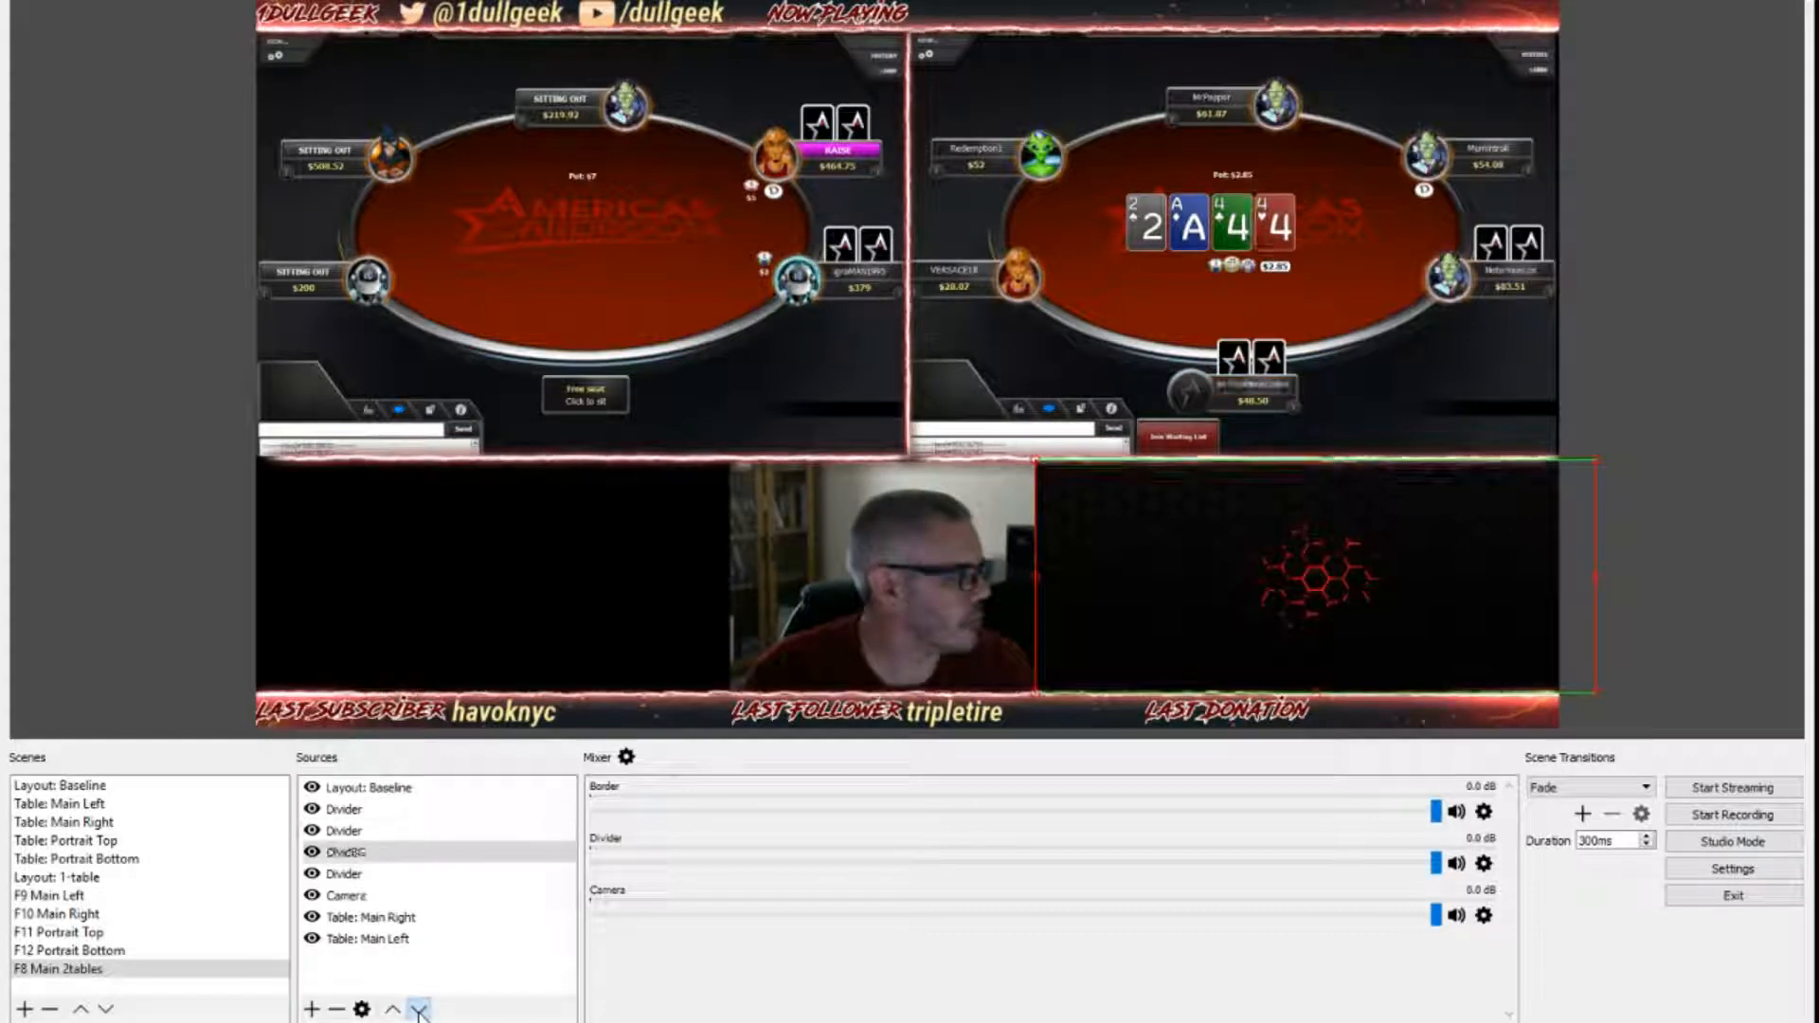
click(418, 1011)
click(418, 1010)
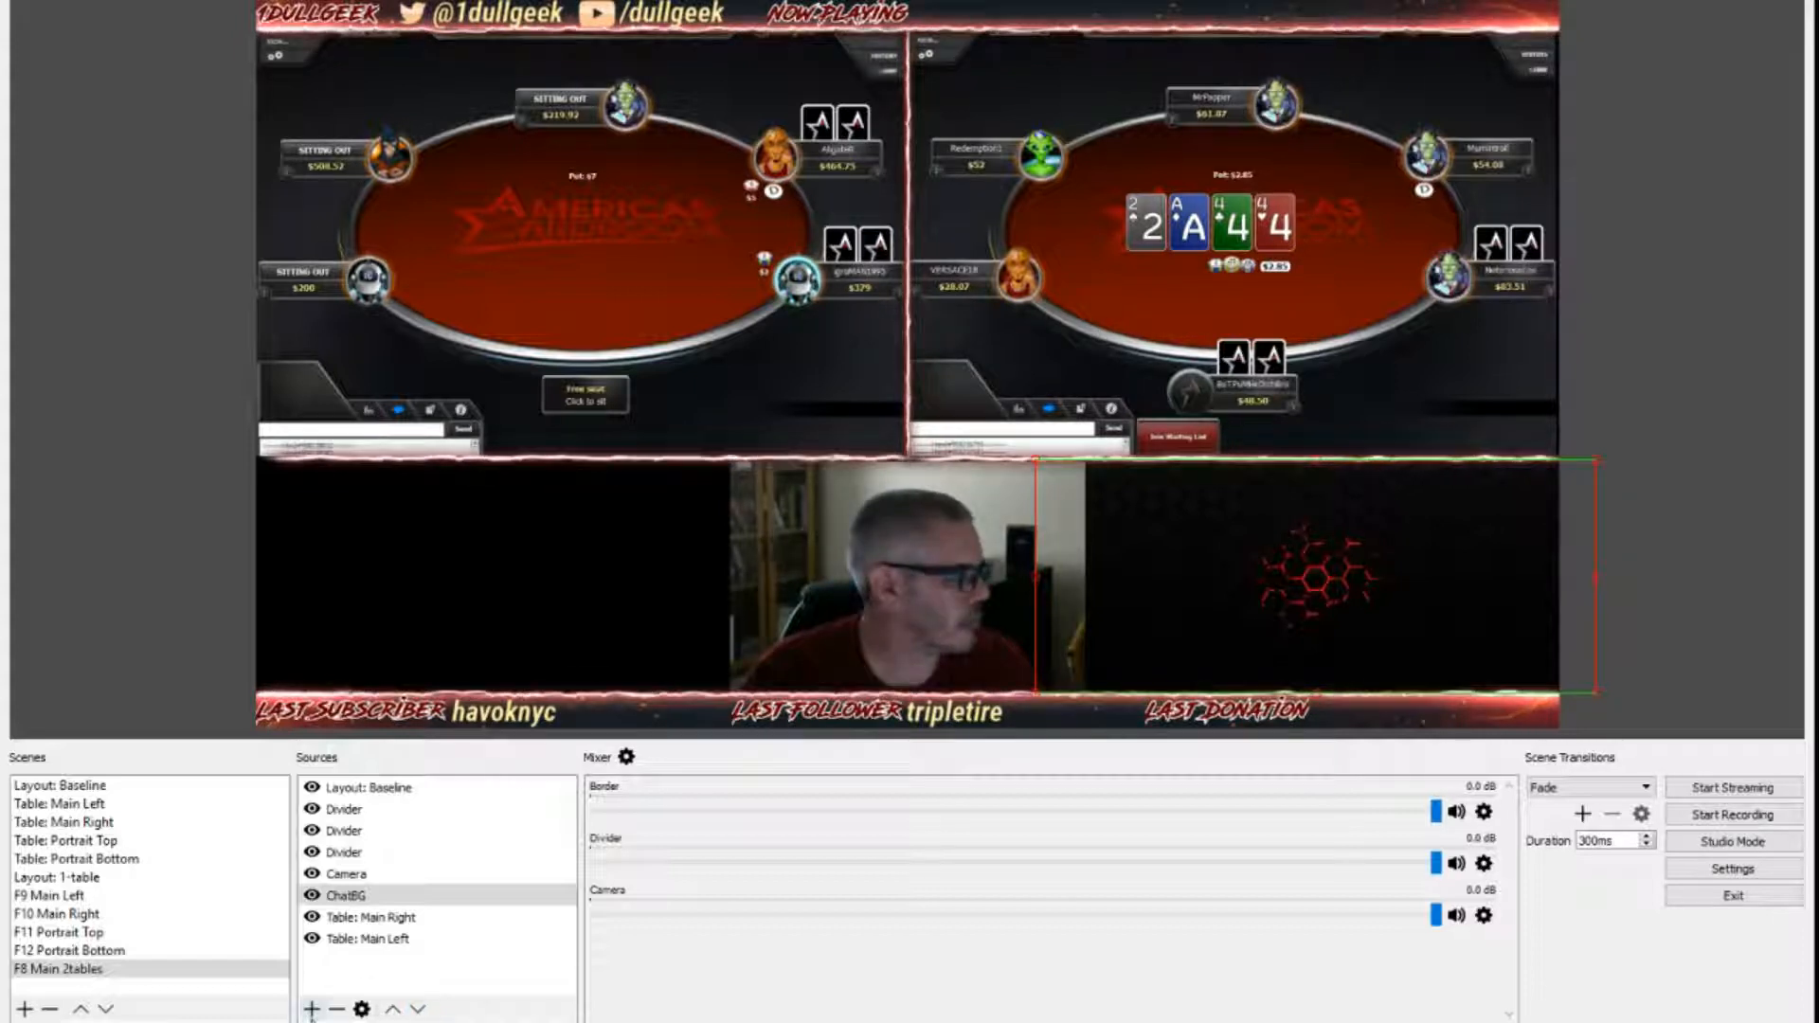
Step: Add the existing browser source "KapChat" to the scene as a visible source
click(312, 1010)
click(394, 718)
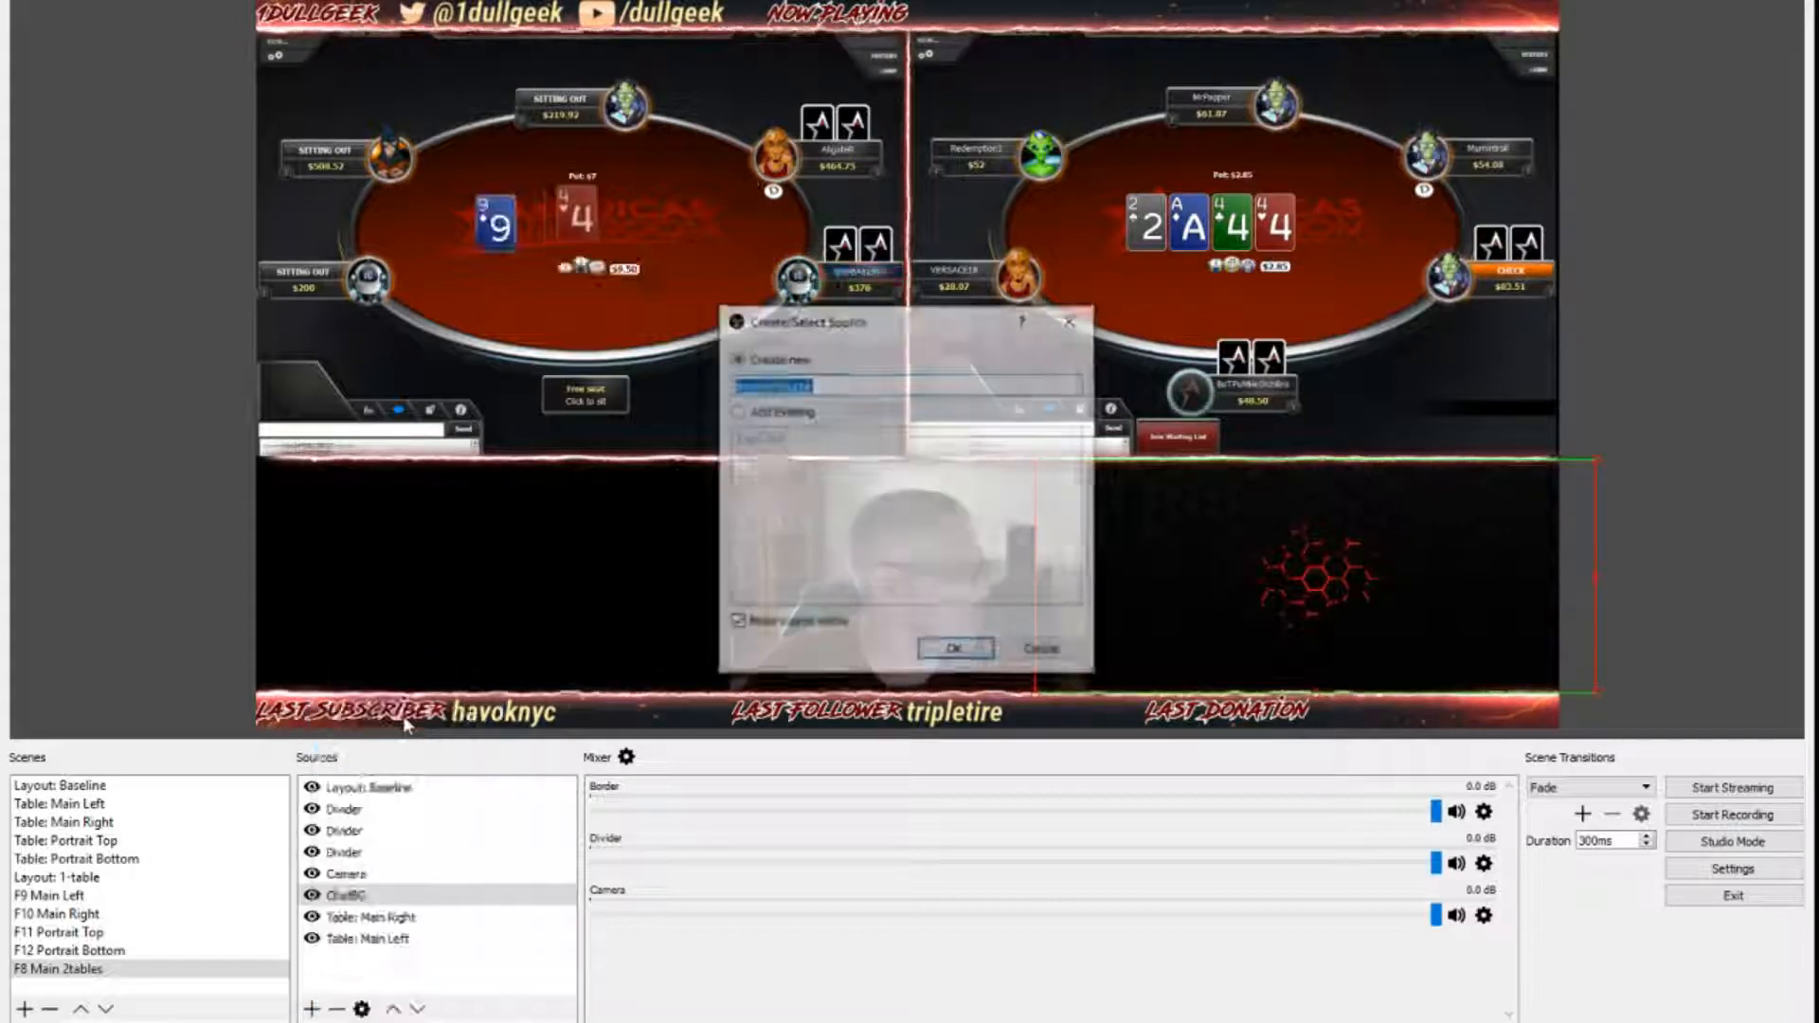
click(743, 411)
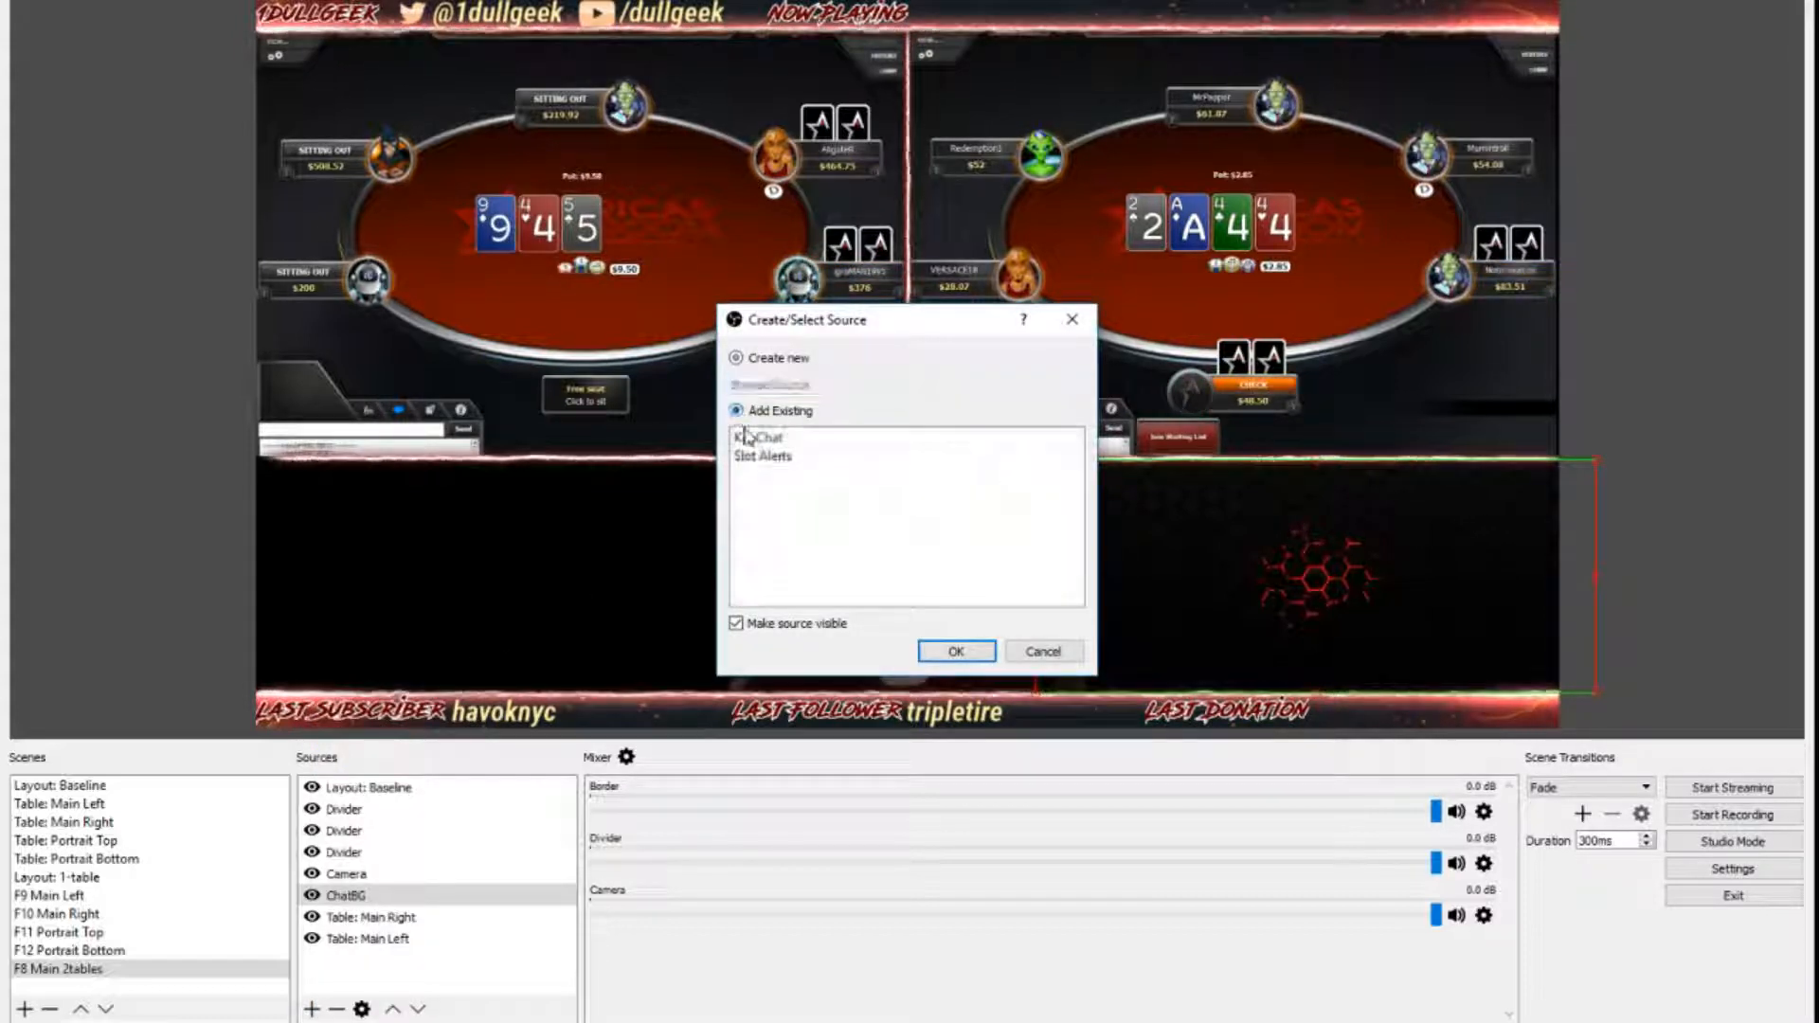
click(941, 653)
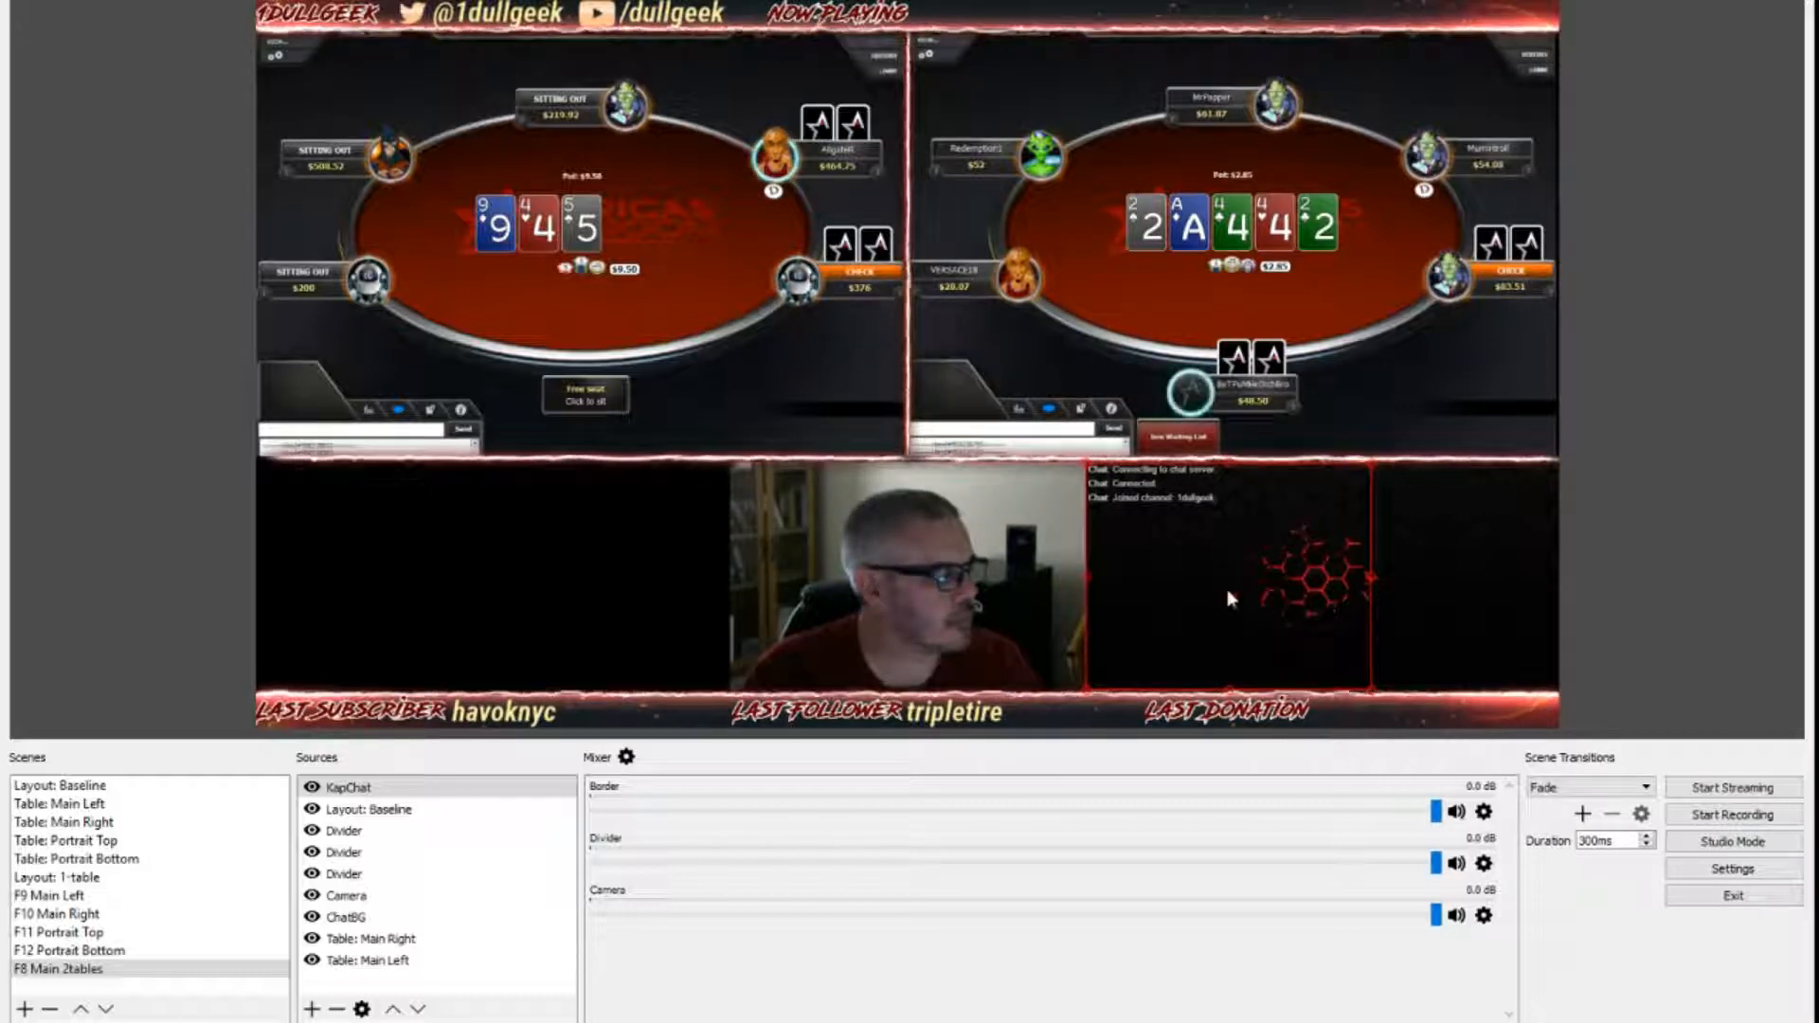
Step: Move KapChat down the source order so it sits between Camera and ChatBG
click(418, 1010)
click(418, 1010)
click(418, 1010)
click(418, 1010)
click(418, 1011)
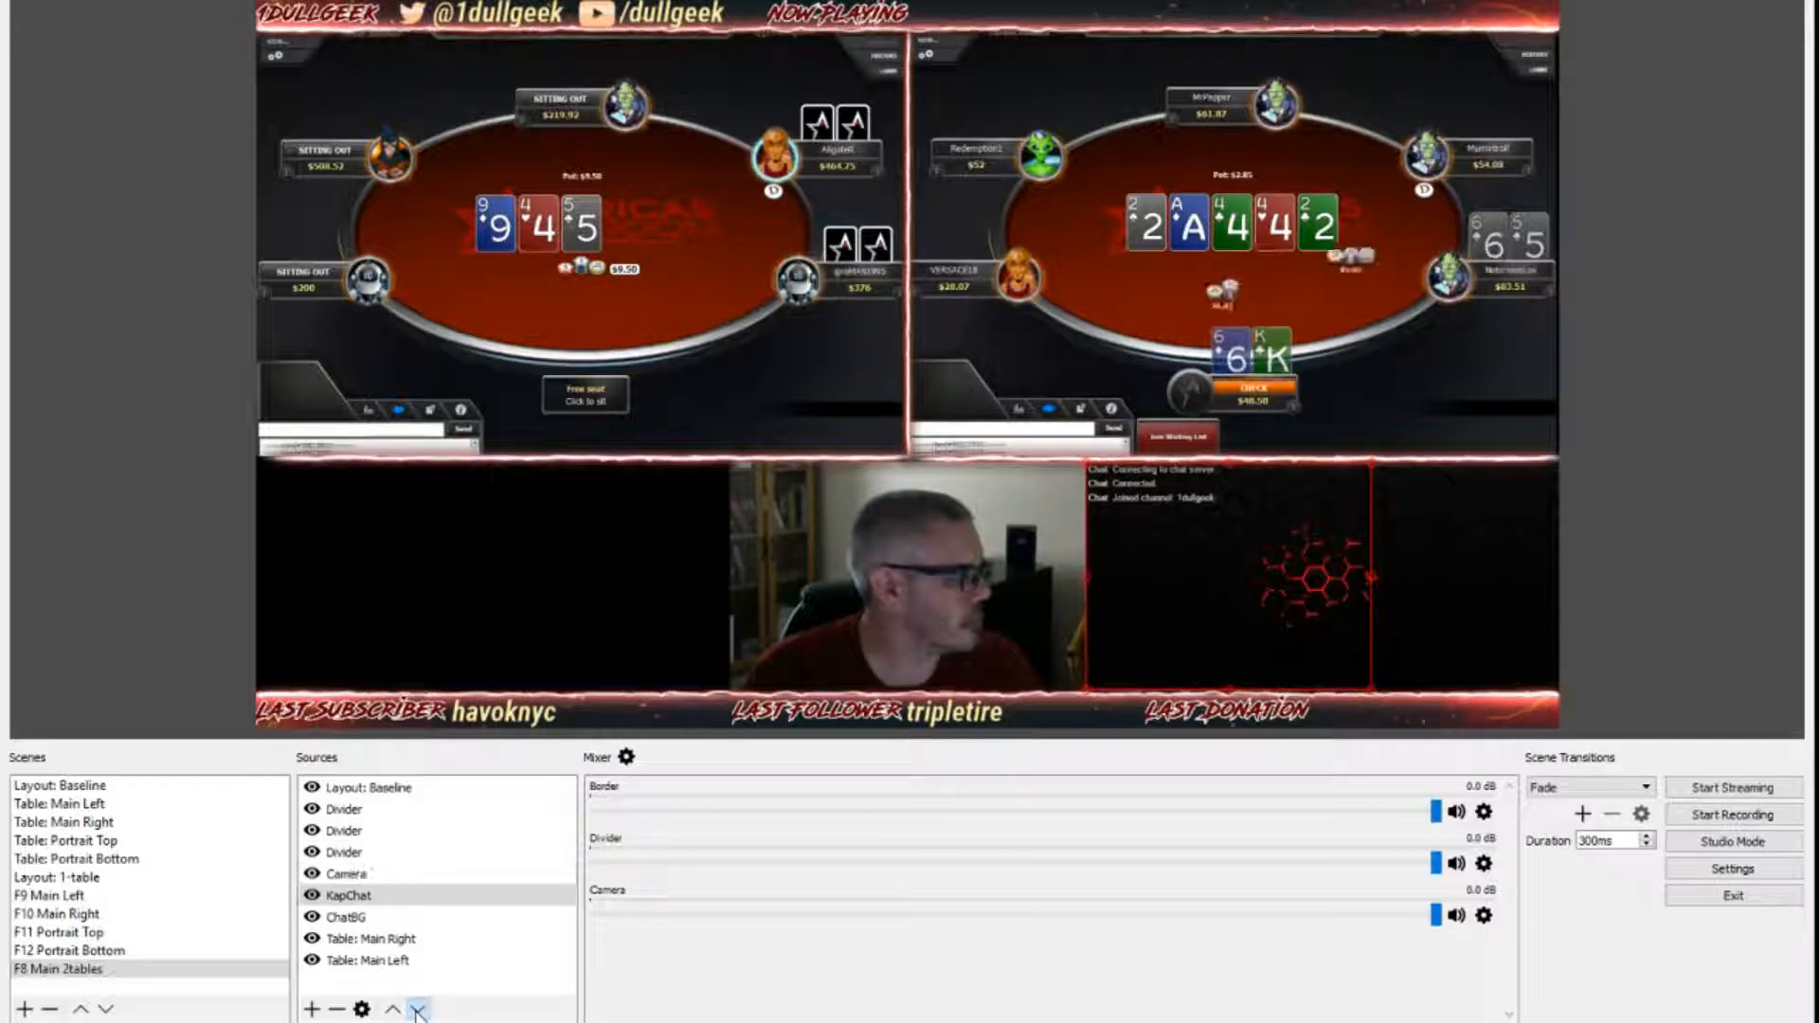
Step: Set KapChat's width to 500 and height to 300, and enlarge it to fill the height between the divider and lower border
click(360, 898)
right_click(363, 905)
click(445, 875)
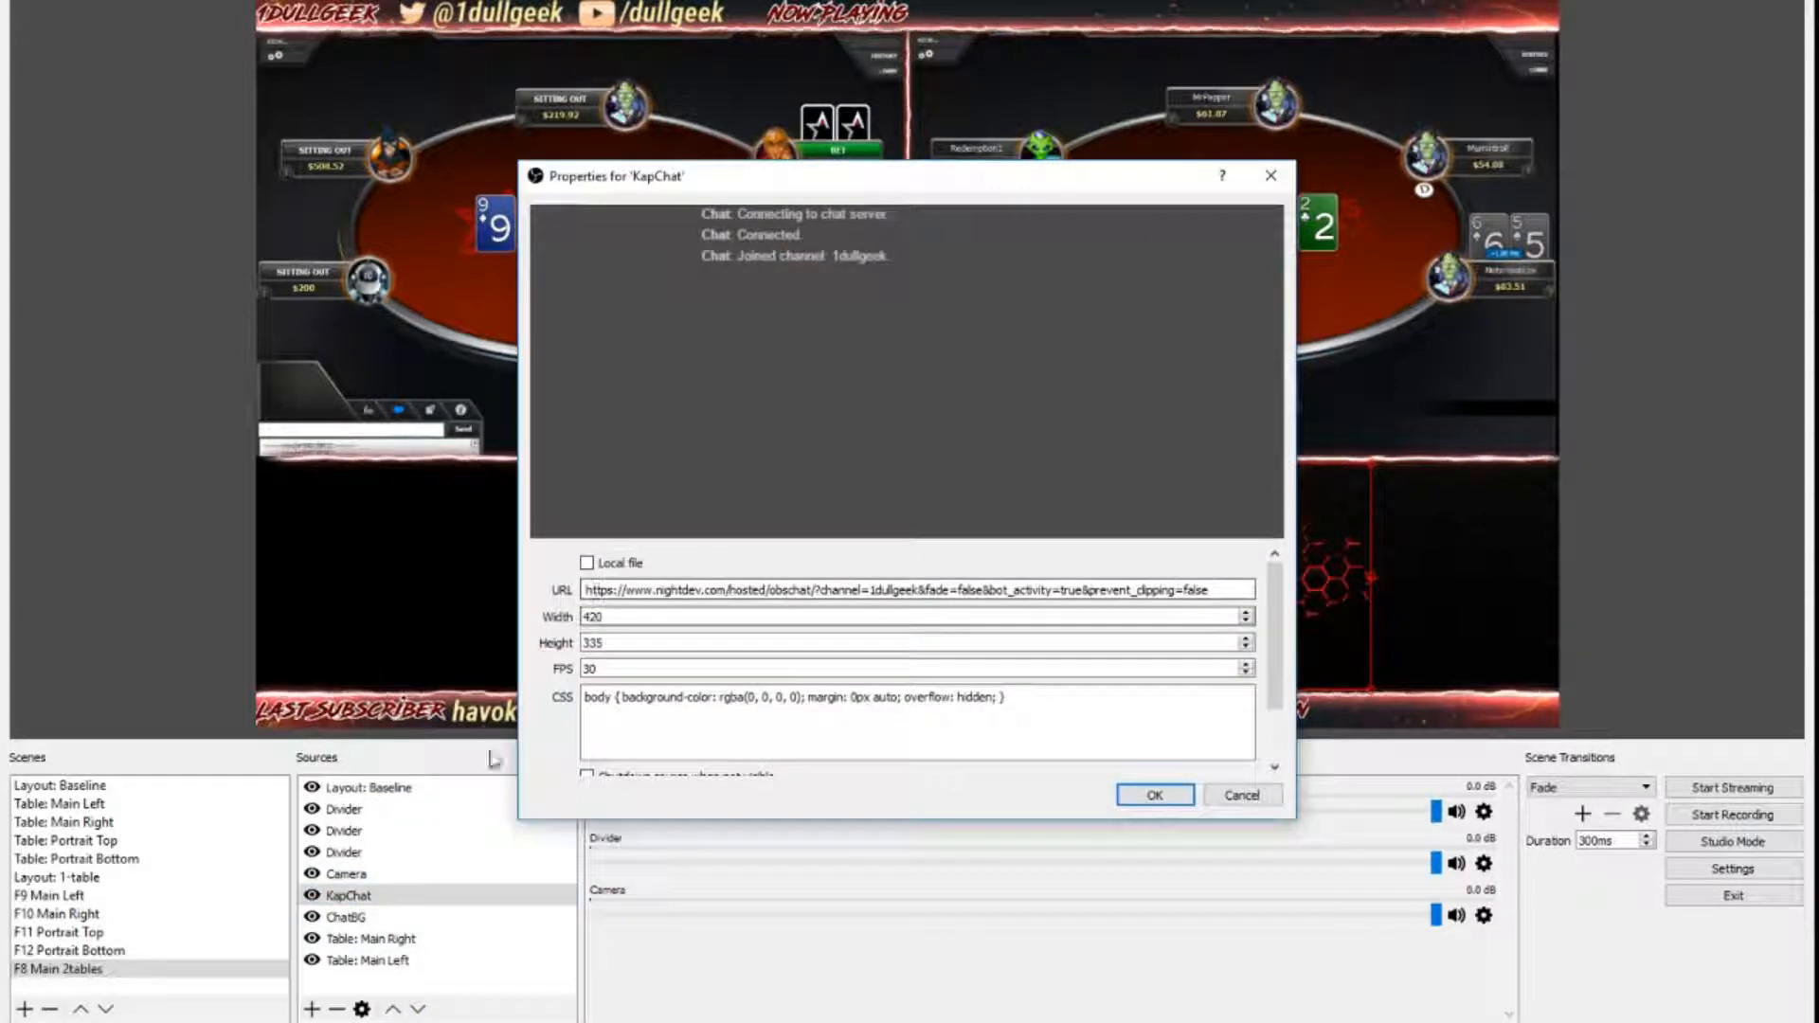
drag(885, 183, 529, 168)
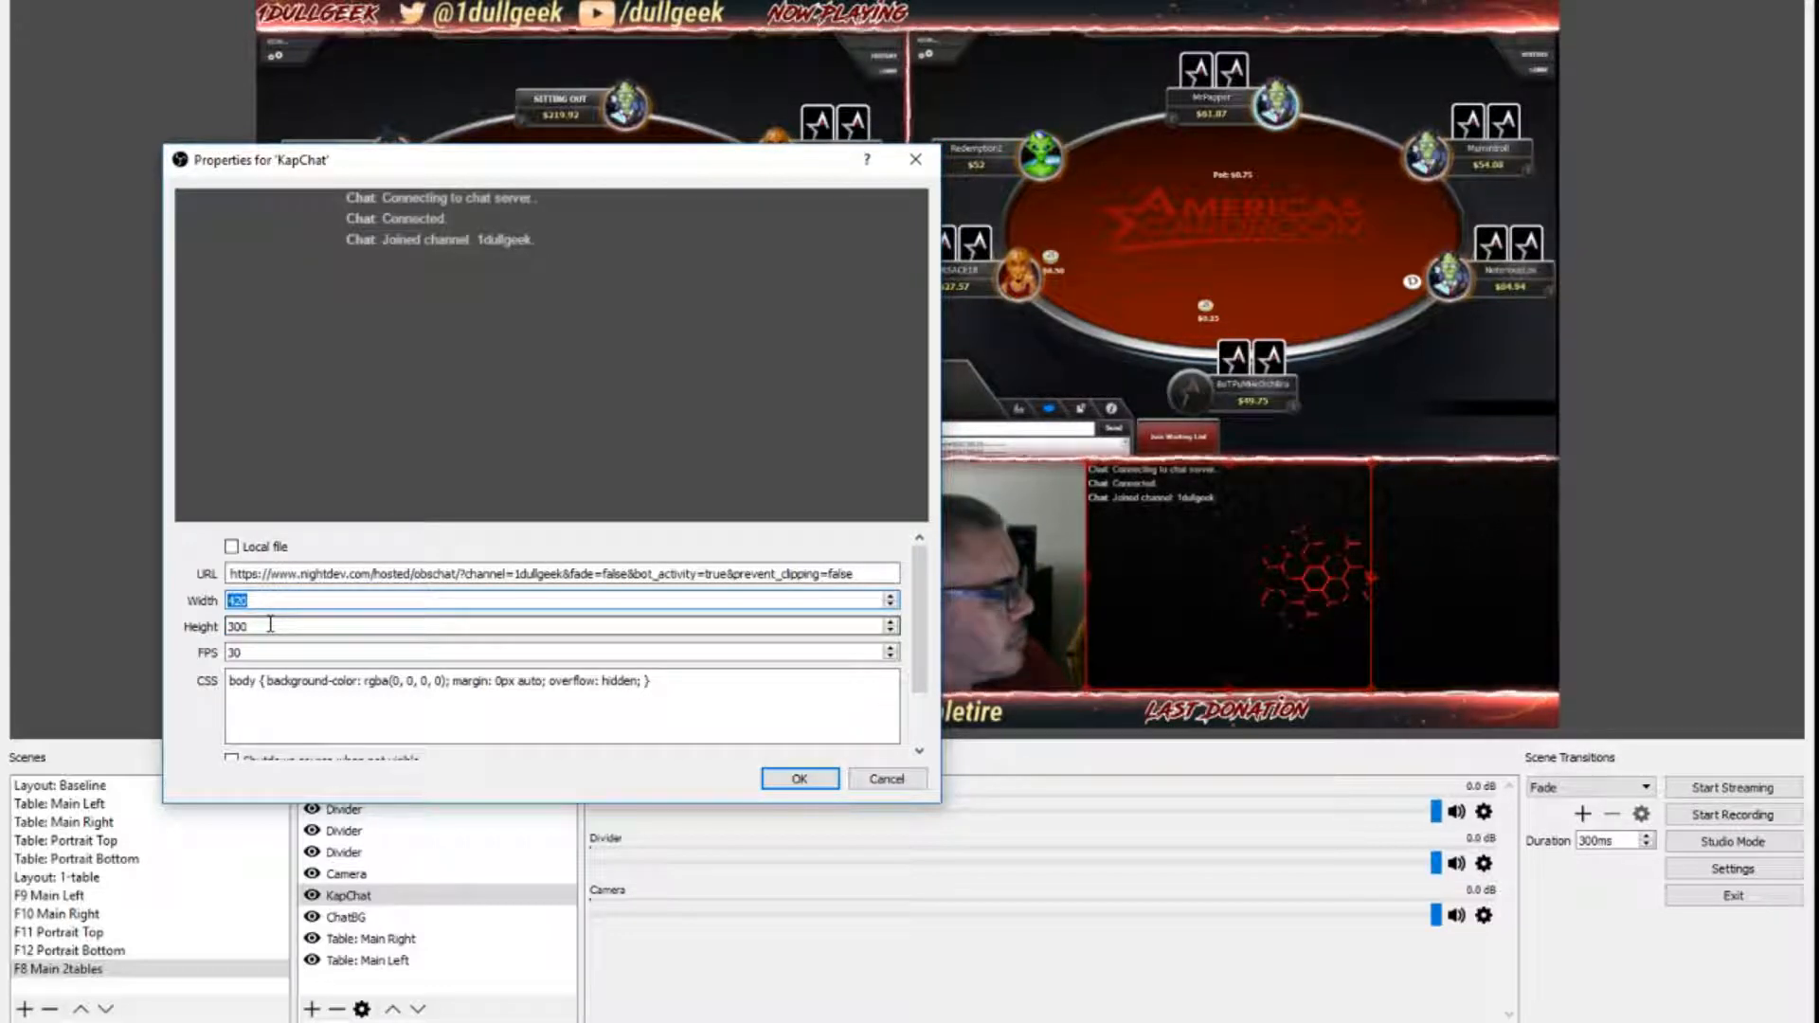
click(799, 779)
drag(1423, 665, 1460, 692)
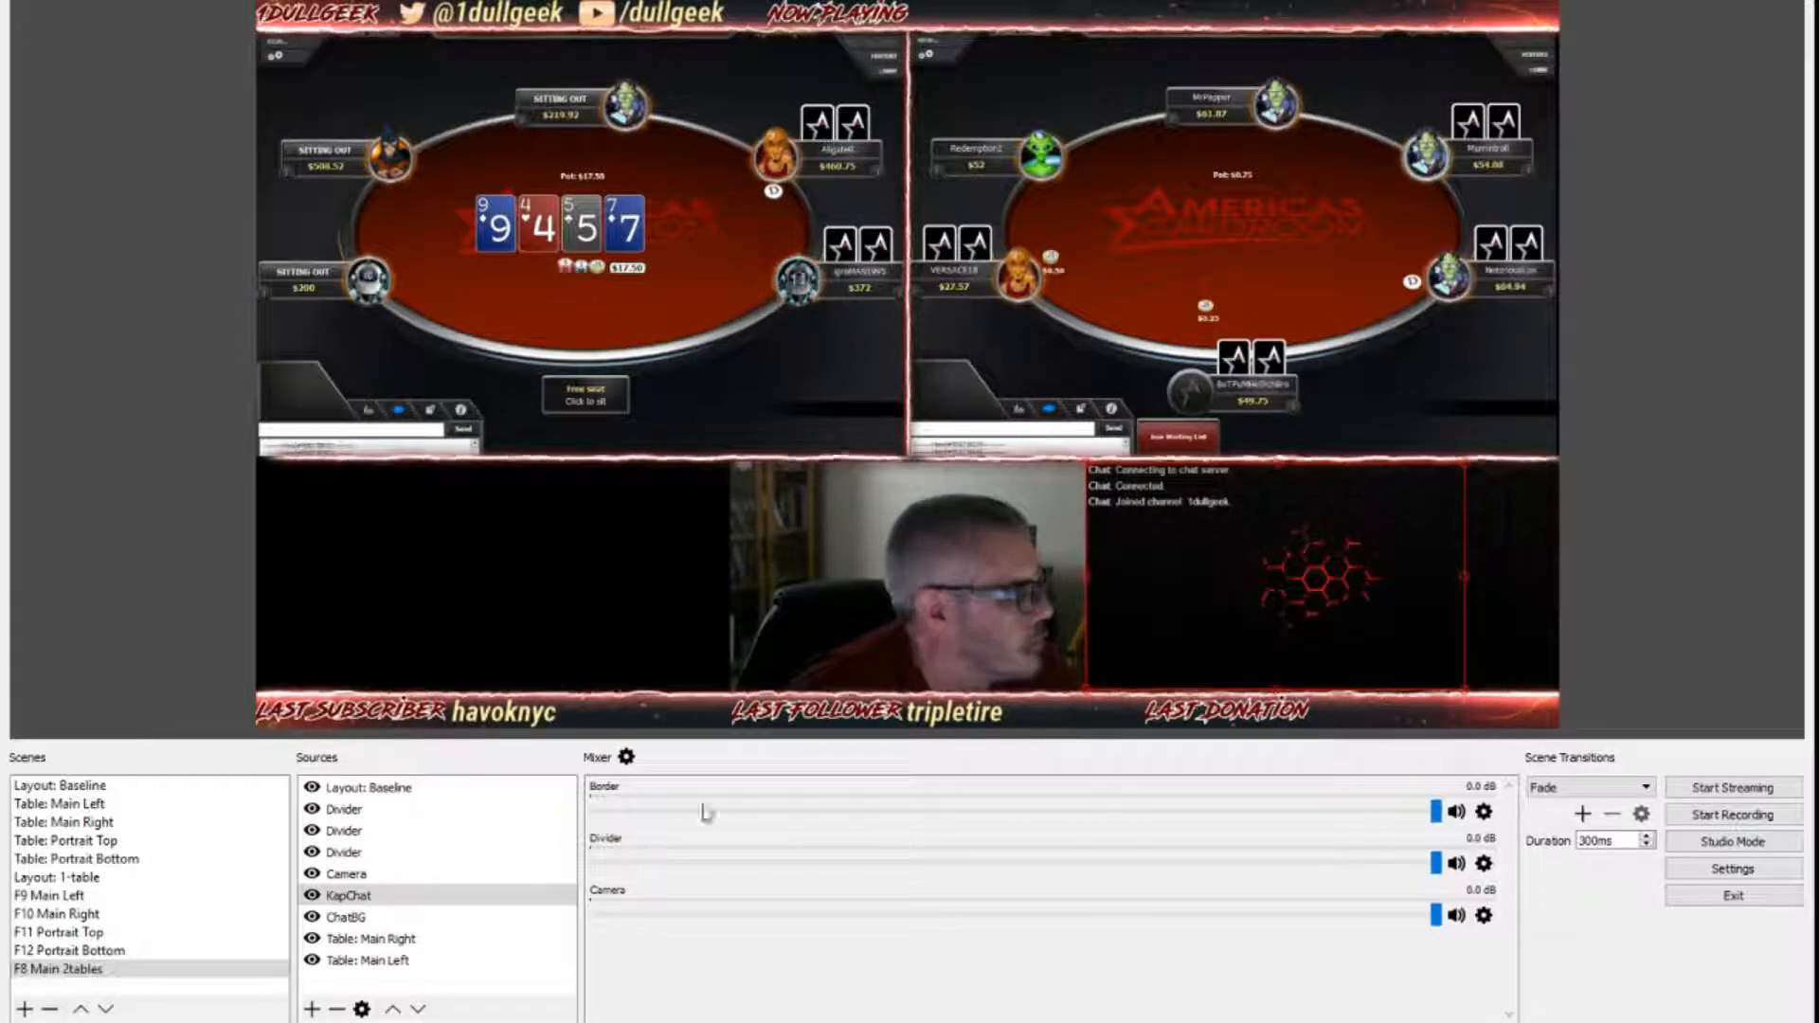
Step: Try a larger KapChat width so the chat extends across the whole chat background
double_click(367, 899)
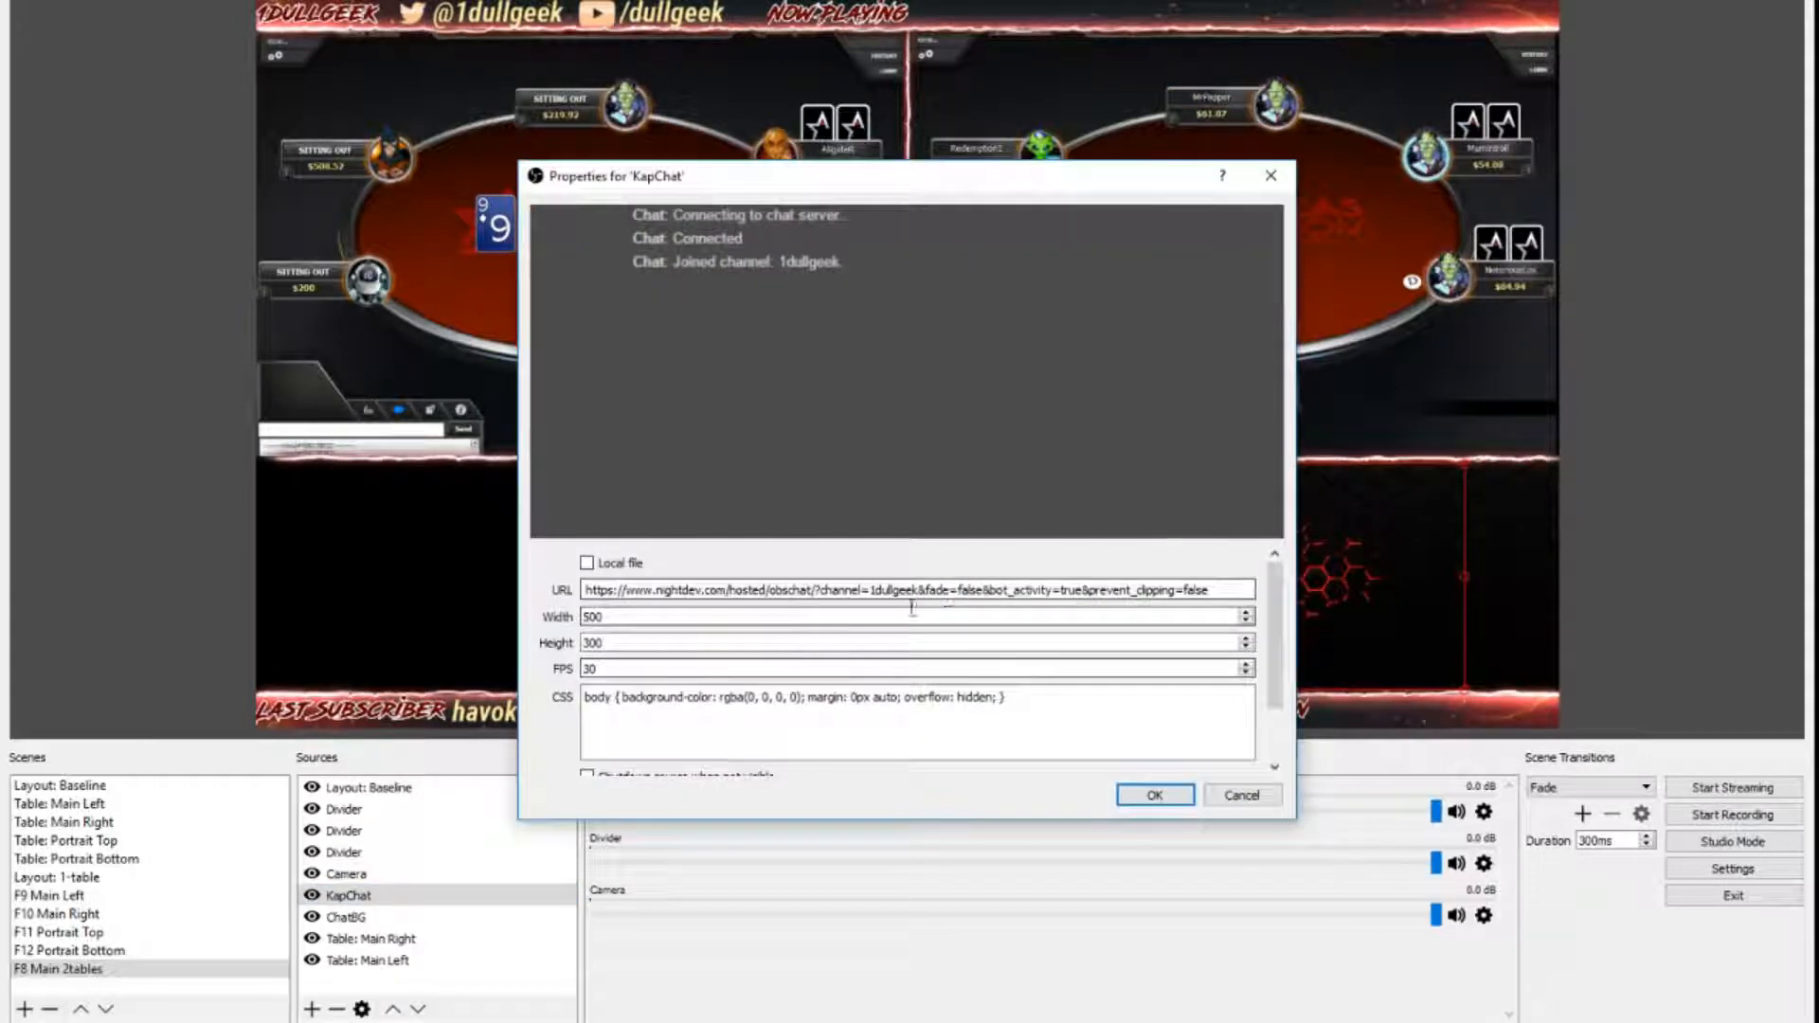
drag(928, 181, 718, 176)
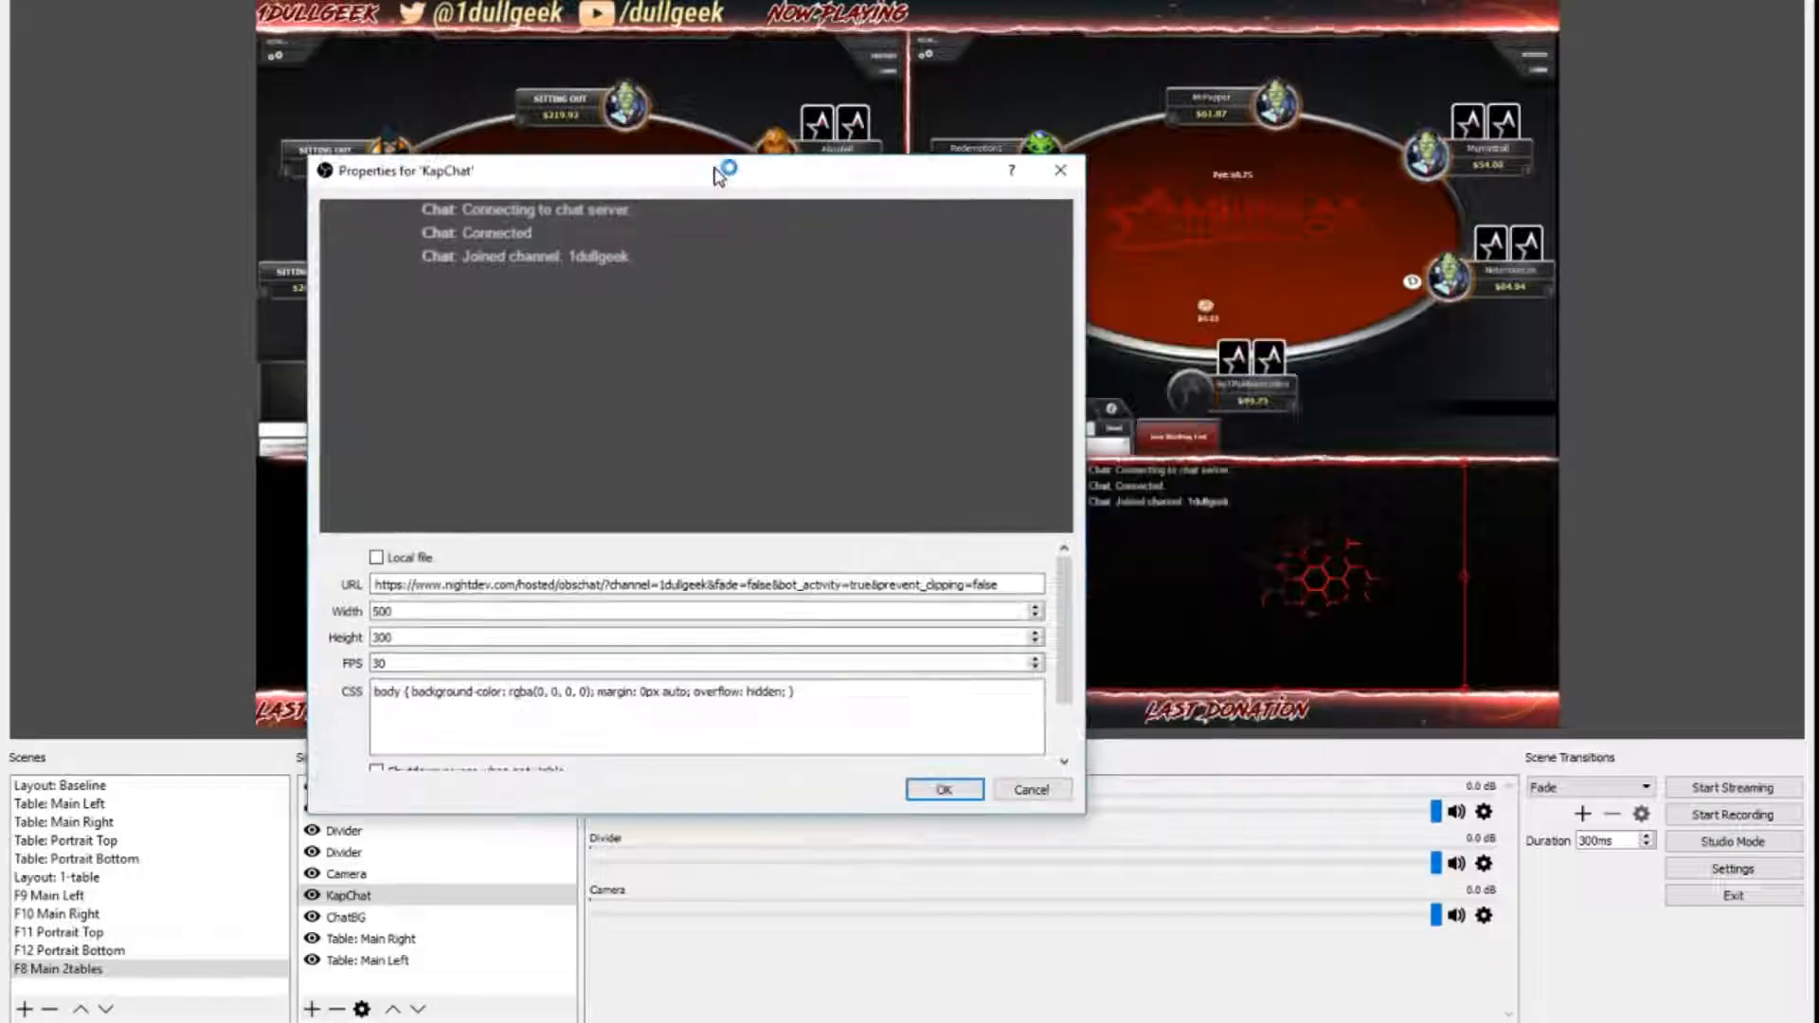
click(422, 611)
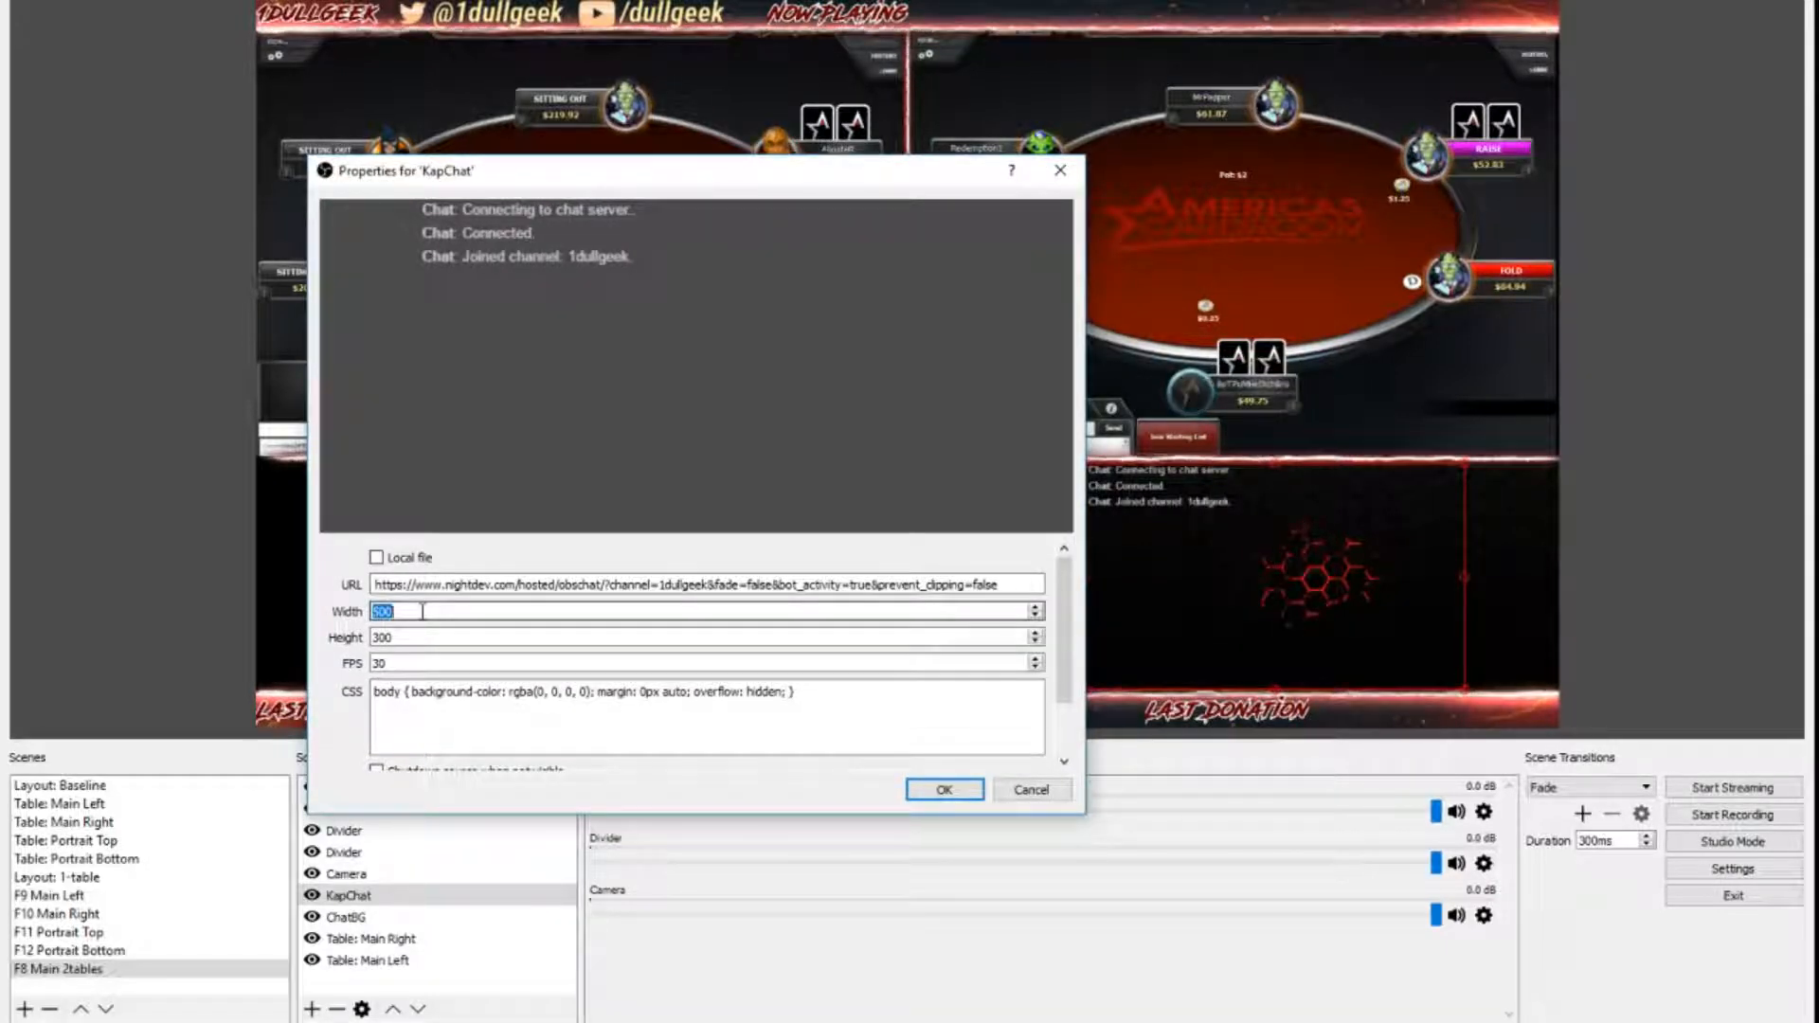
click(942, 789)
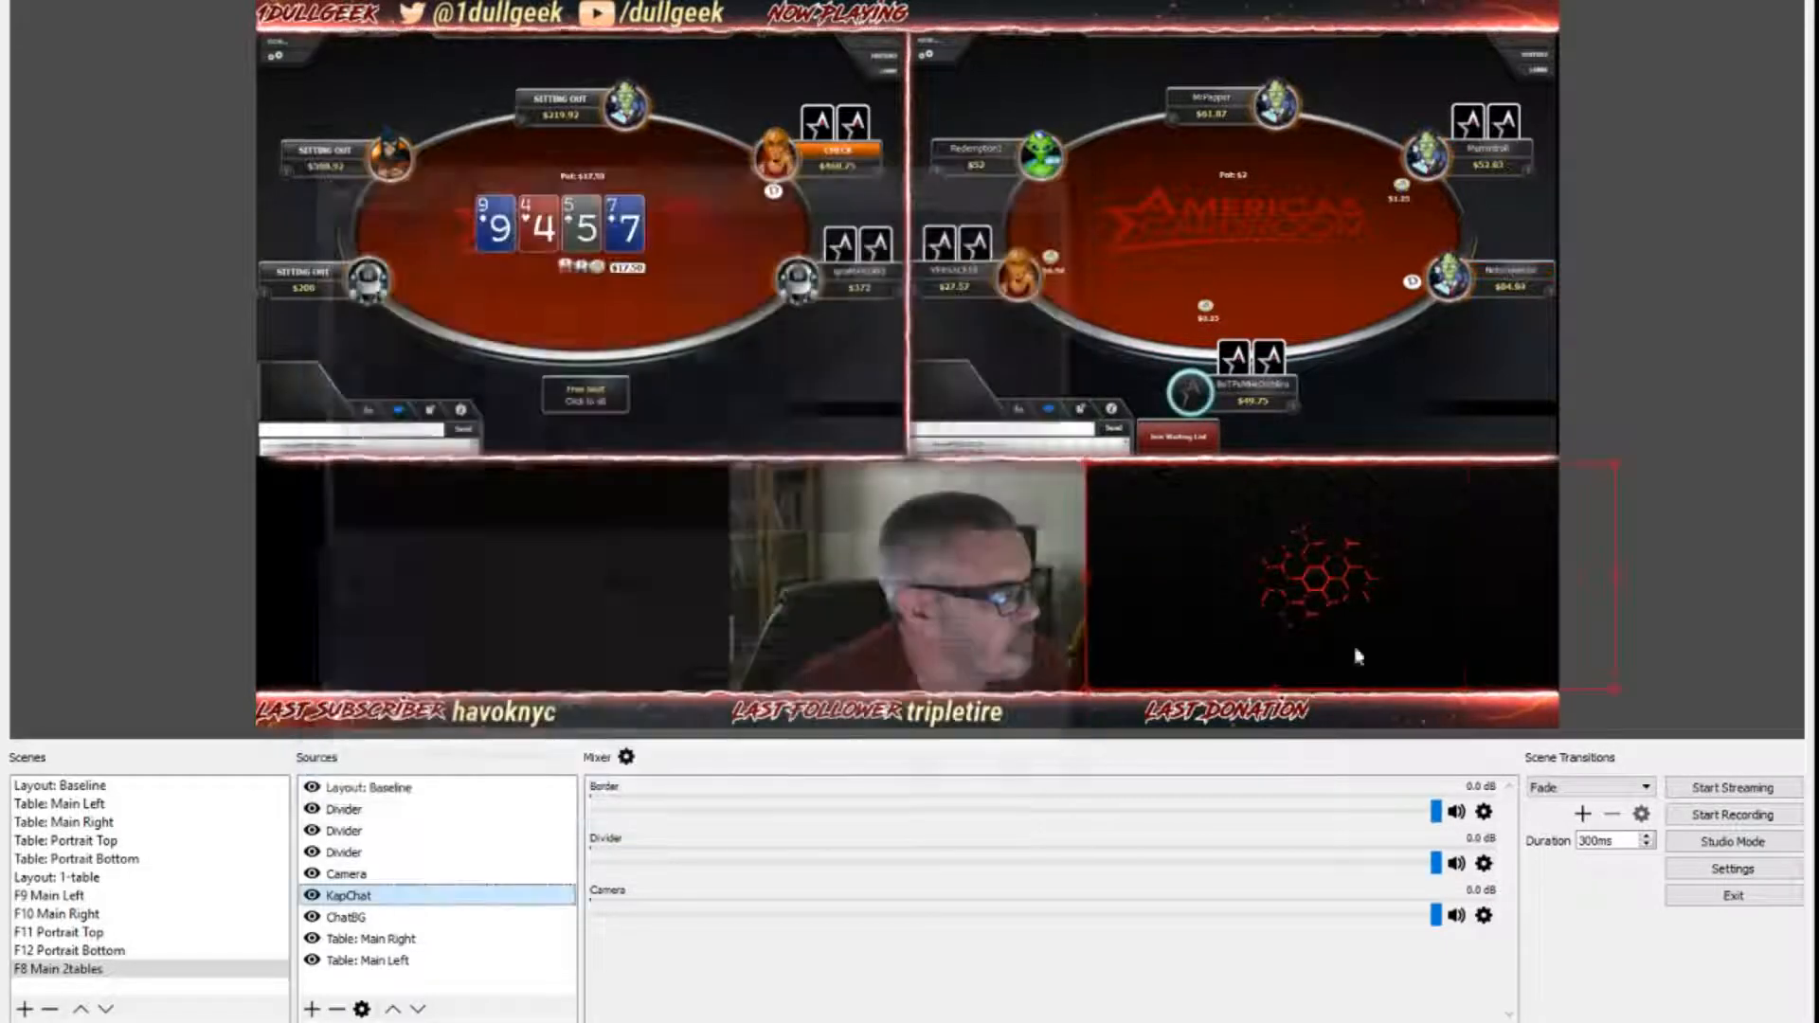
Step: Set KapChat's width to 650 to shorten its overhang past the canvas edge
right_click(1284, 566)
click(1291, 554)
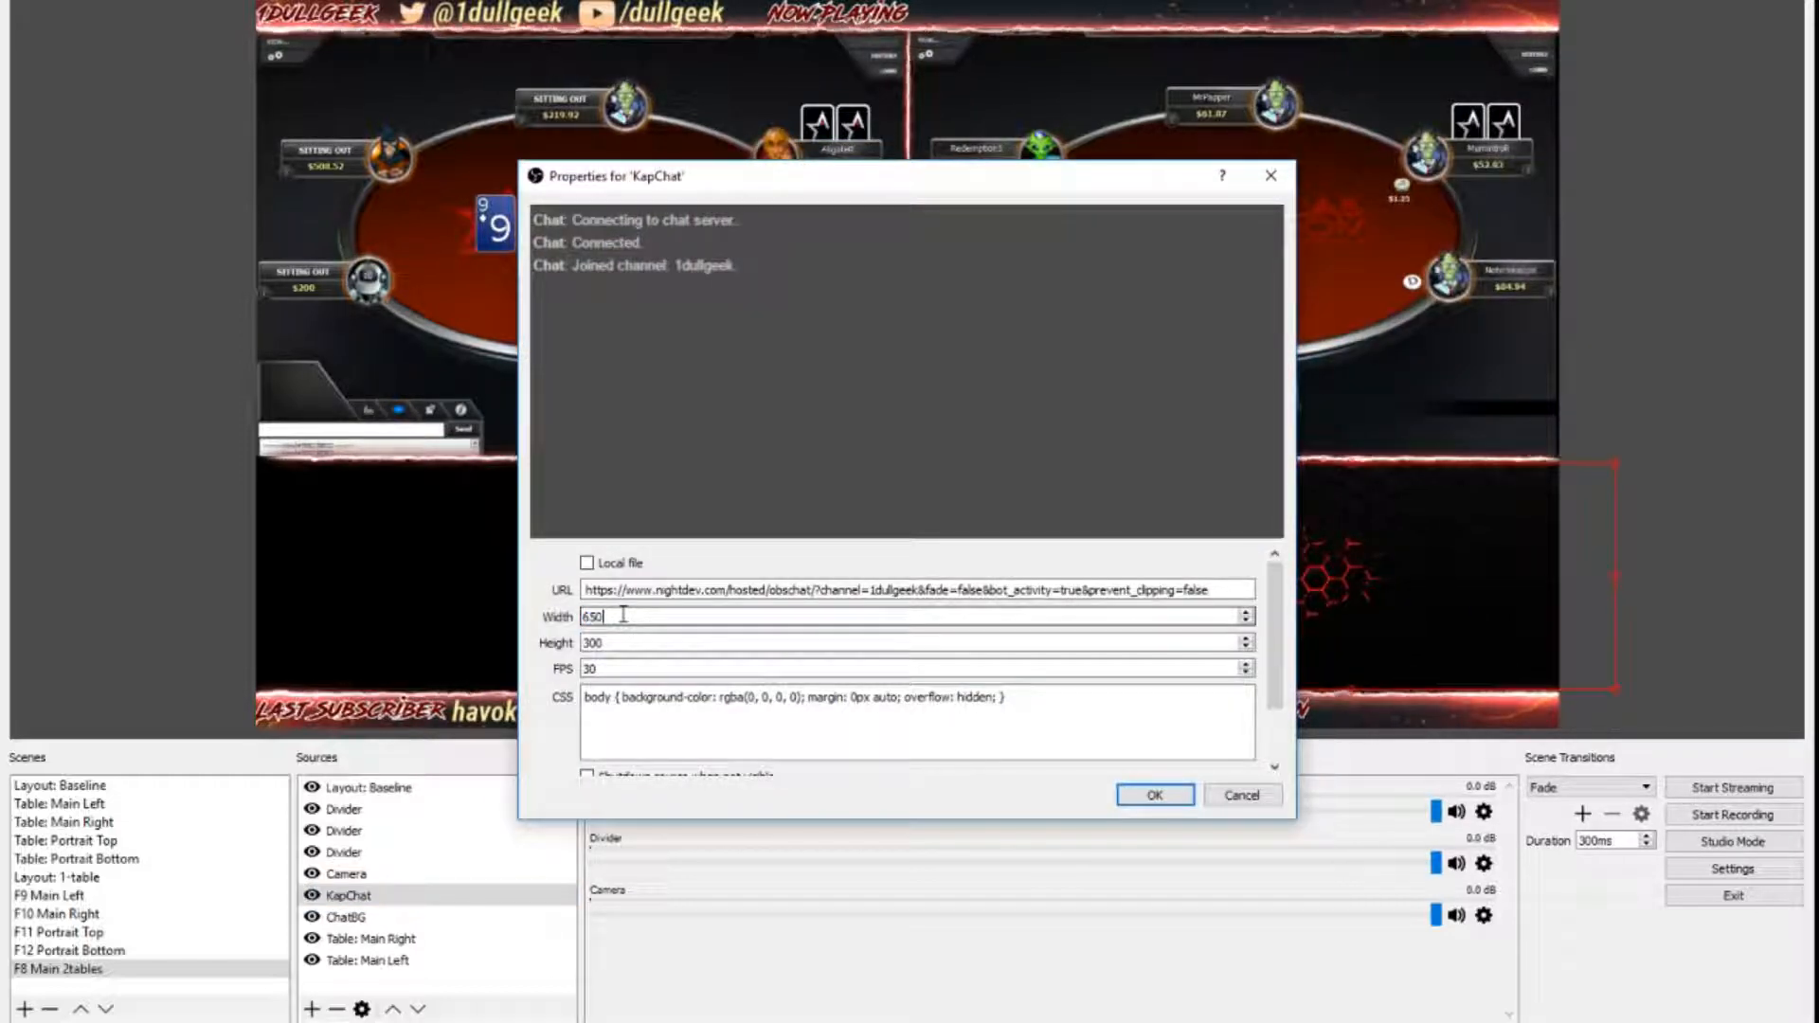
click(1154, 796)
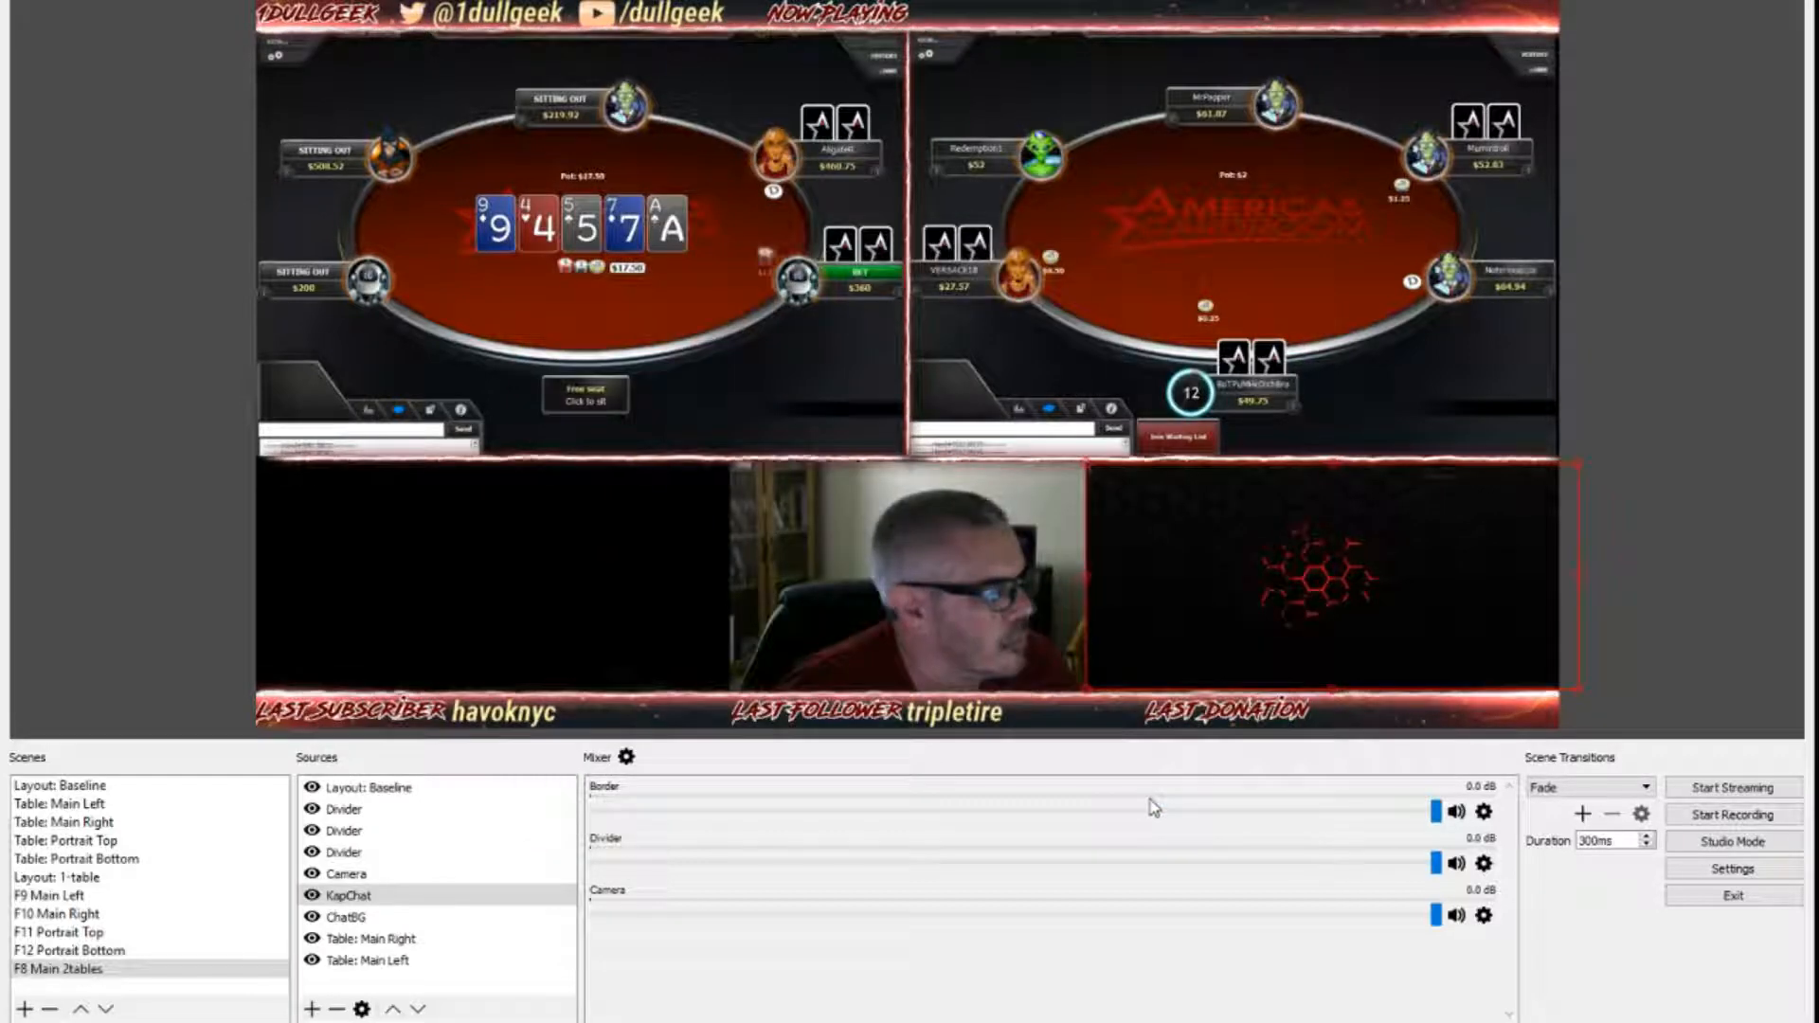
Step: Try a slightly smaller KapChat width to reduce its overhang past the canvas edge
right_click(1220, 583)
click(1279, 573)
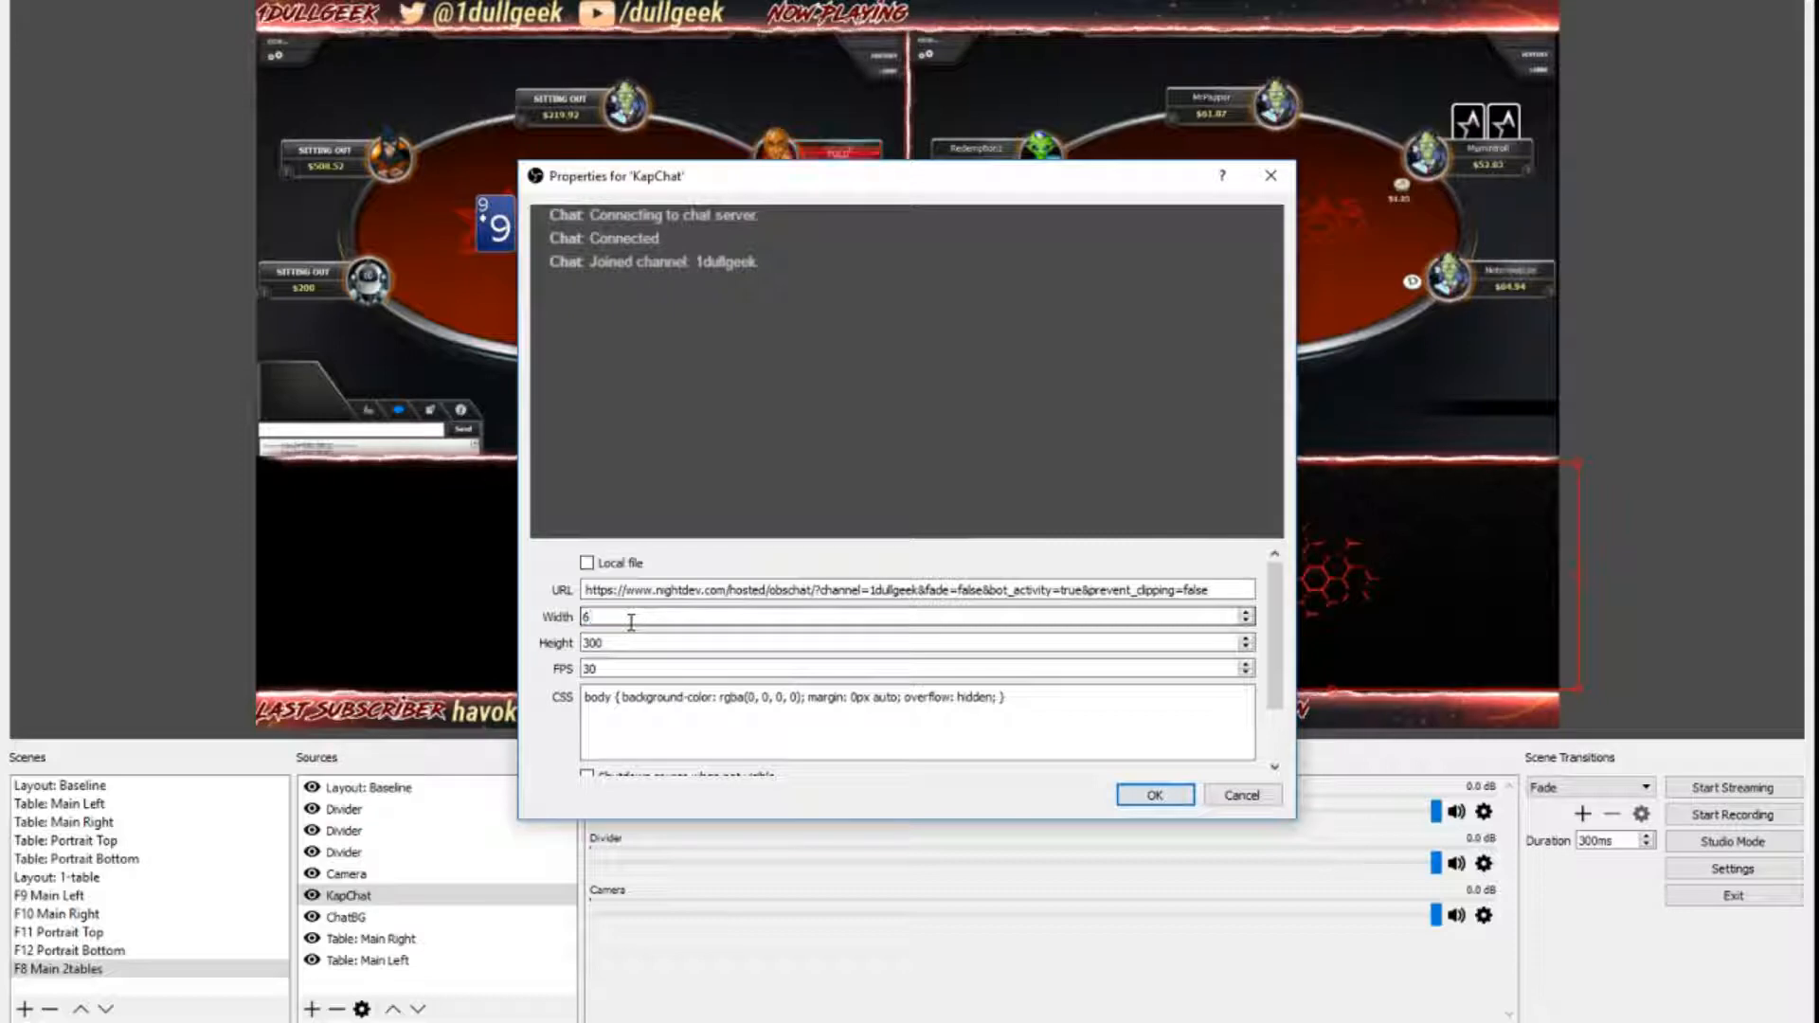
key(Return)
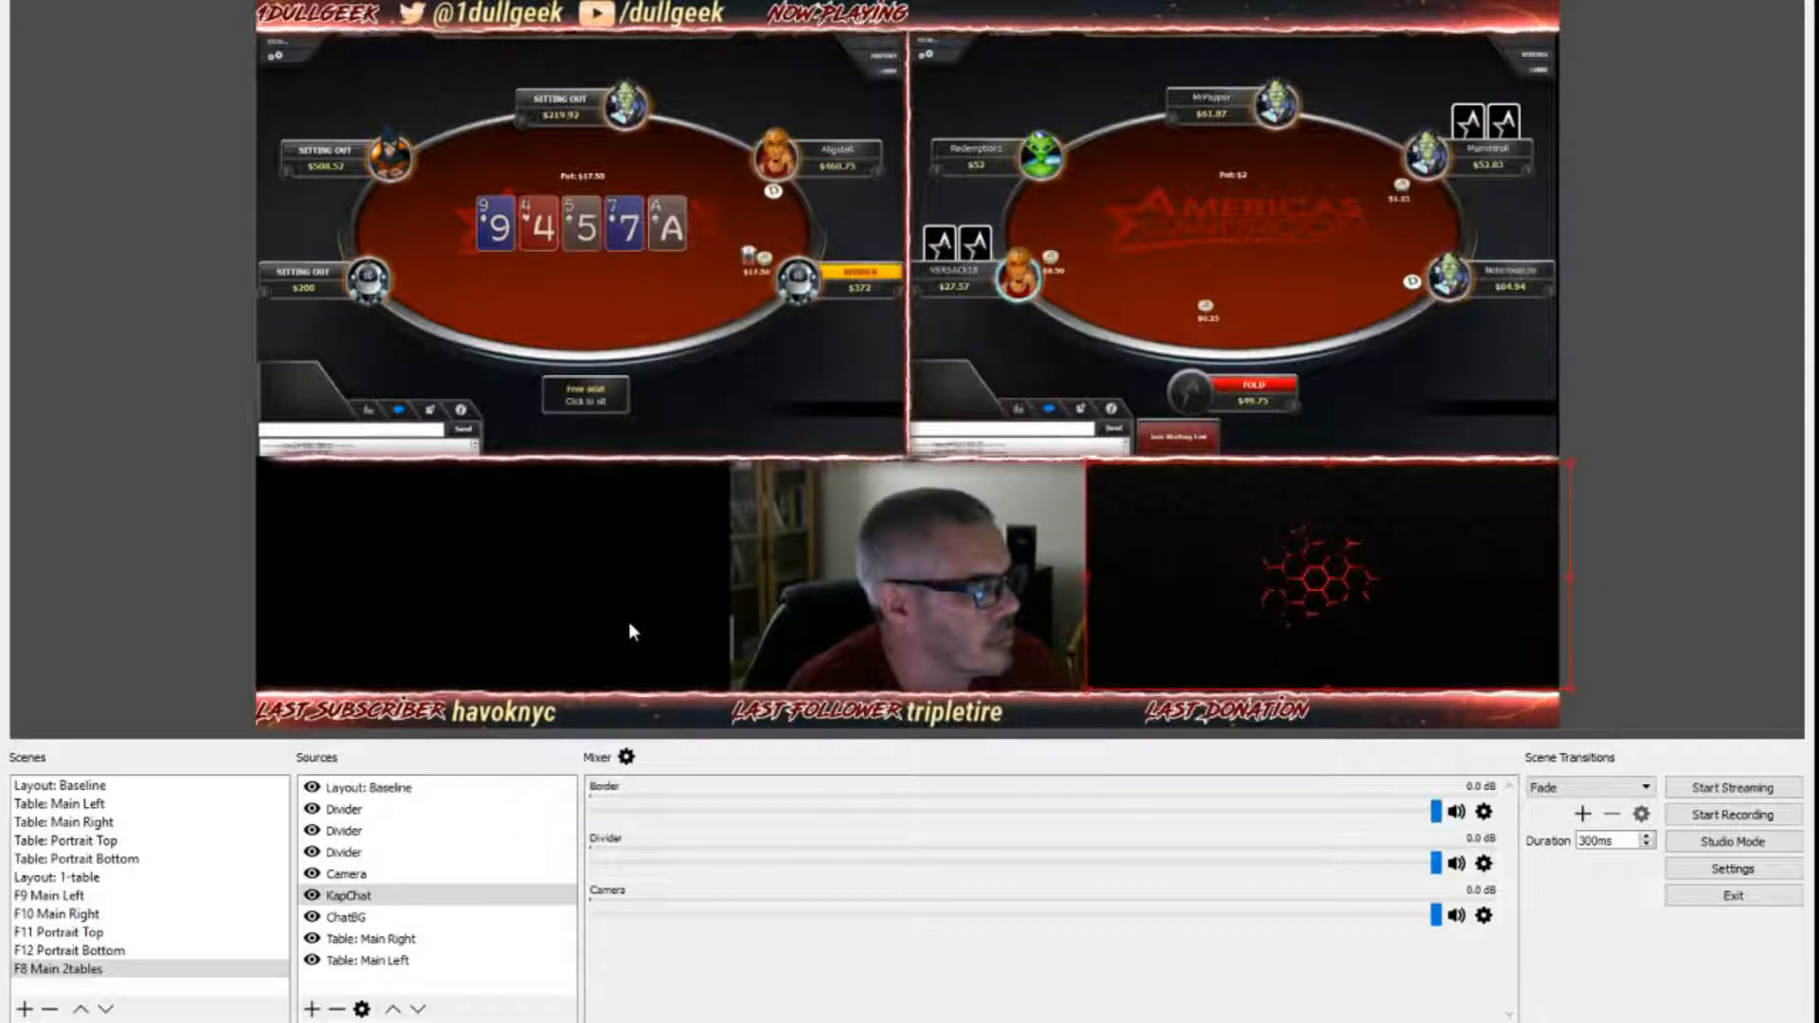
Step: Set KapChat's width to 625 so the chat ends at the canvas edge
right_click(1137, 542)
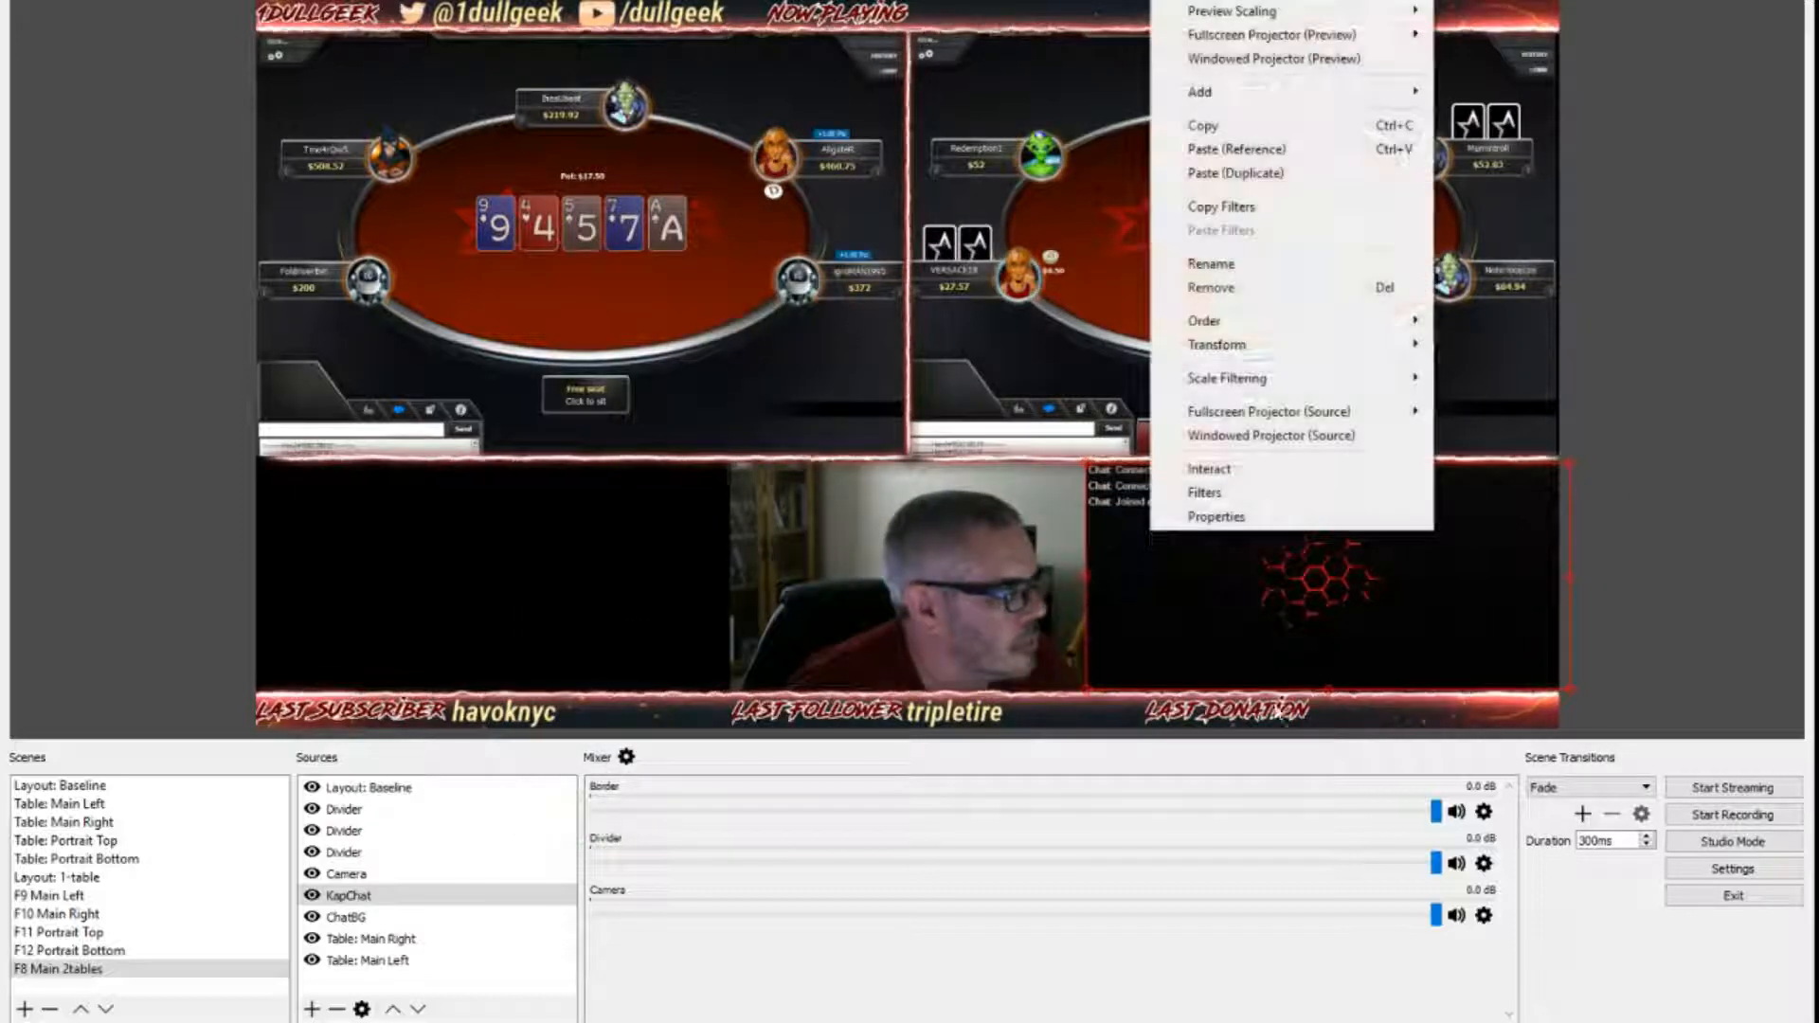
click(1269, 515)
double_click(616, 618)
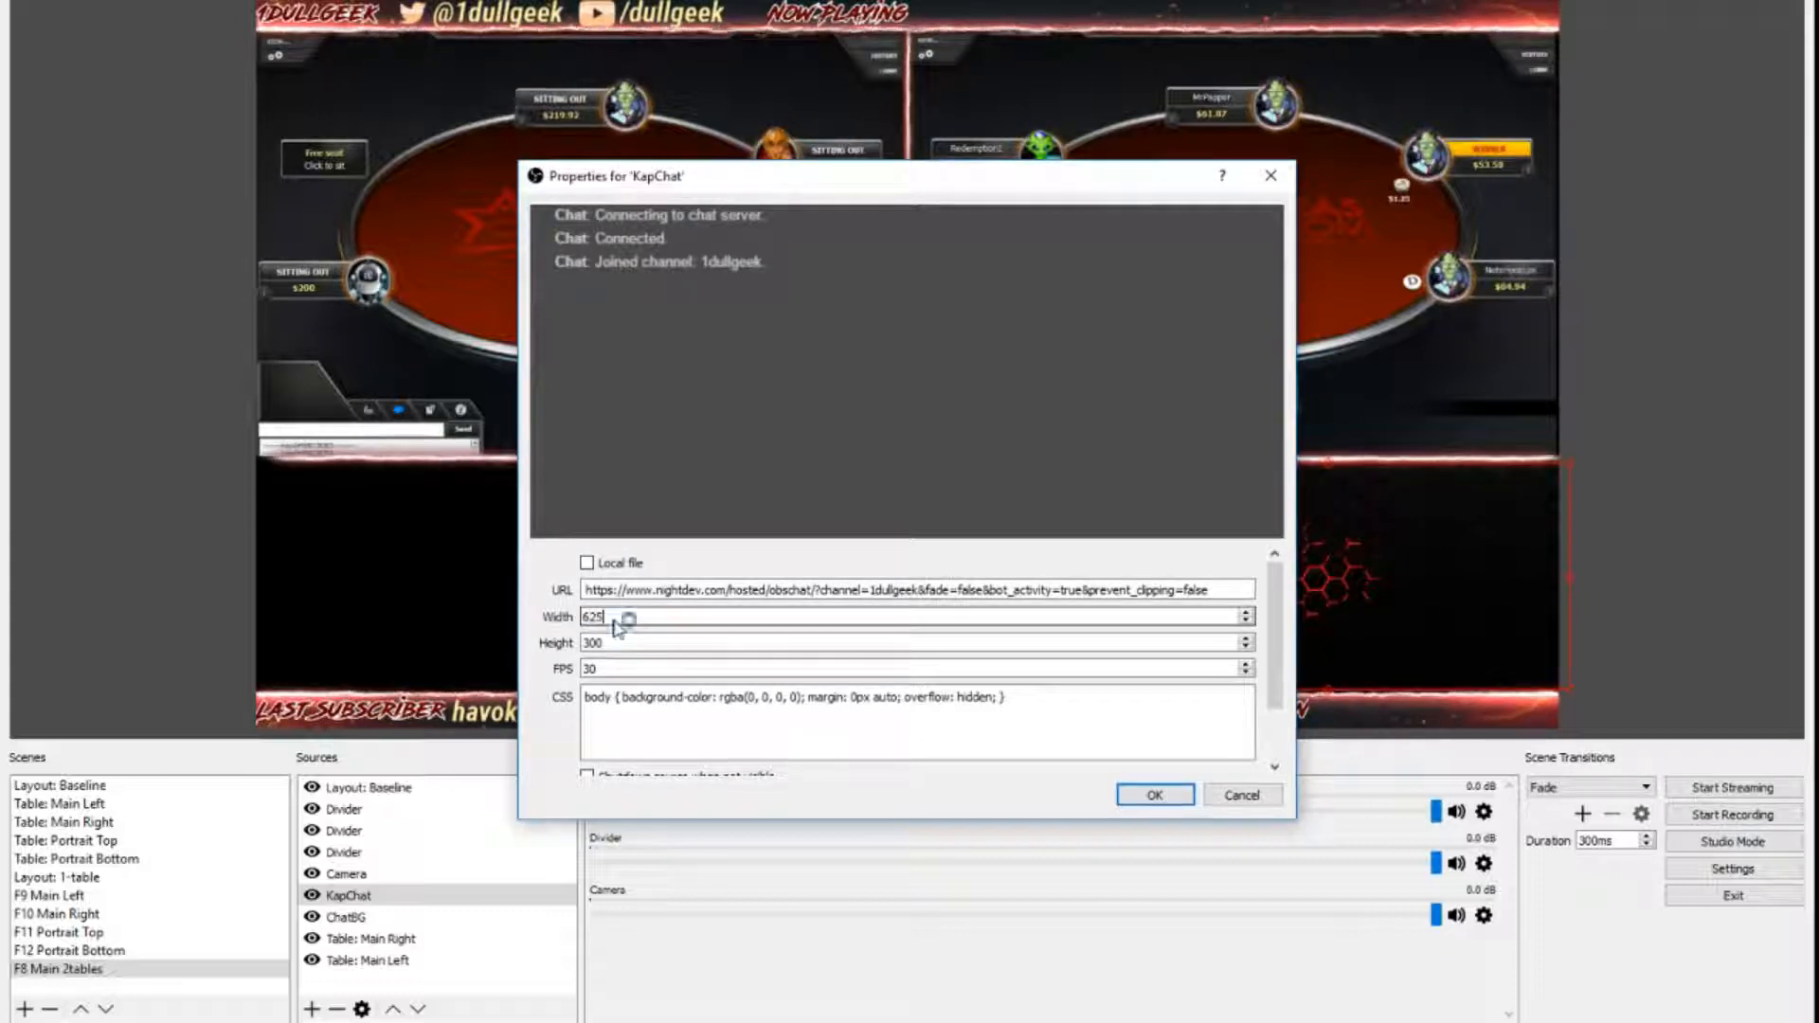
key(Return)
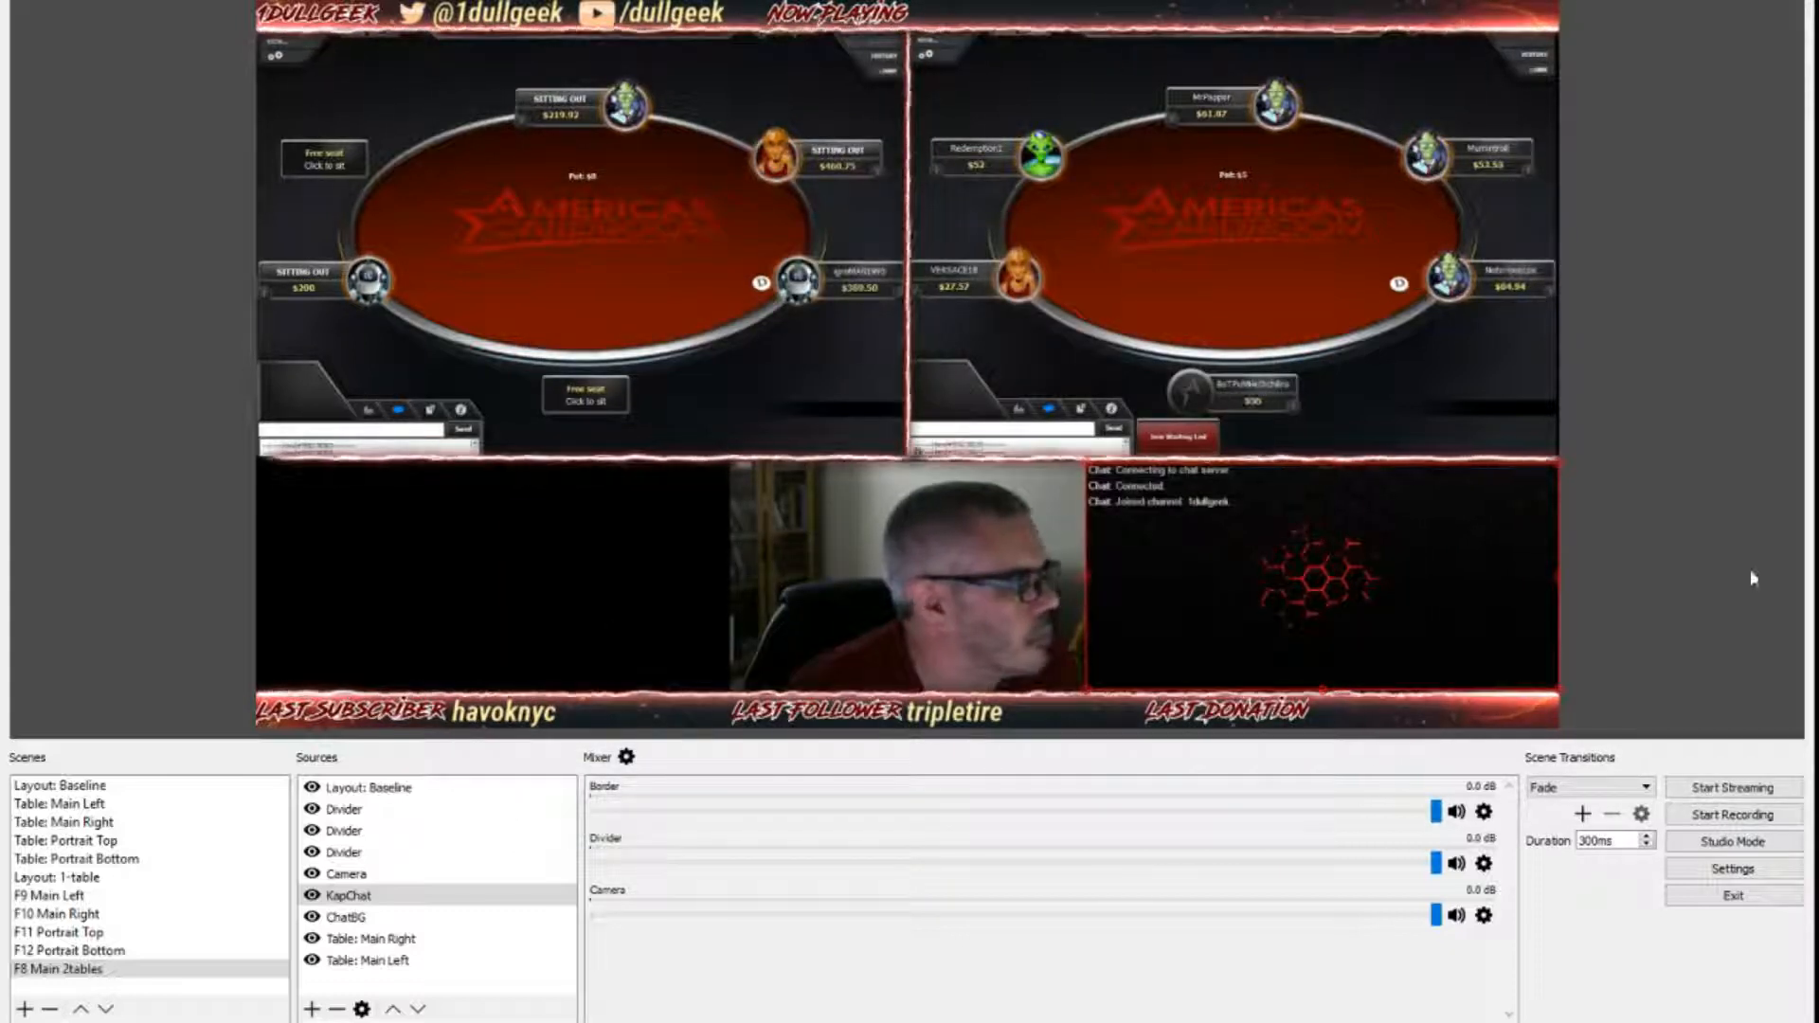
click(1751, 574)
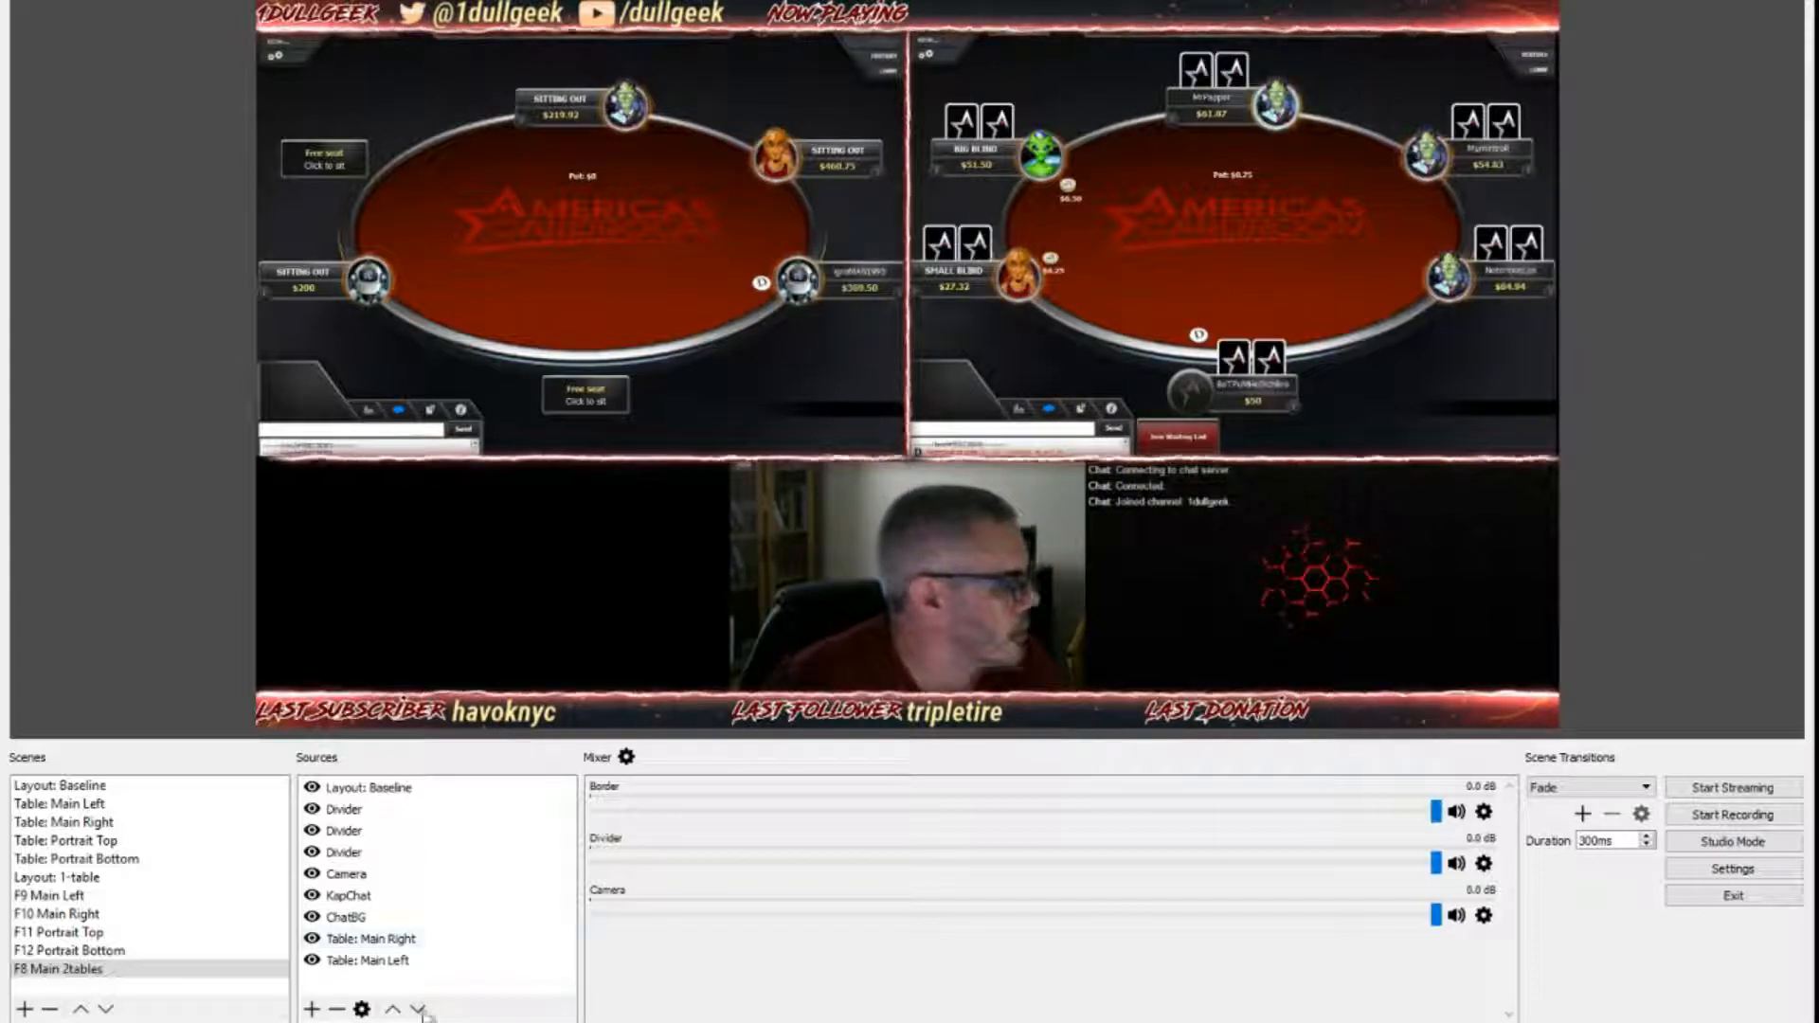
click(311, 1009)
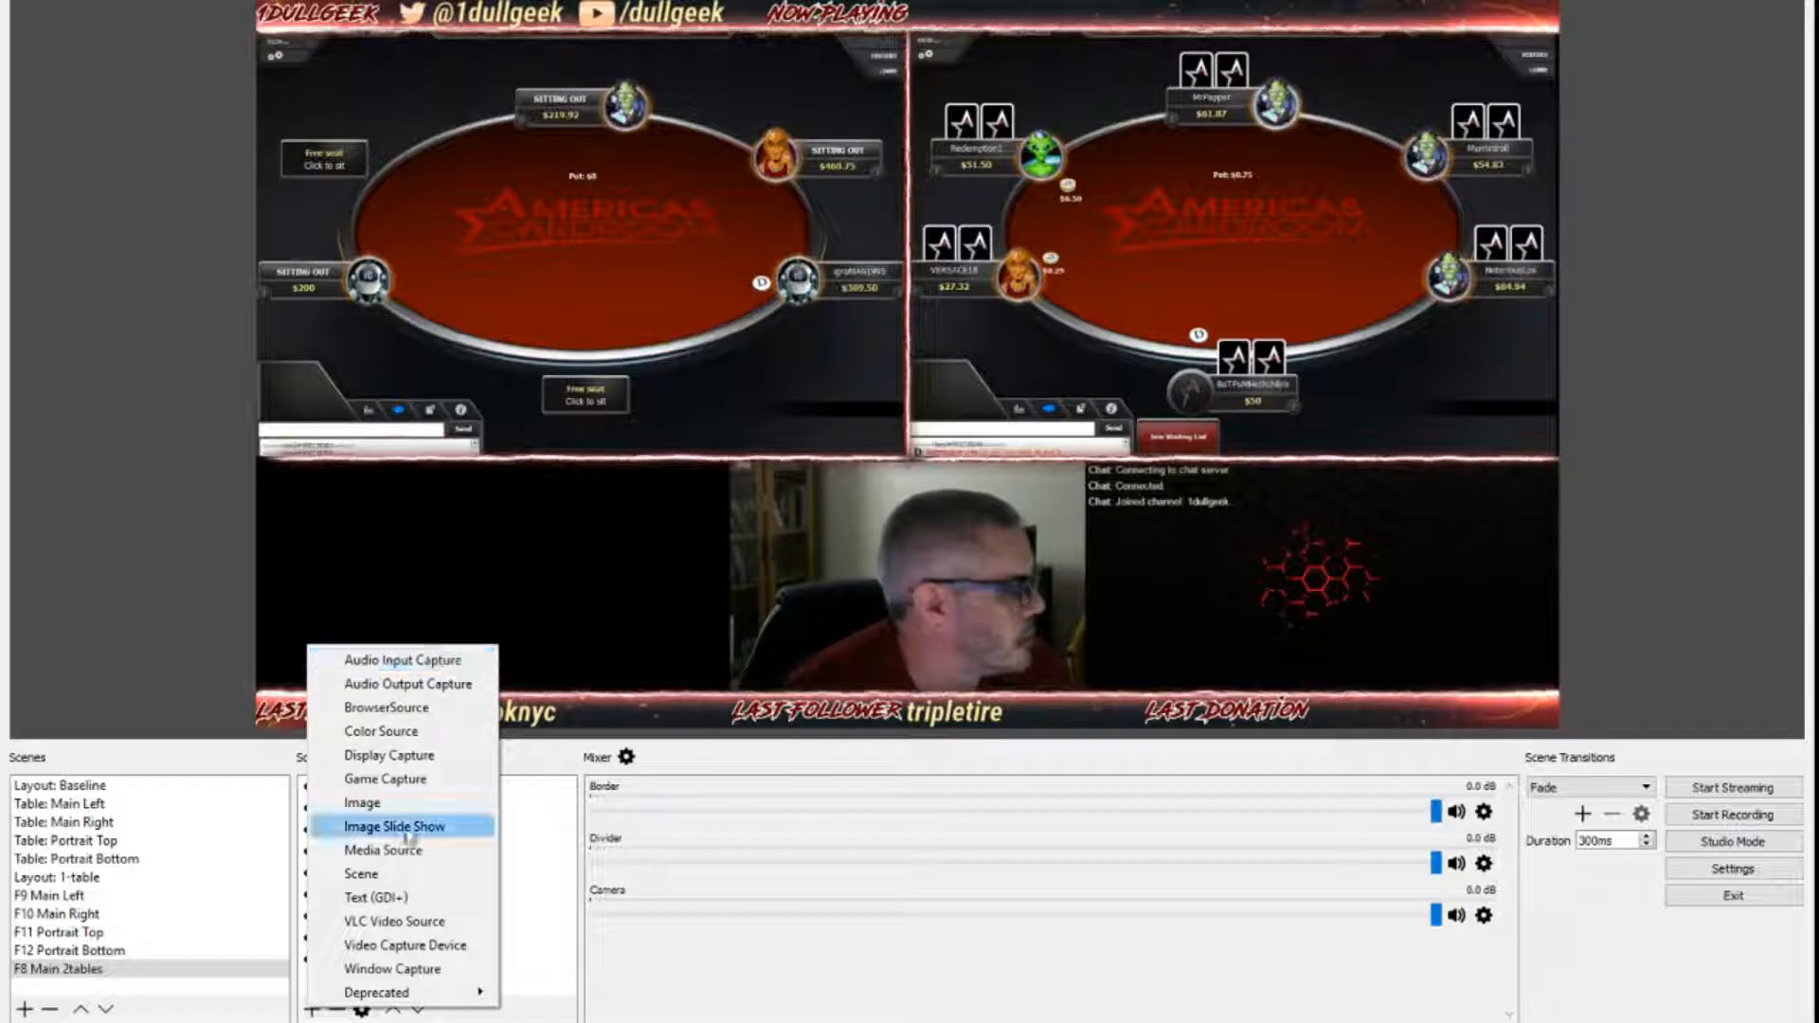
click(408, 707)
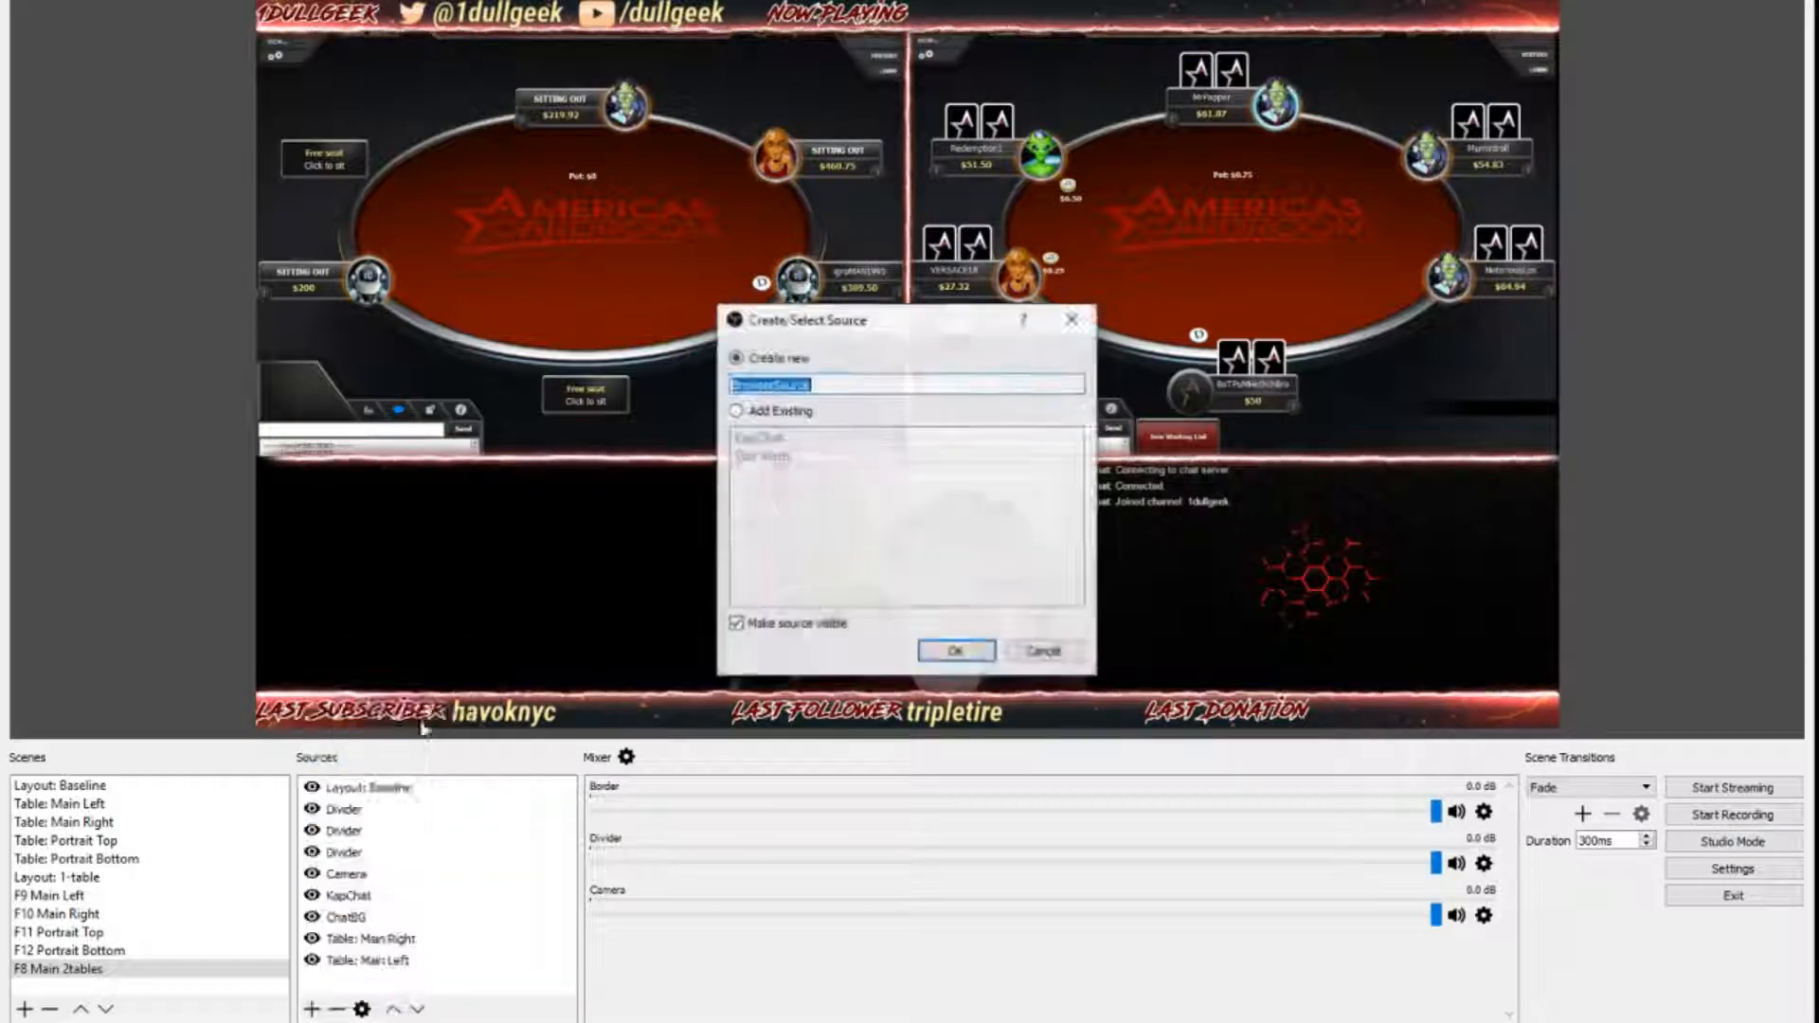
click(1054, 655)
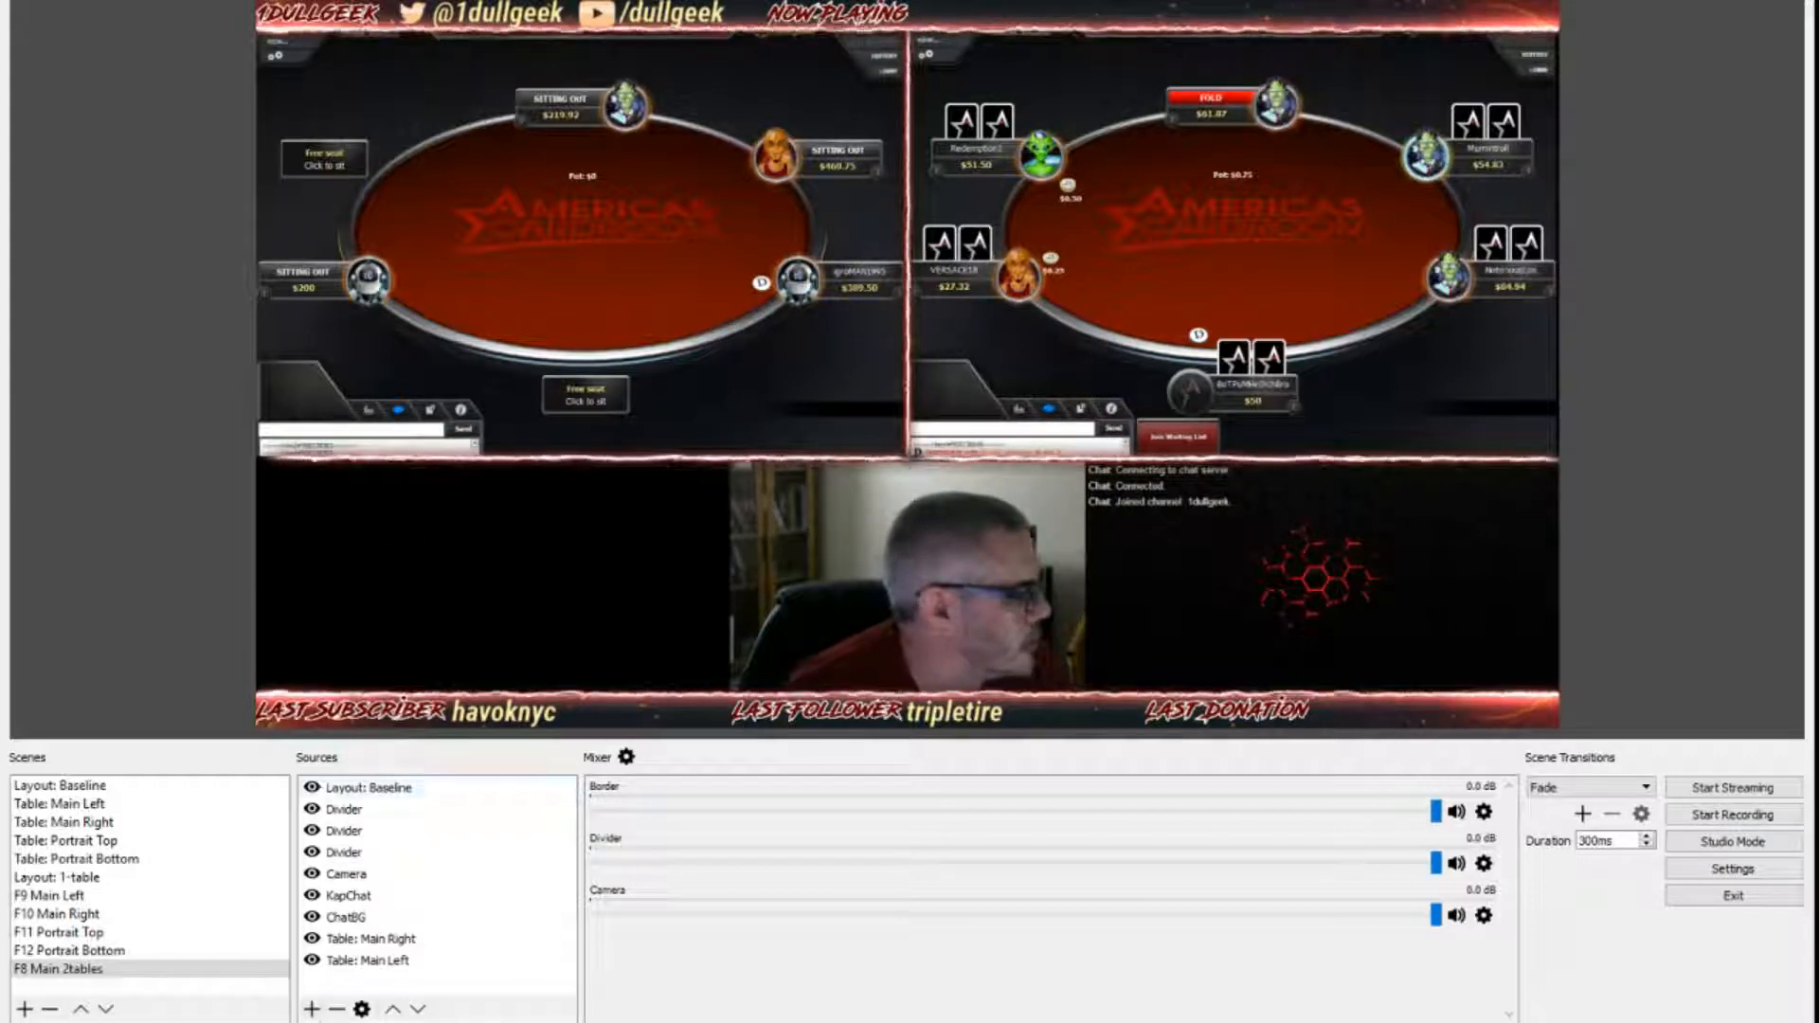
Step: Add the existing Buyins text source and place it in the empty area beneath the left table, against the divider and canvas edge
click(311, 1009)
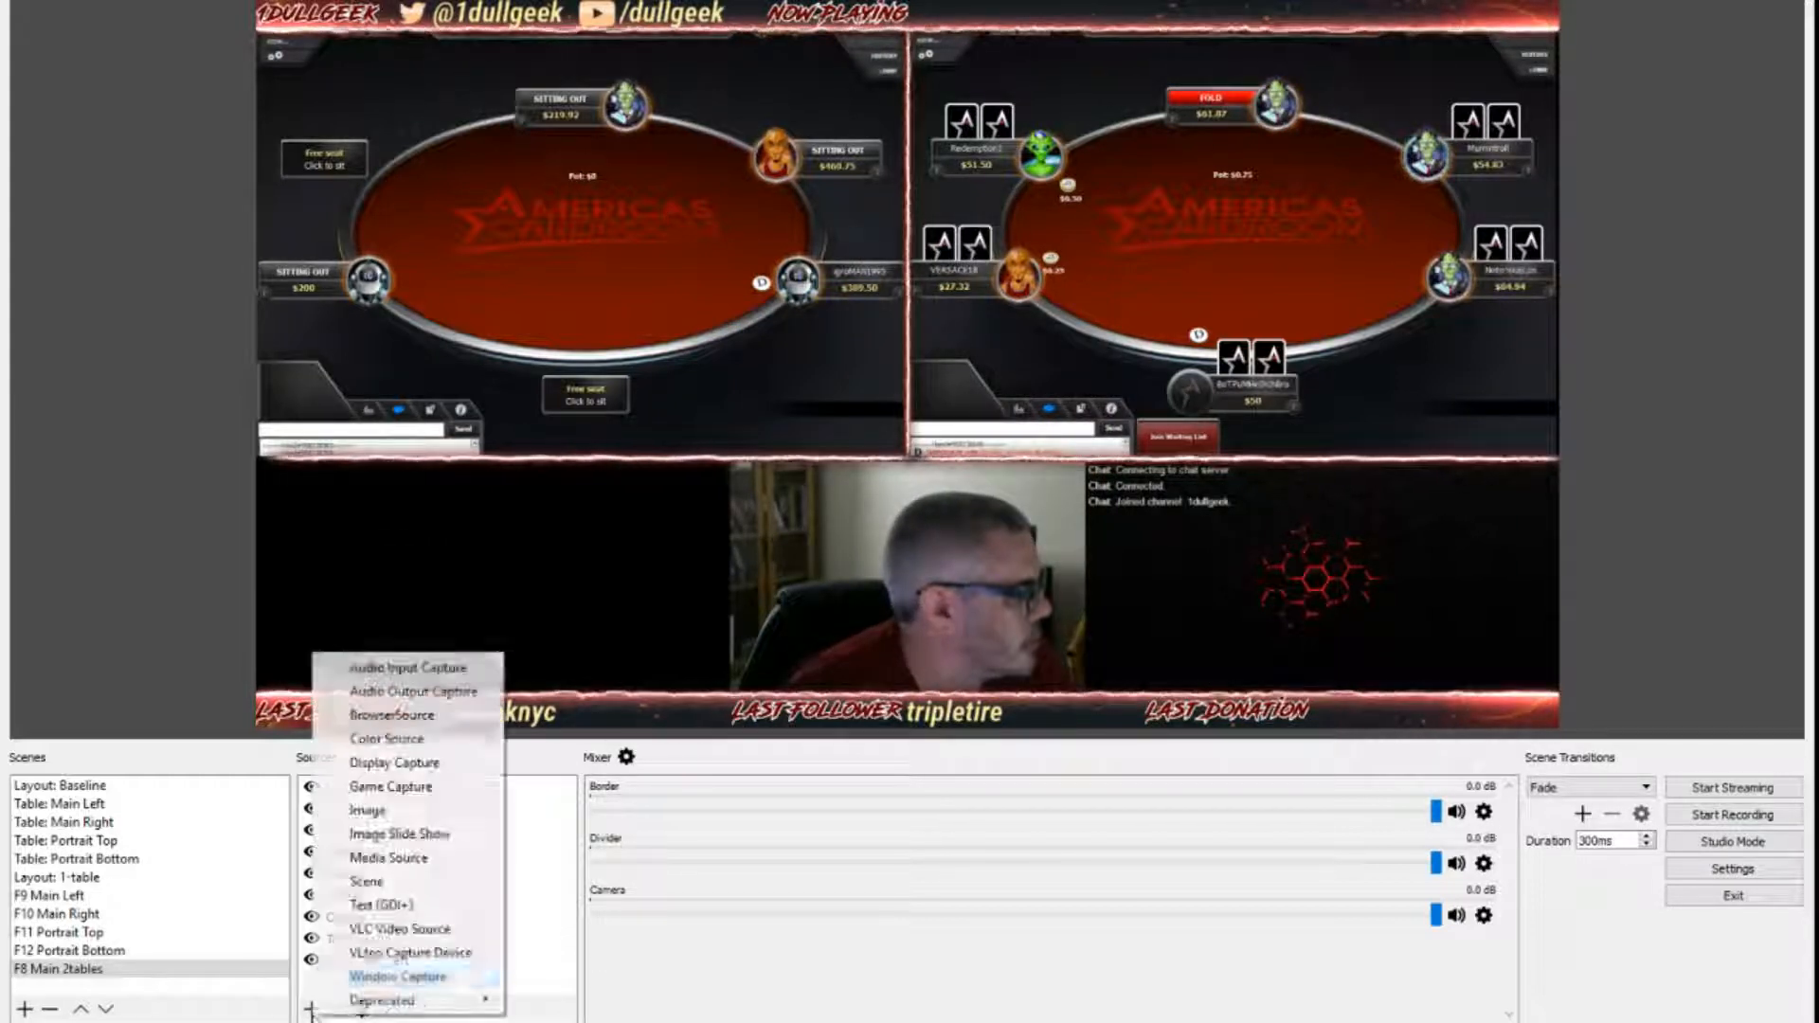
click(408, 905)
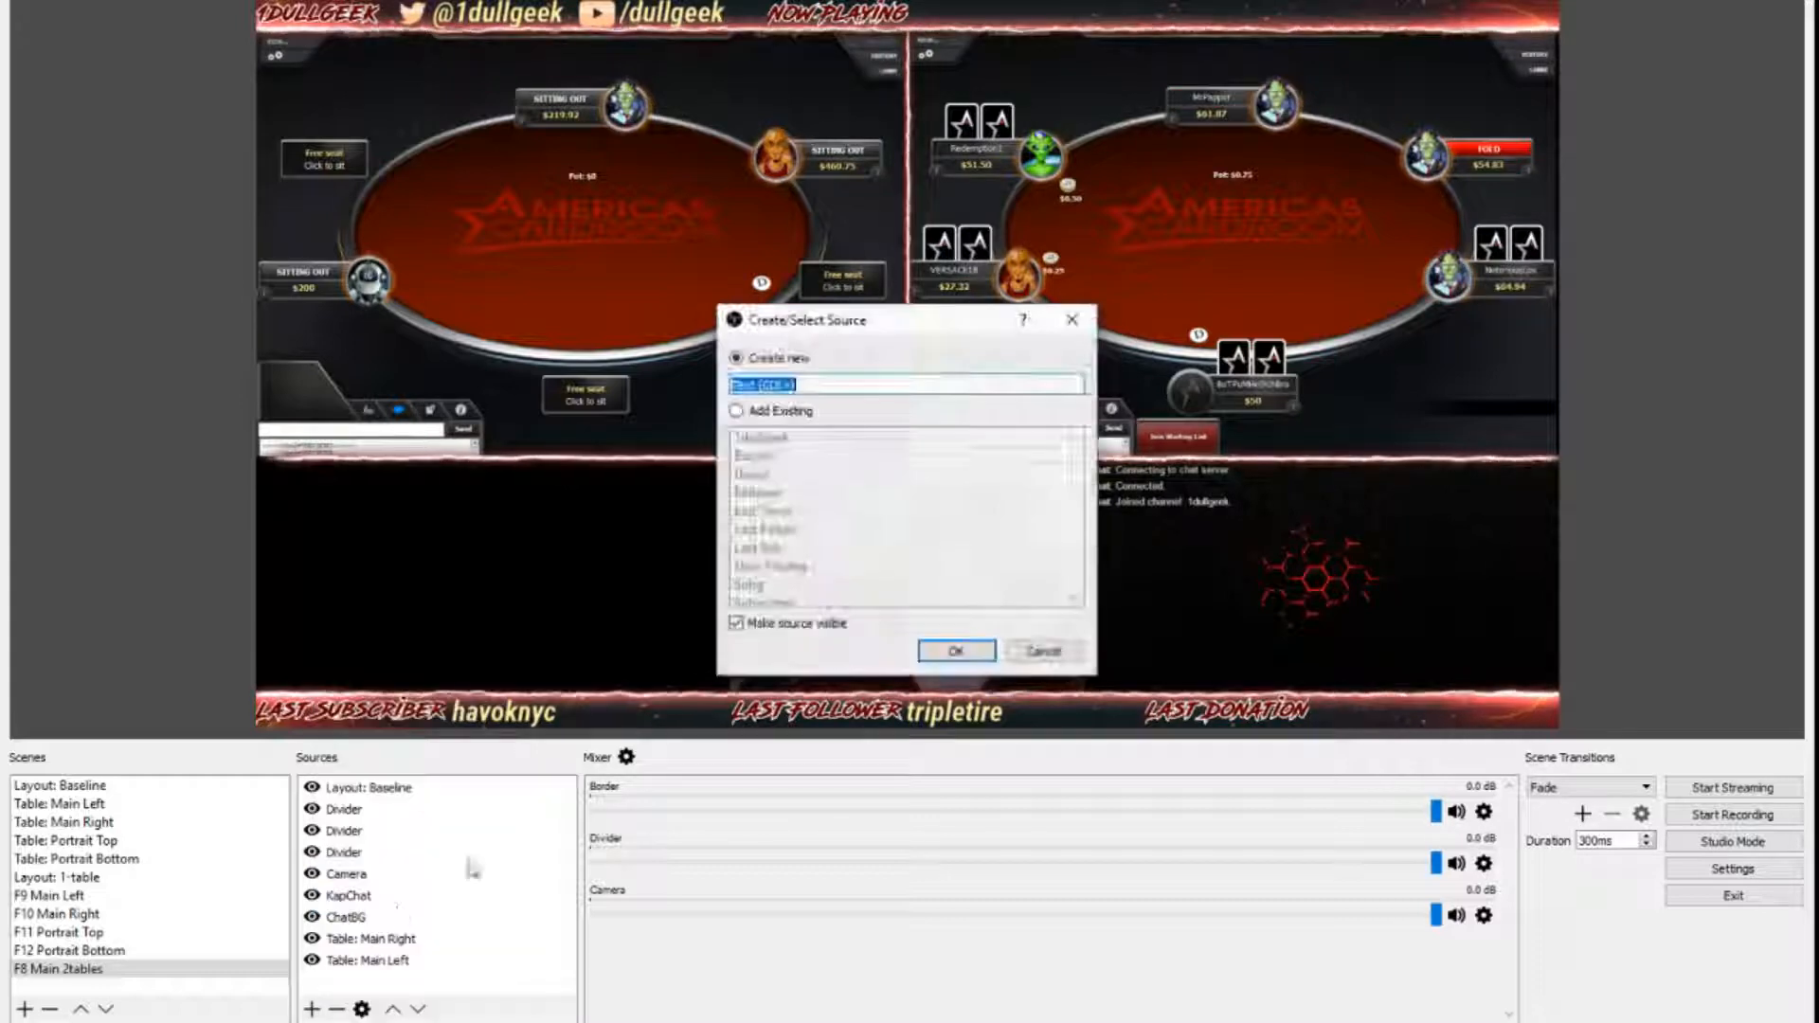
click(737, 413)
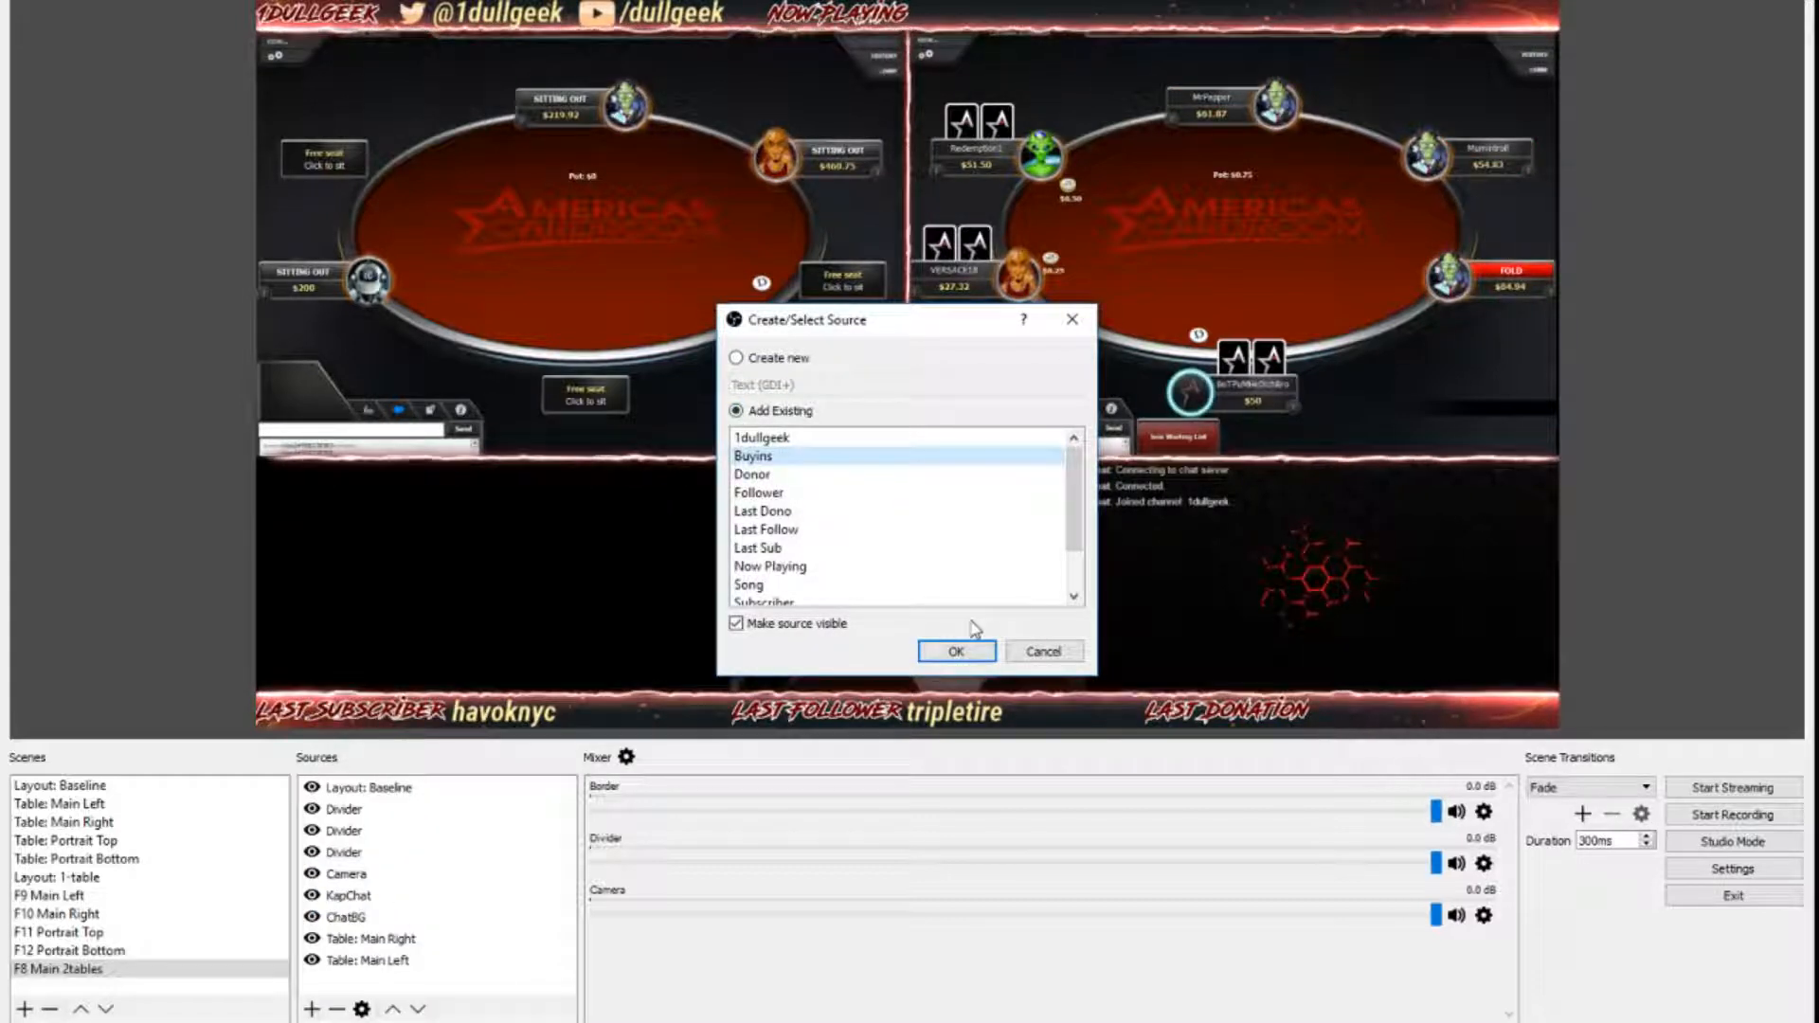
click(954, 651)
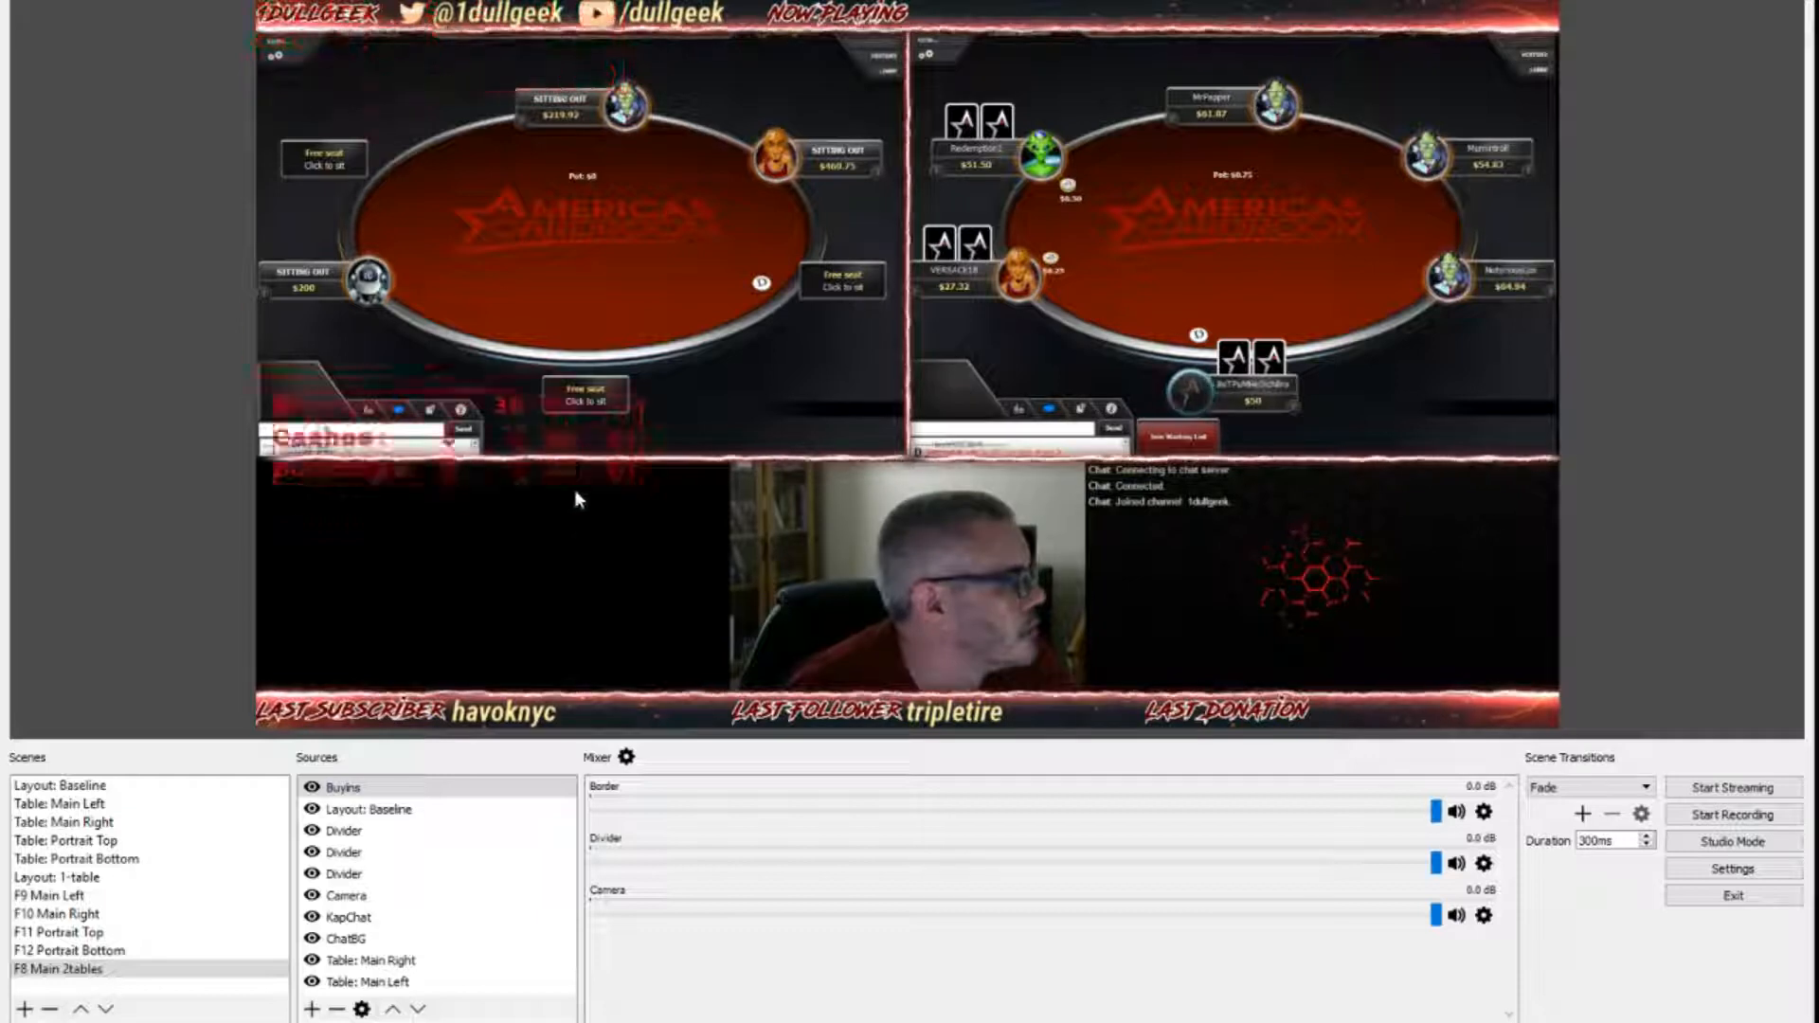
drag(574, 489, 552, 546)
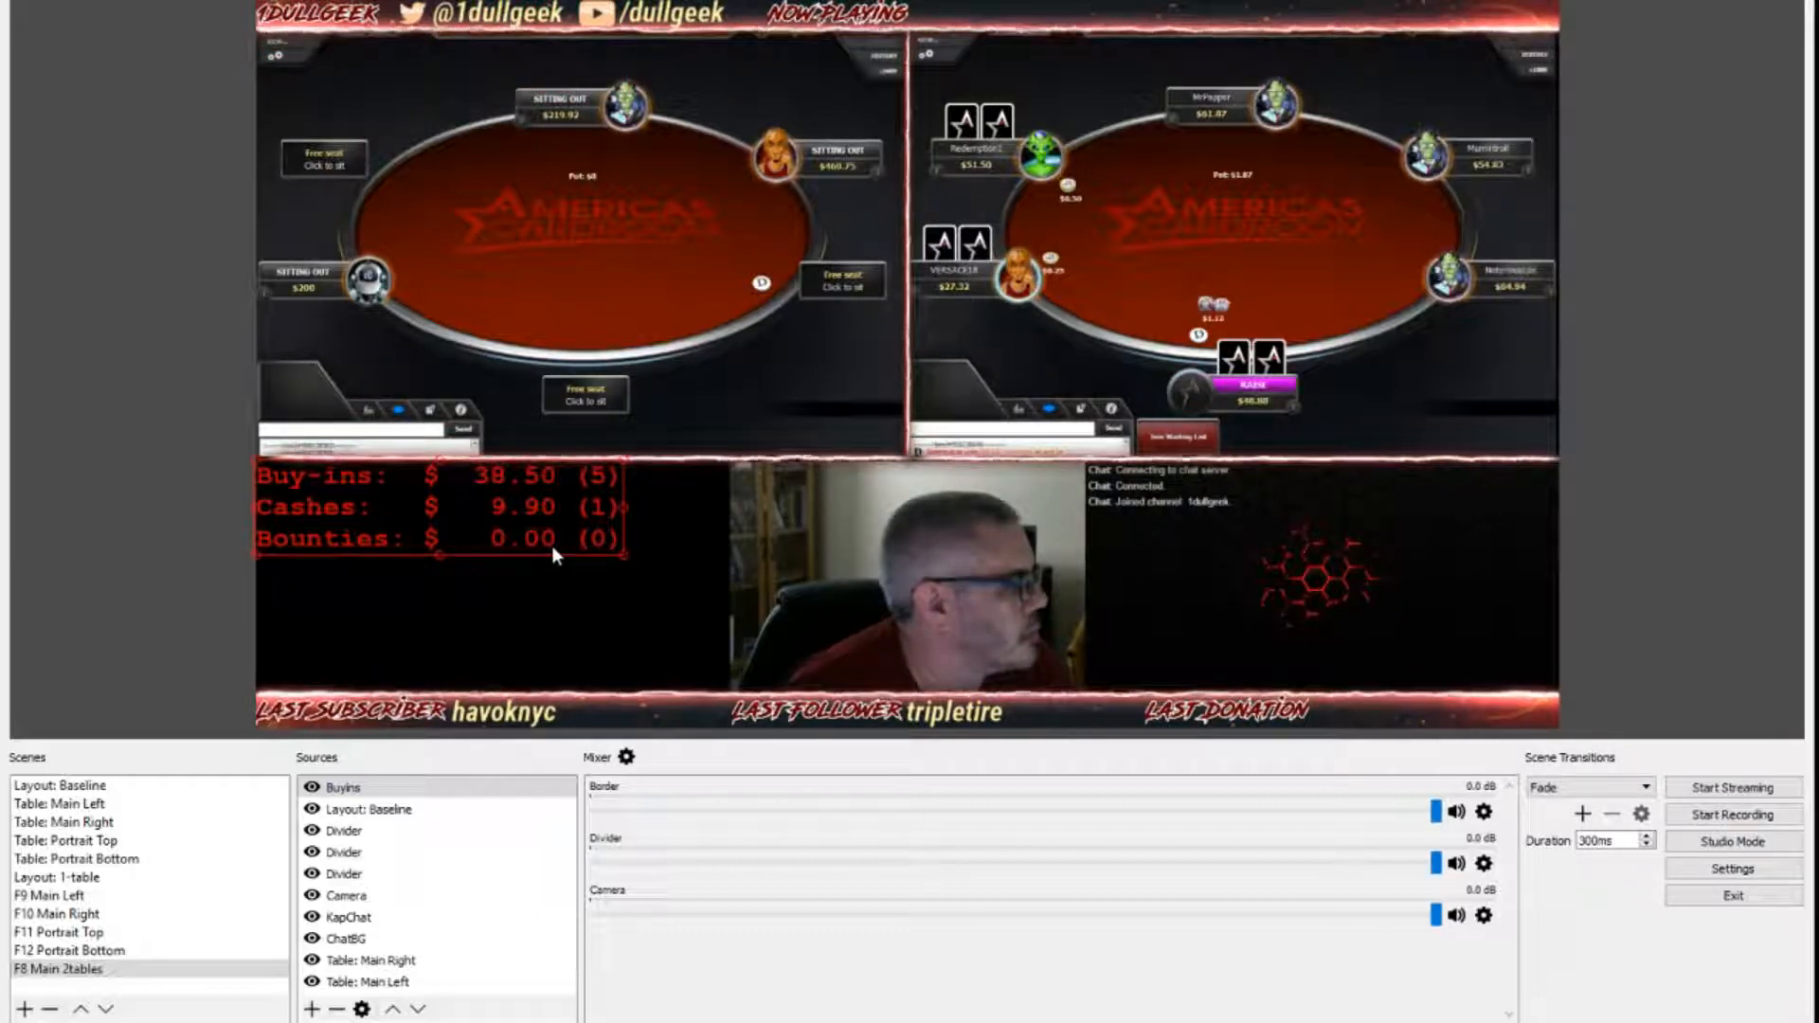
Step: Move Buyins down the source order so it sits between Camera and KapChat
click(418, 1010)
click(418, 1009)
click(418, 1010)
click(418, 1010)
click(418, 1009)
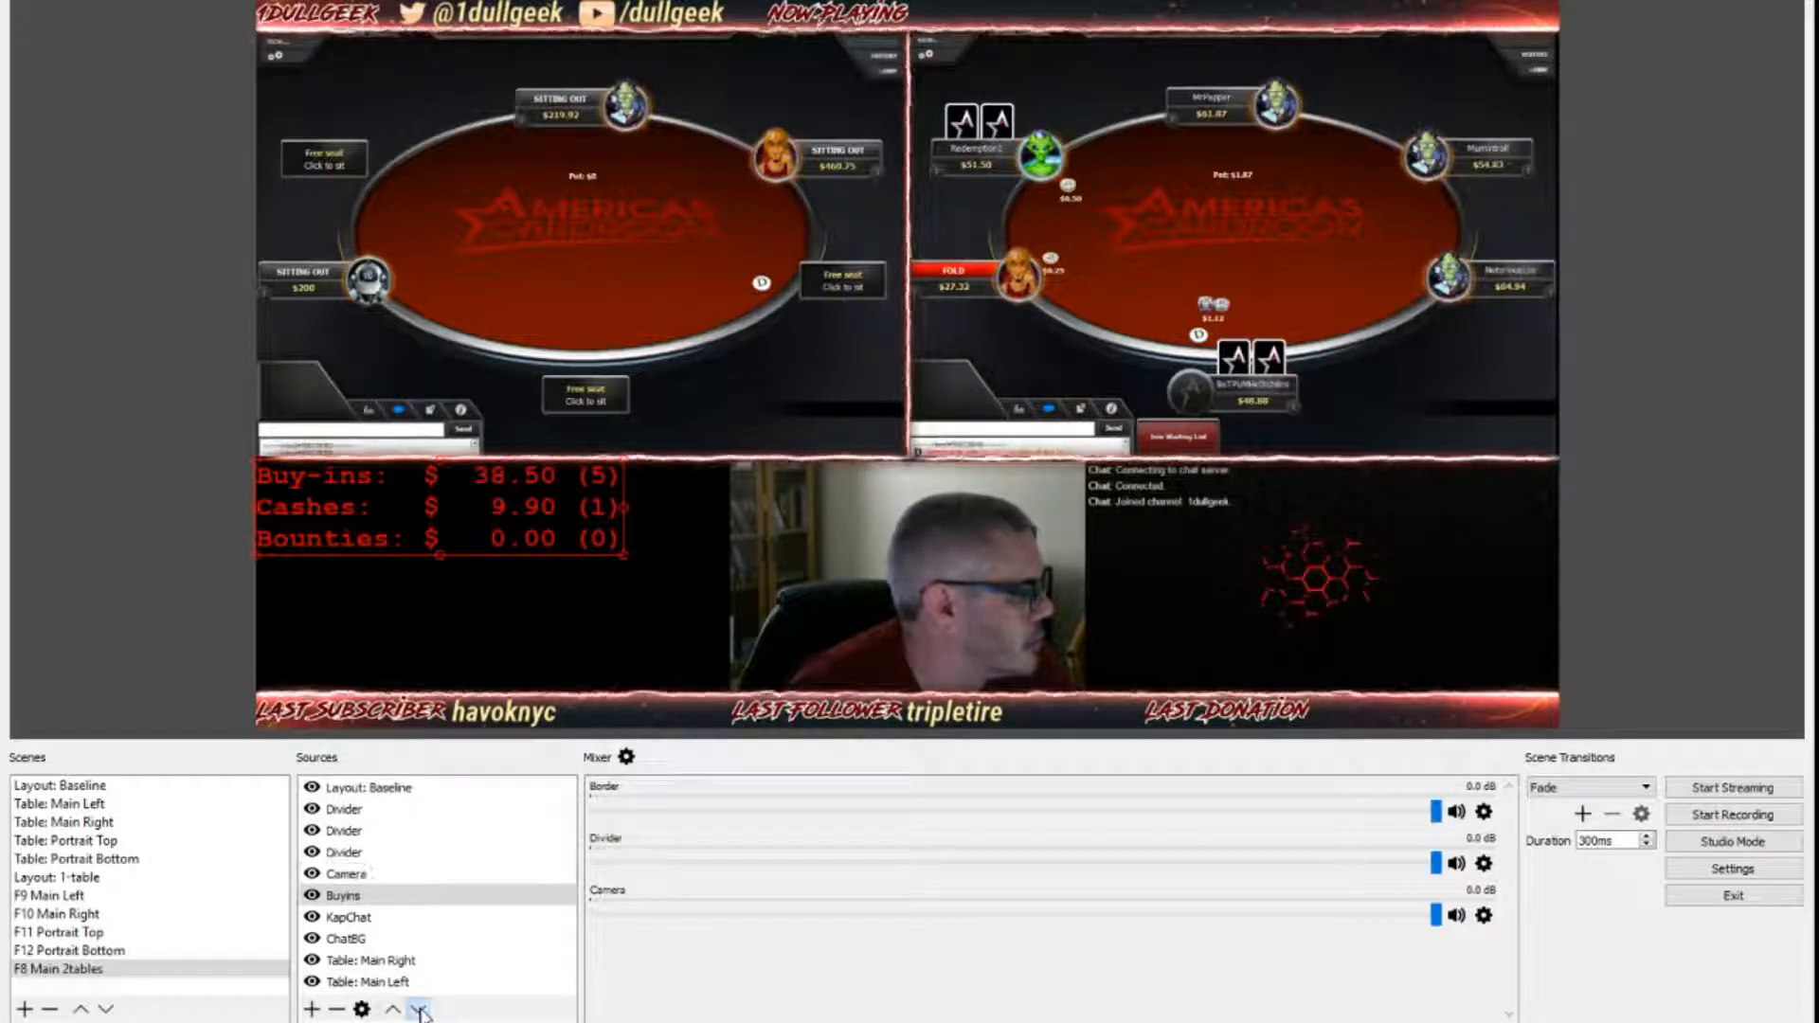
Step: Add the existing SlideShow image slide show and crop a thin strip off both of its sides
click(312, 1009)
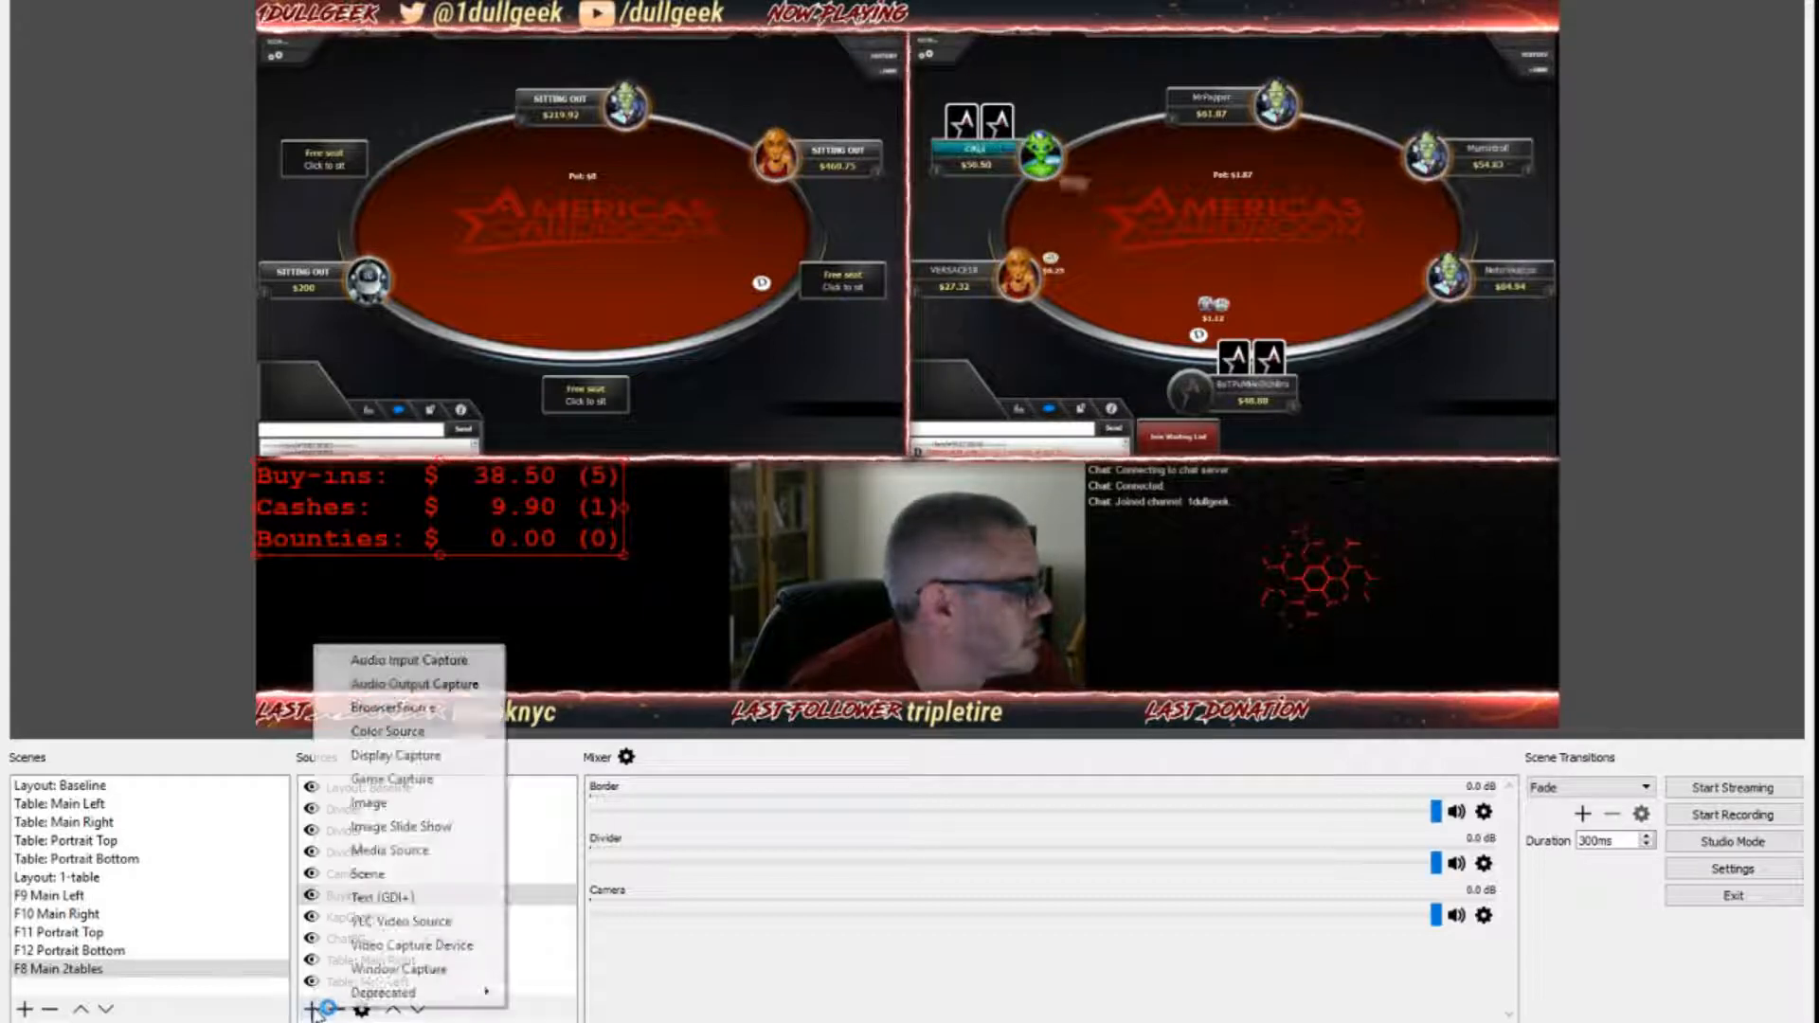
click(403, 826)
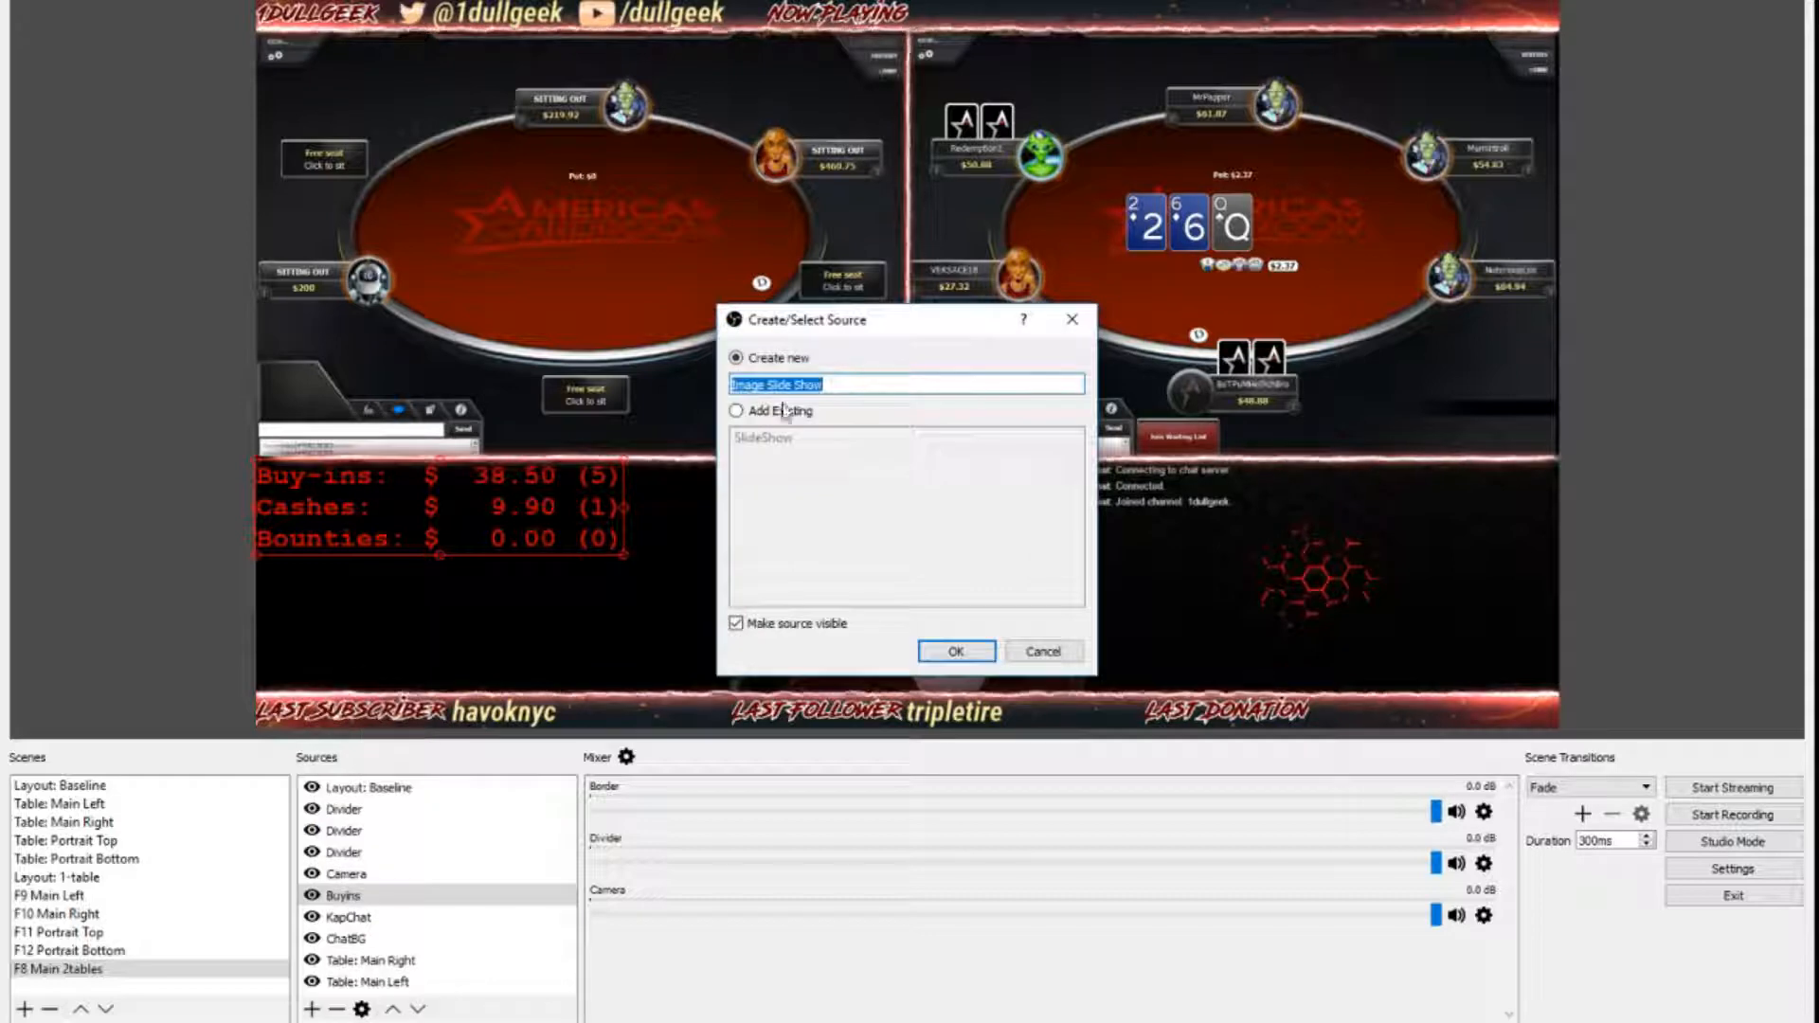
click(736, 412)
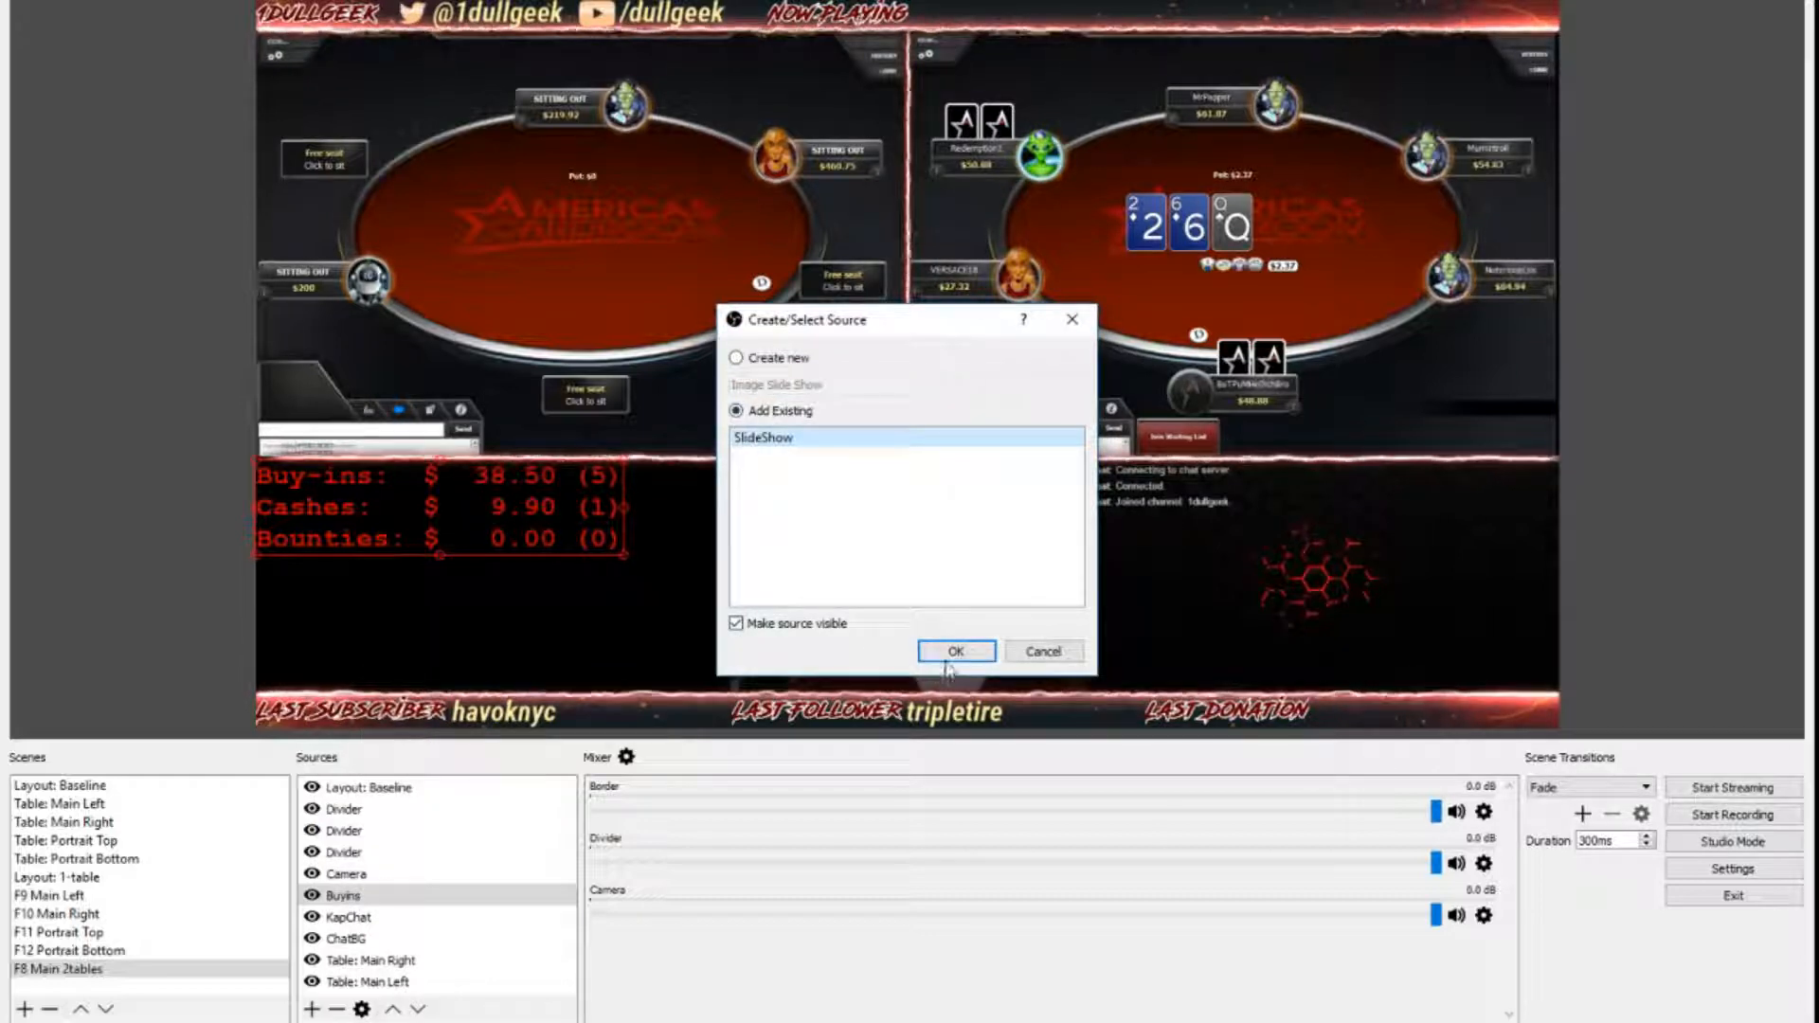
click(948, 658)
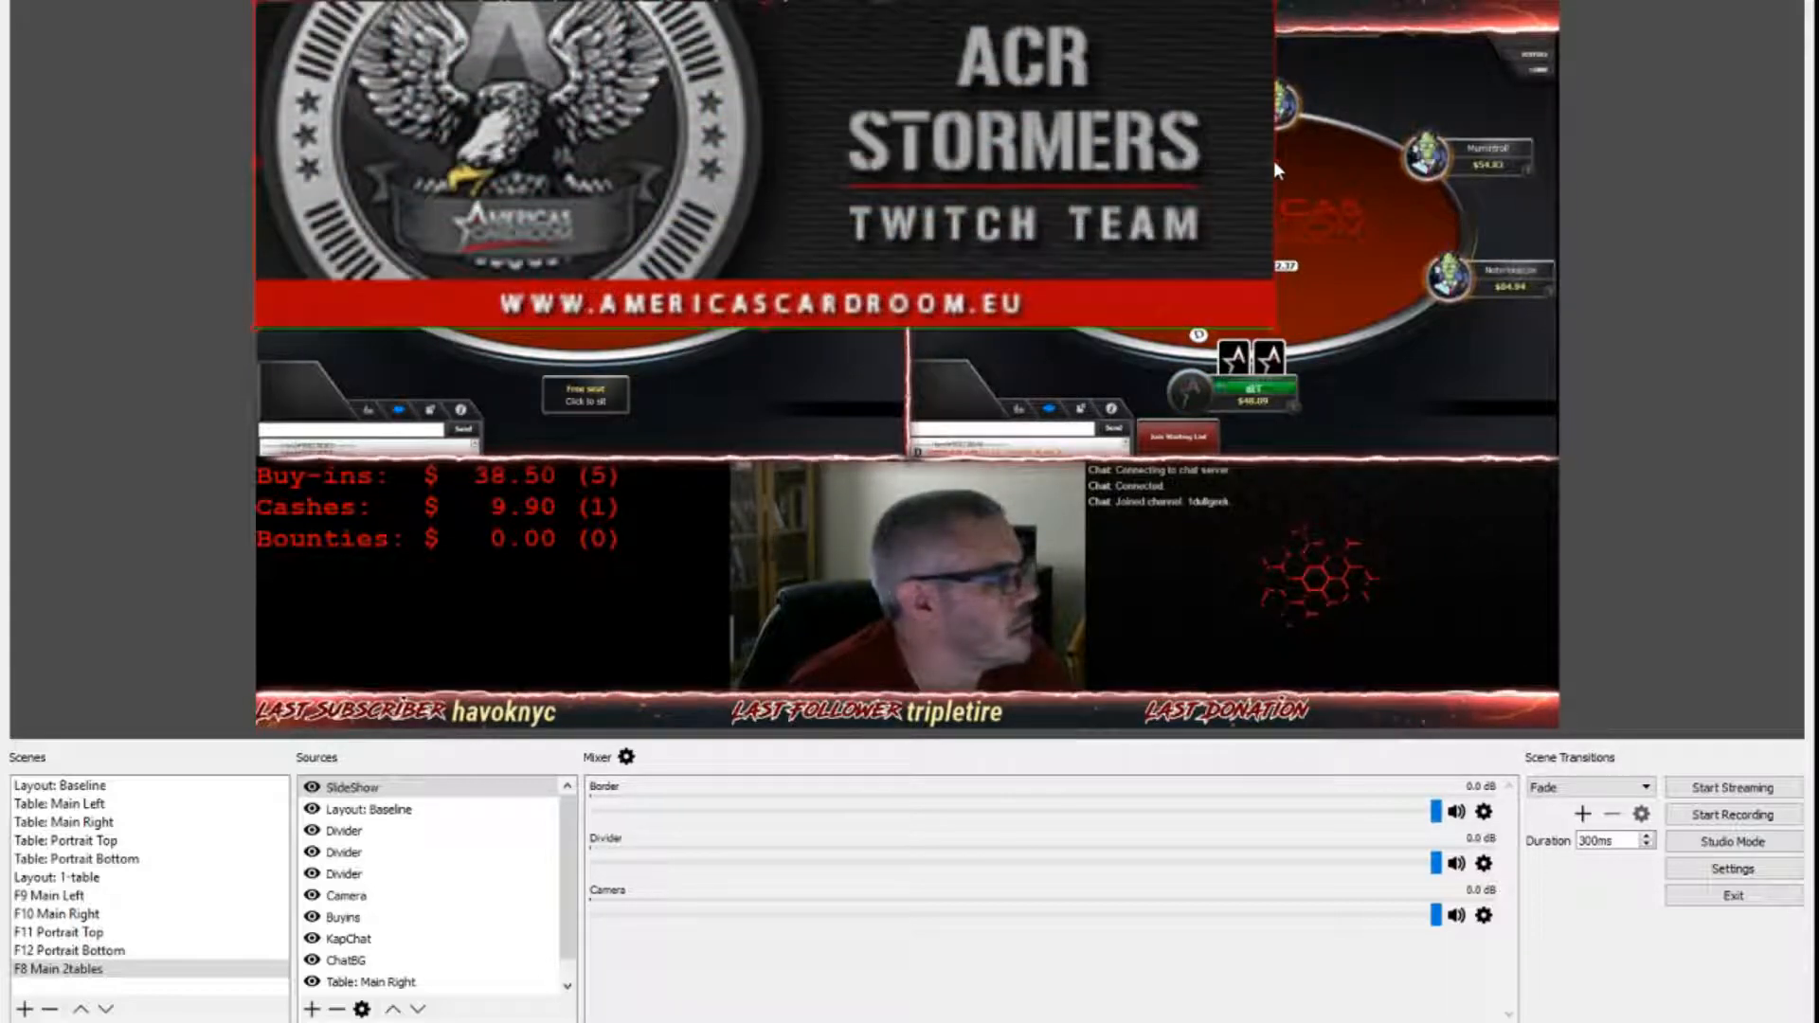
drag(1275, 168, 1265, 174)
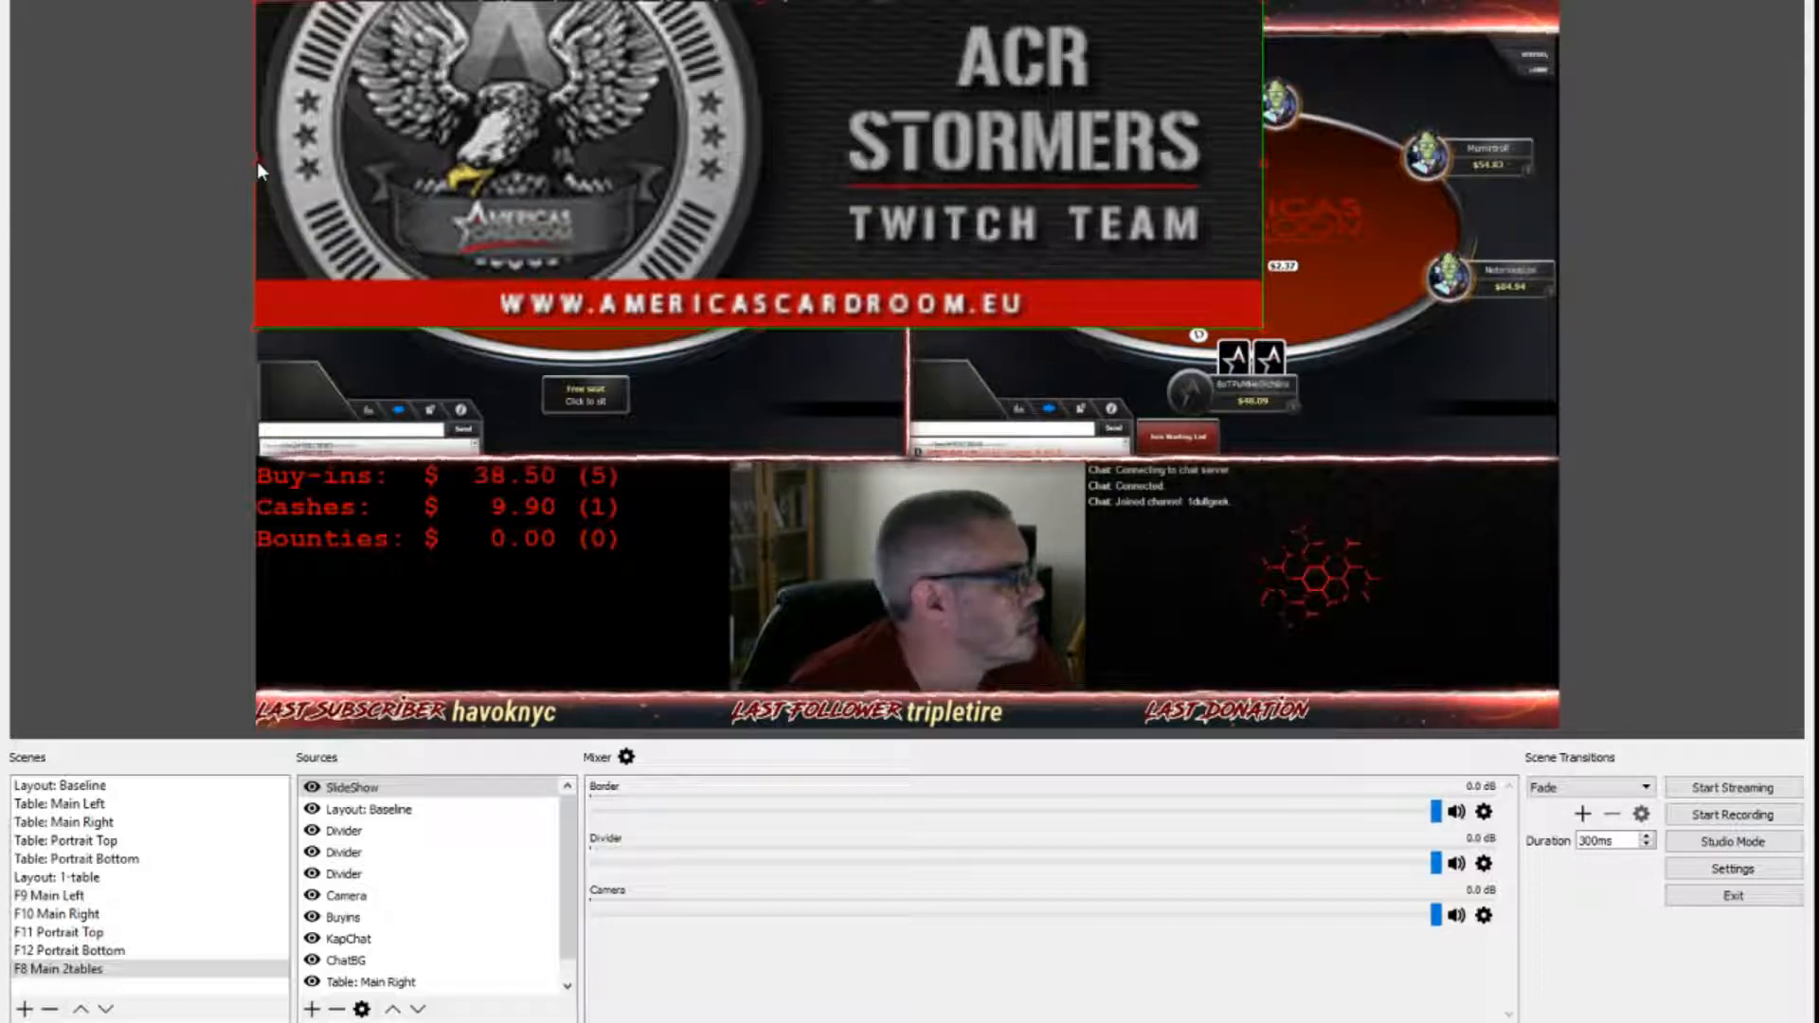
drag(258, 169, 265, 174)
Step: Move the slide show onto the lower border at the canvas's left edge and shrink it to fit beneath the Buyins text
drag(483, 180, 476, 540)
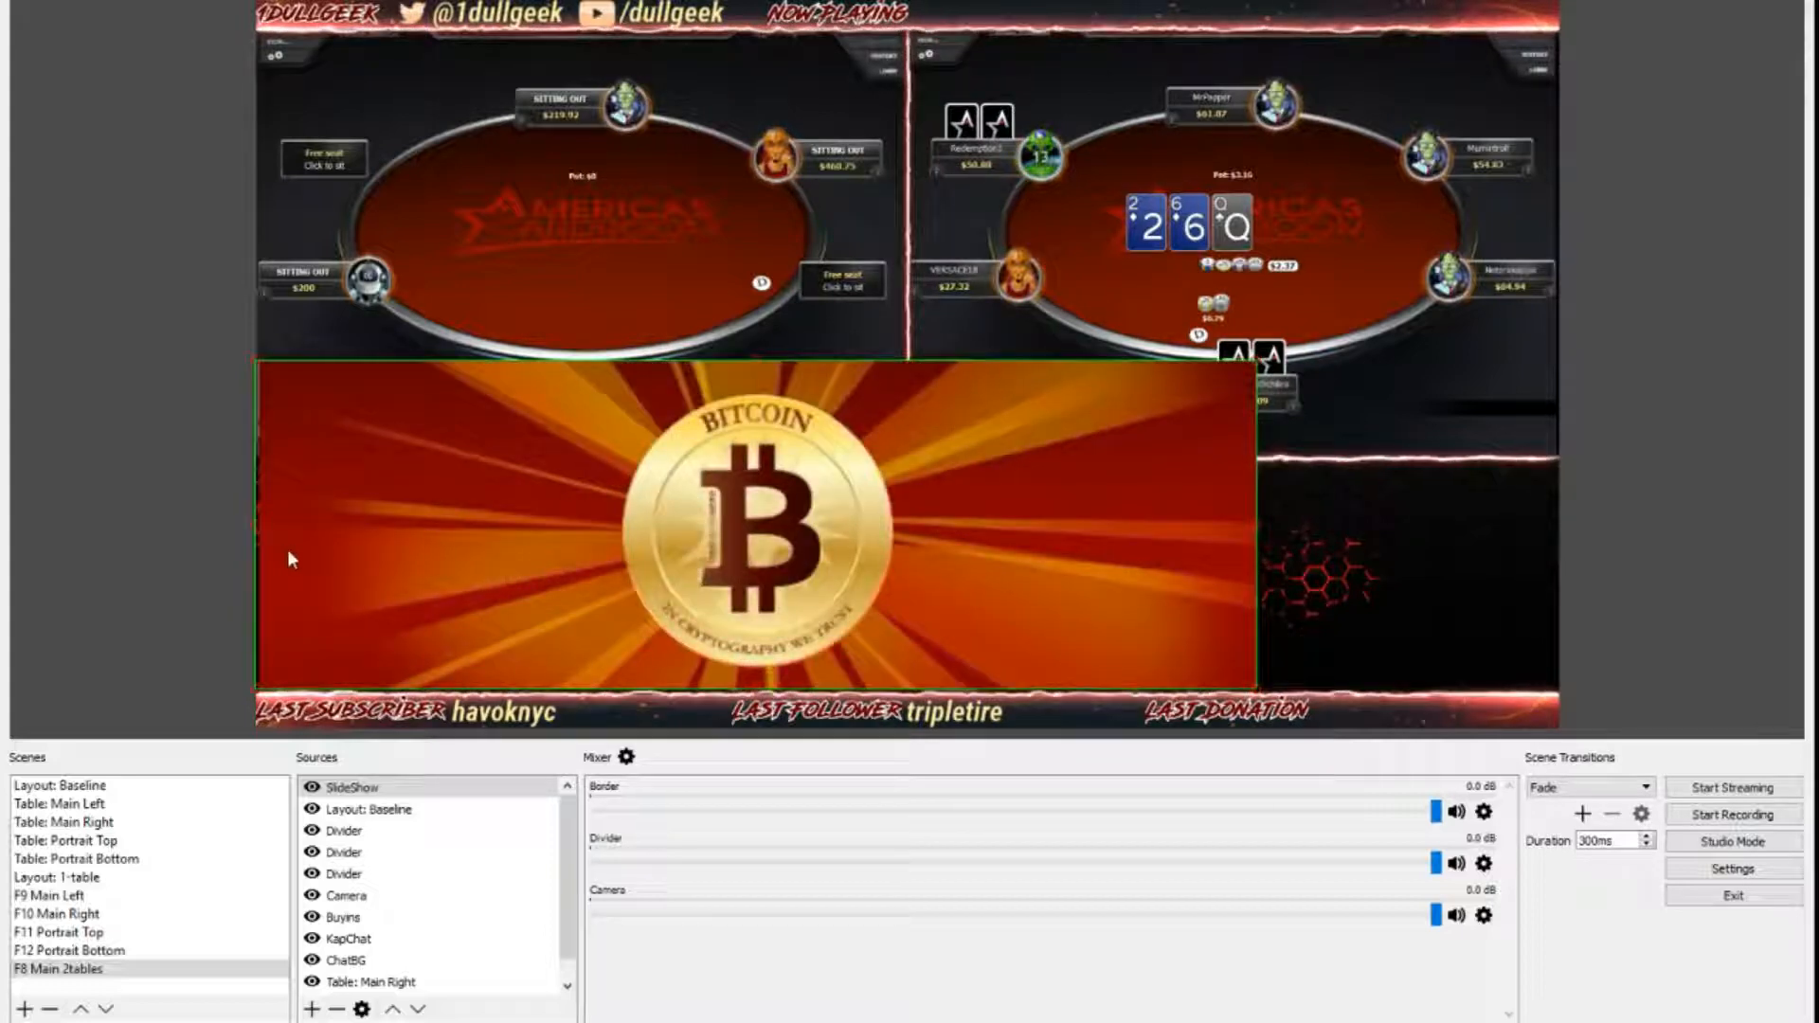
drag(250, 528, 259, 529)
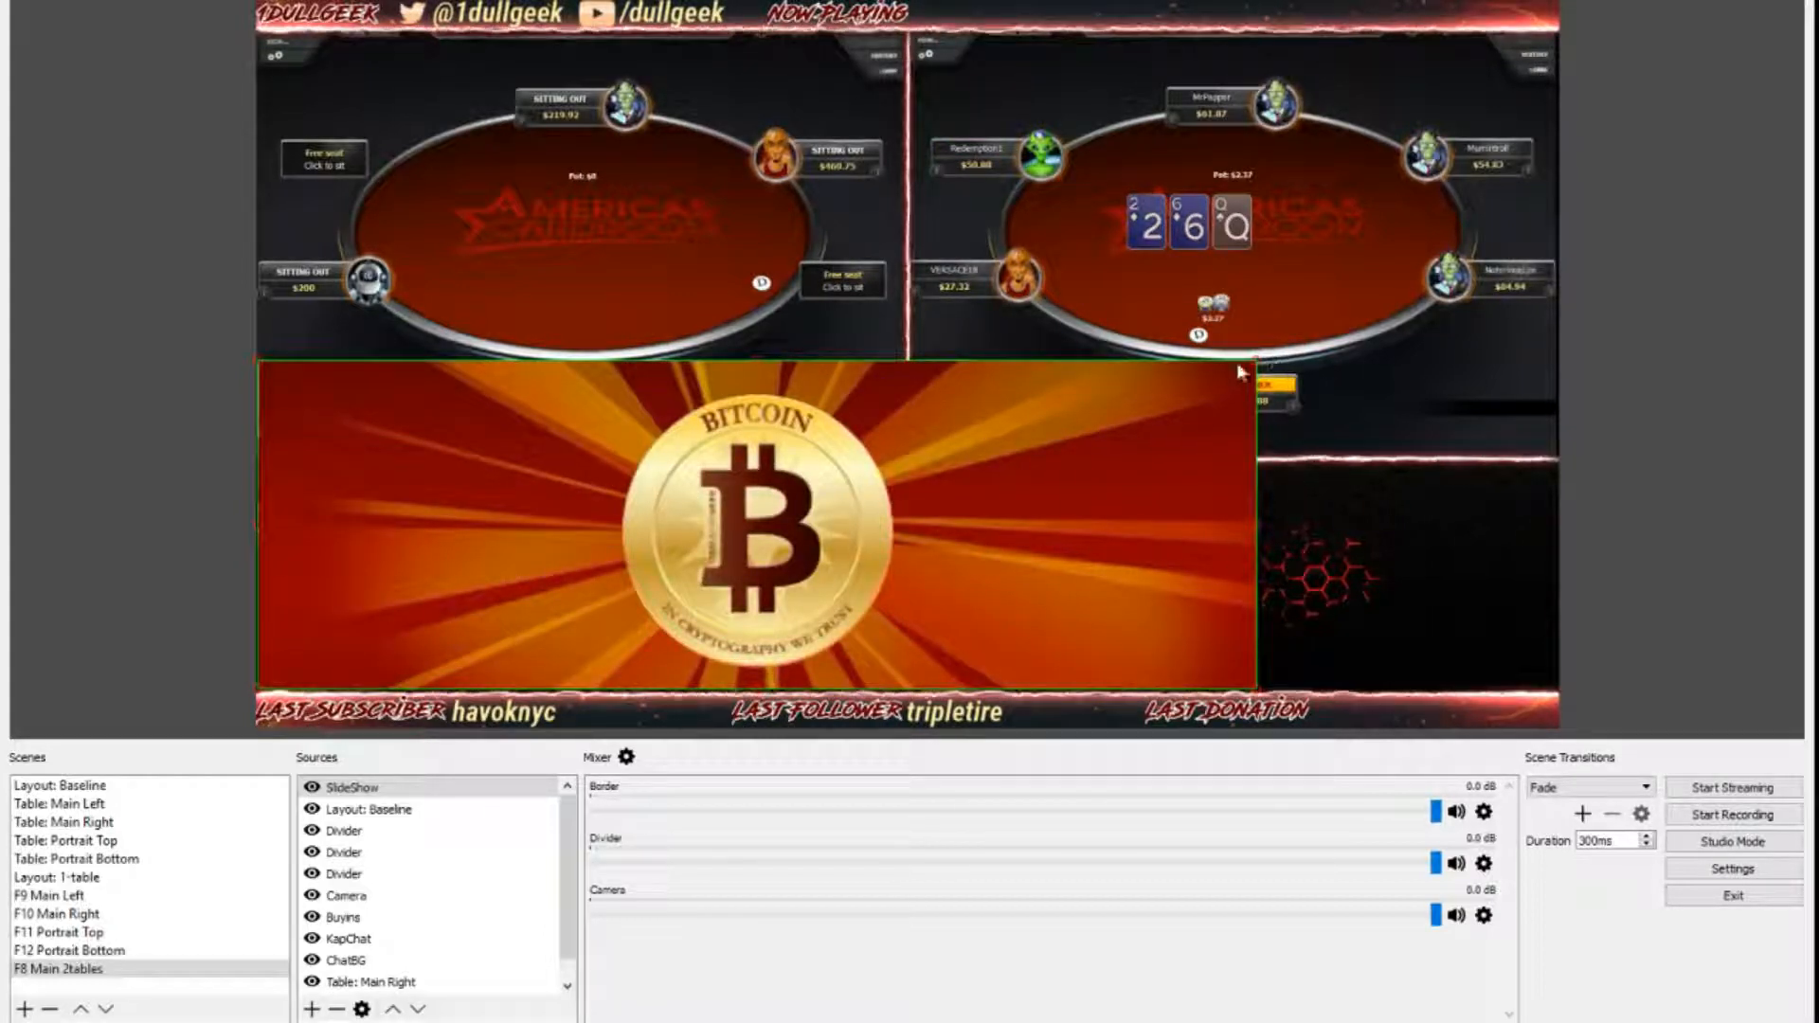
drag(1260, 364, 628, 661)
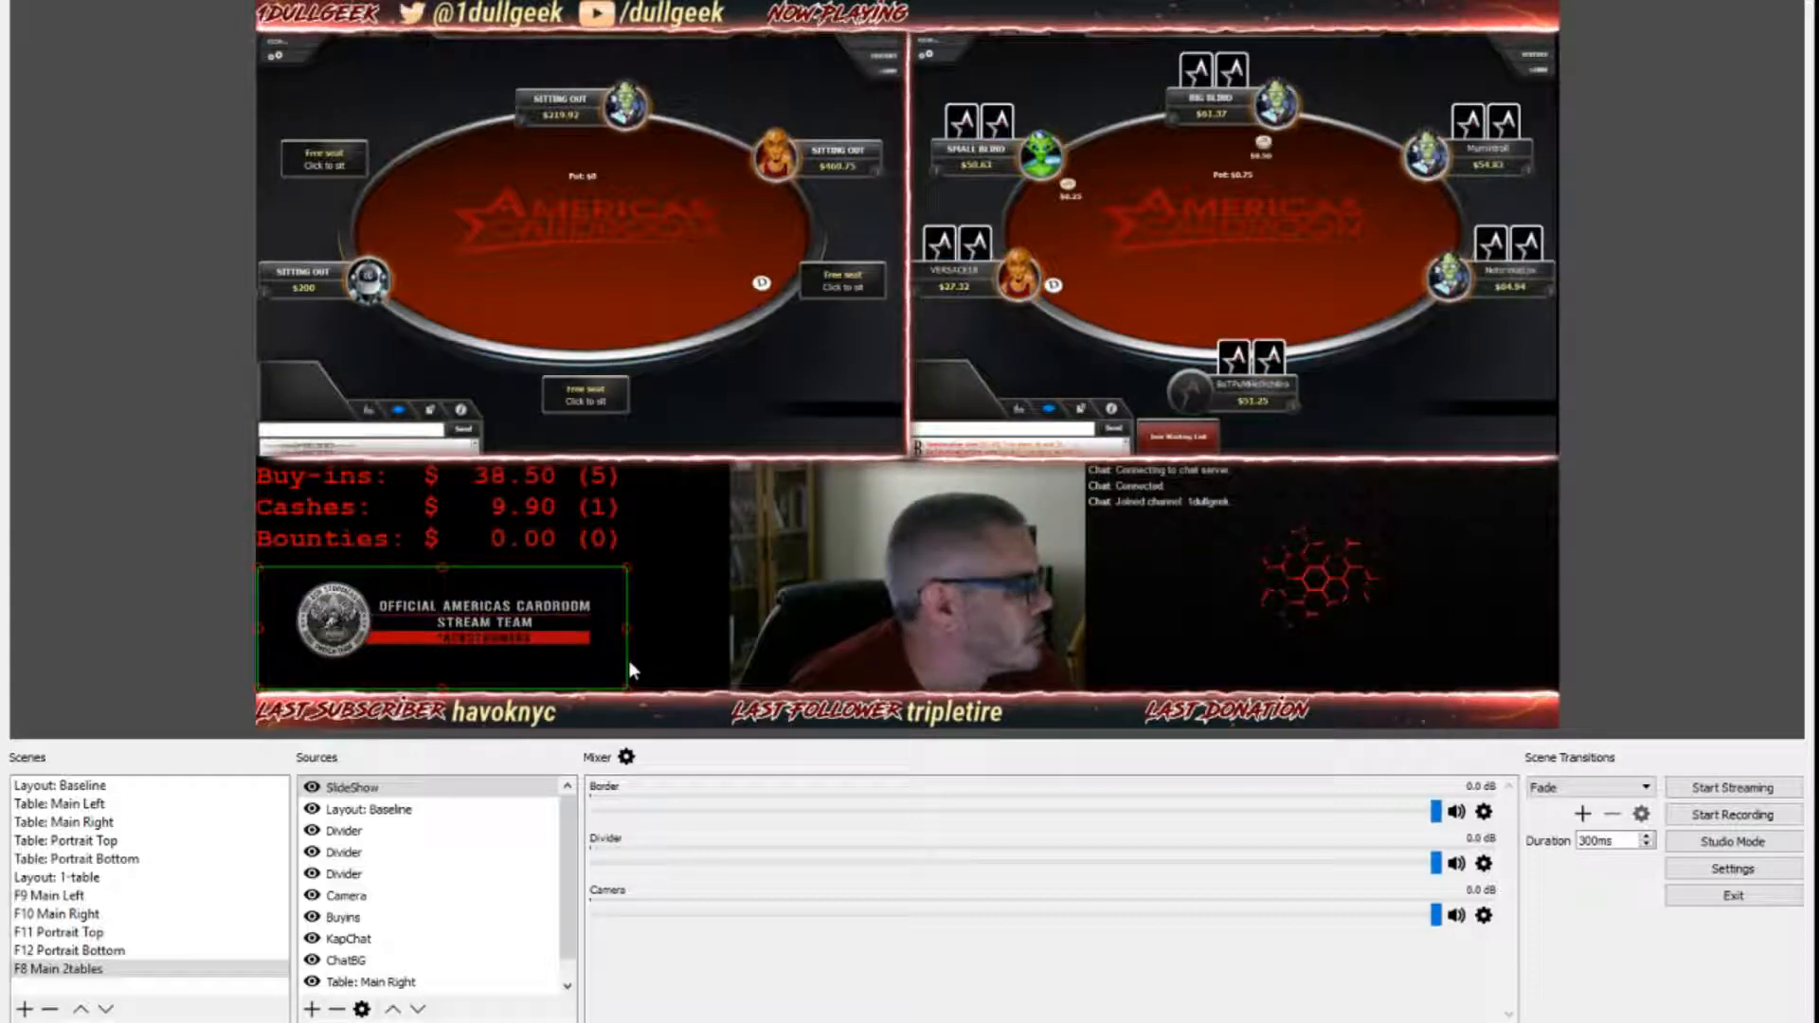
click(98, 578)
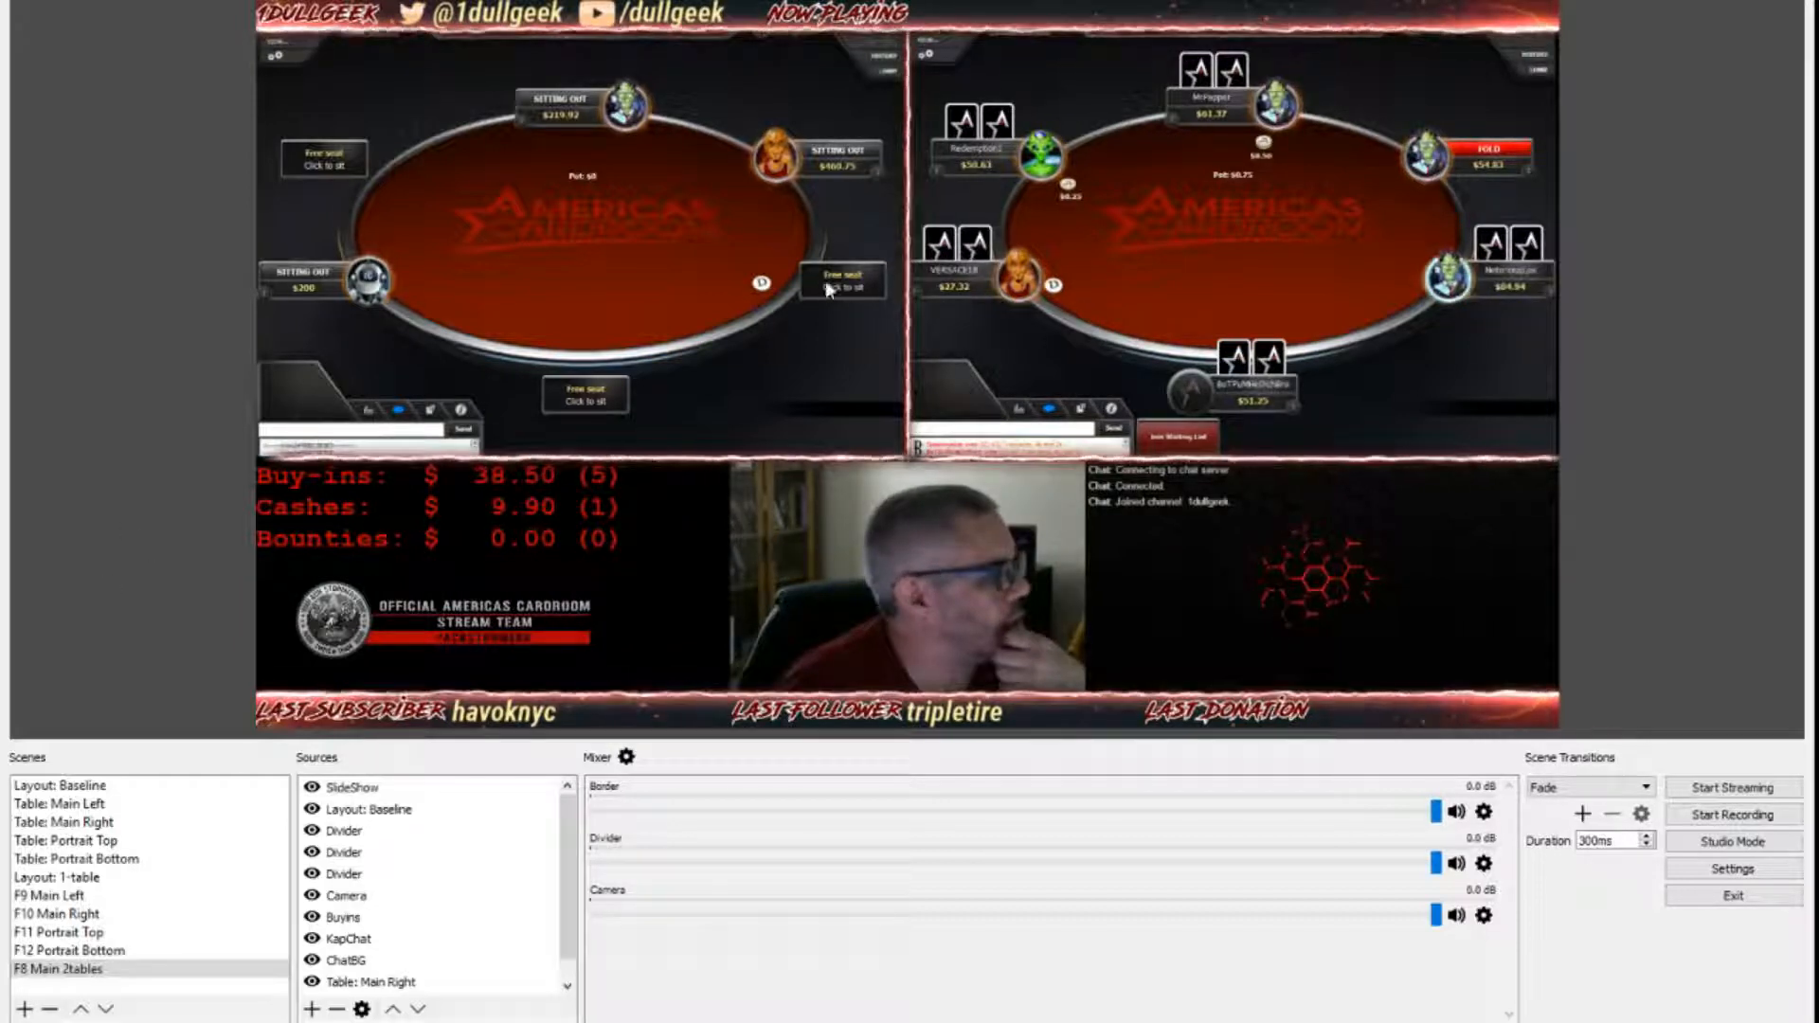
Step: Remove the Table: Main Right and Table: Main Left sources from the F8 Main 2tables scene
scroll(436, 910, down, 1)
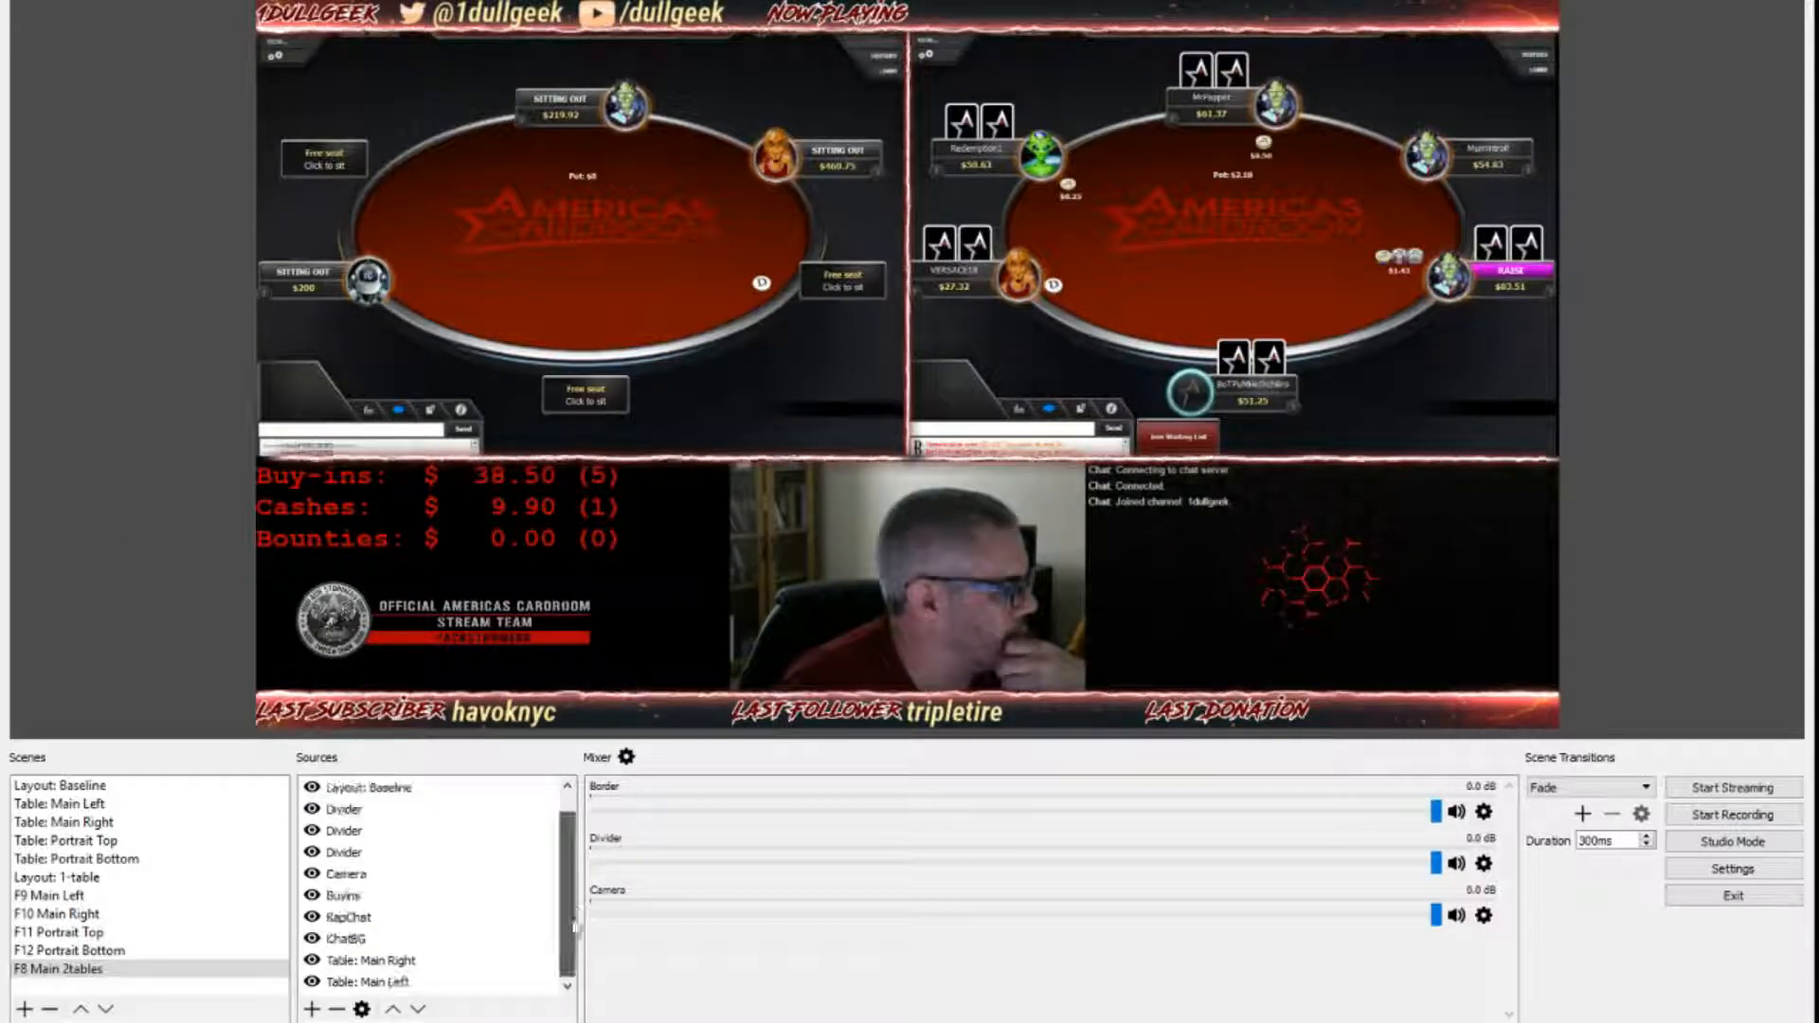
click(347, 965)
key(Delete)
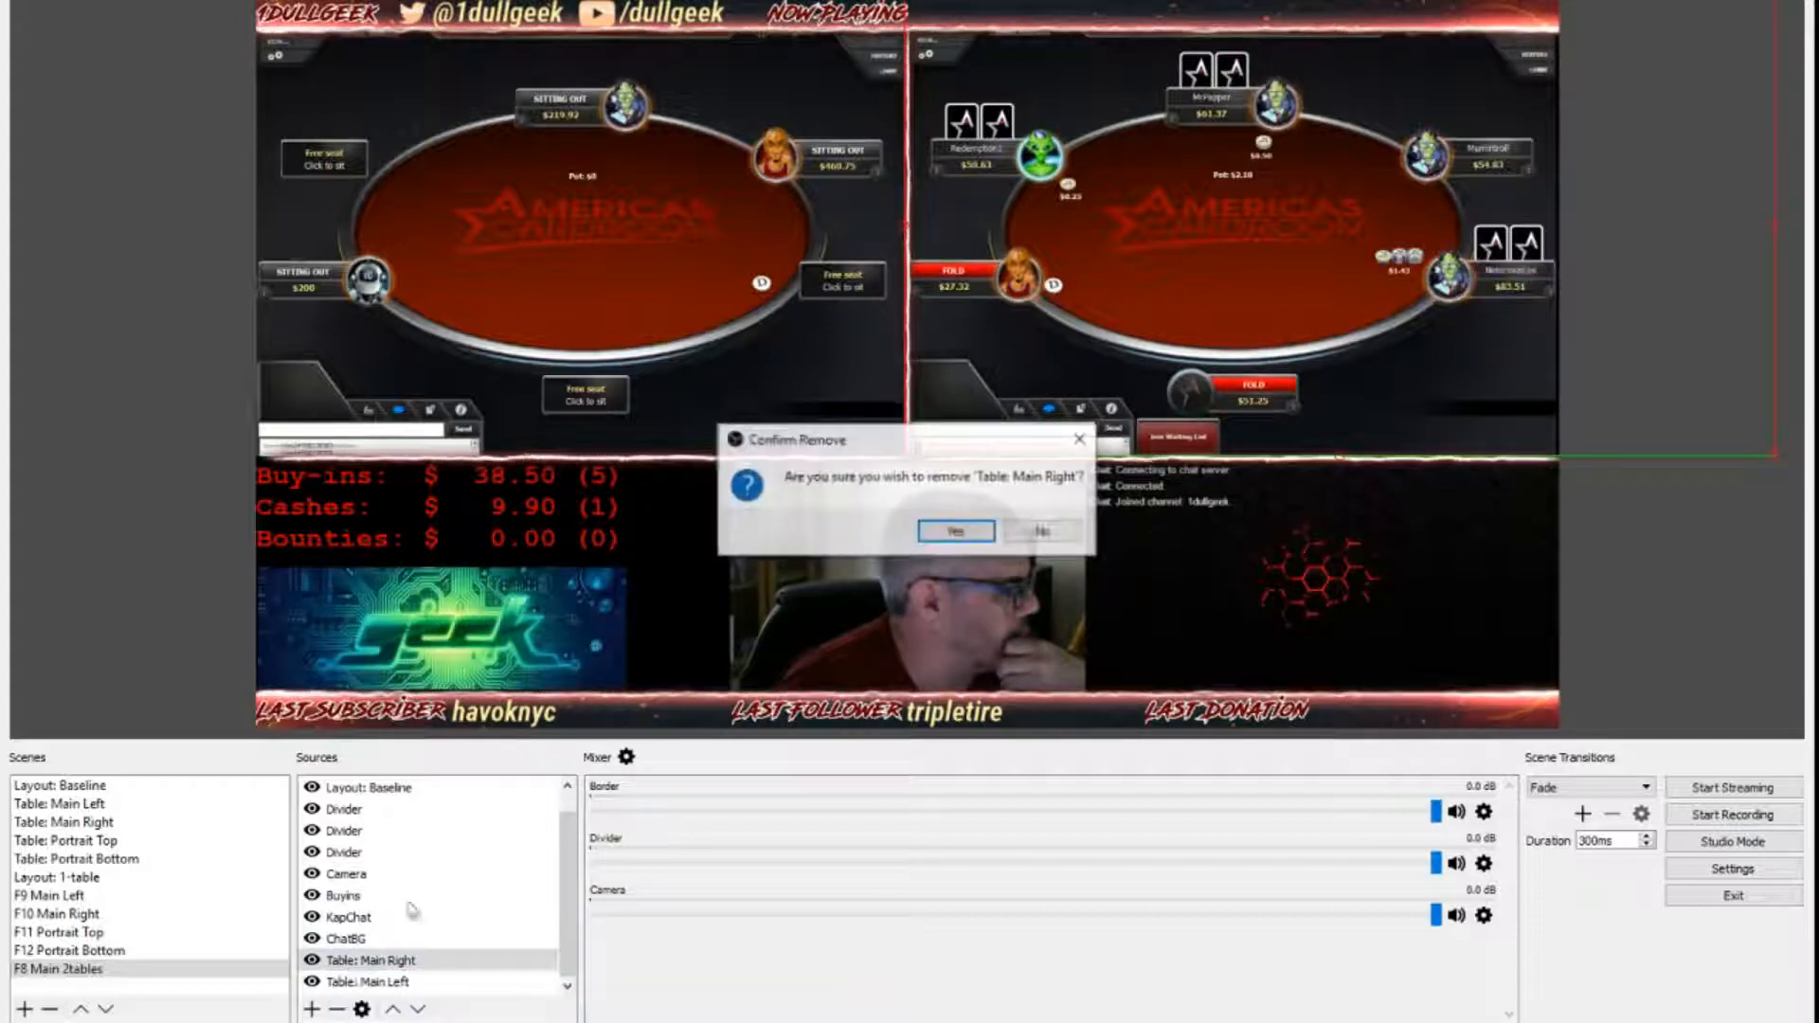
key(Return)
click(369, 981)
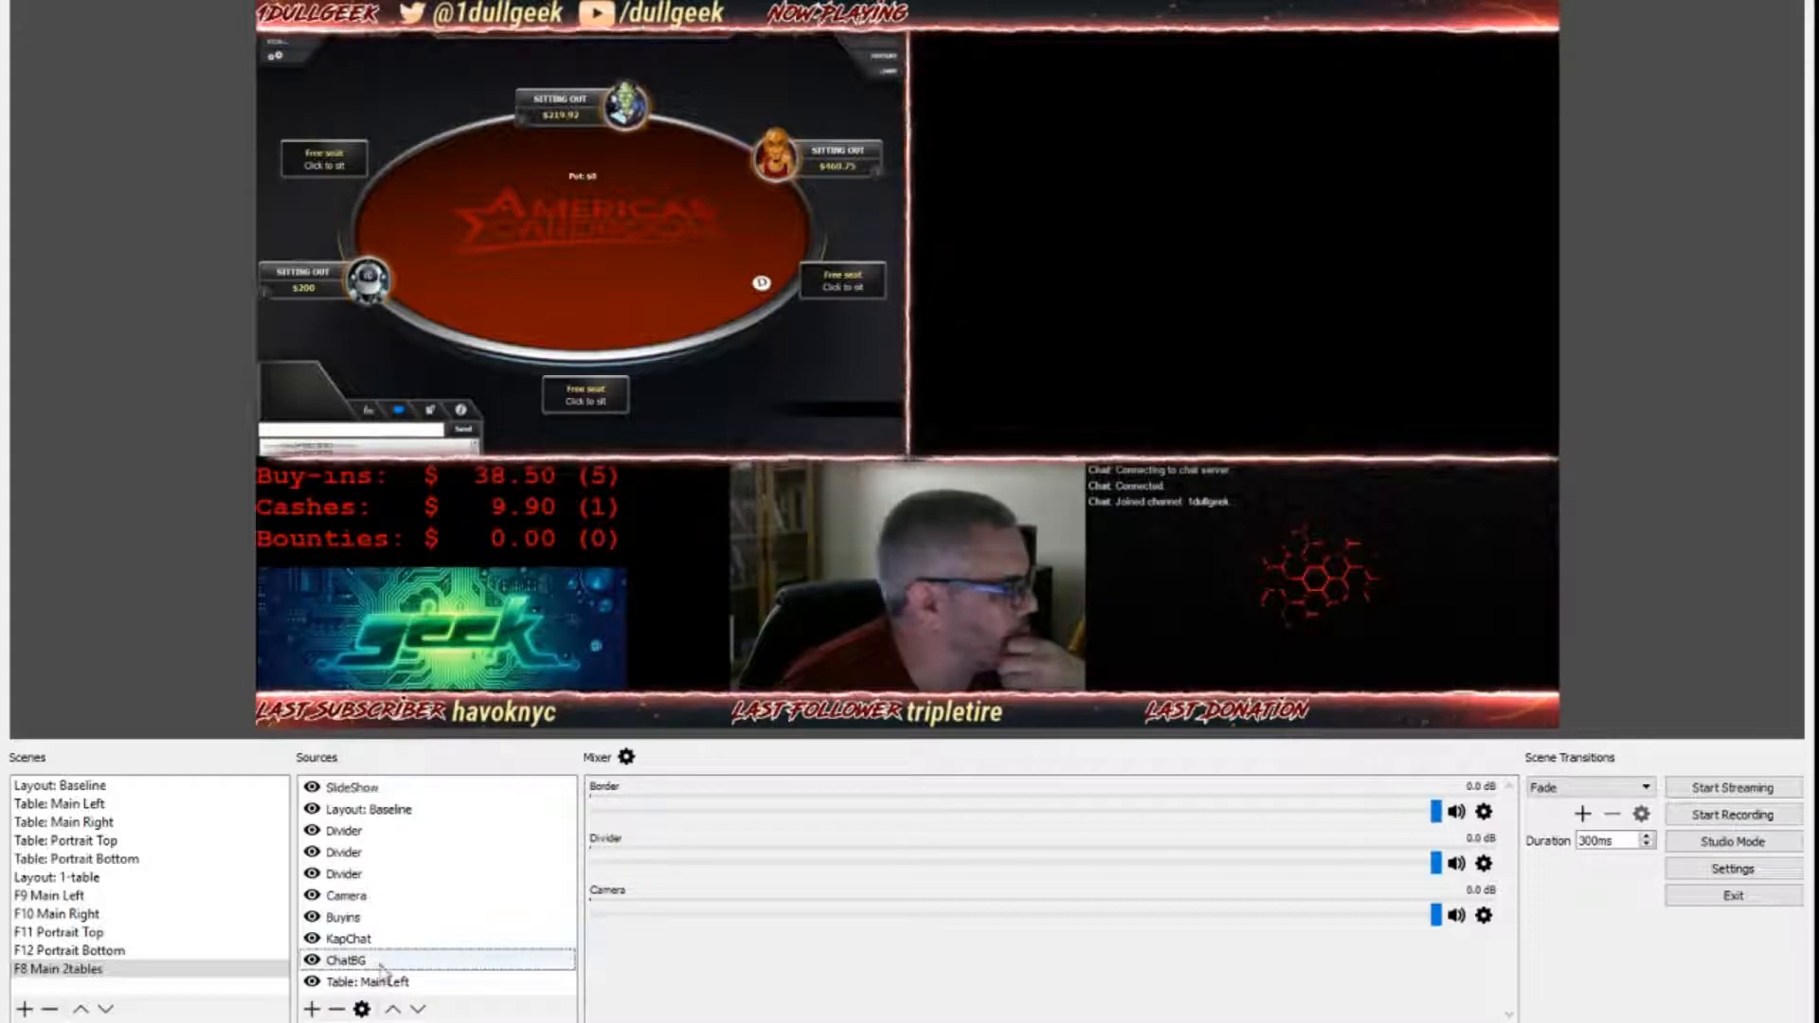
click(335, 1010)
click(976, 542)
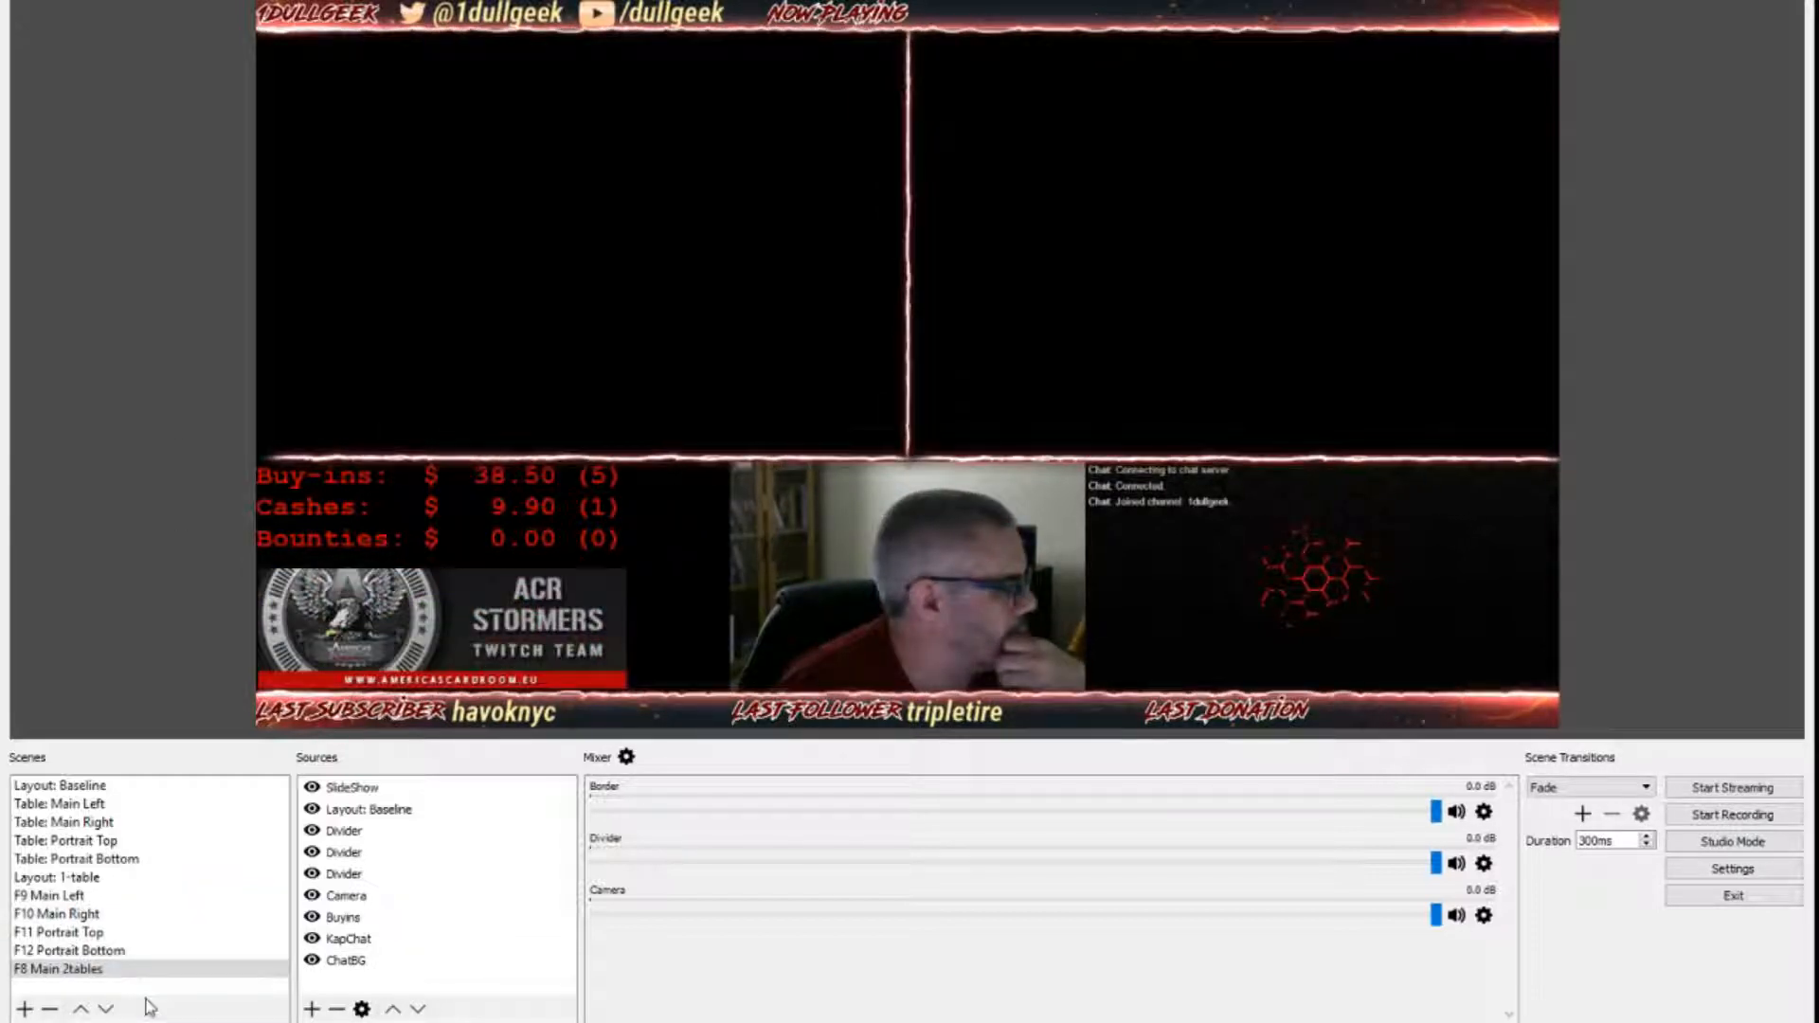
Step: Rename the F8 Main 2tables scene as "Layout: 2-table"
right_click(64, 976)
click(180, 815)
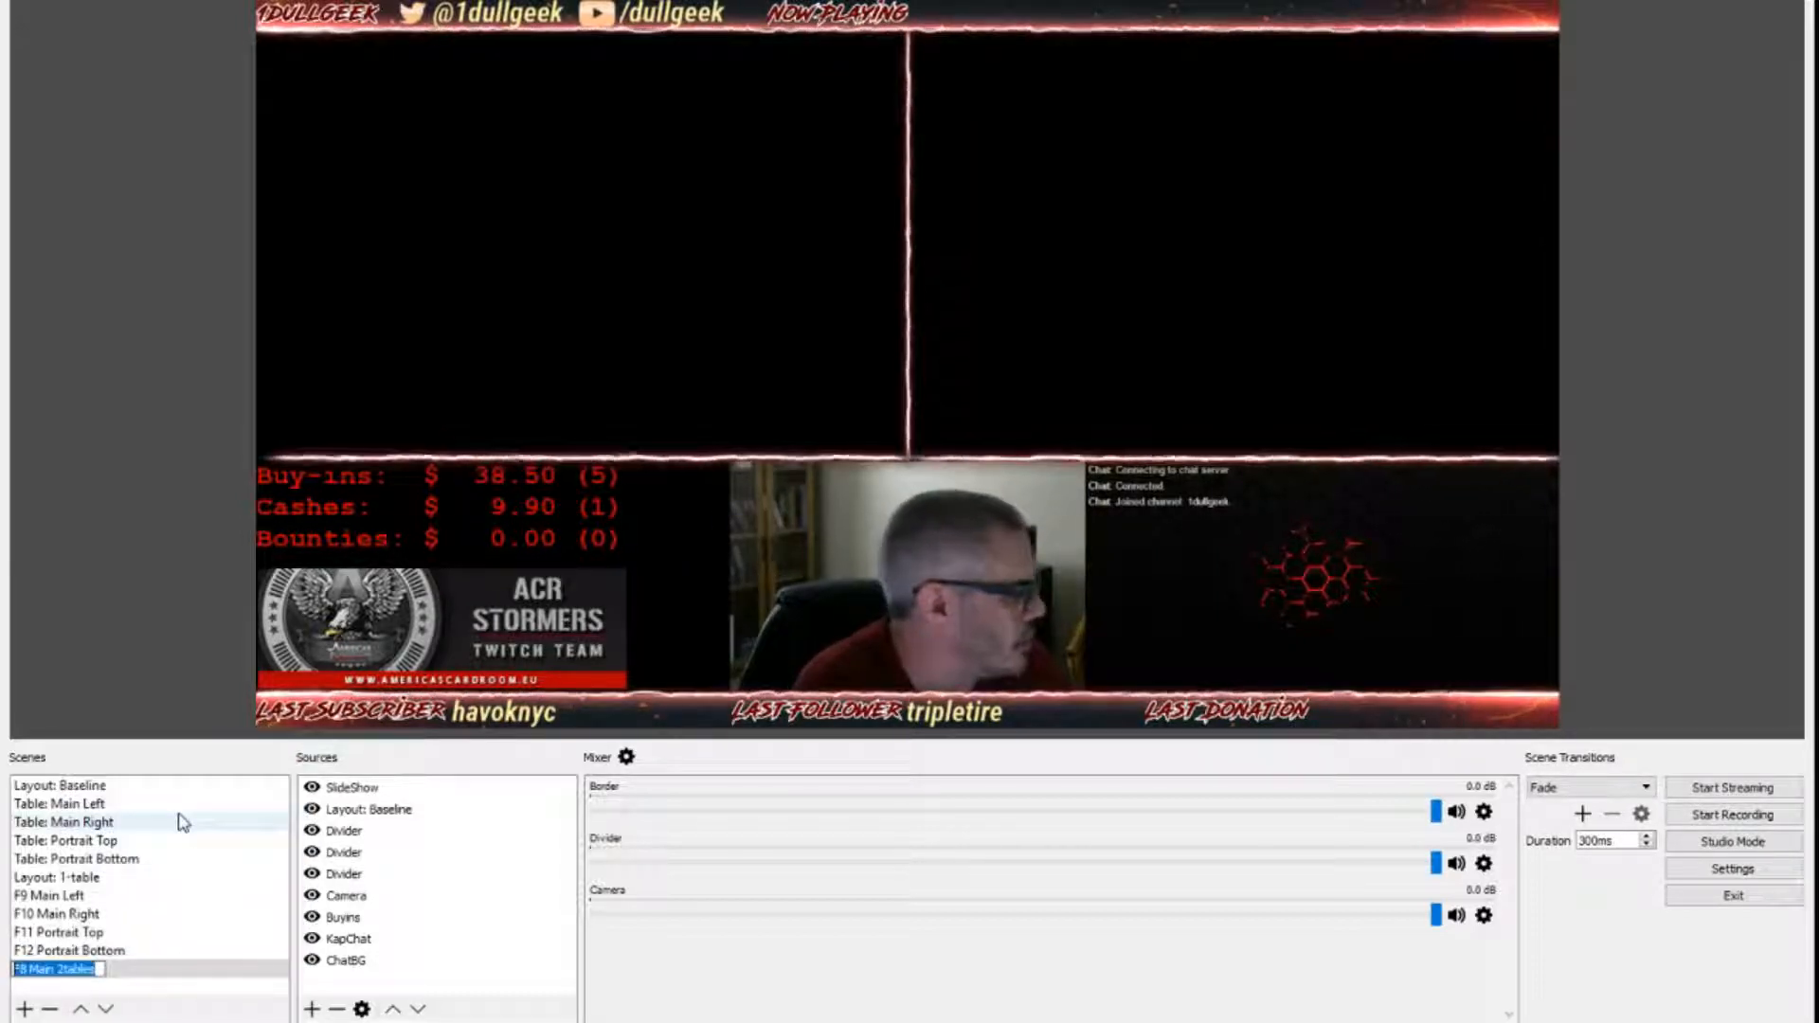
text(Layout:)
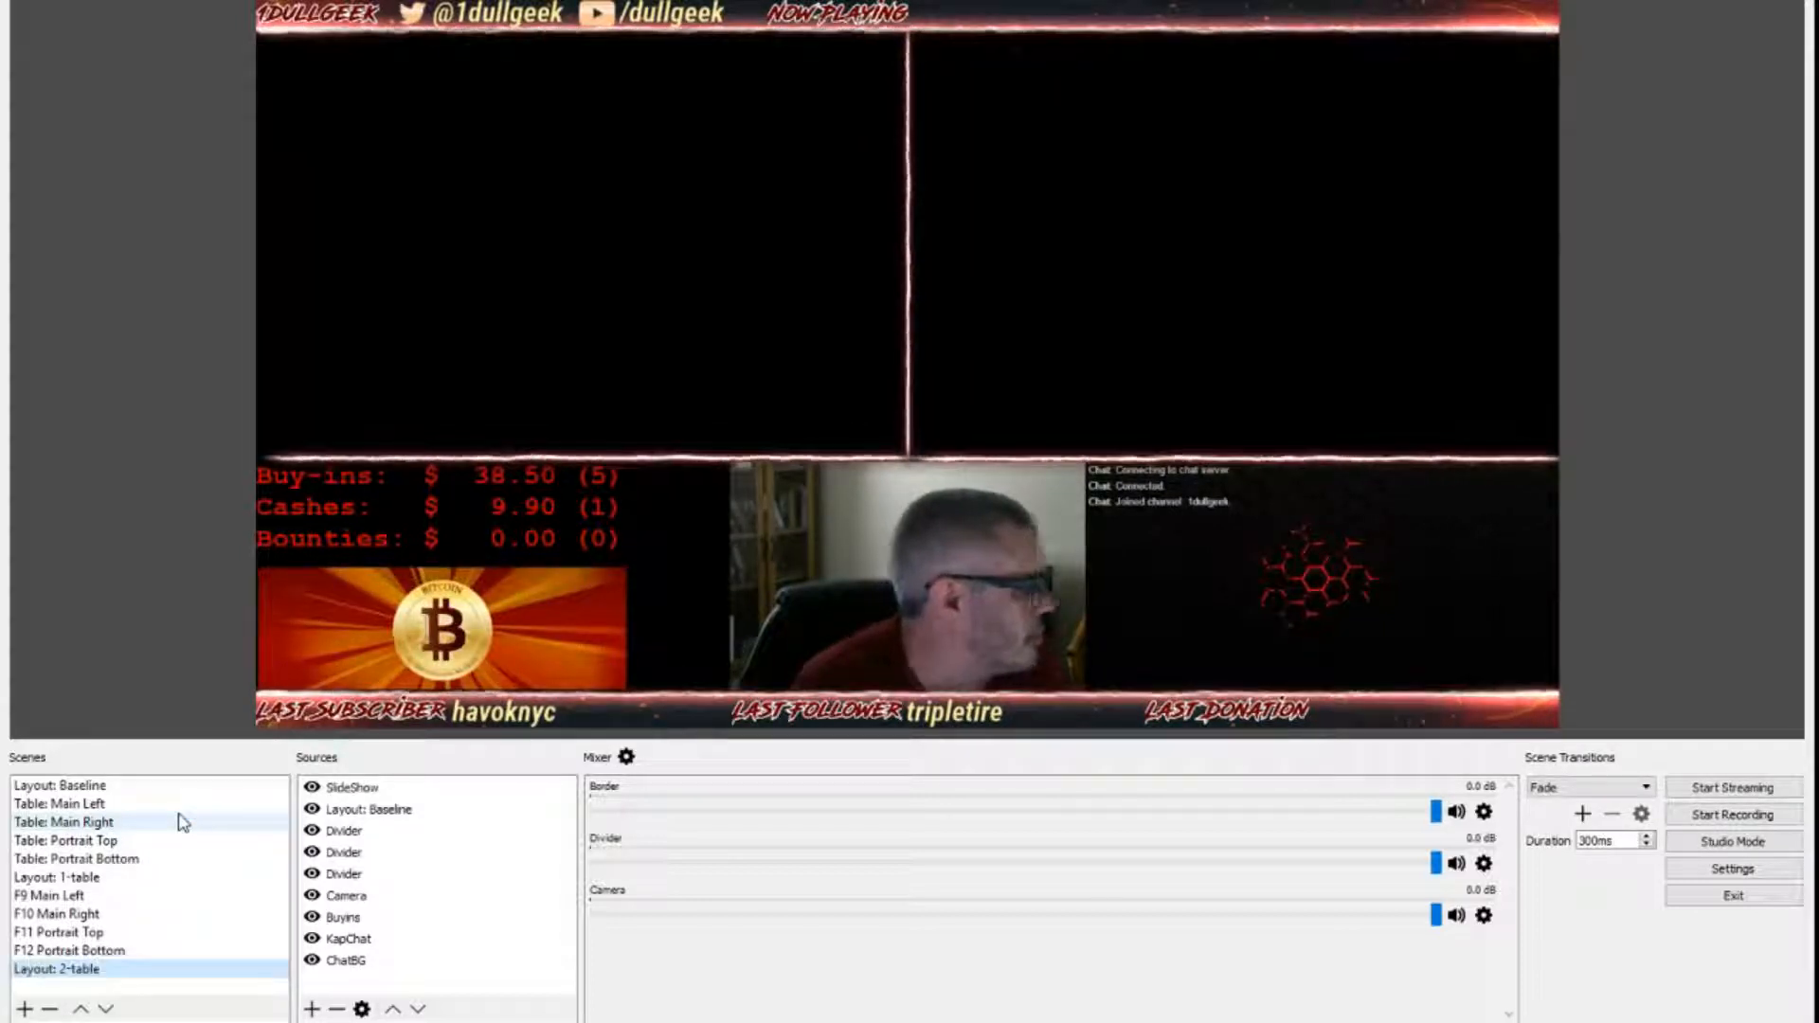
Step: Create a new scene named "F8 Main 2-tables"
click(29, 1010)
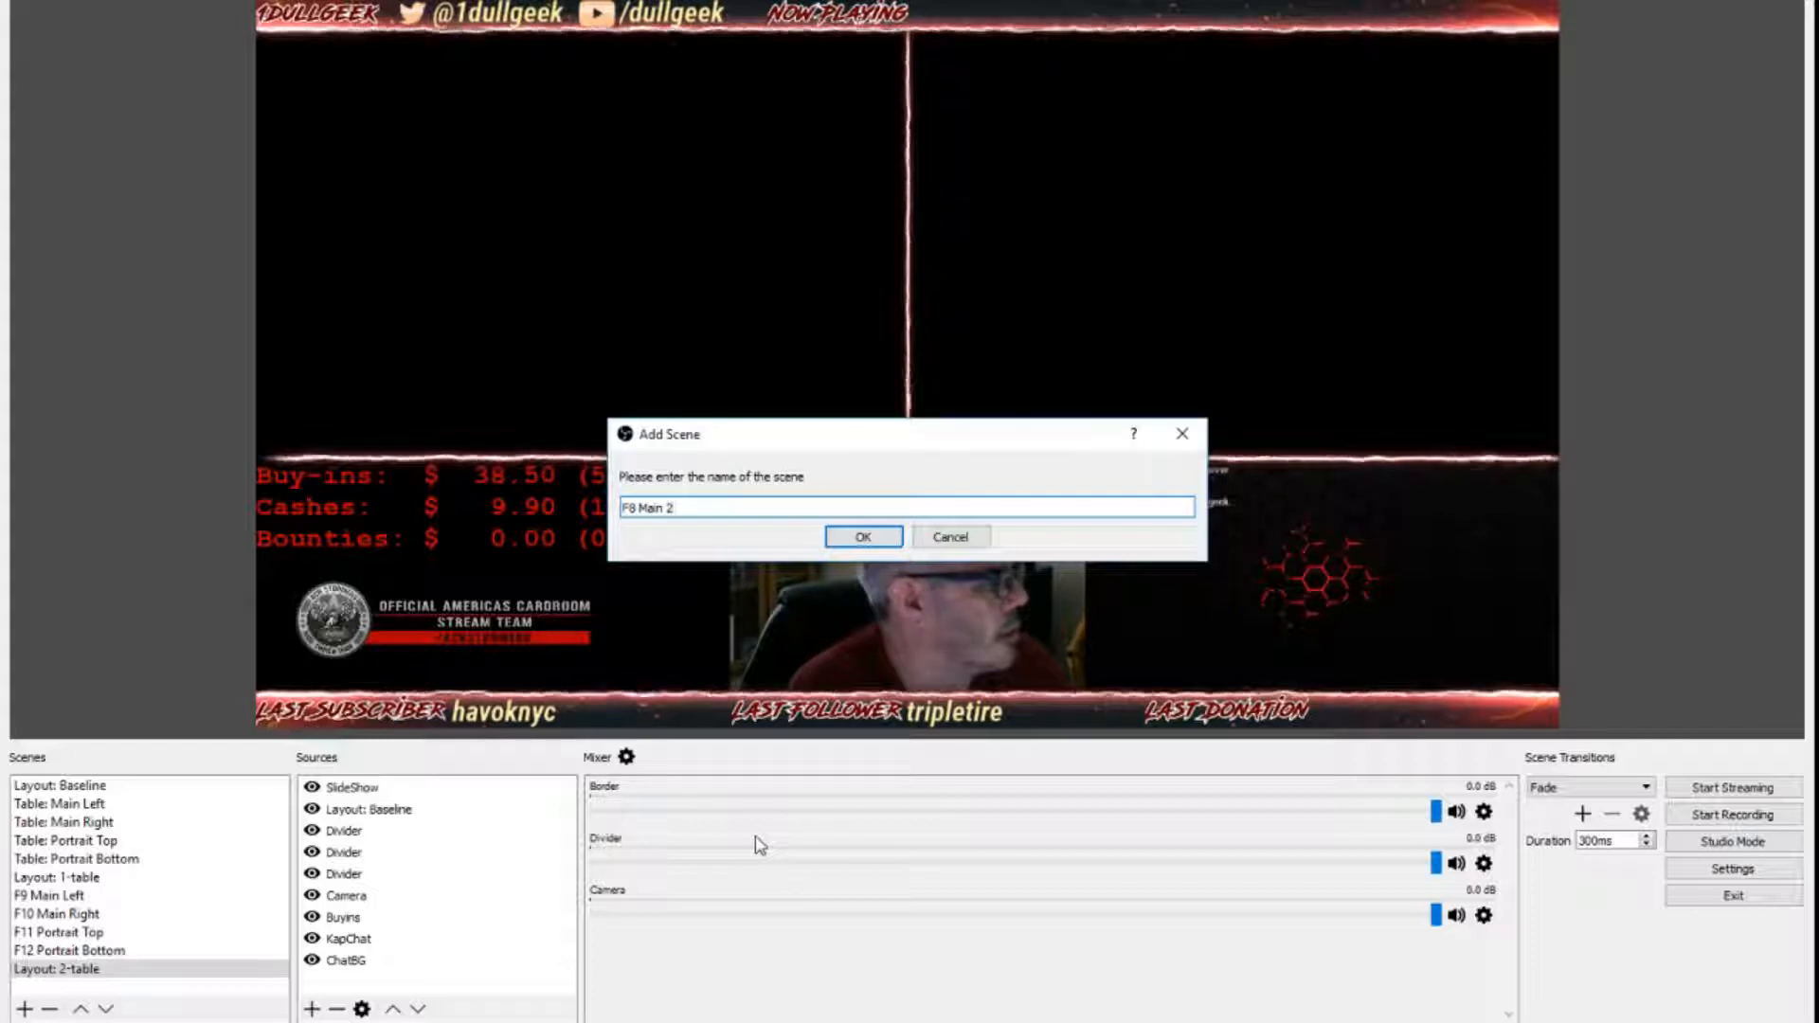
text(F8 Main 2-tables)
key(Return)
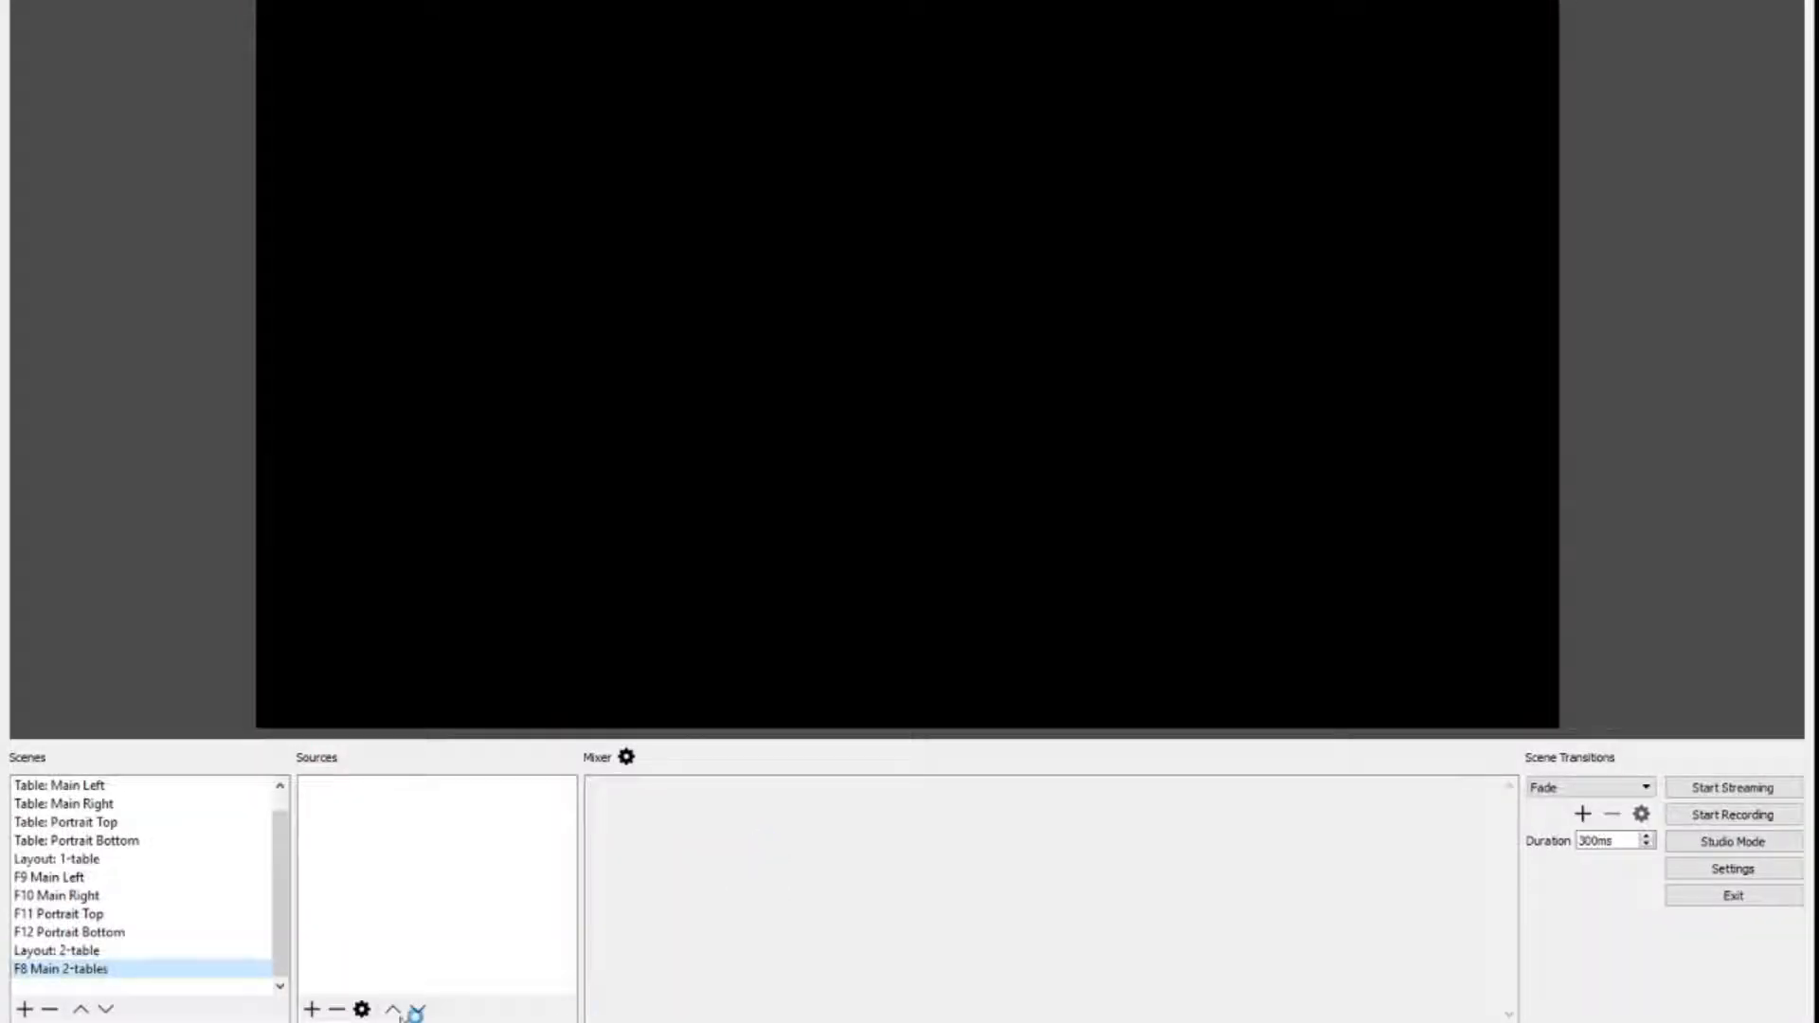
Step: Add the existing Table: Main Left scene as a source in F8 Main 2-tables
click(309, 1010)
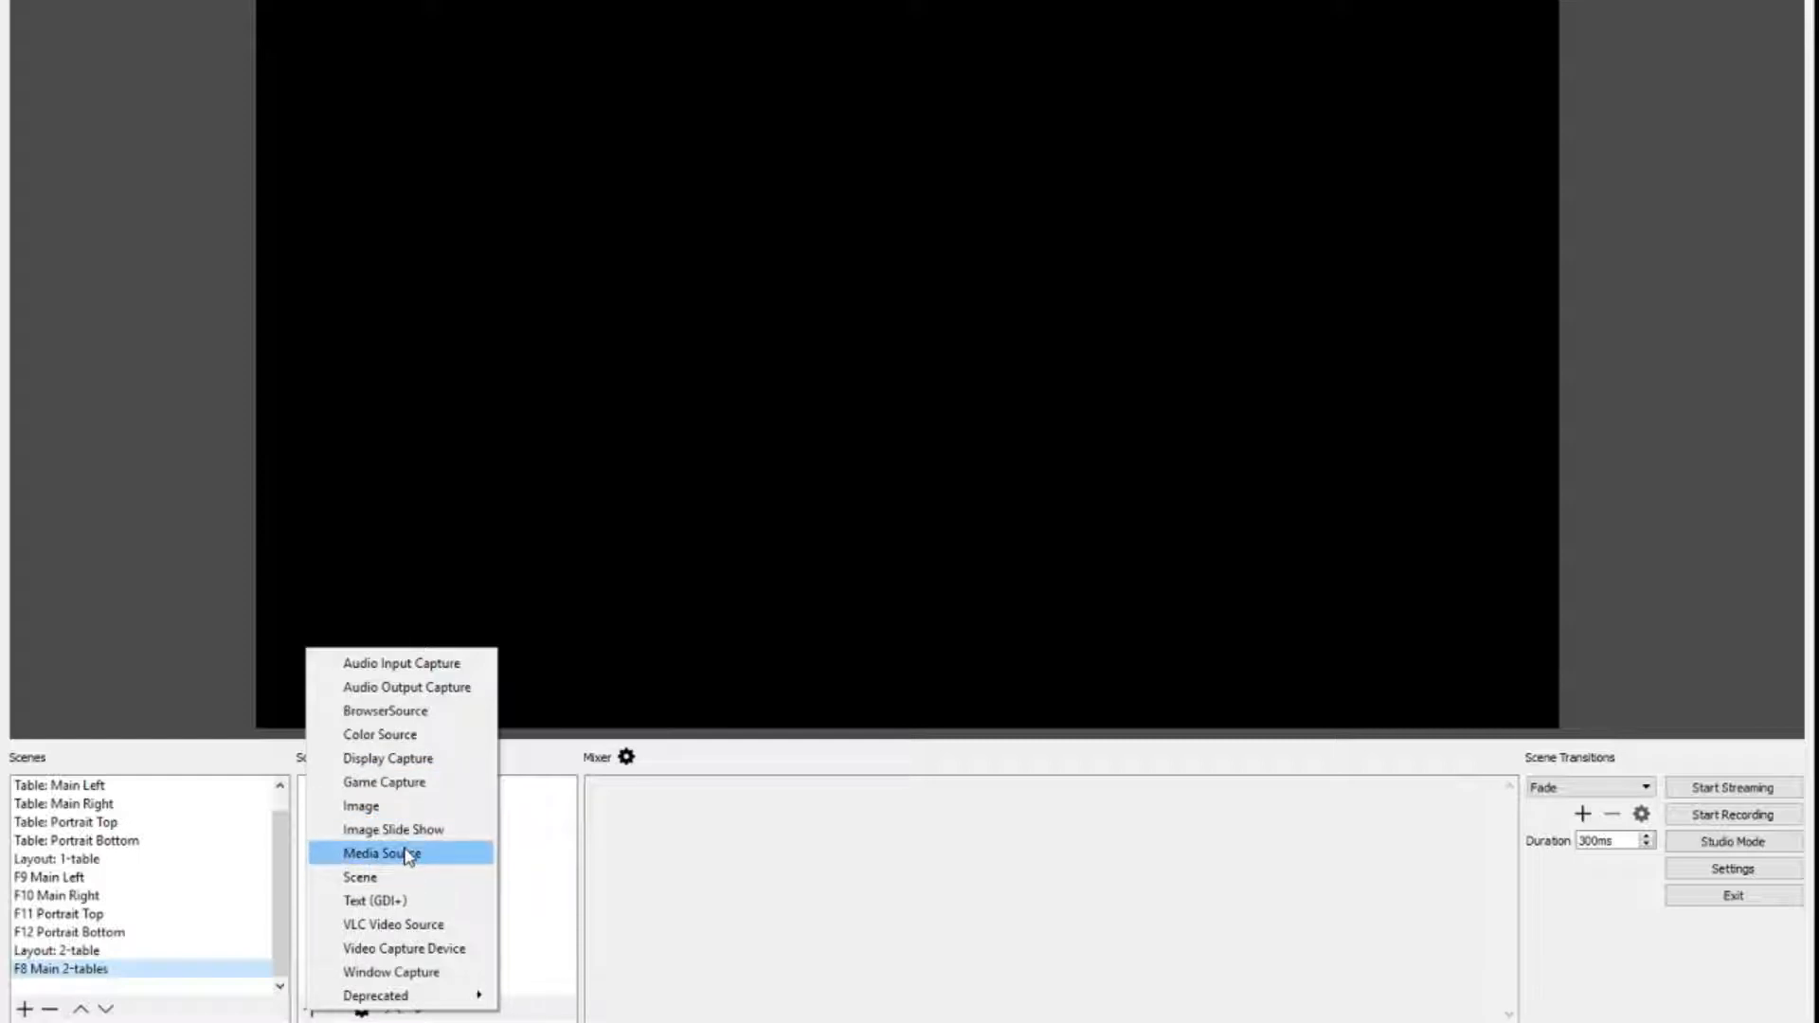
click(383, 877)
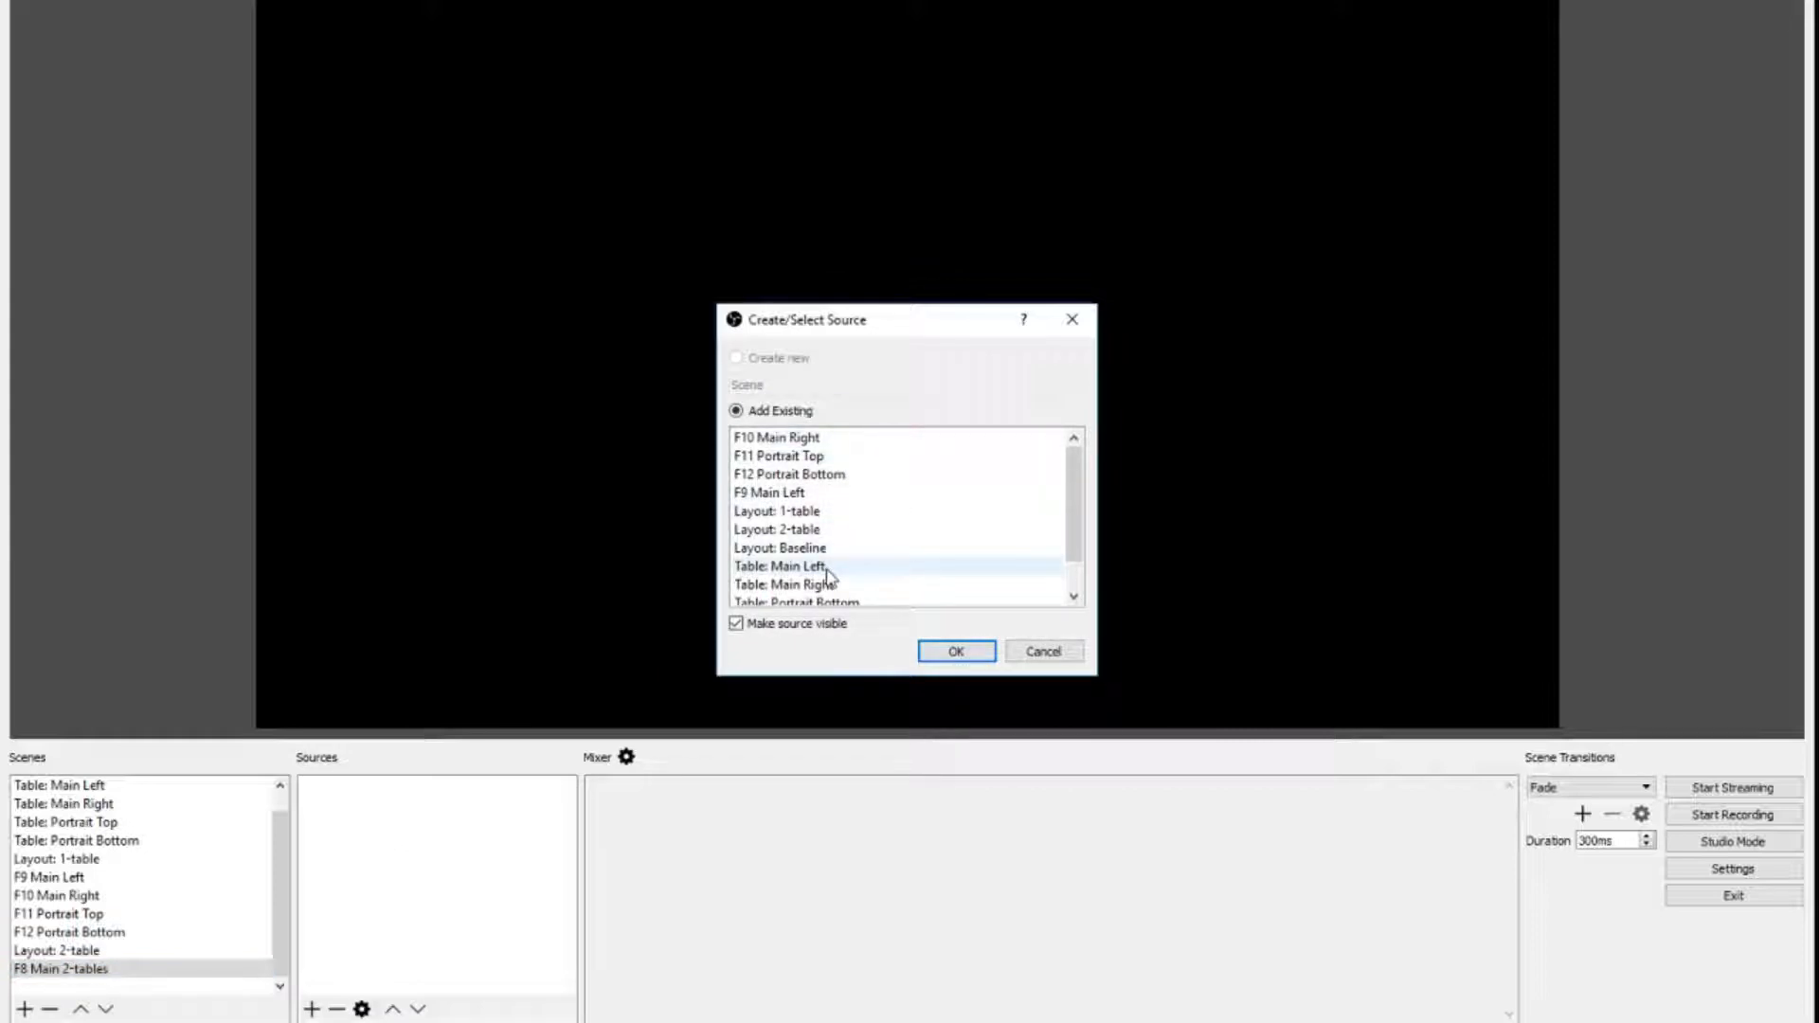
click(954, 652)
Step: Add the existing Table: Main Right scene as a source in F8 Main 2-tables
click(312, 1009)
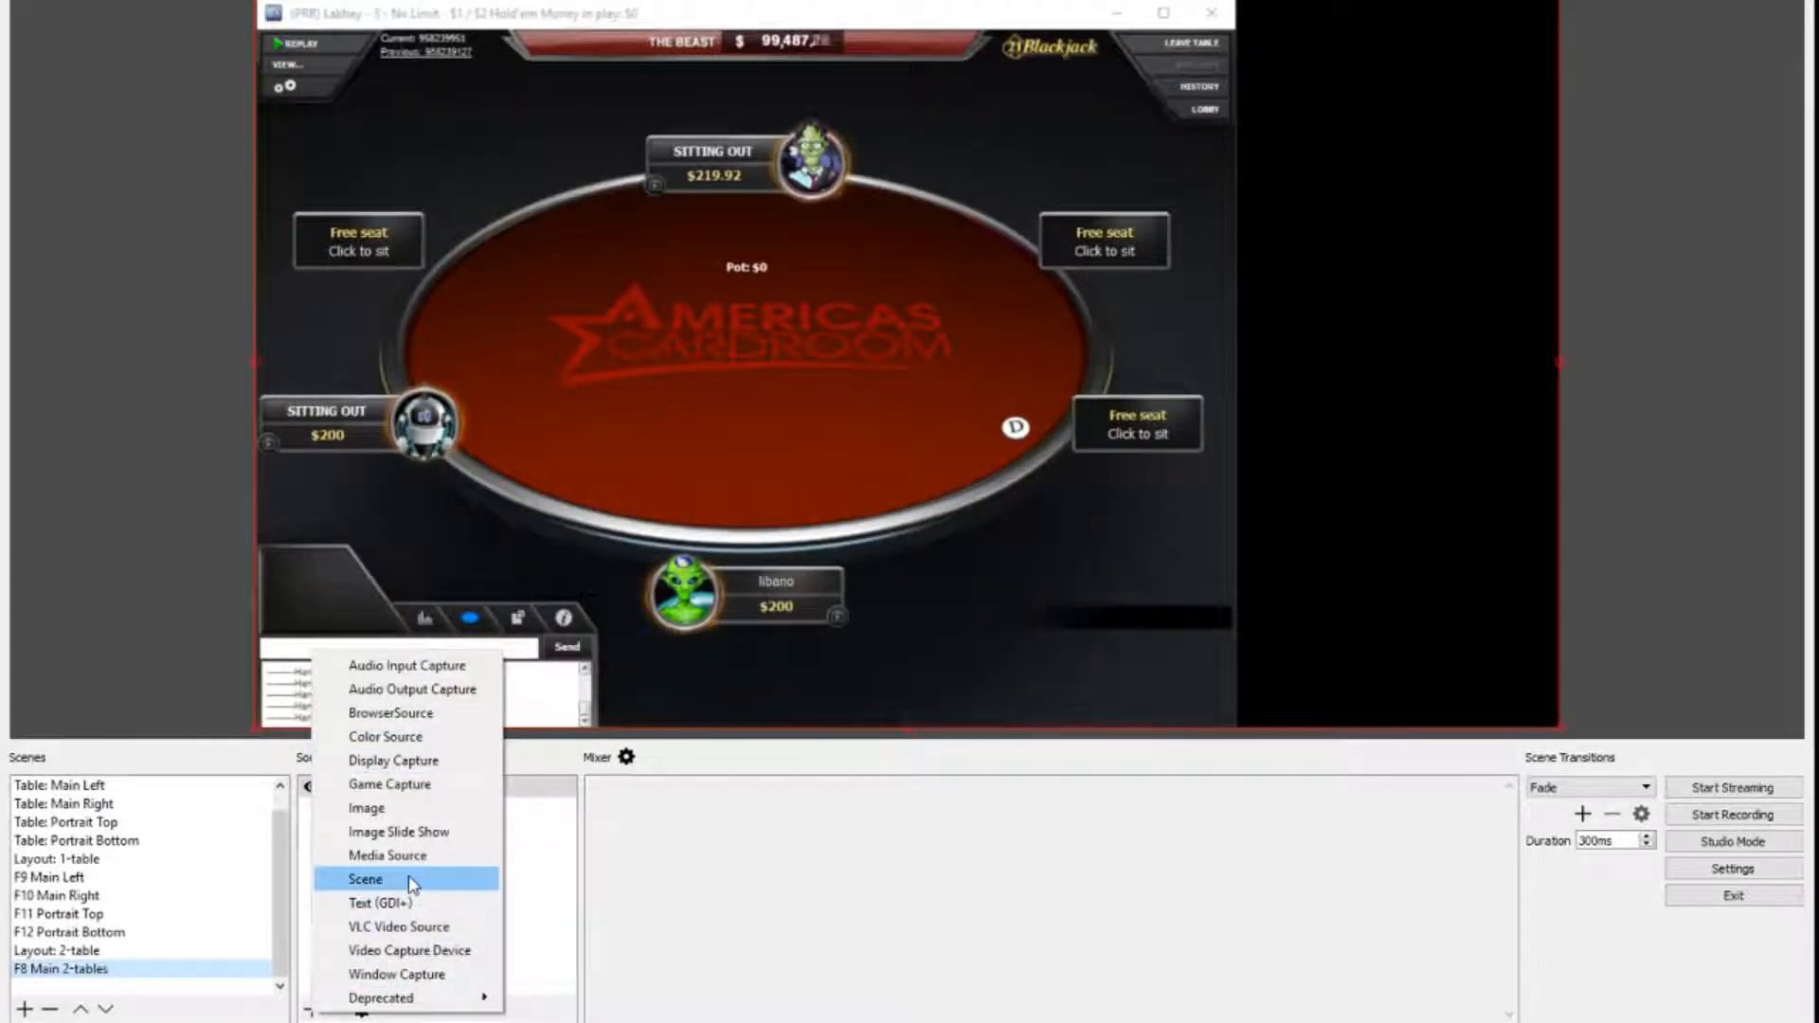
click(411, 880)
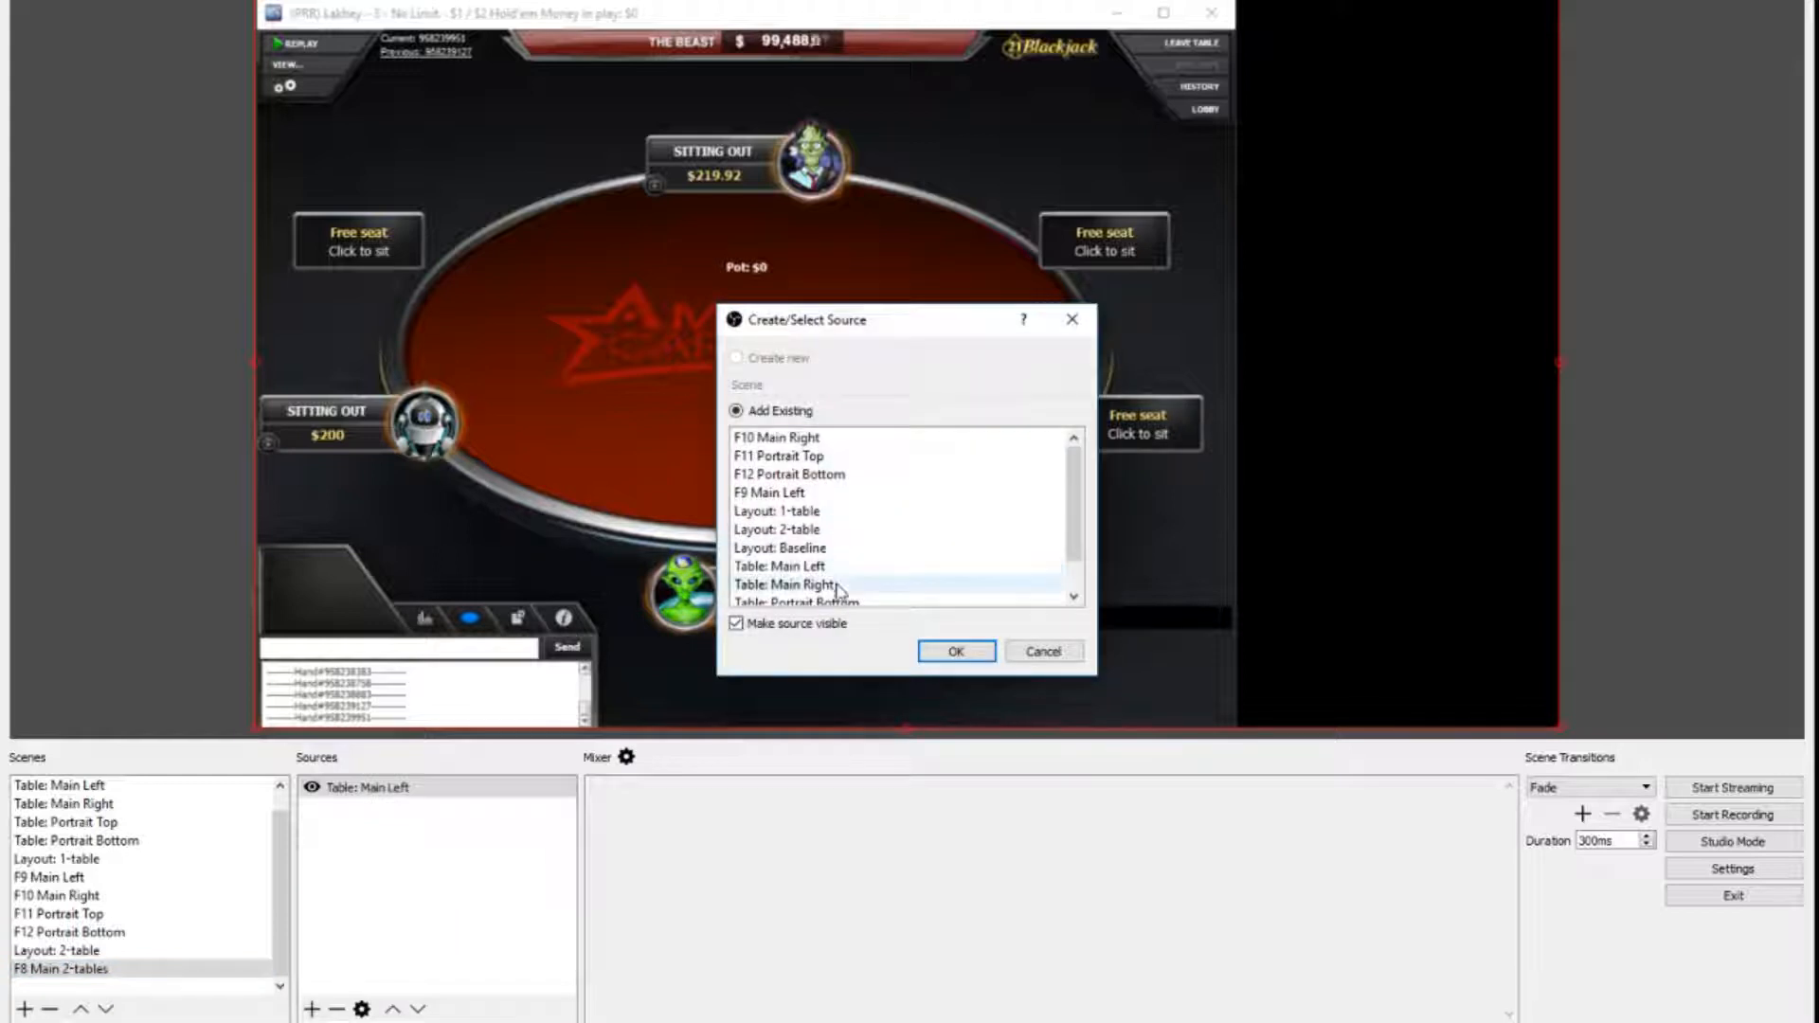
click(956, 652)
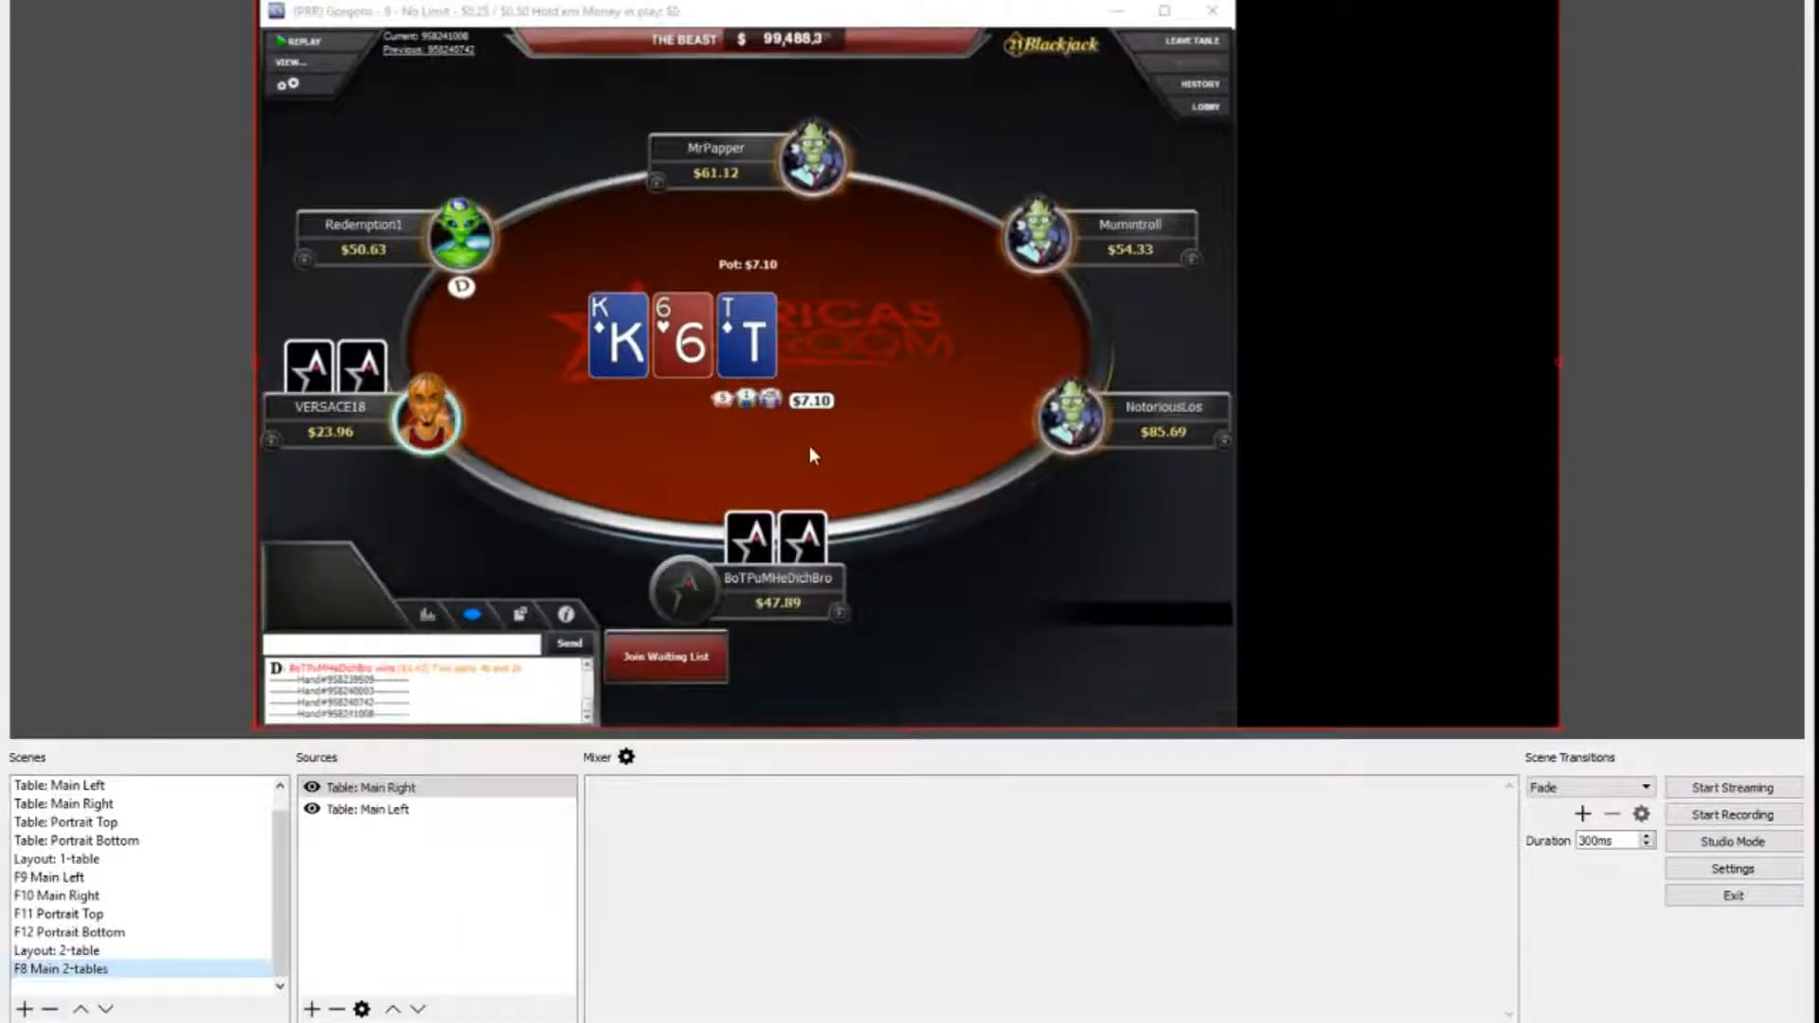
Step: Add the existing Layout: 2-table scene as the uppermost source in F8 Main 2-tables
click(312, 1009)
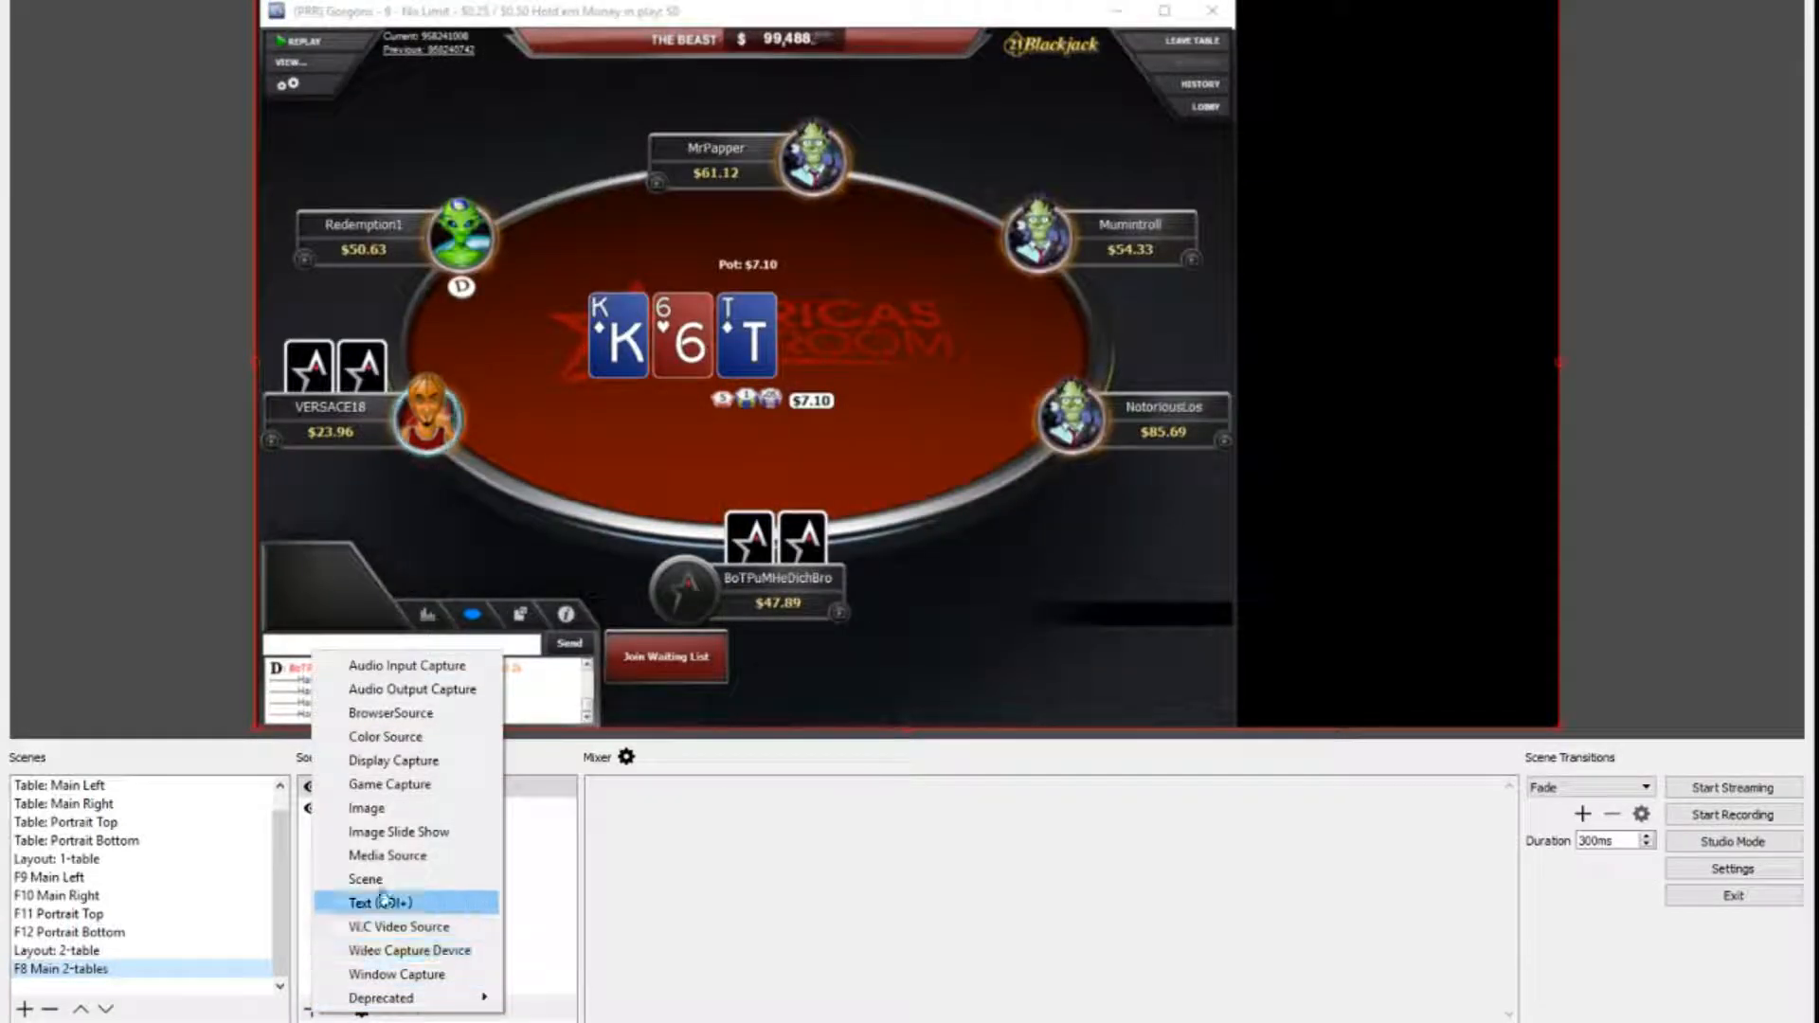
click(411, 886)
click(803, 531)
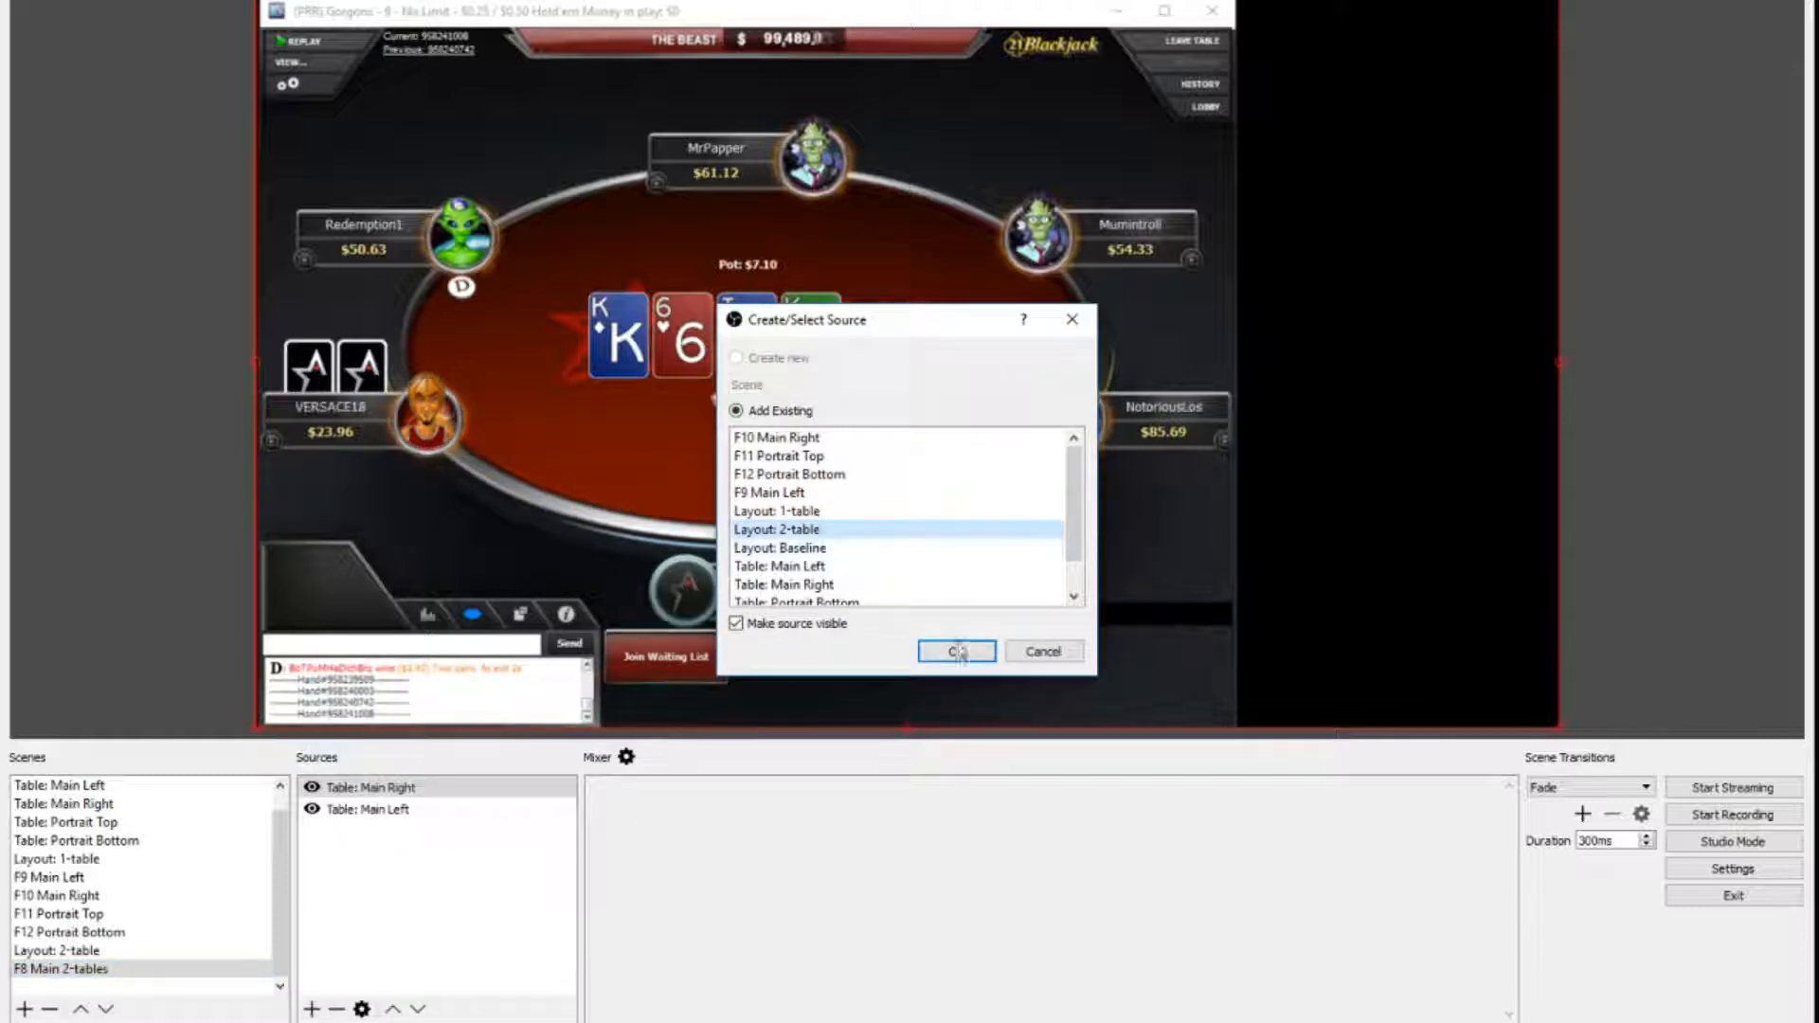
click(956, 652)
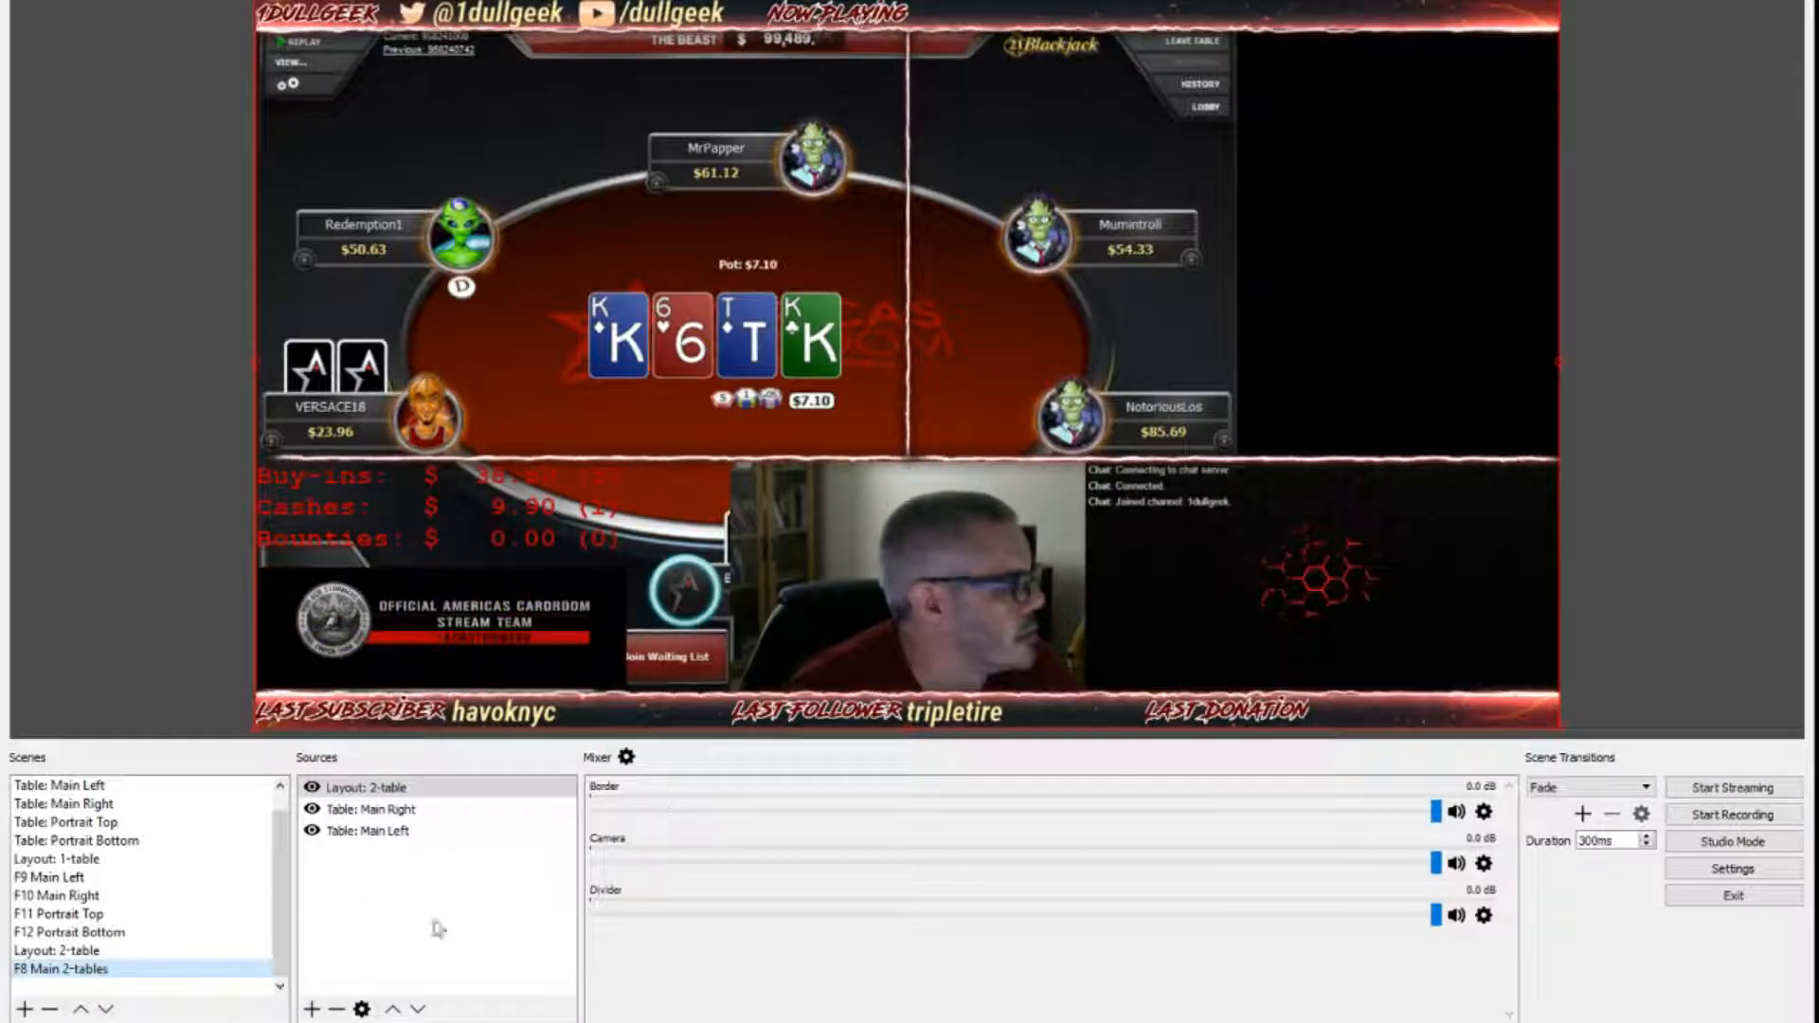
Step: Shrink the Table: Main Right source to fit the left table area of the layout, ending at the horizontal divider
click(406, 808)
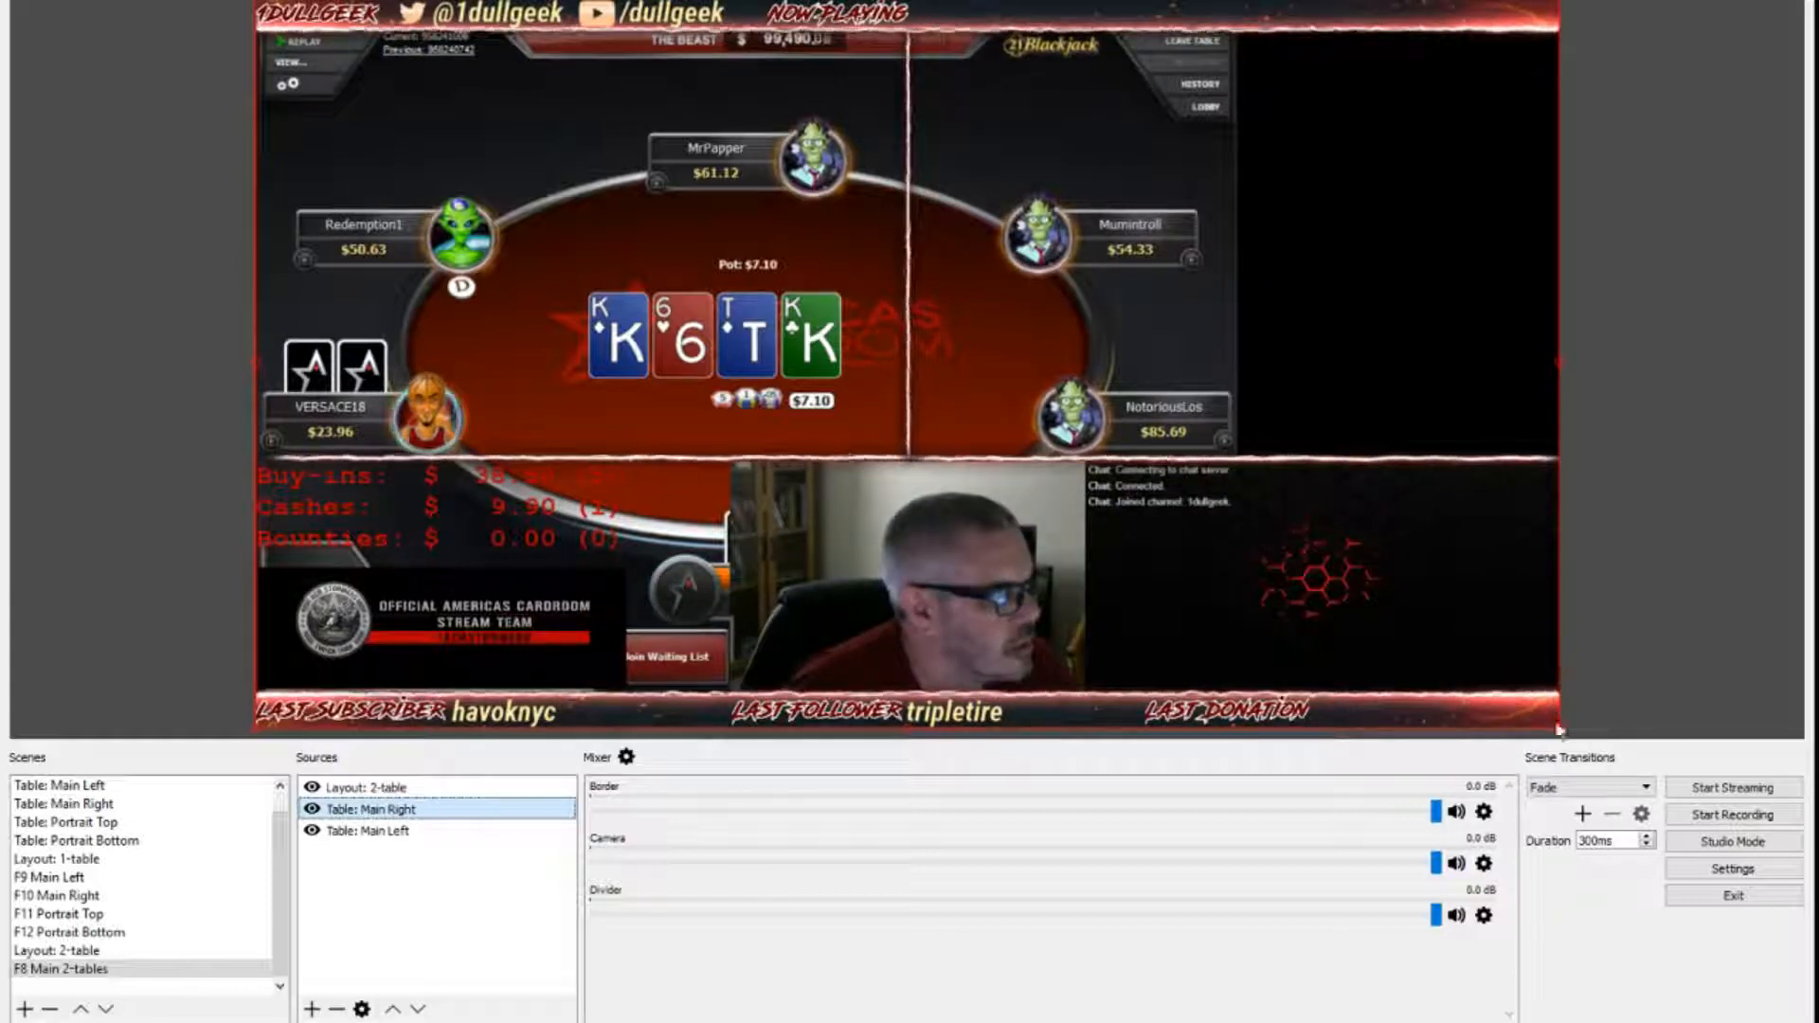
drag(1559, 727, 913, 488)
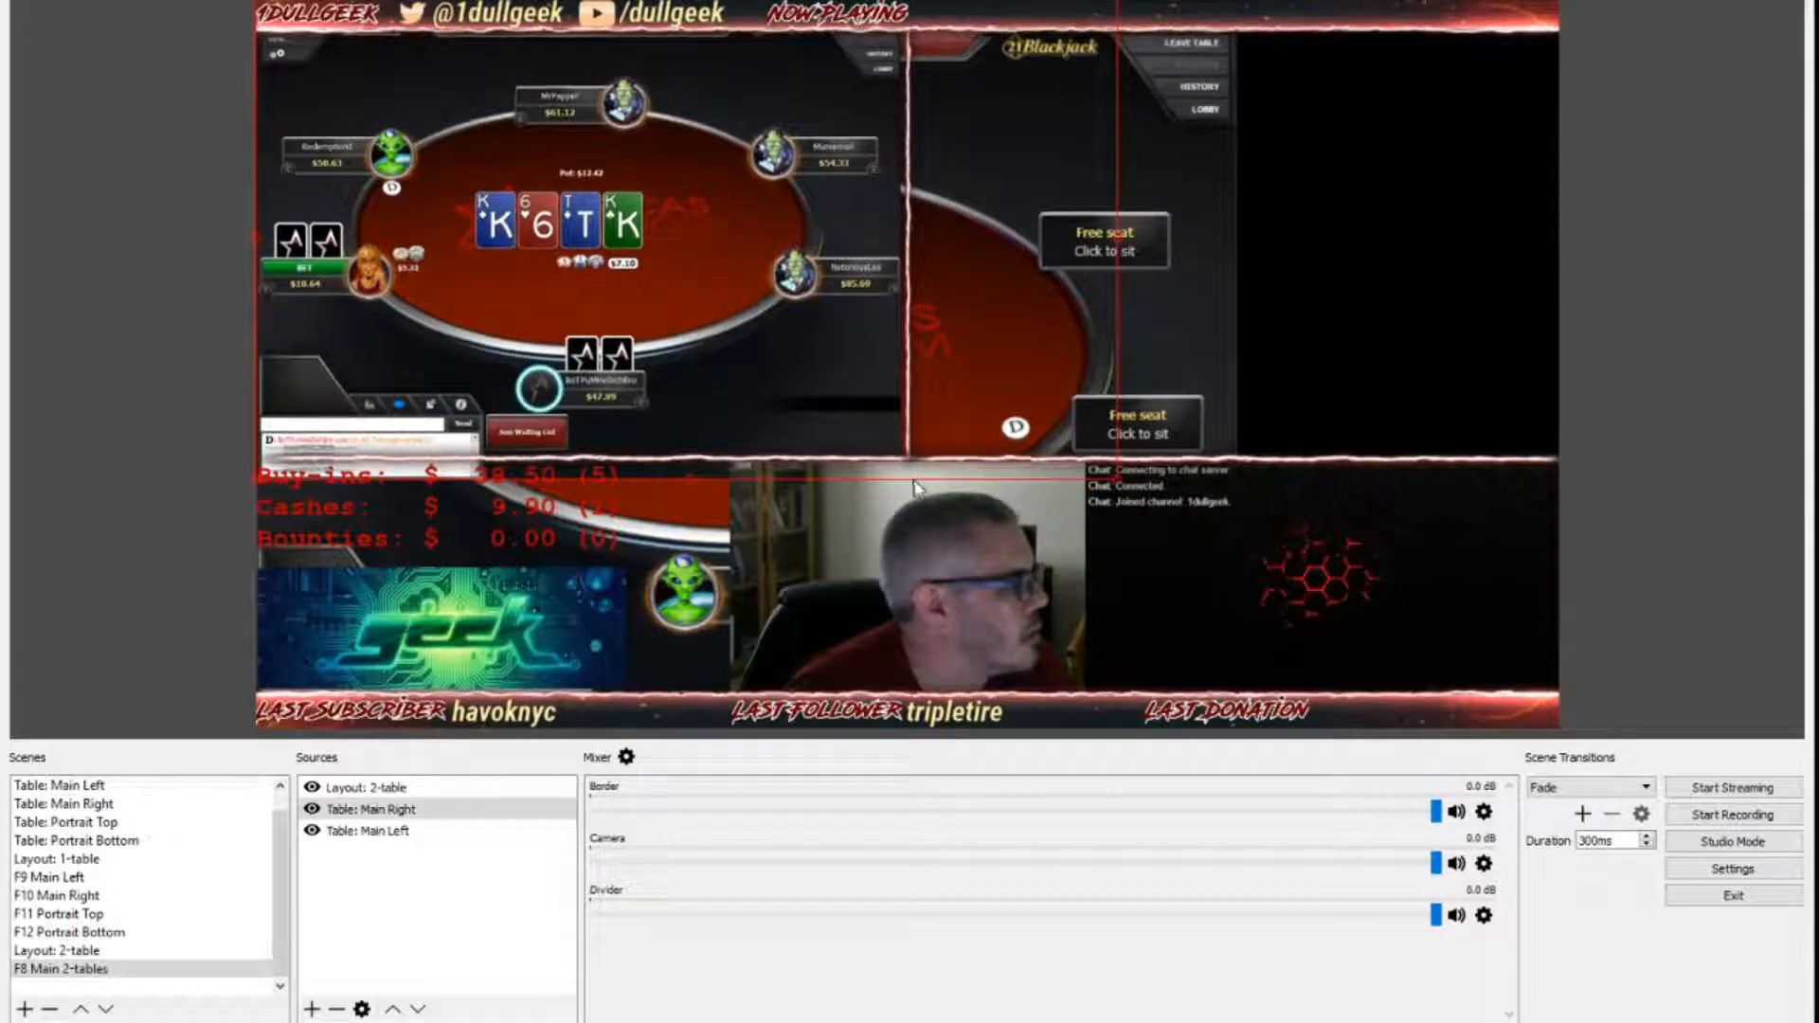
drag(683, 481, 689, 465)
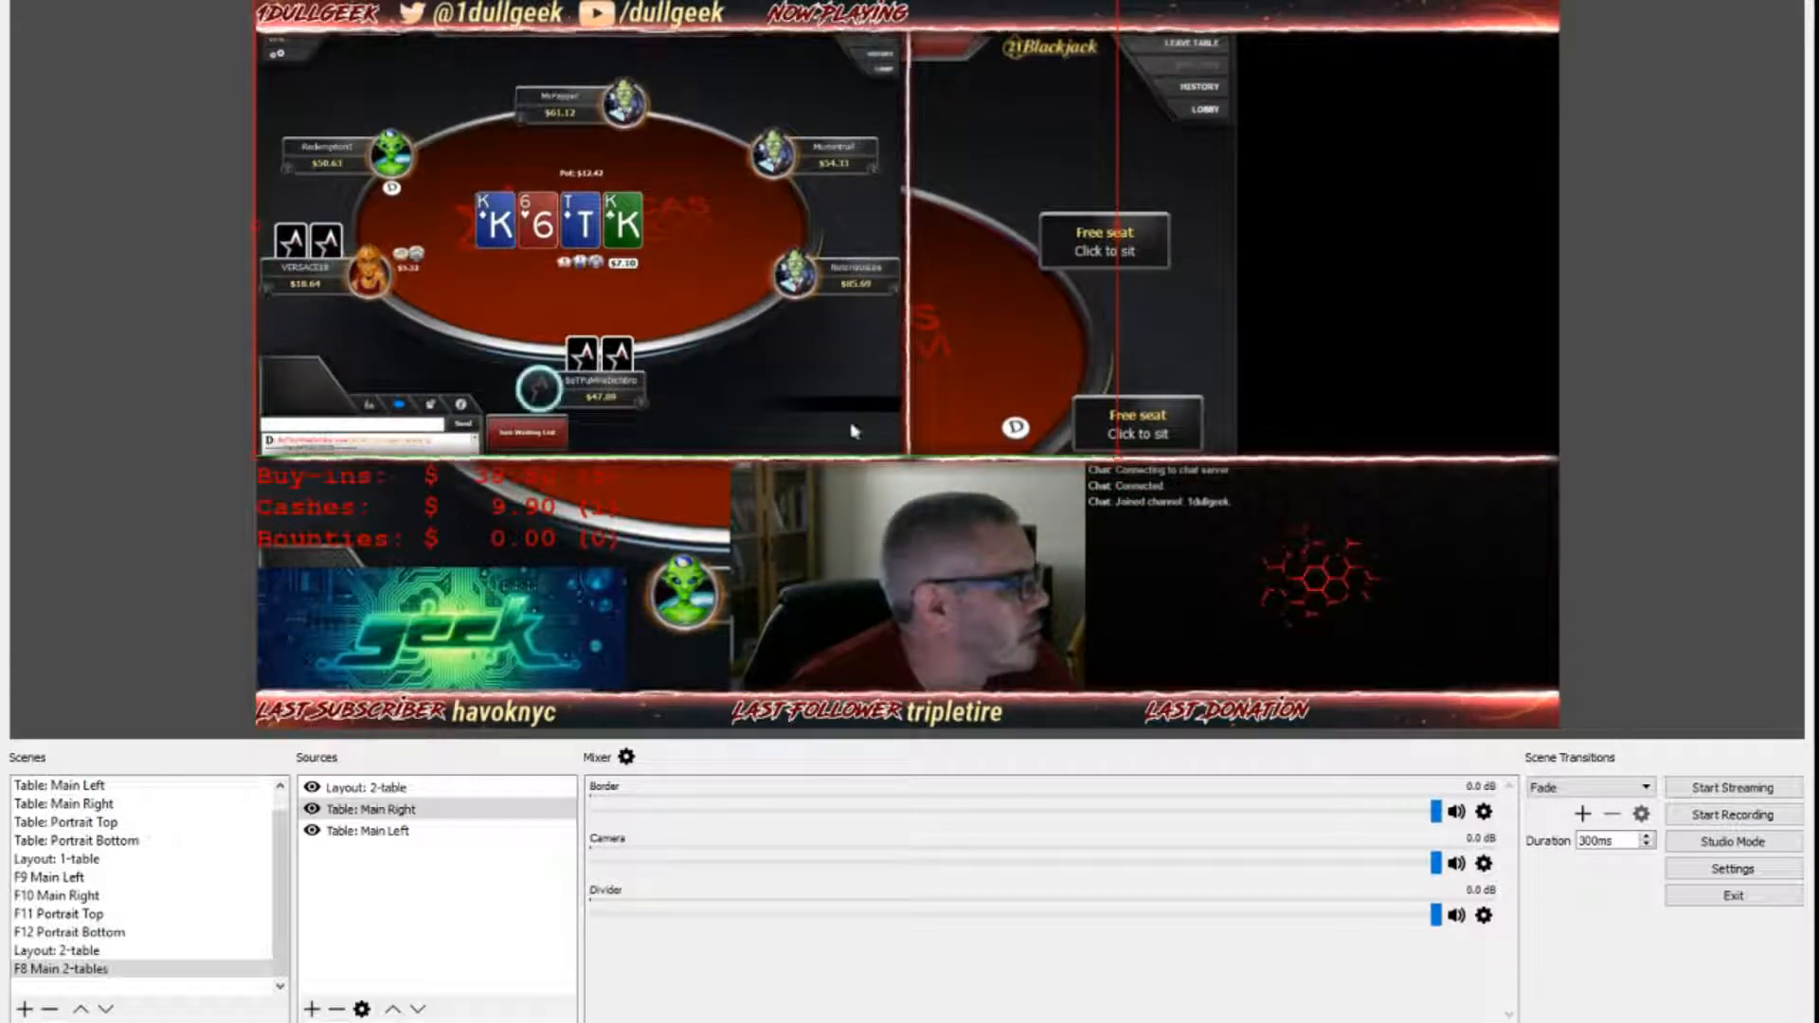
click(1105, 478)
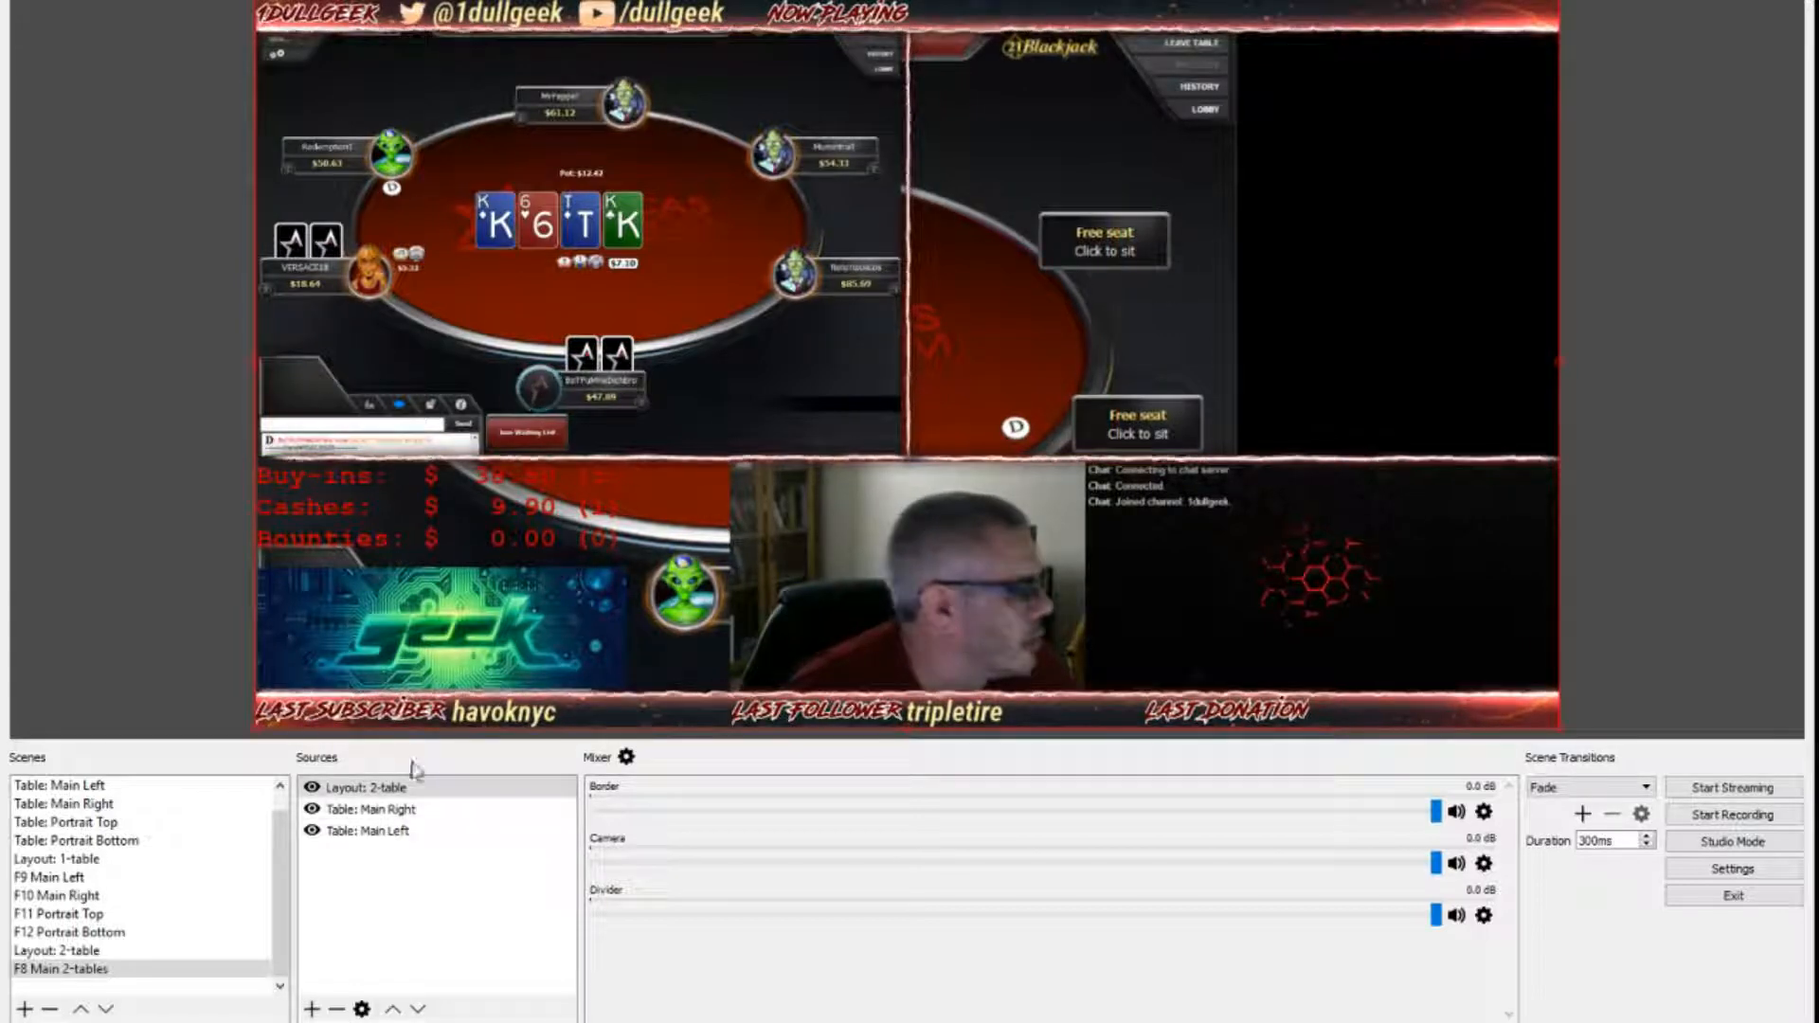
click(372, 809)
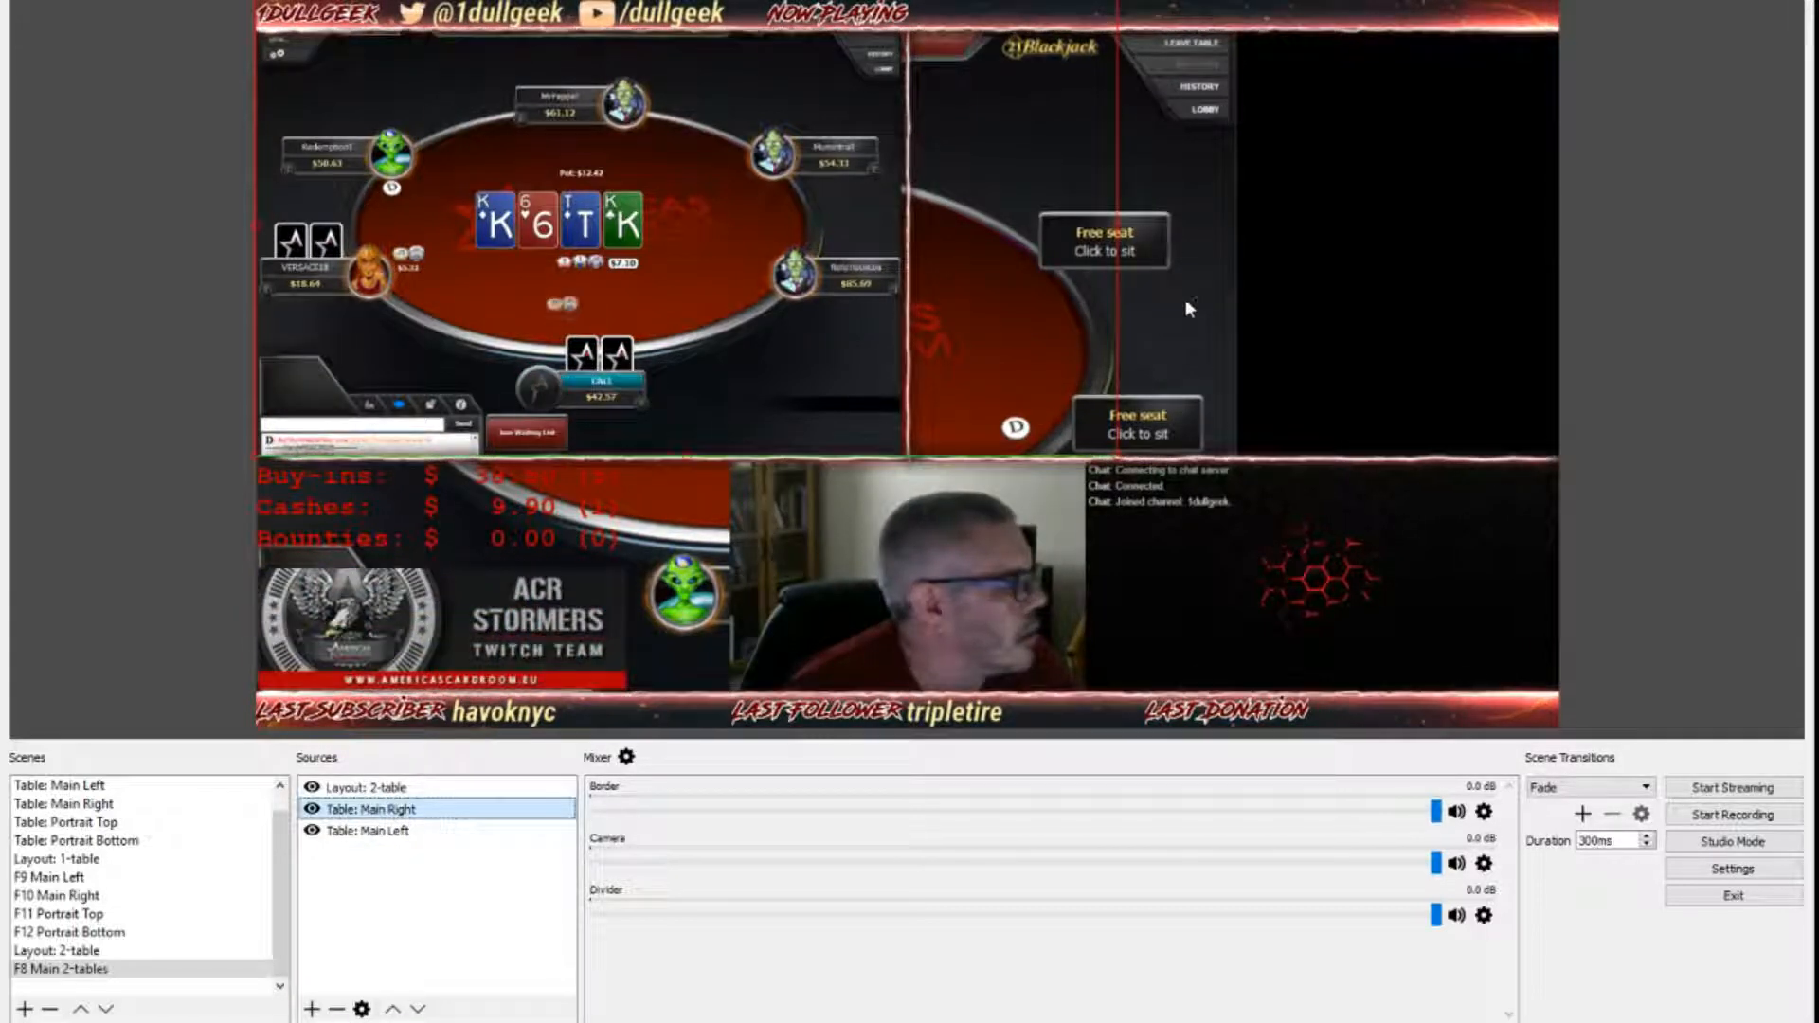
Step: Scale down the Table: Main Left source and position it in the layout's right table area, ending at the horizontal divider
click(386, 832)
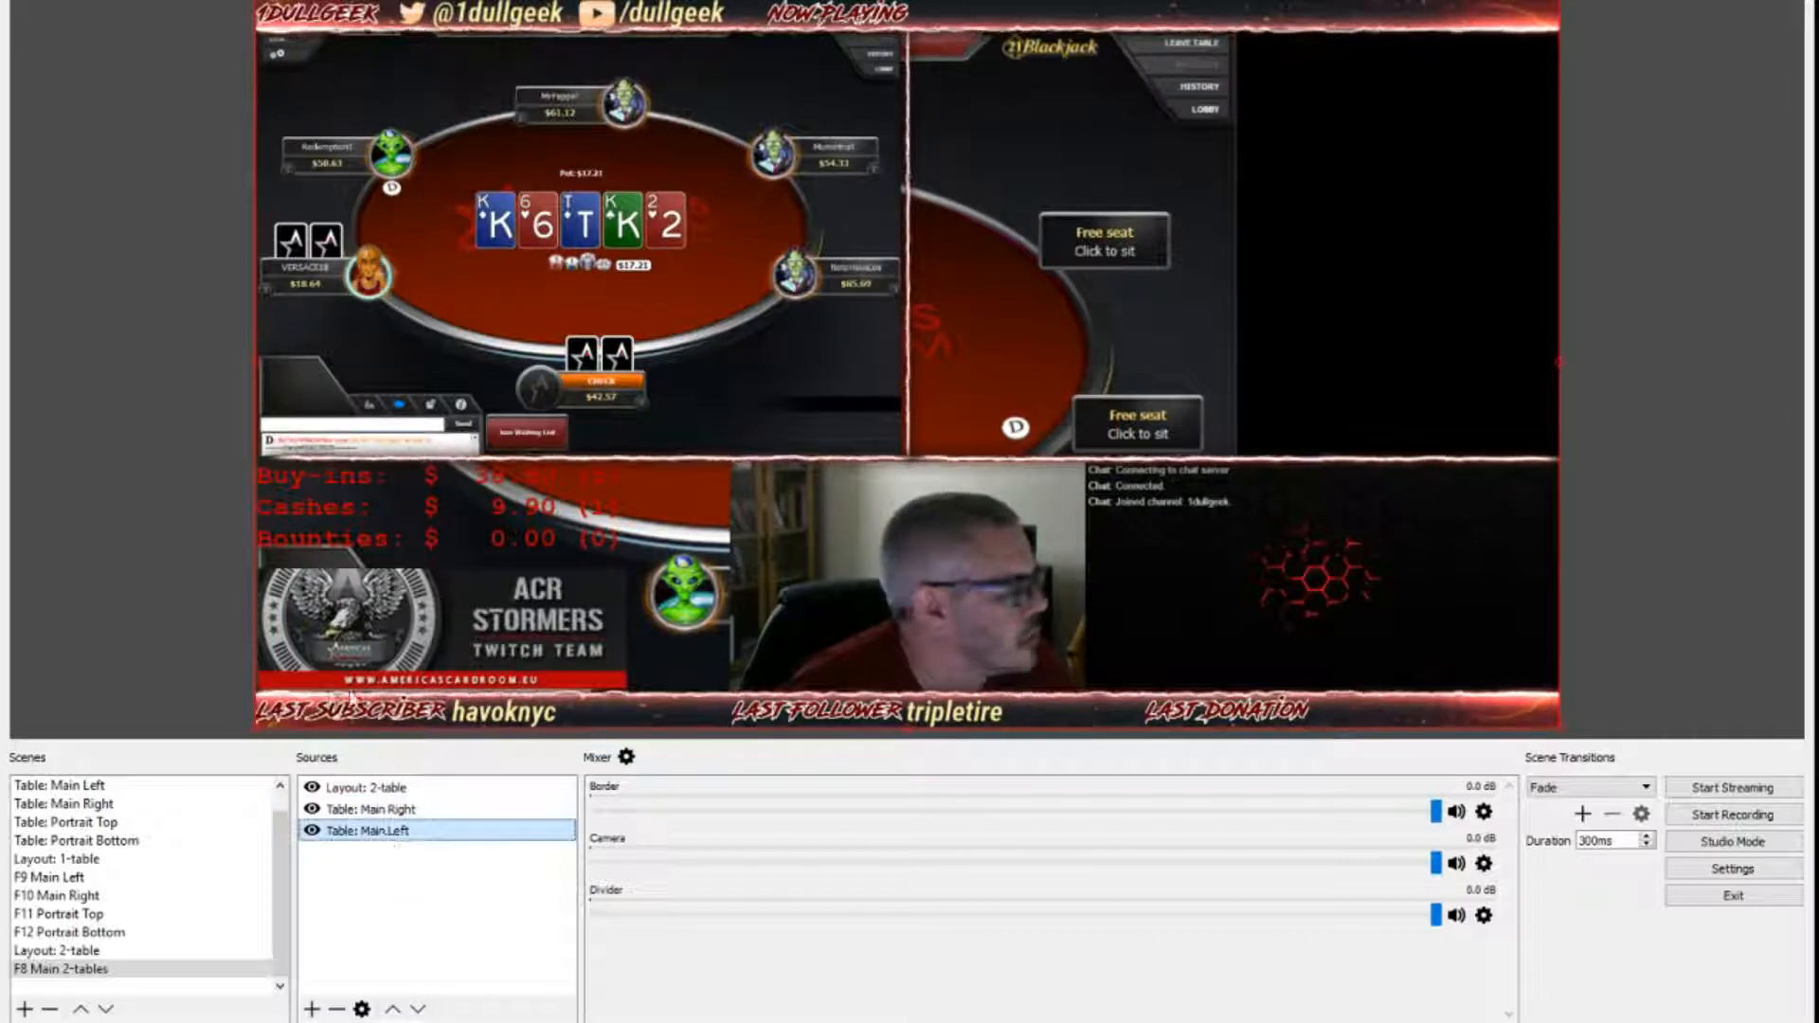
mouse_move(256, 727)
mouse_down()
mouse_move(572, 603)
mouse_move(262, 732)
mouse_up()
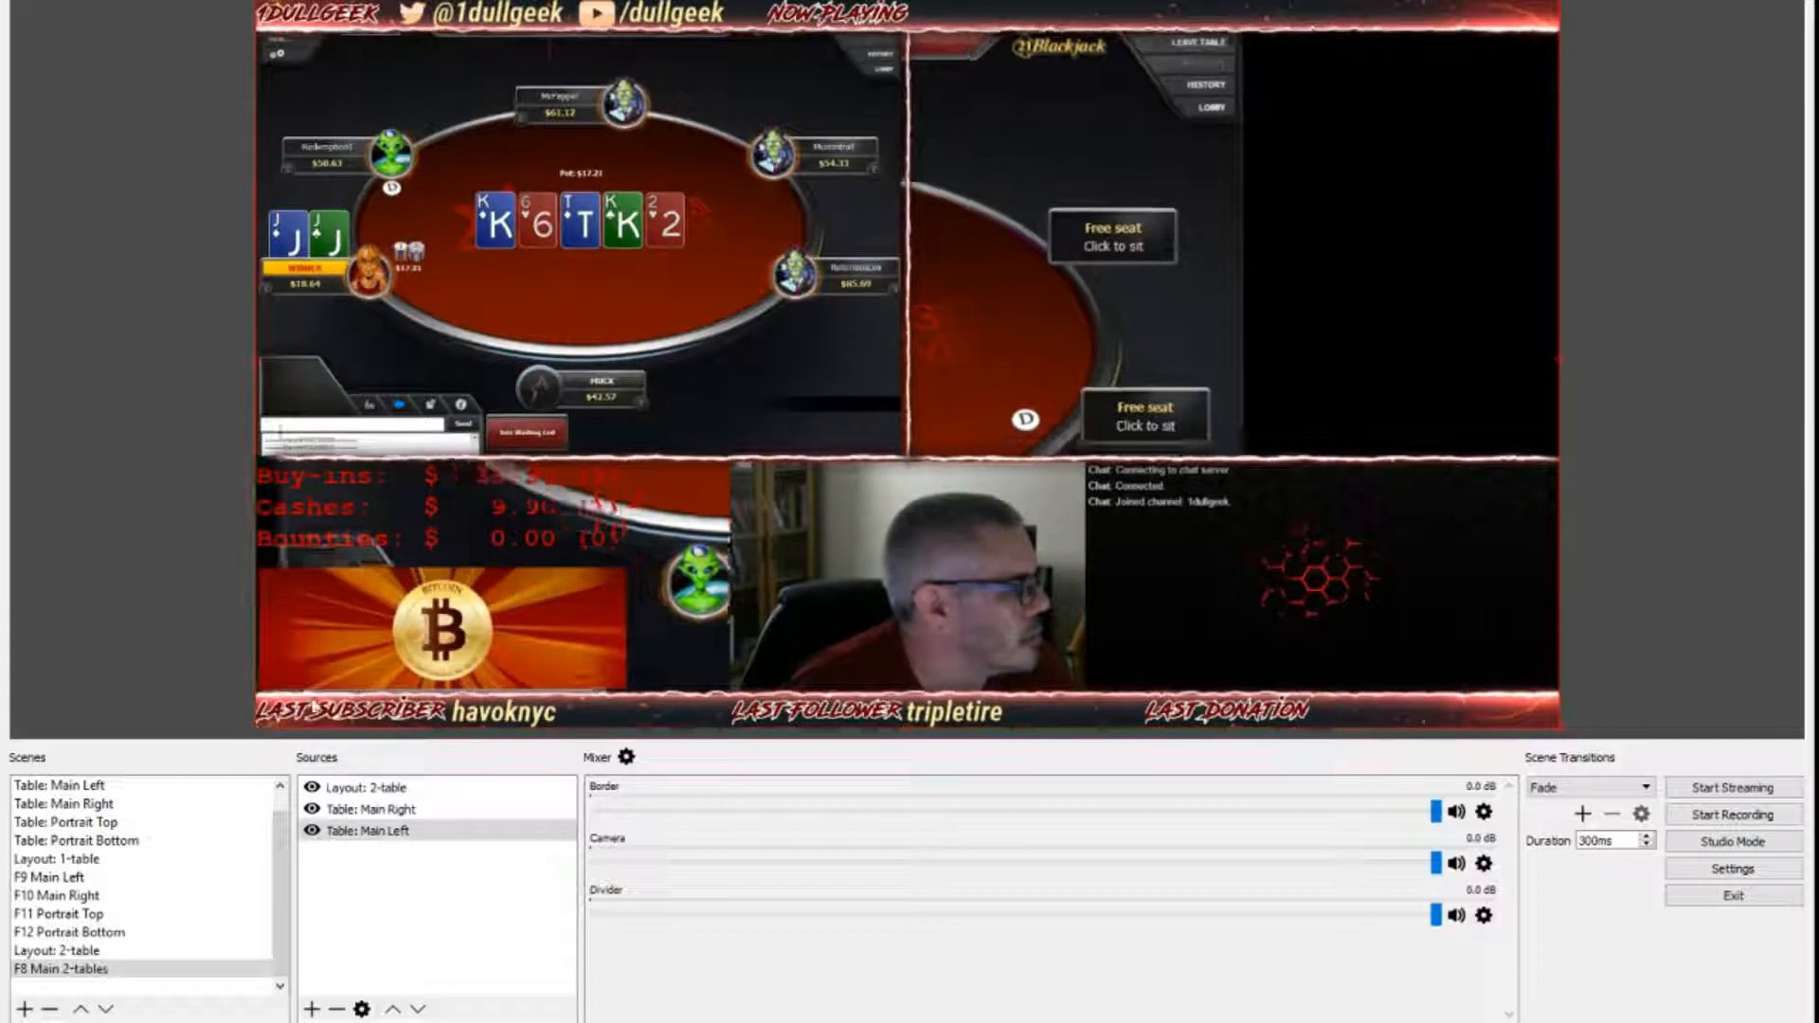
drag(1132, 358, 1277, 362)
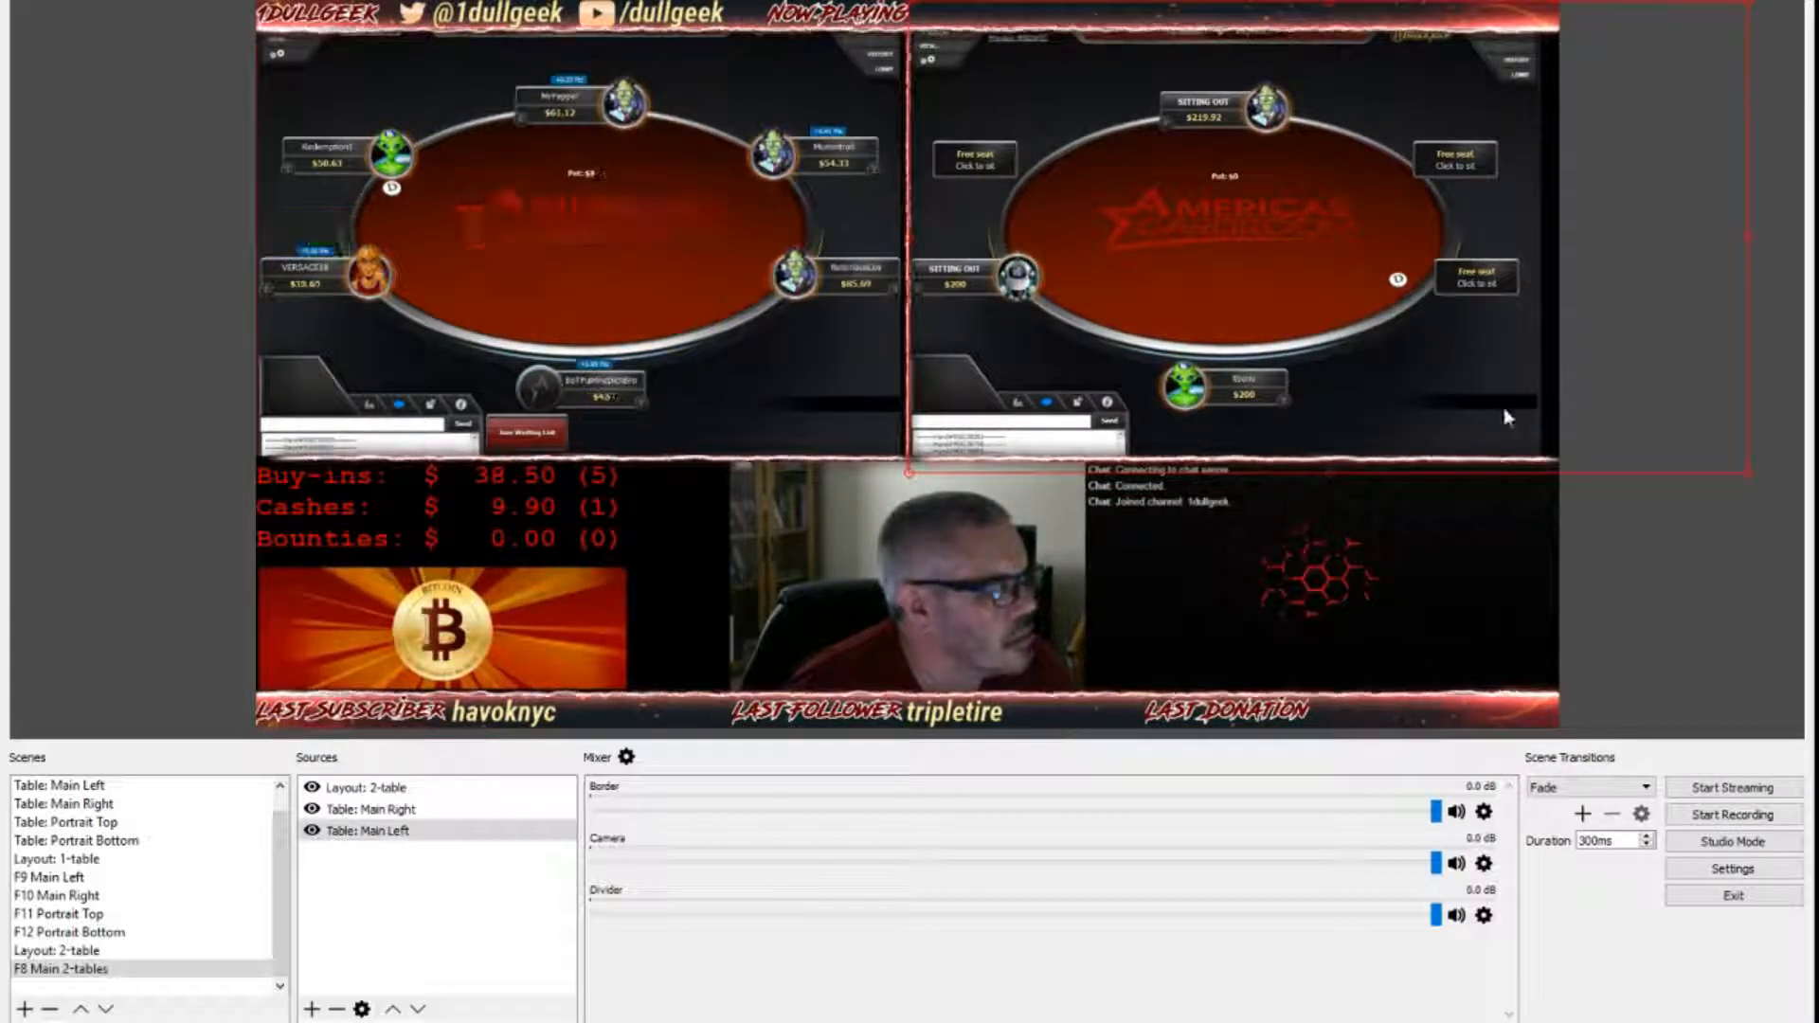
drag(1329, 473, 1333, 489)
drag(1338, 382, 1336, 377)
drag(1326, 482, 1339, 455)
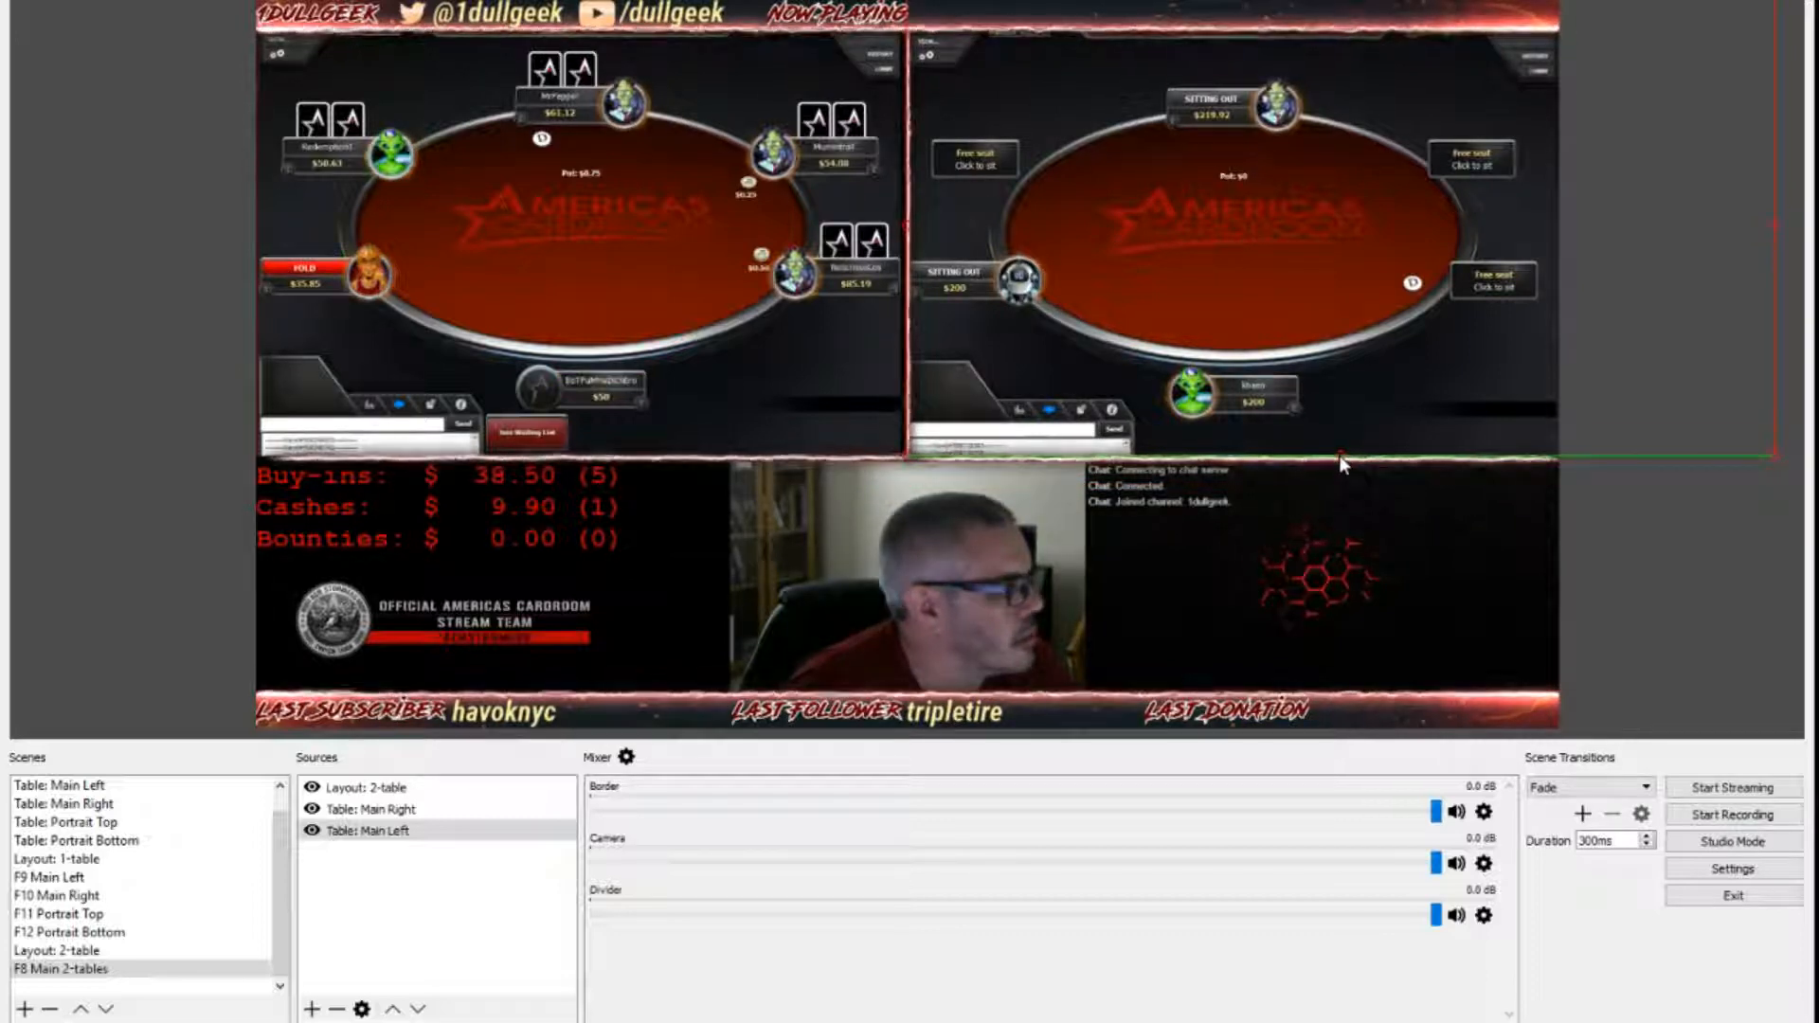
click(169, 446)
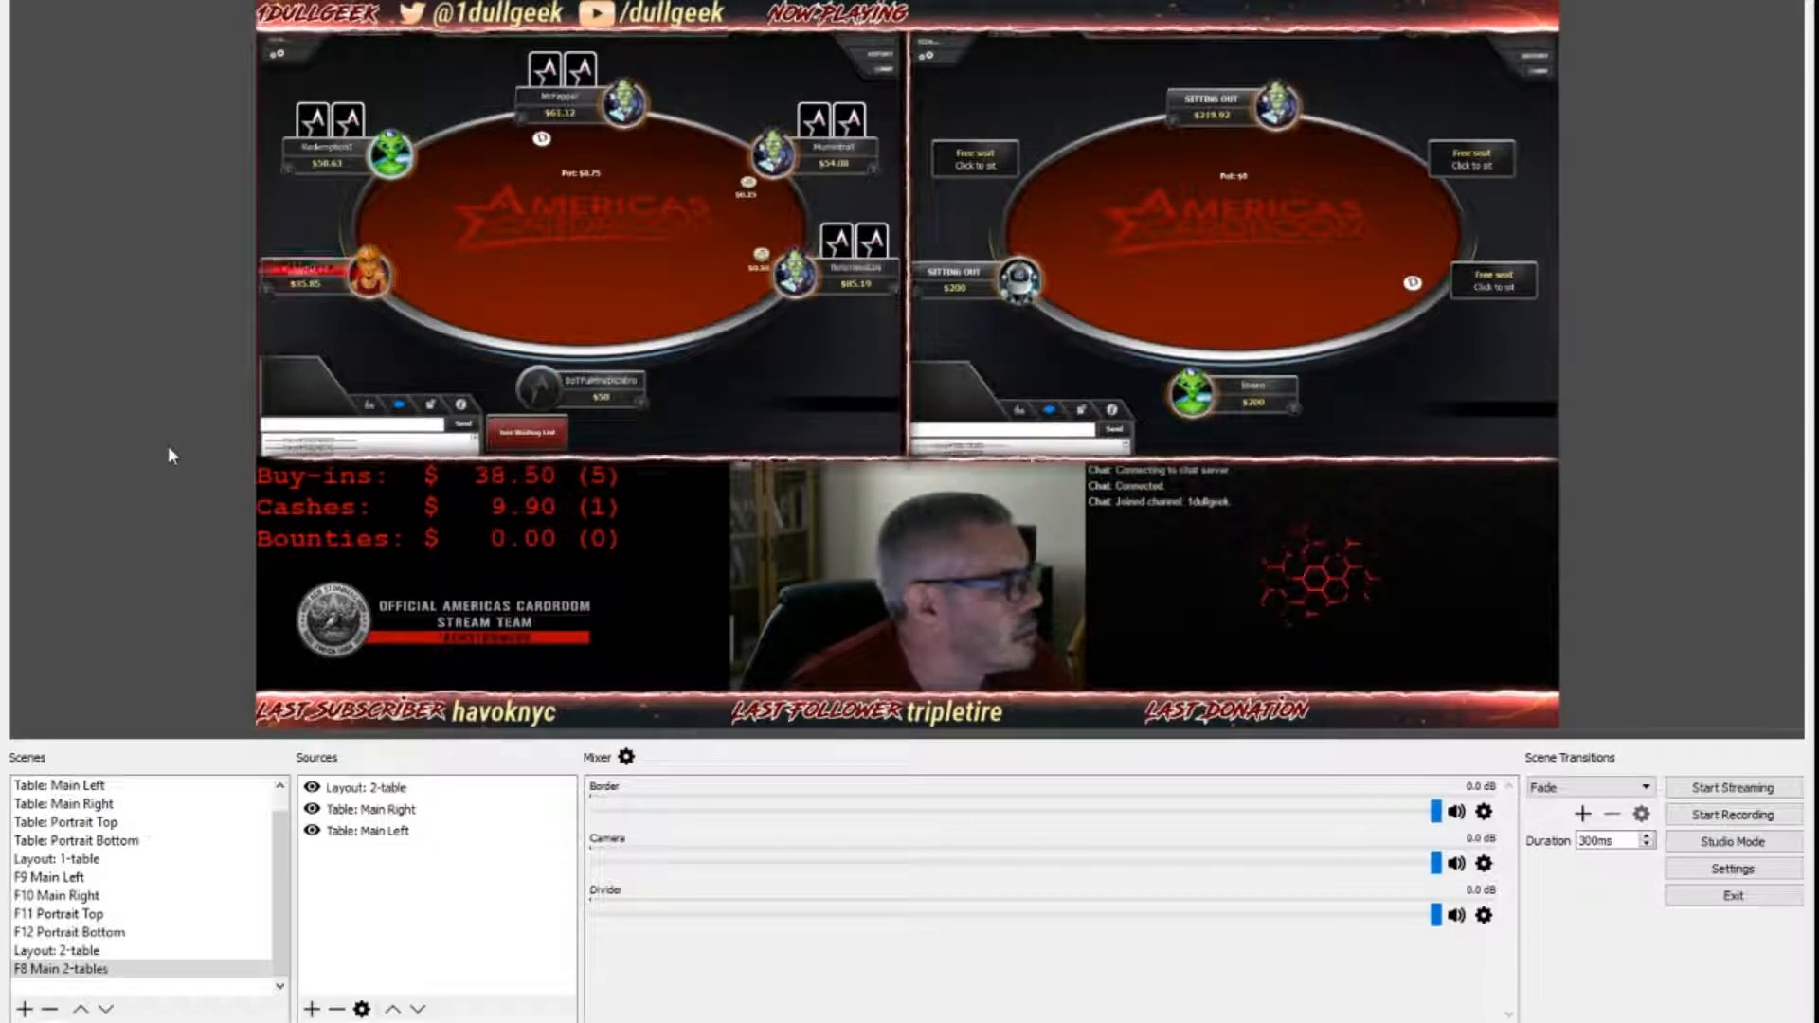
Step: Widen the Table: Main Right source slightly so the table reaches the vertical divider
click(858, 365)
click(807, 356)
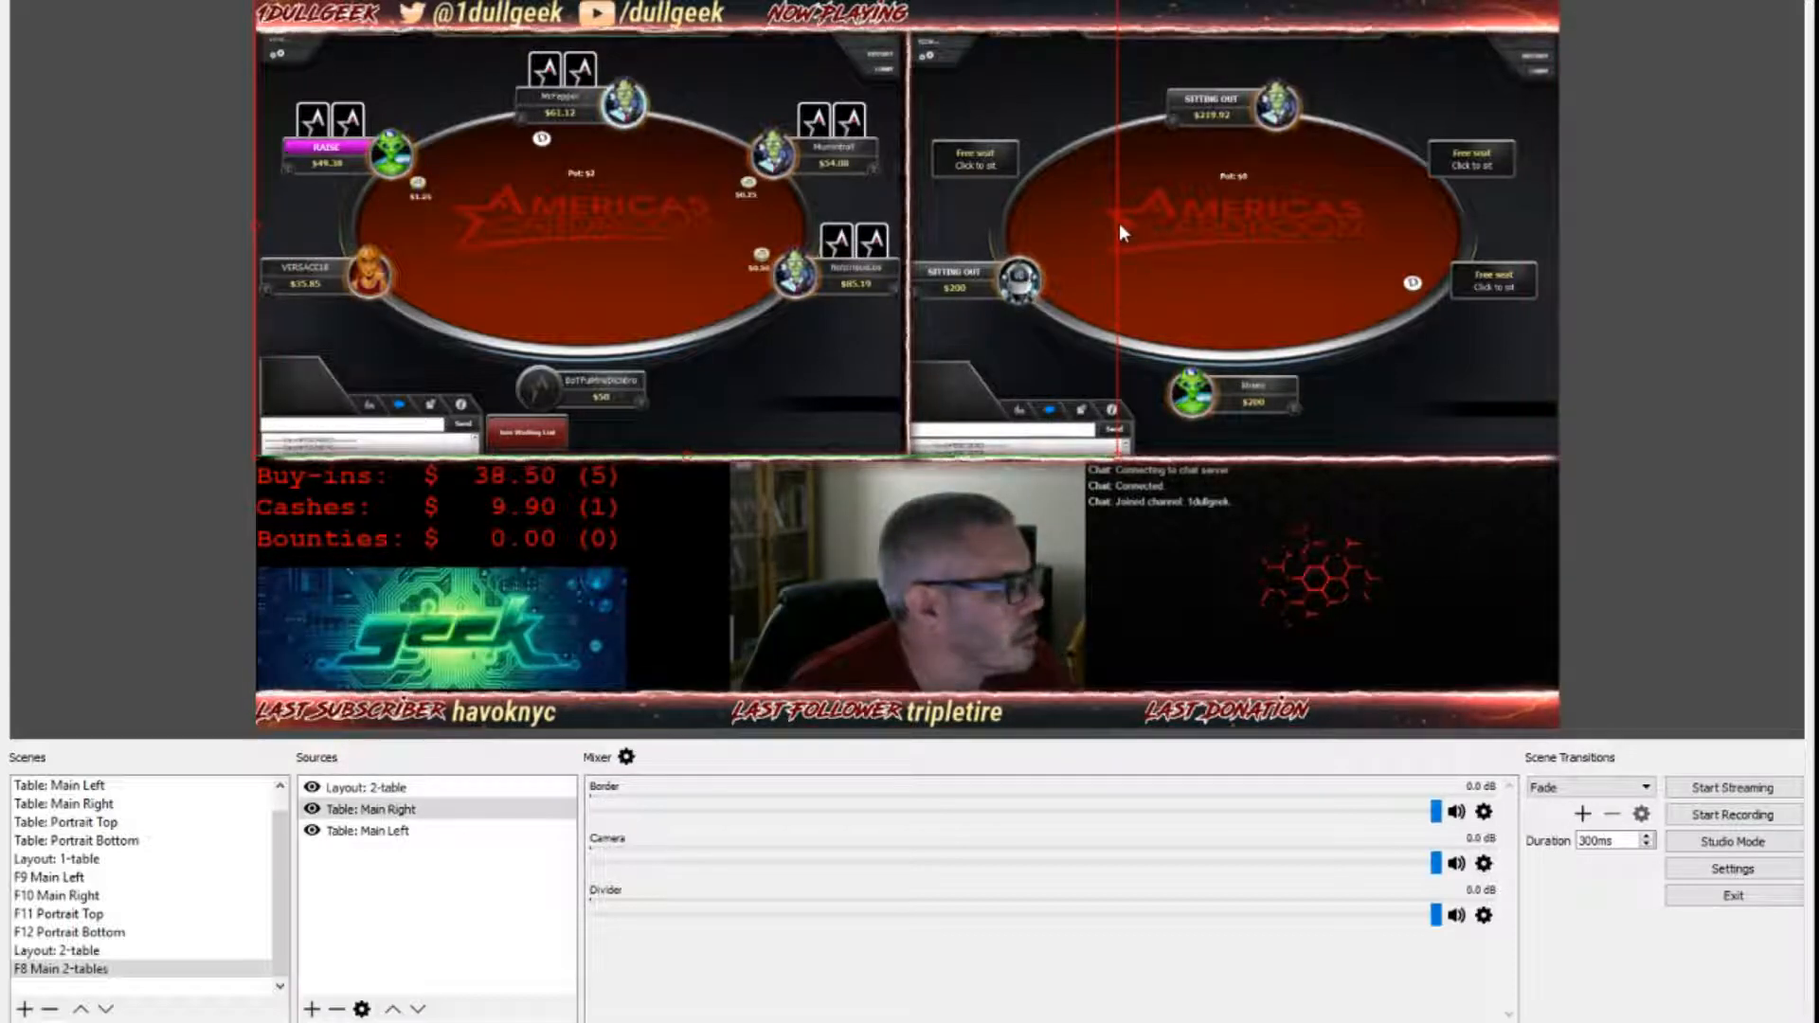
drag(1120, 228, 1124, 226)
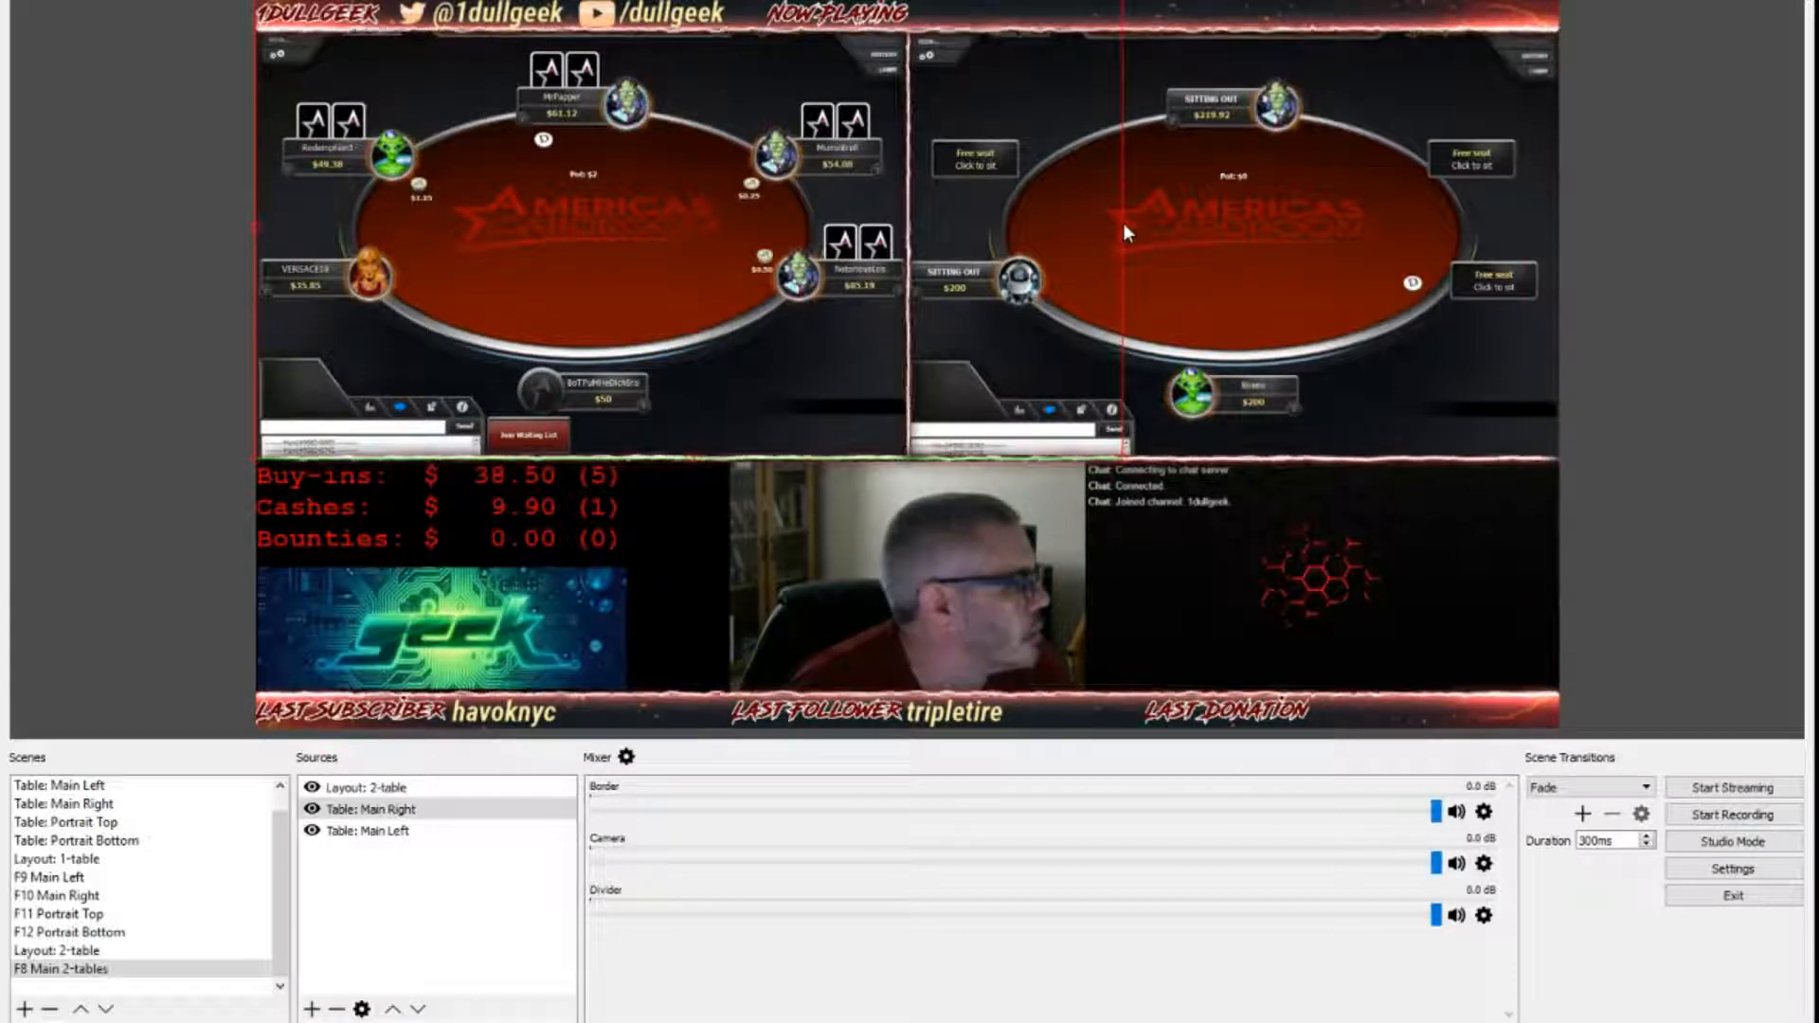
click(167, 282)
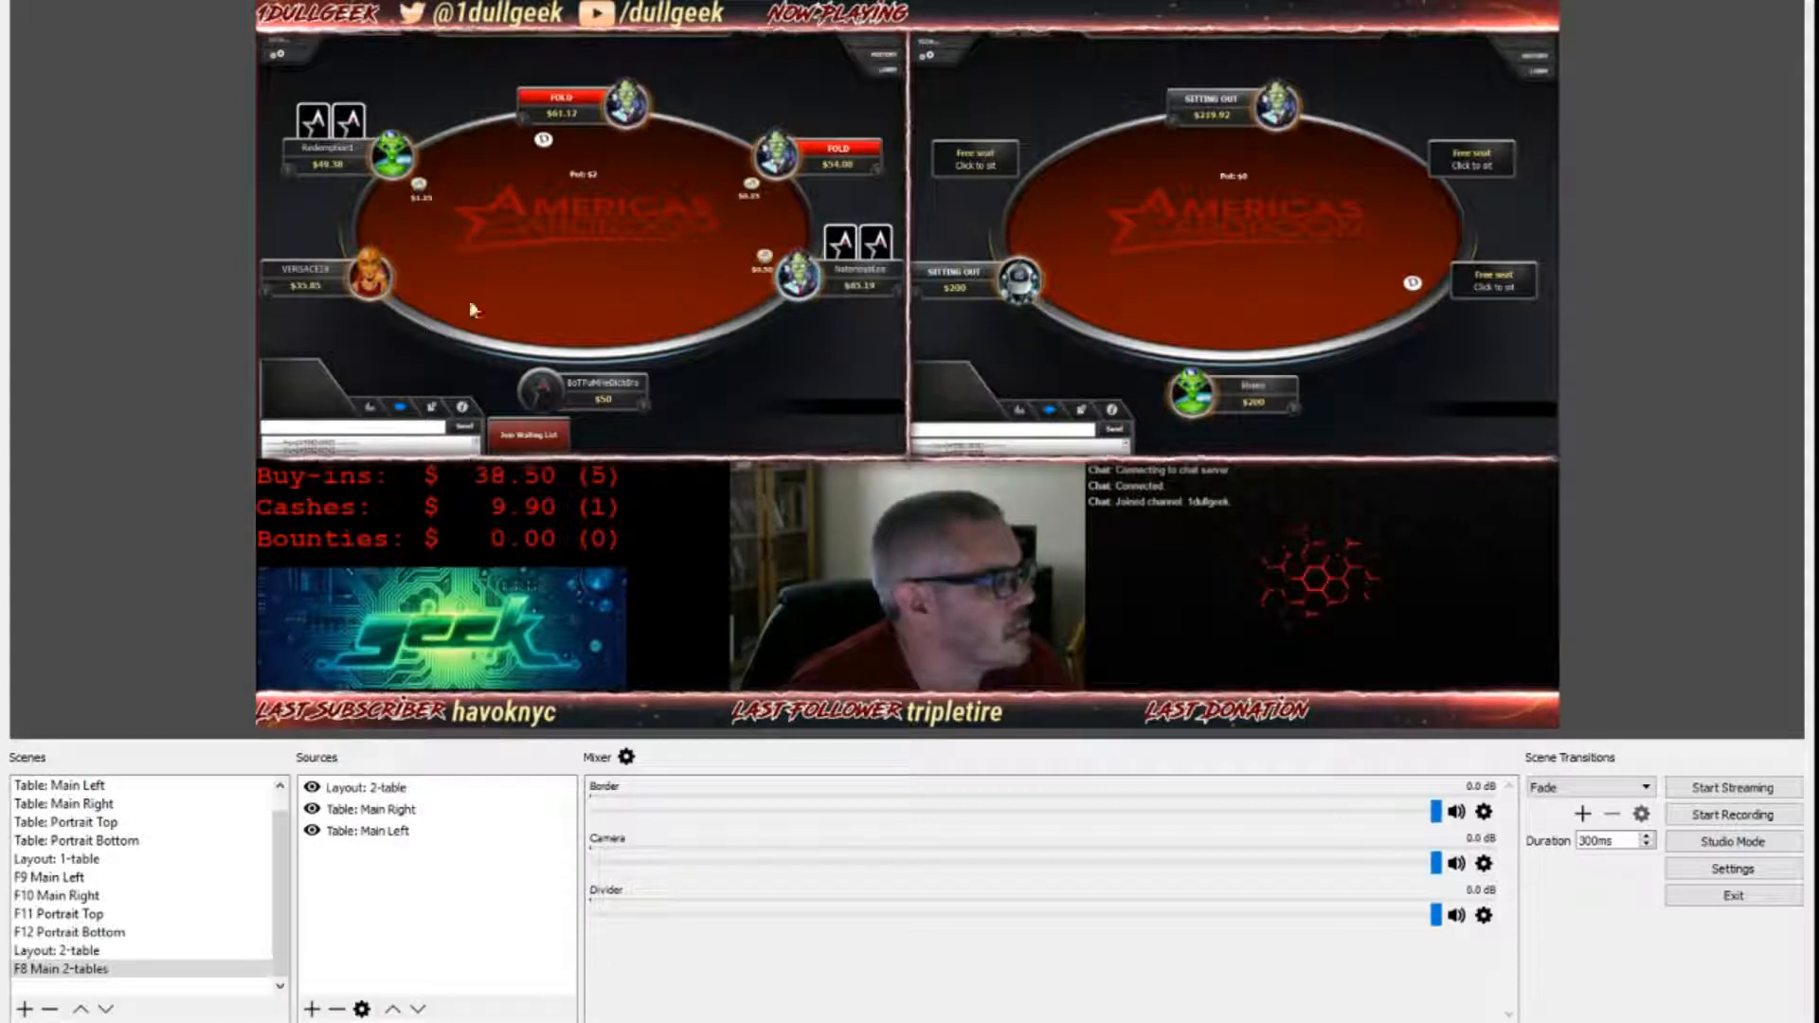
Step: Create a new scene named "F7 Portrait 2-tables"
click(25, 1009)
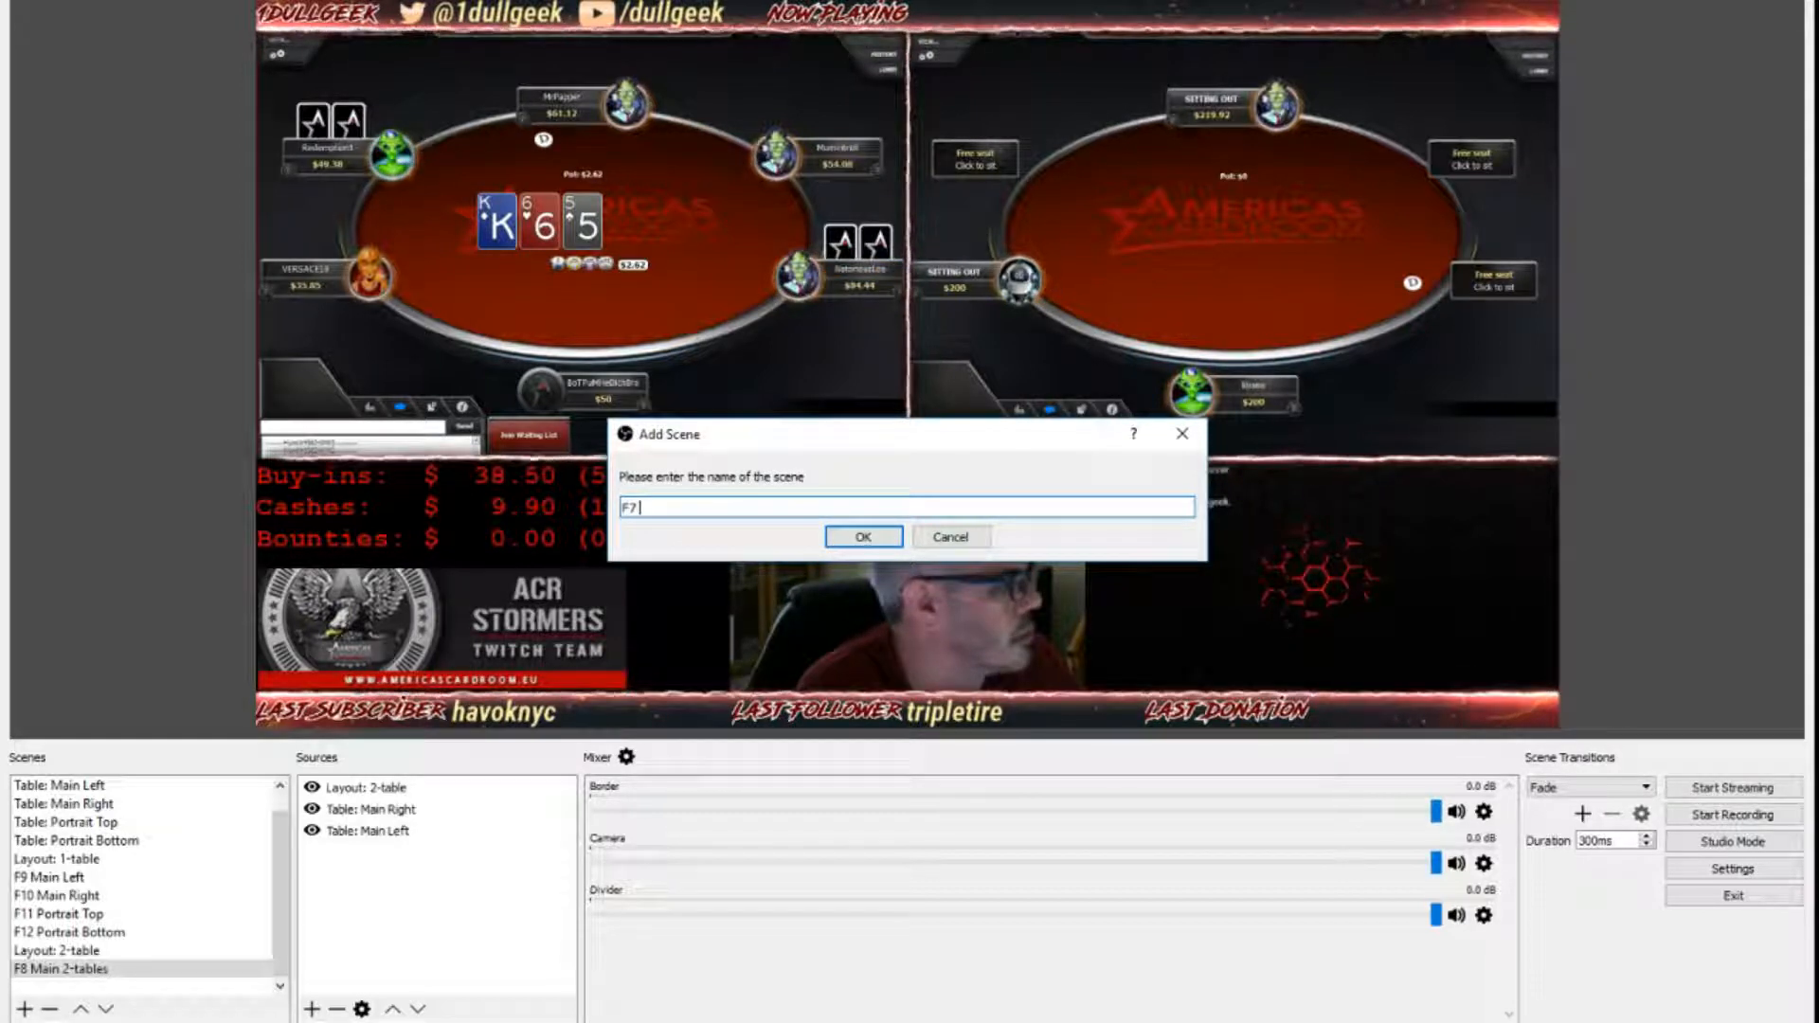
text(F7 Portr)
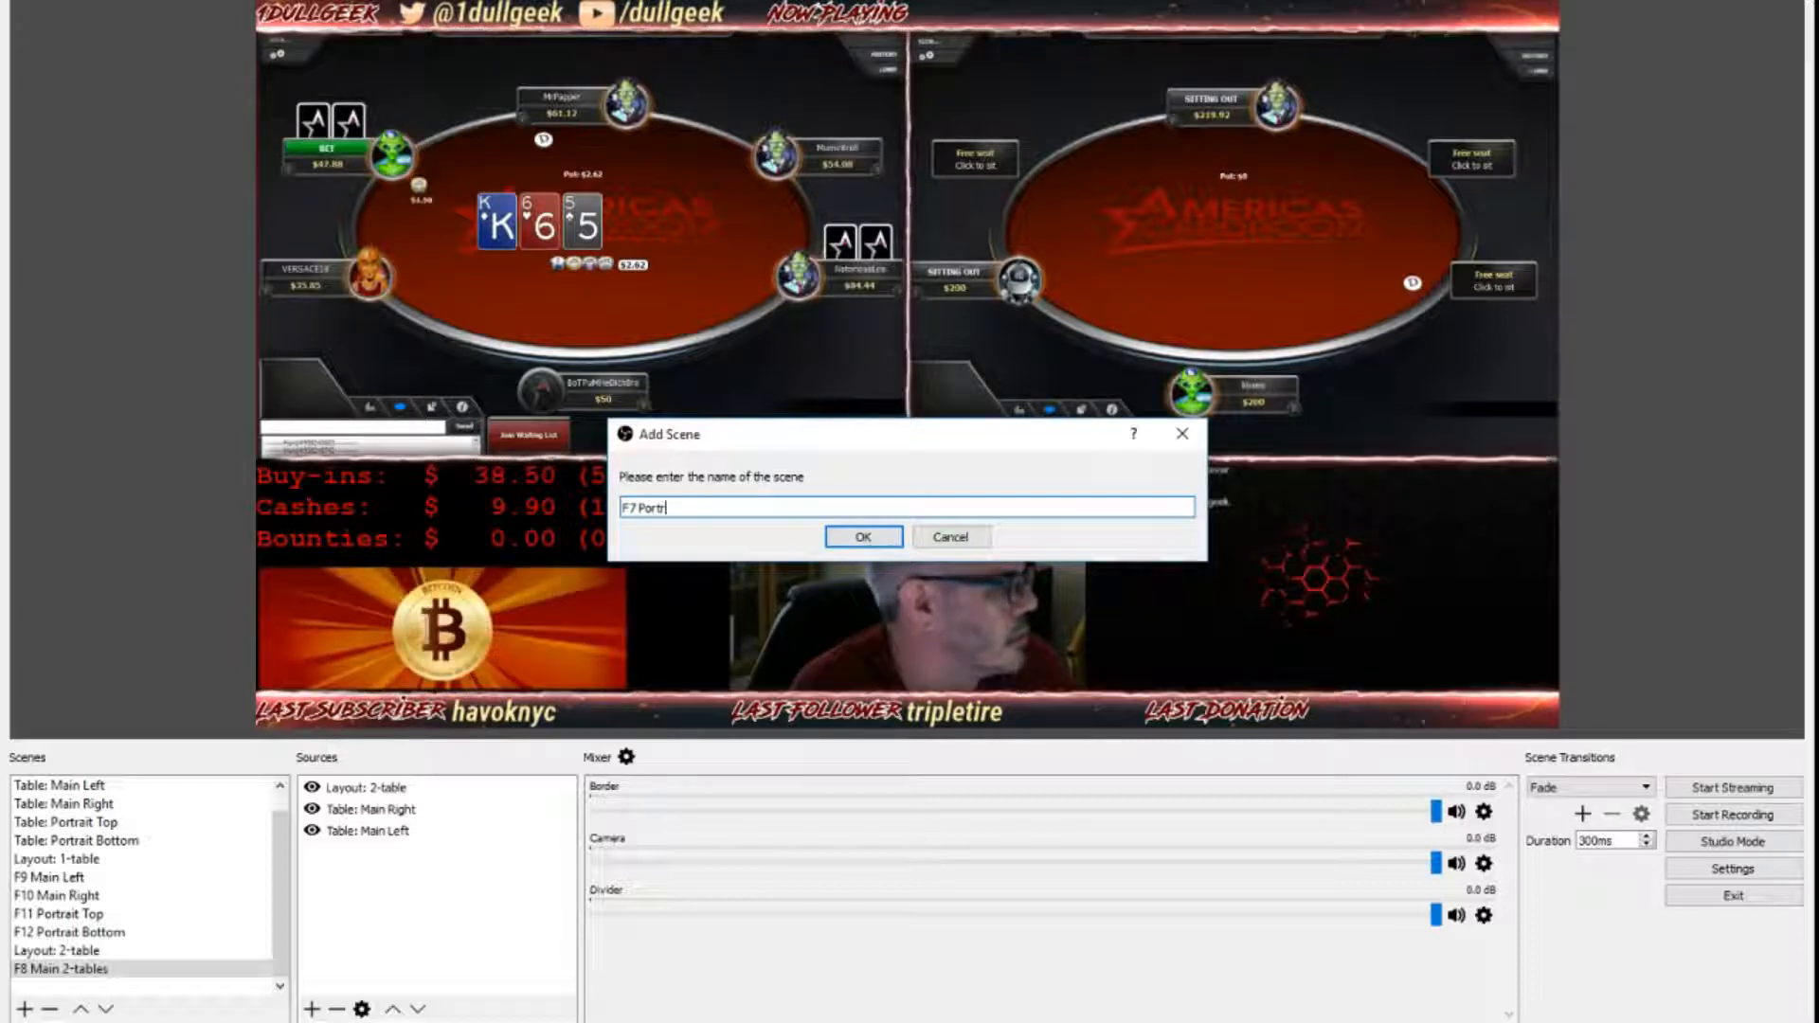
text(ables)
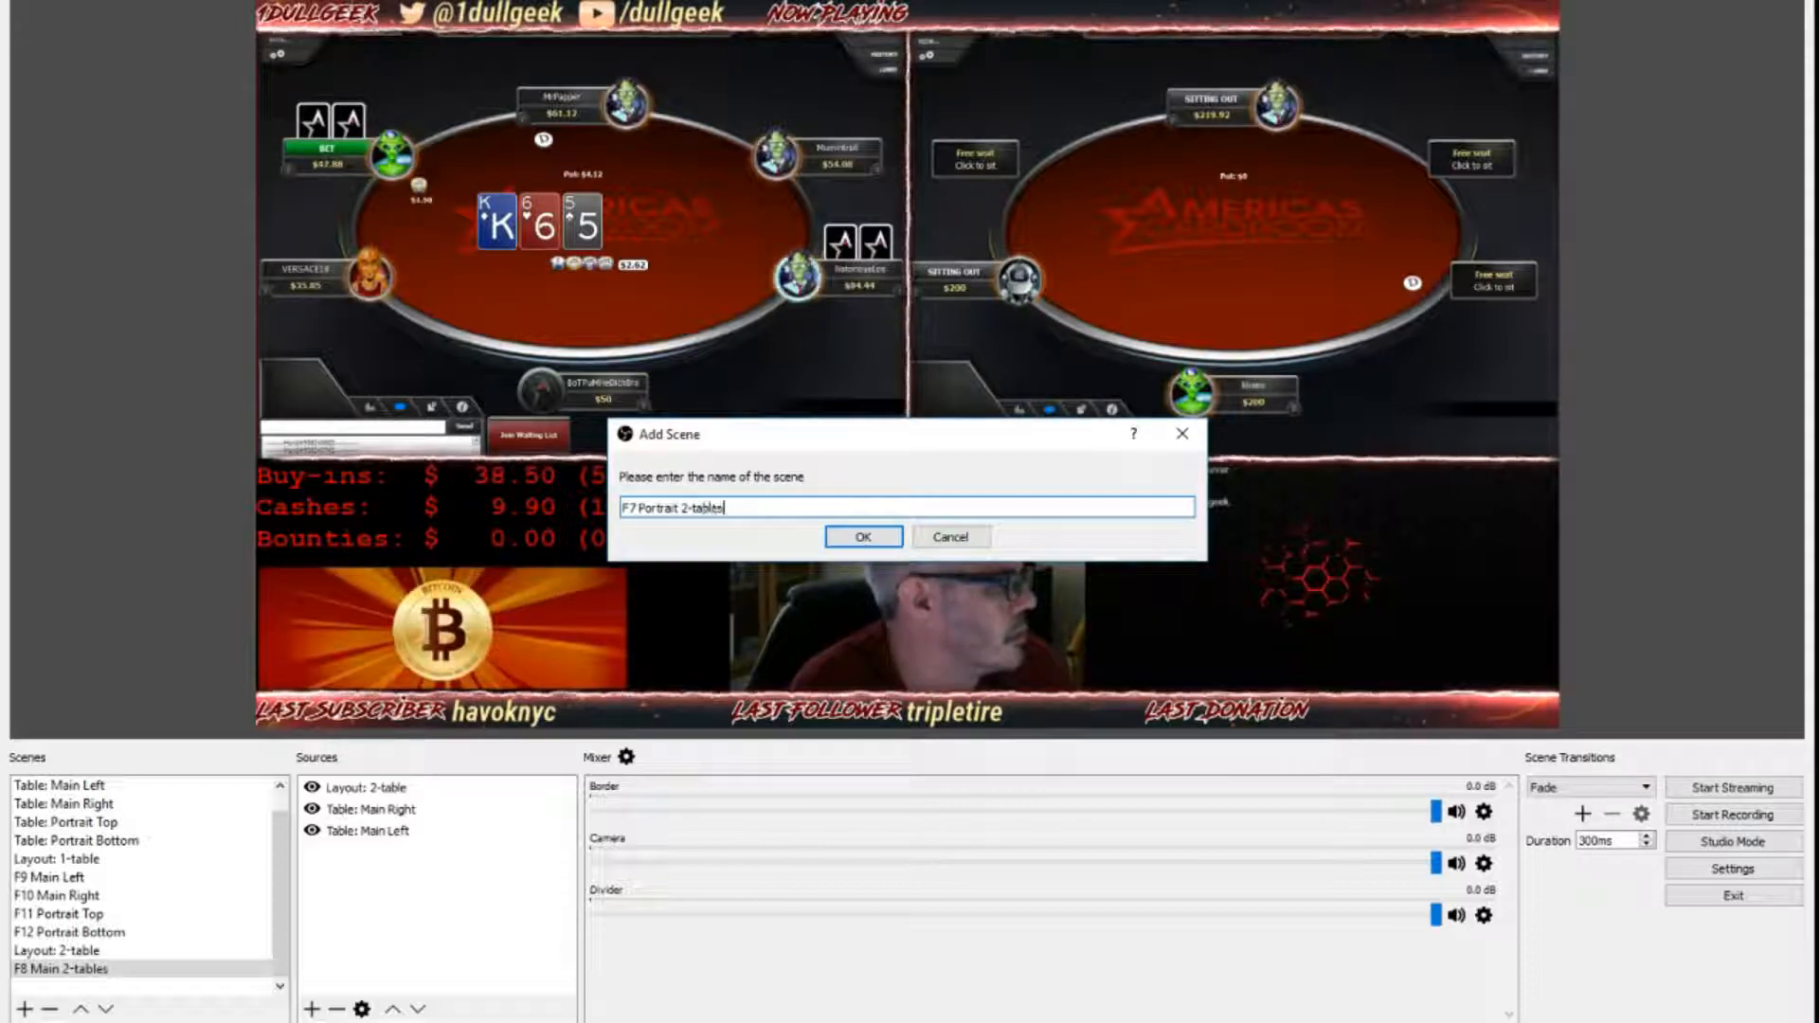
click(865, 538)
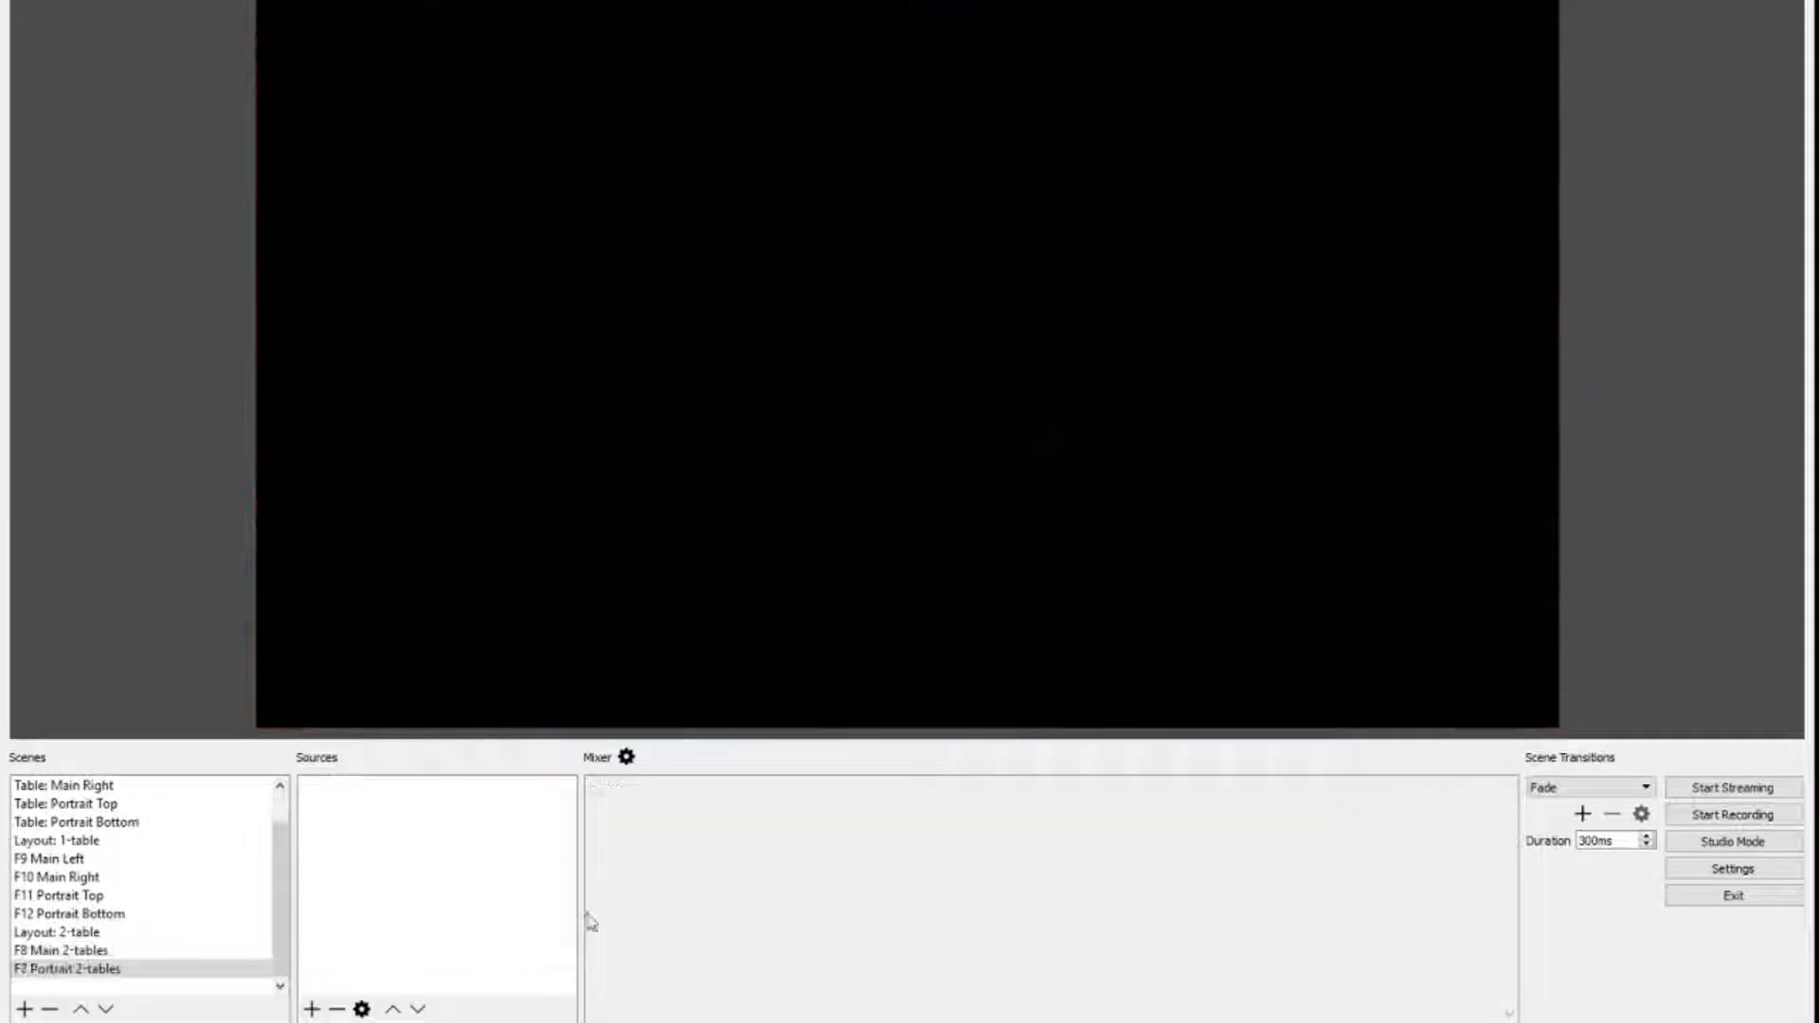
click(312, 1009)
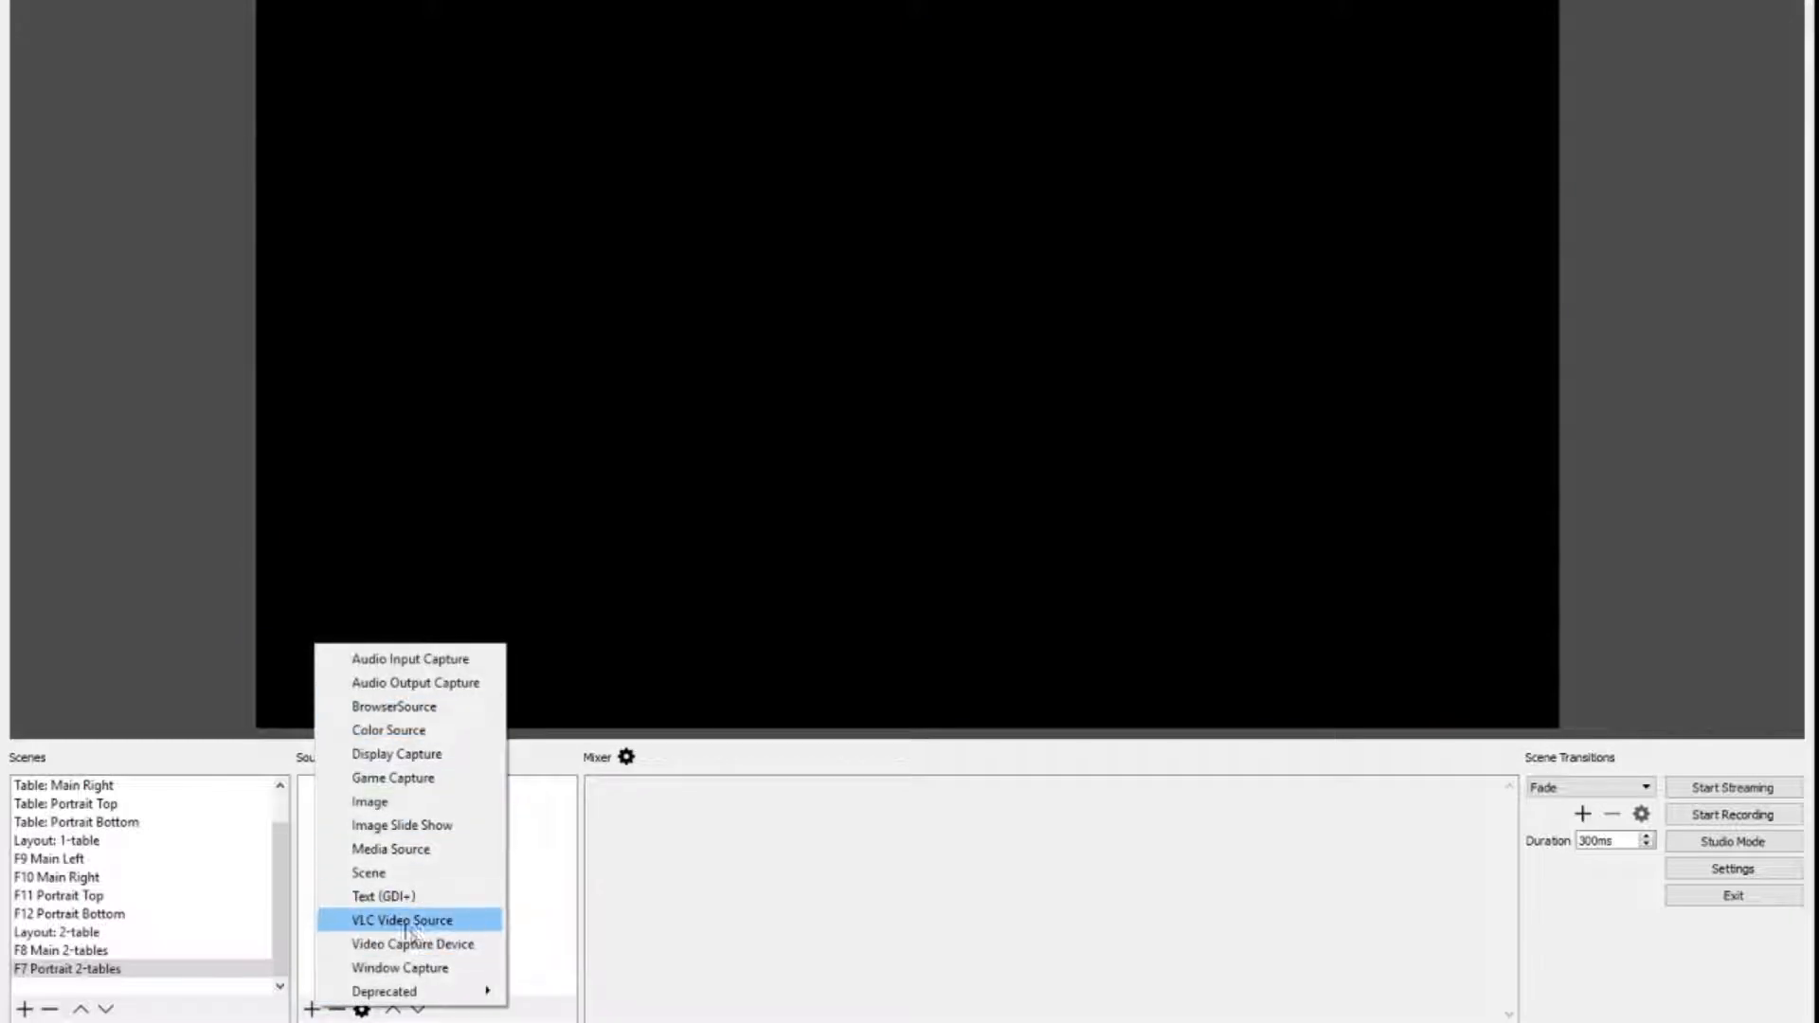
click(392, 873)
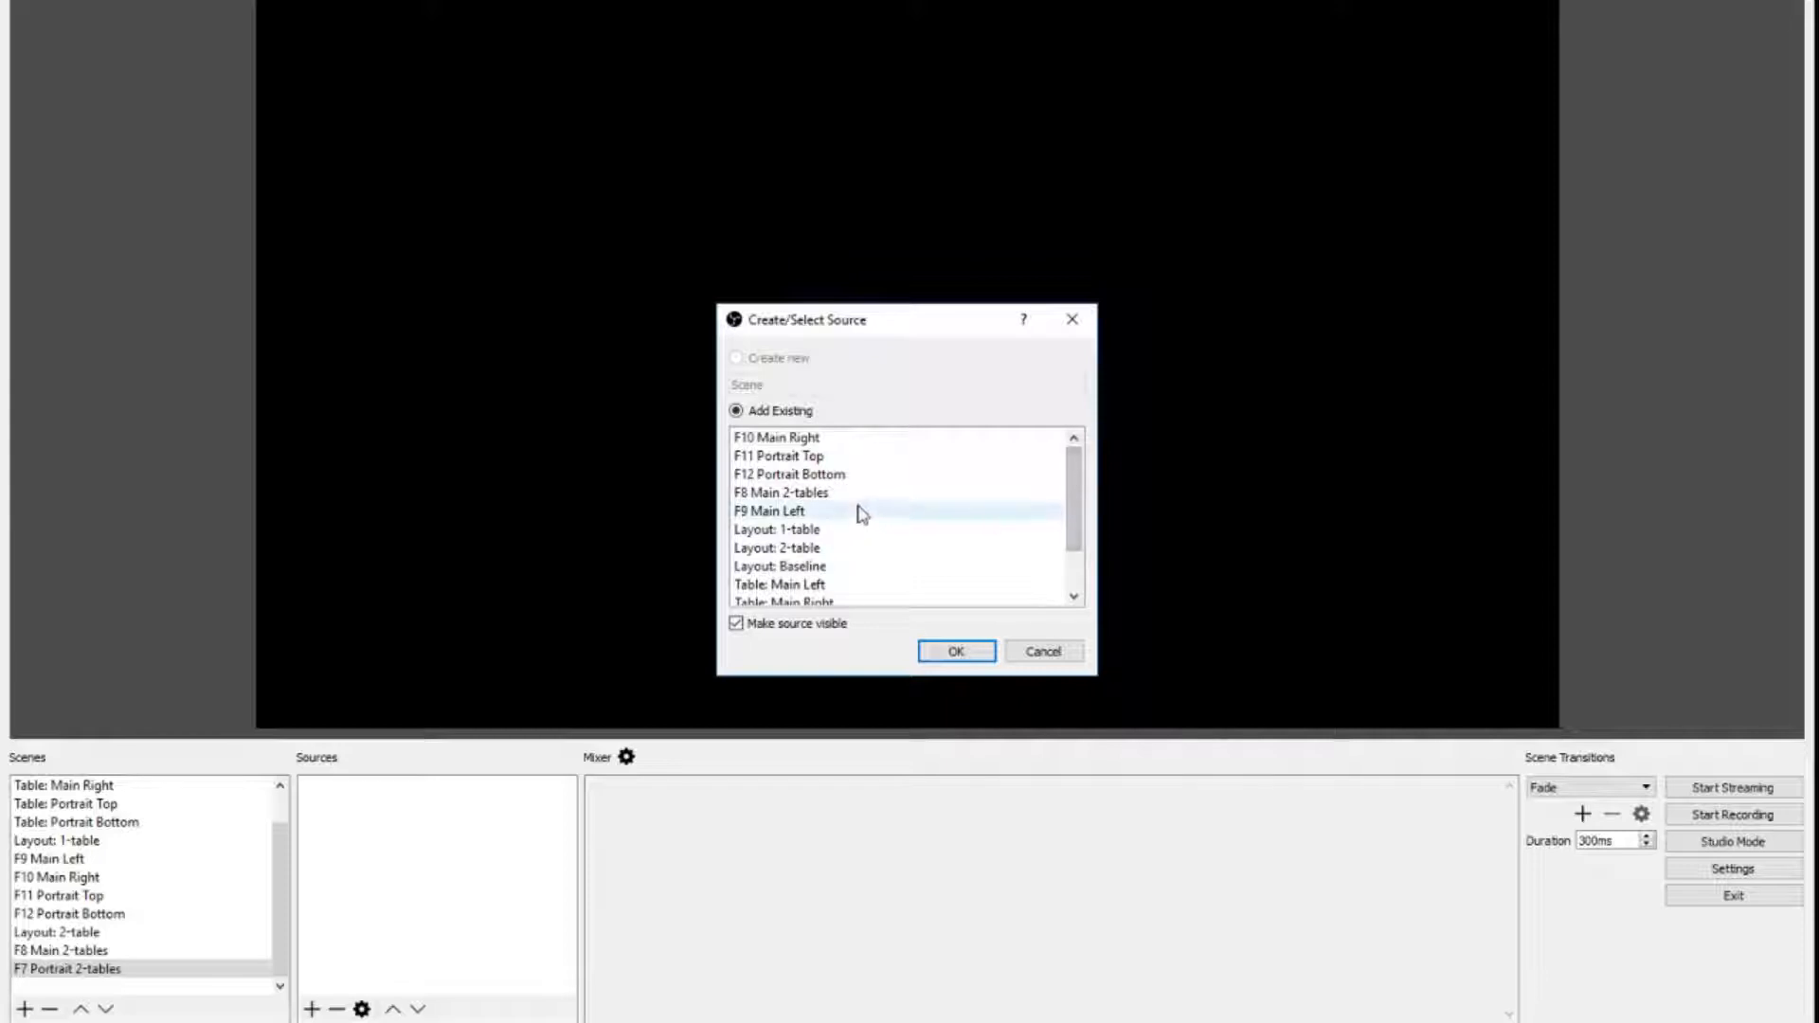
click(955, 651)
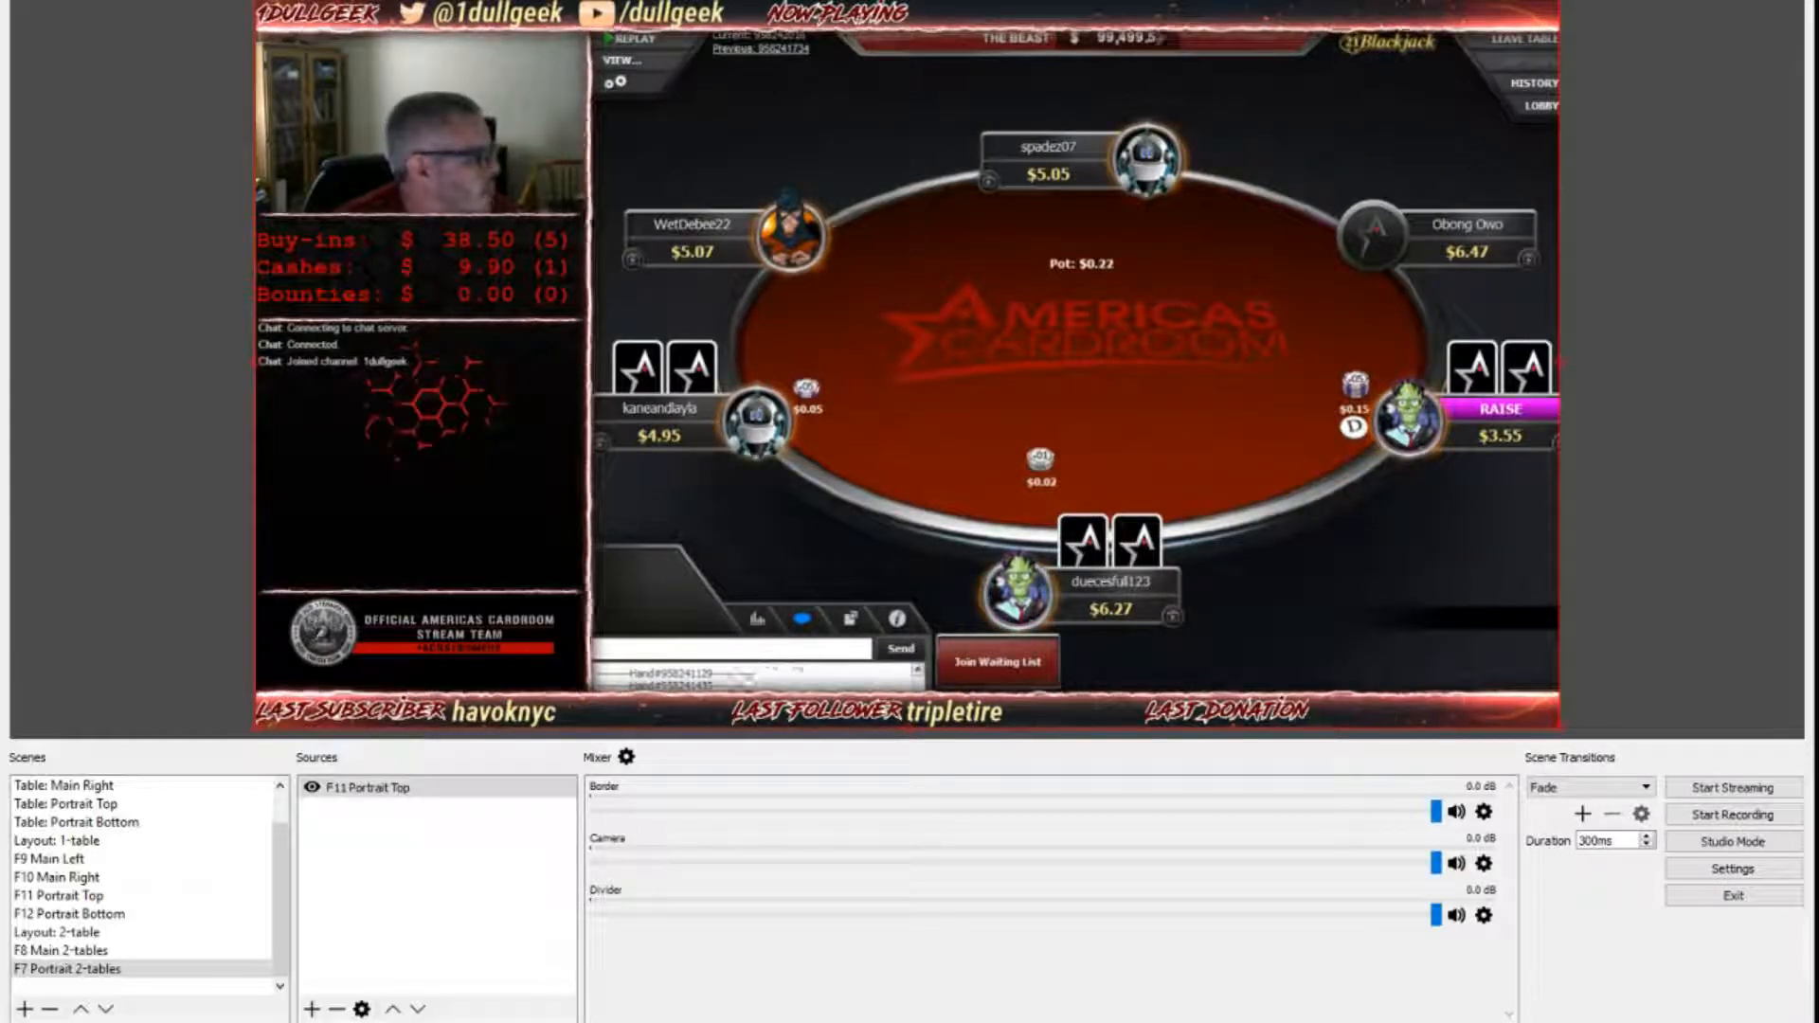
click(336, 1009)
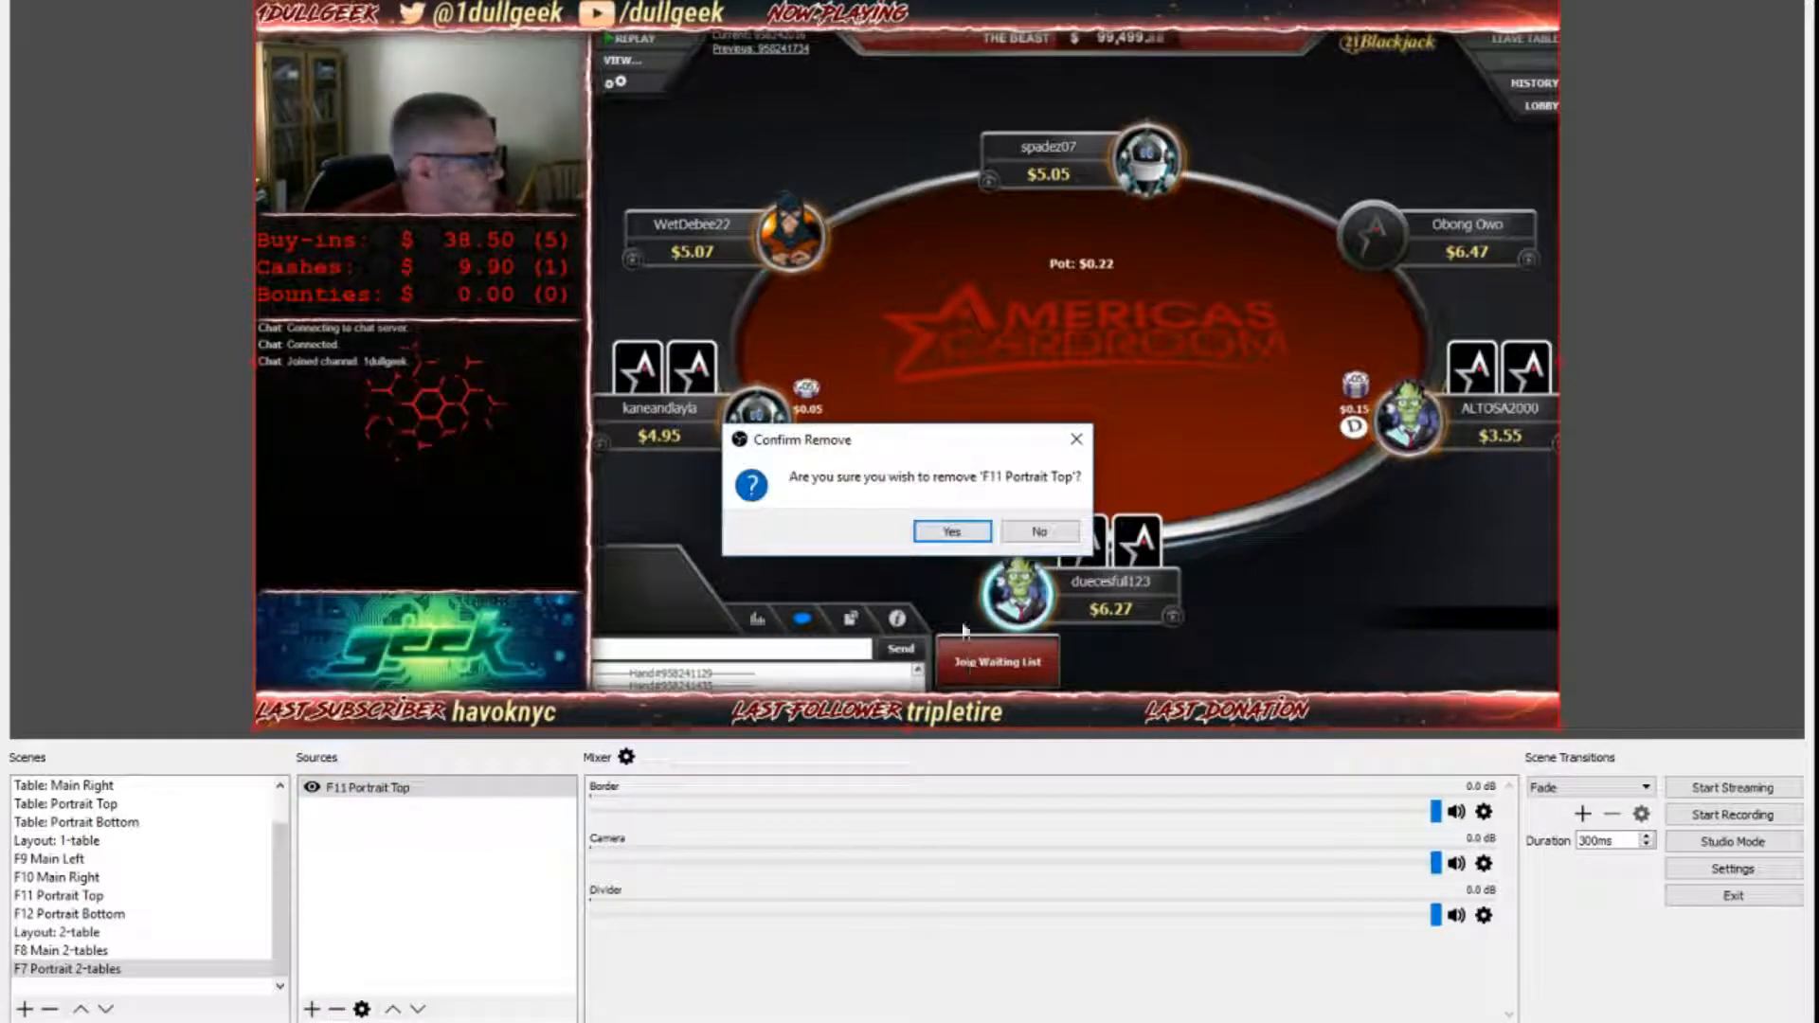
click(947, 528)
Step: Add the existing Table: Portrait Top scene as a source in F7 Portrait 2-tables
click(312, 1009)
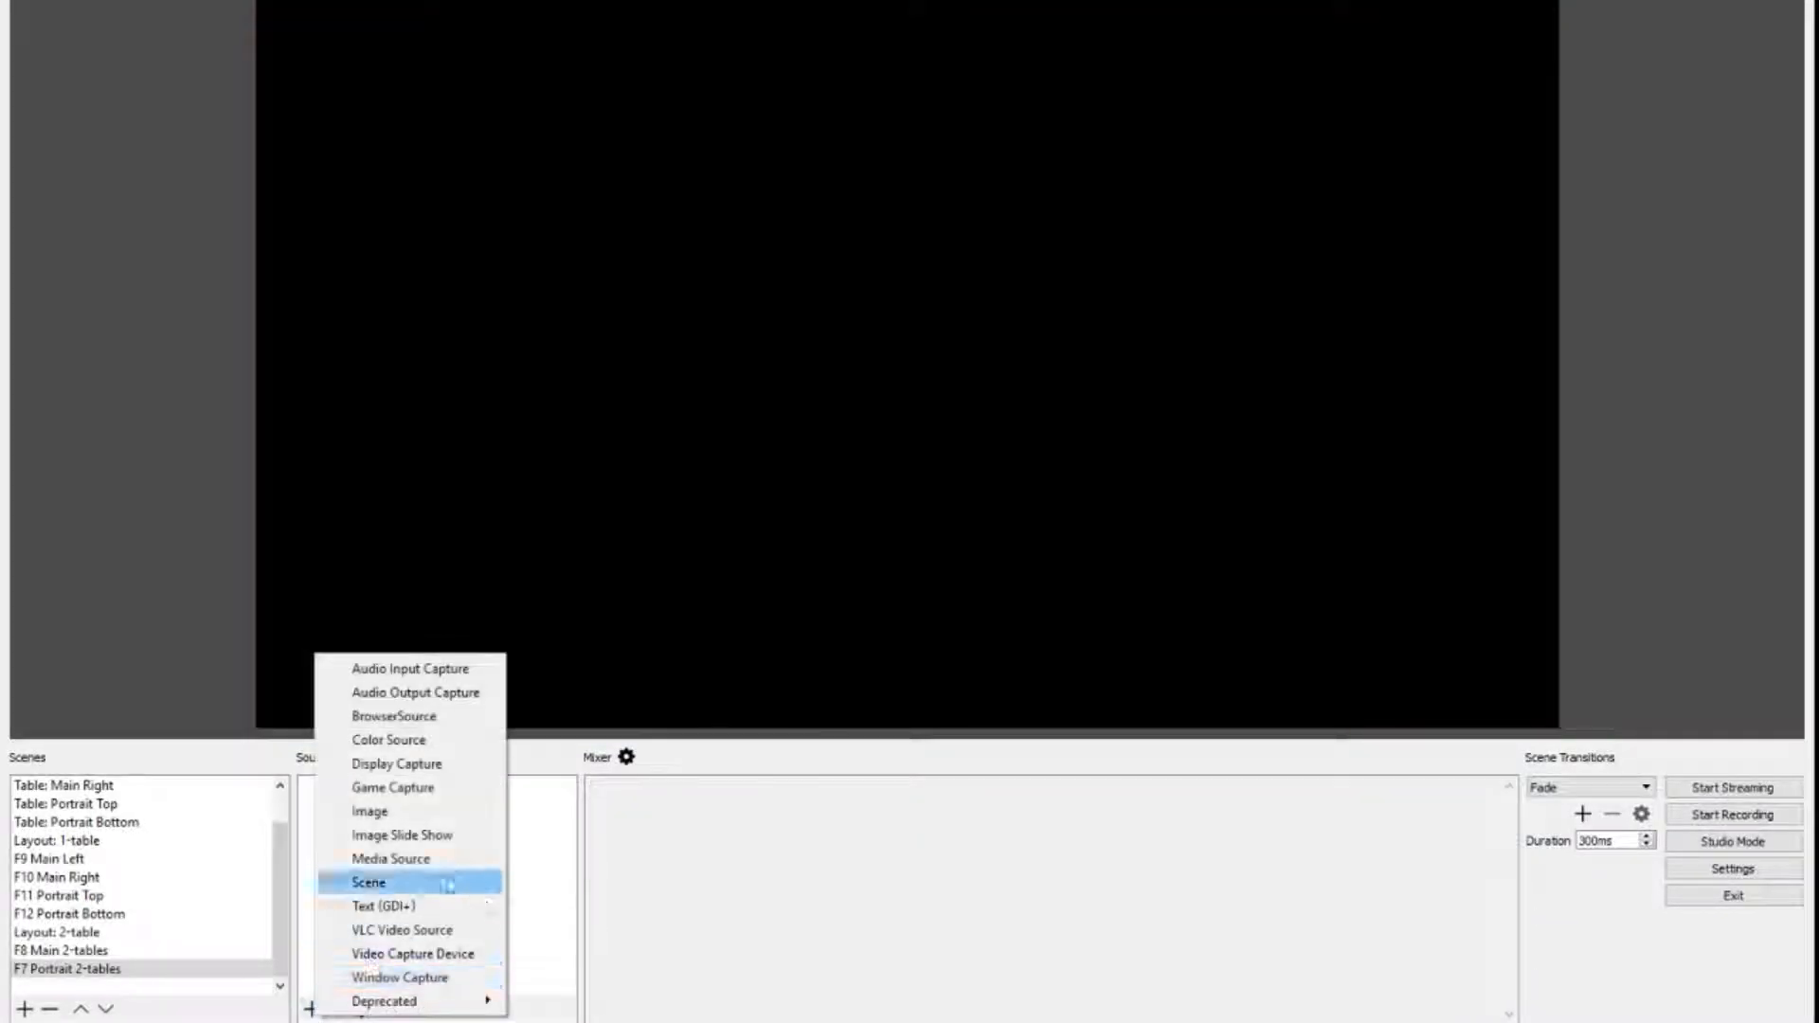
click(394, 879)
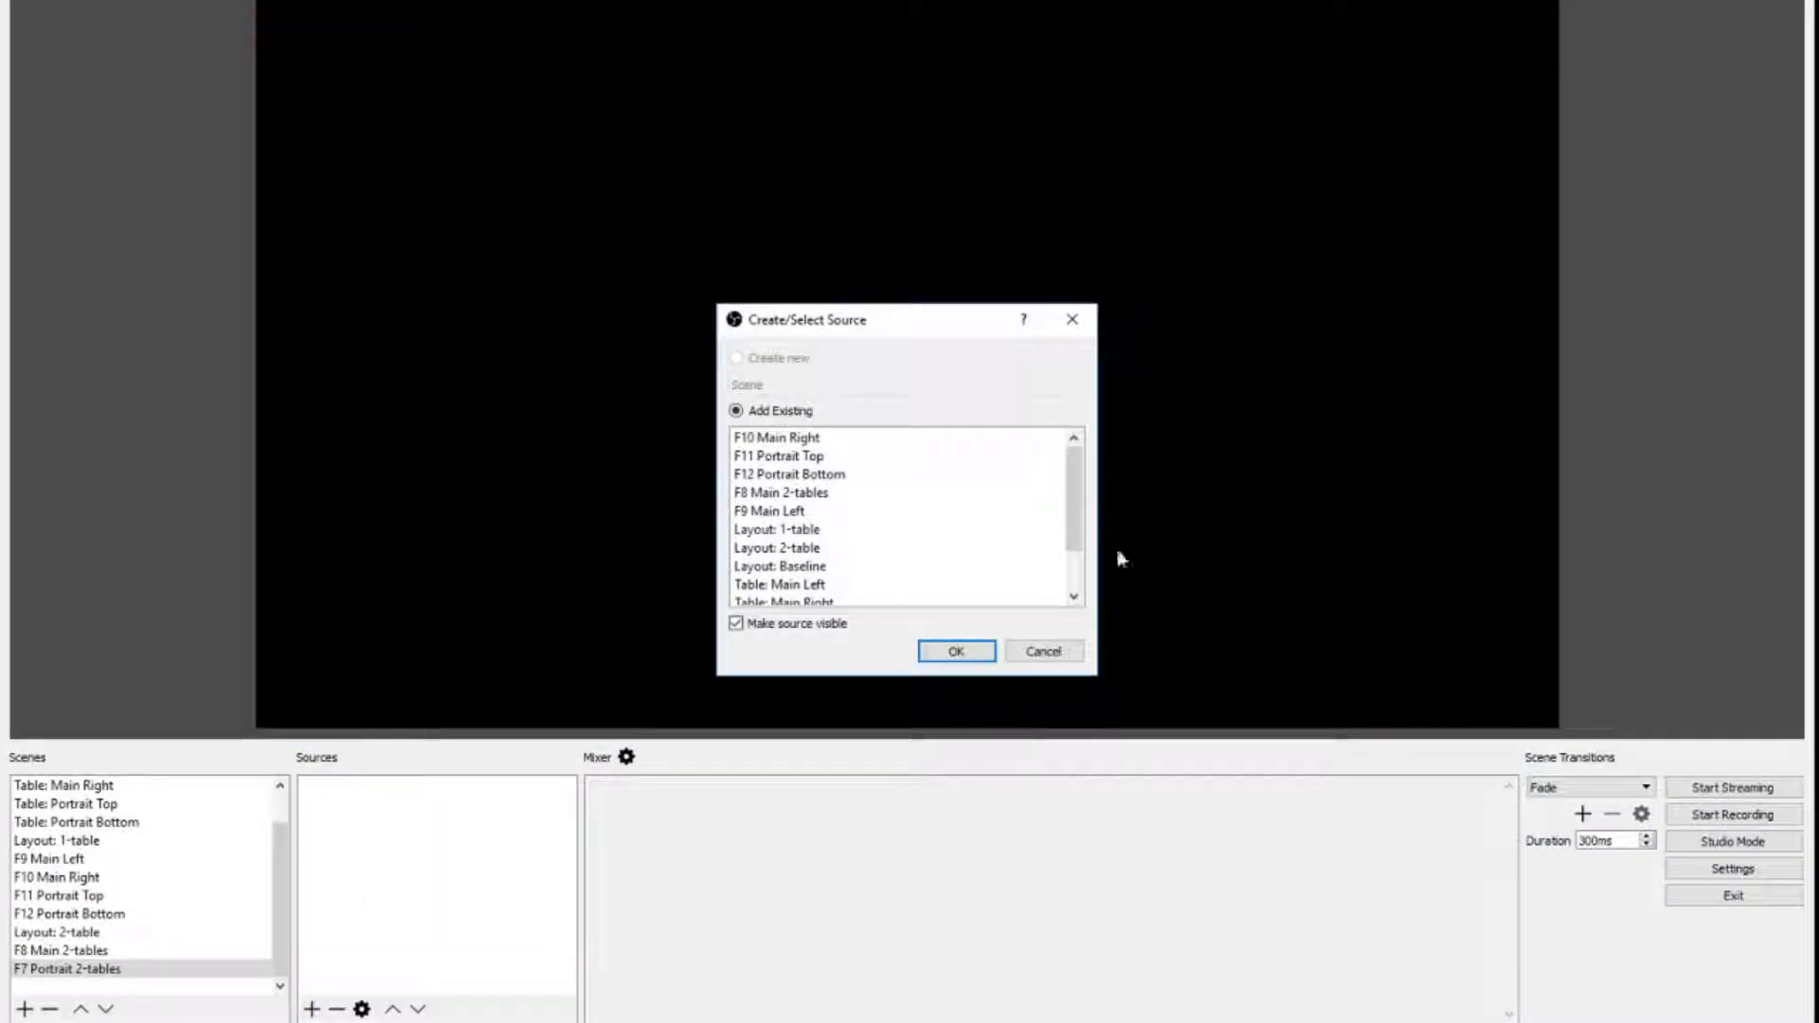
drag(1075, 506, 1078, 545)
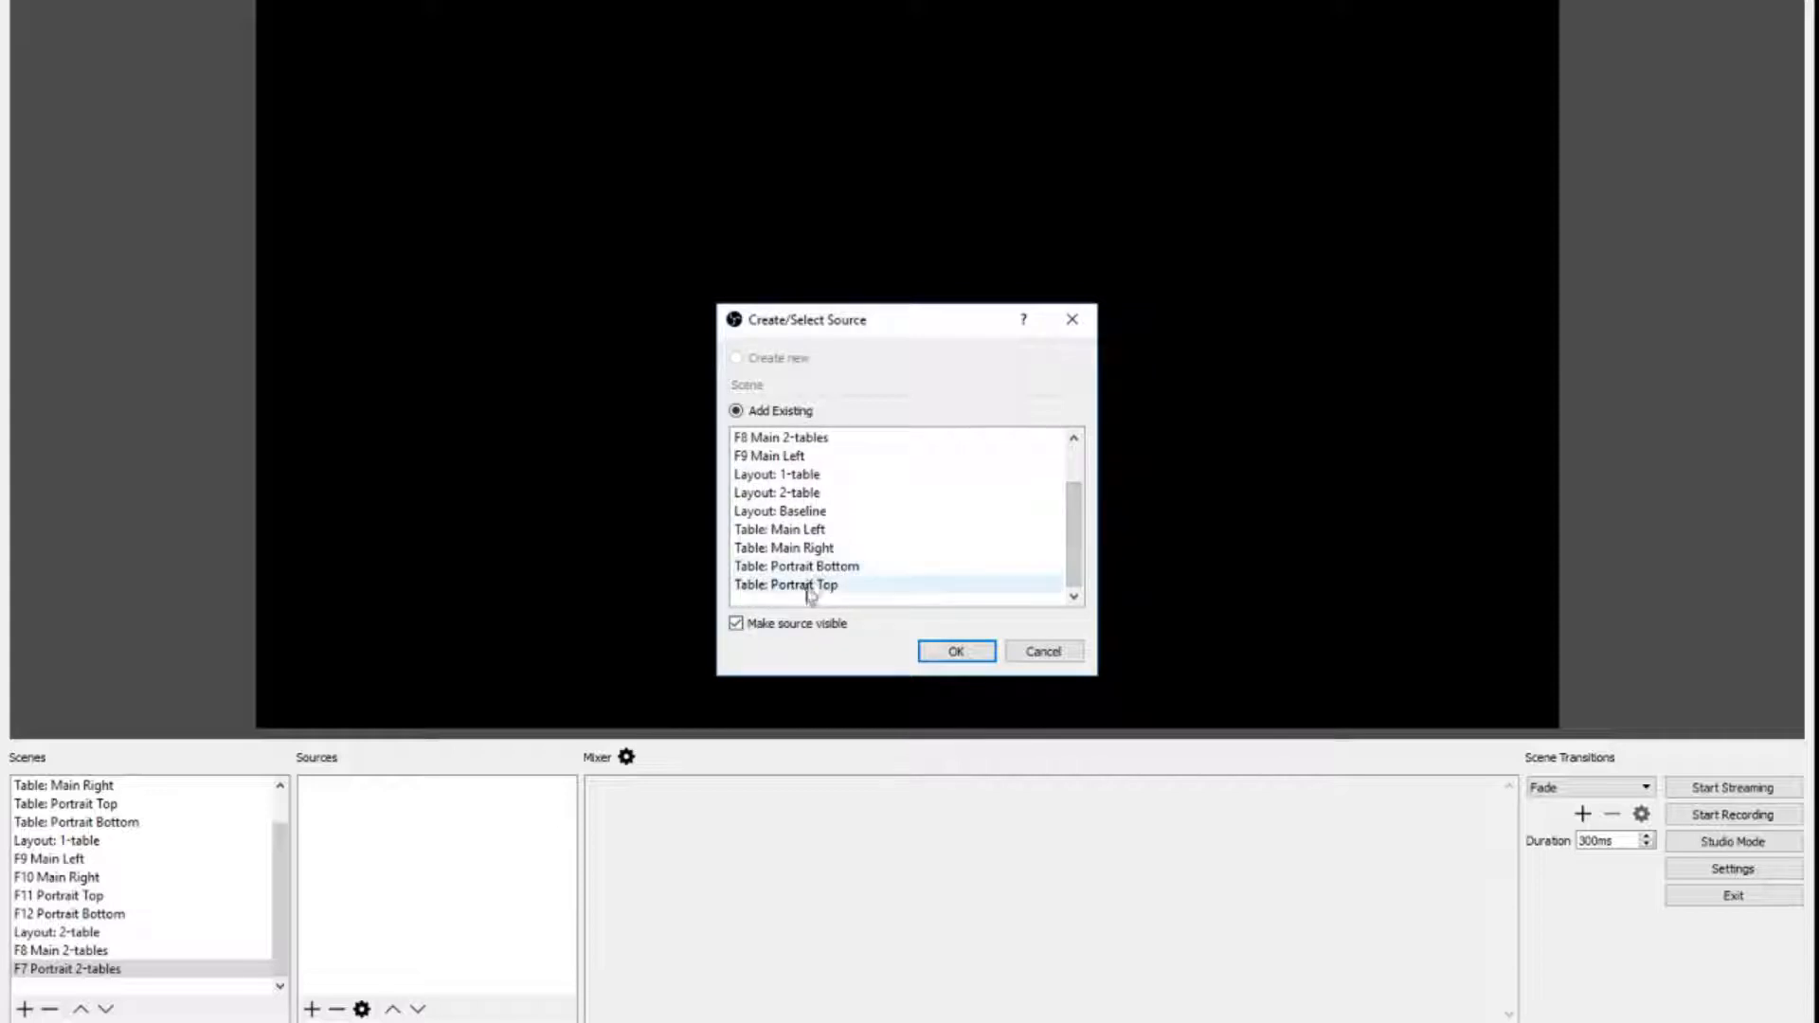
click(954, 651)
Step: Add the existing Table: Portrait Bottom scene as a source in F7 Portrait 2-tables
click(312, 1009)
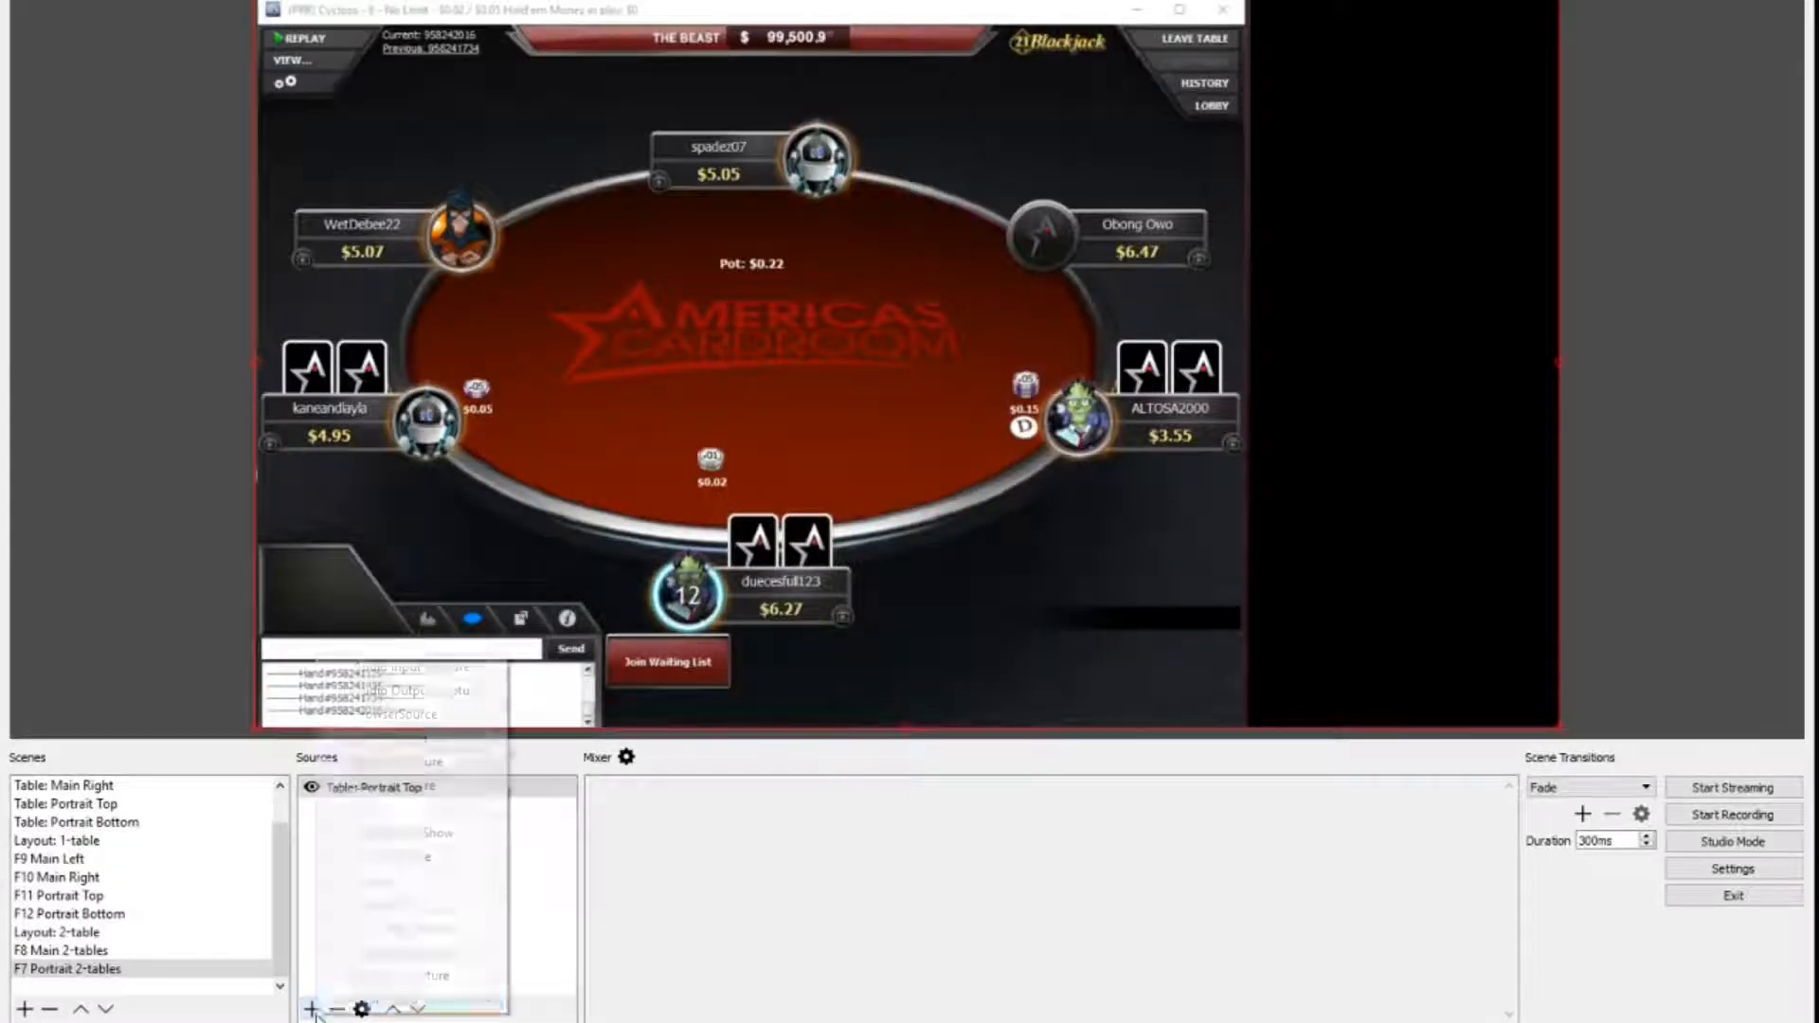
click(375, 880)
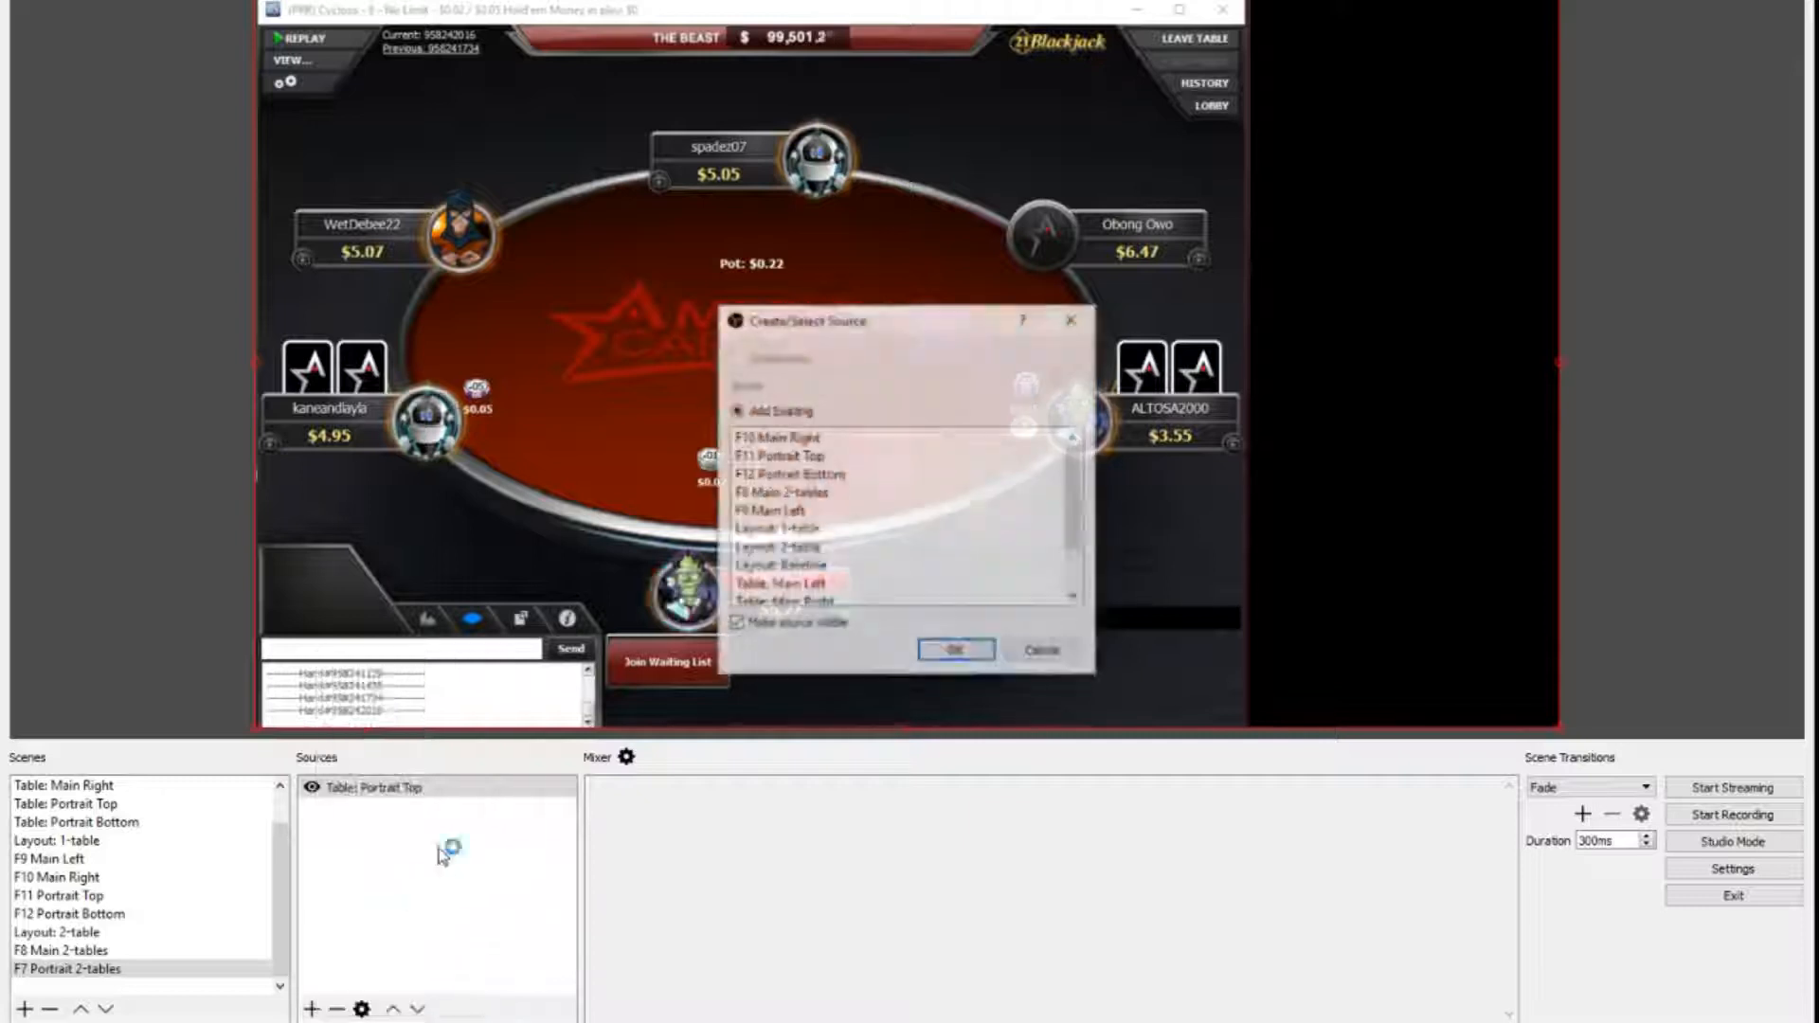
click(1073, 569)
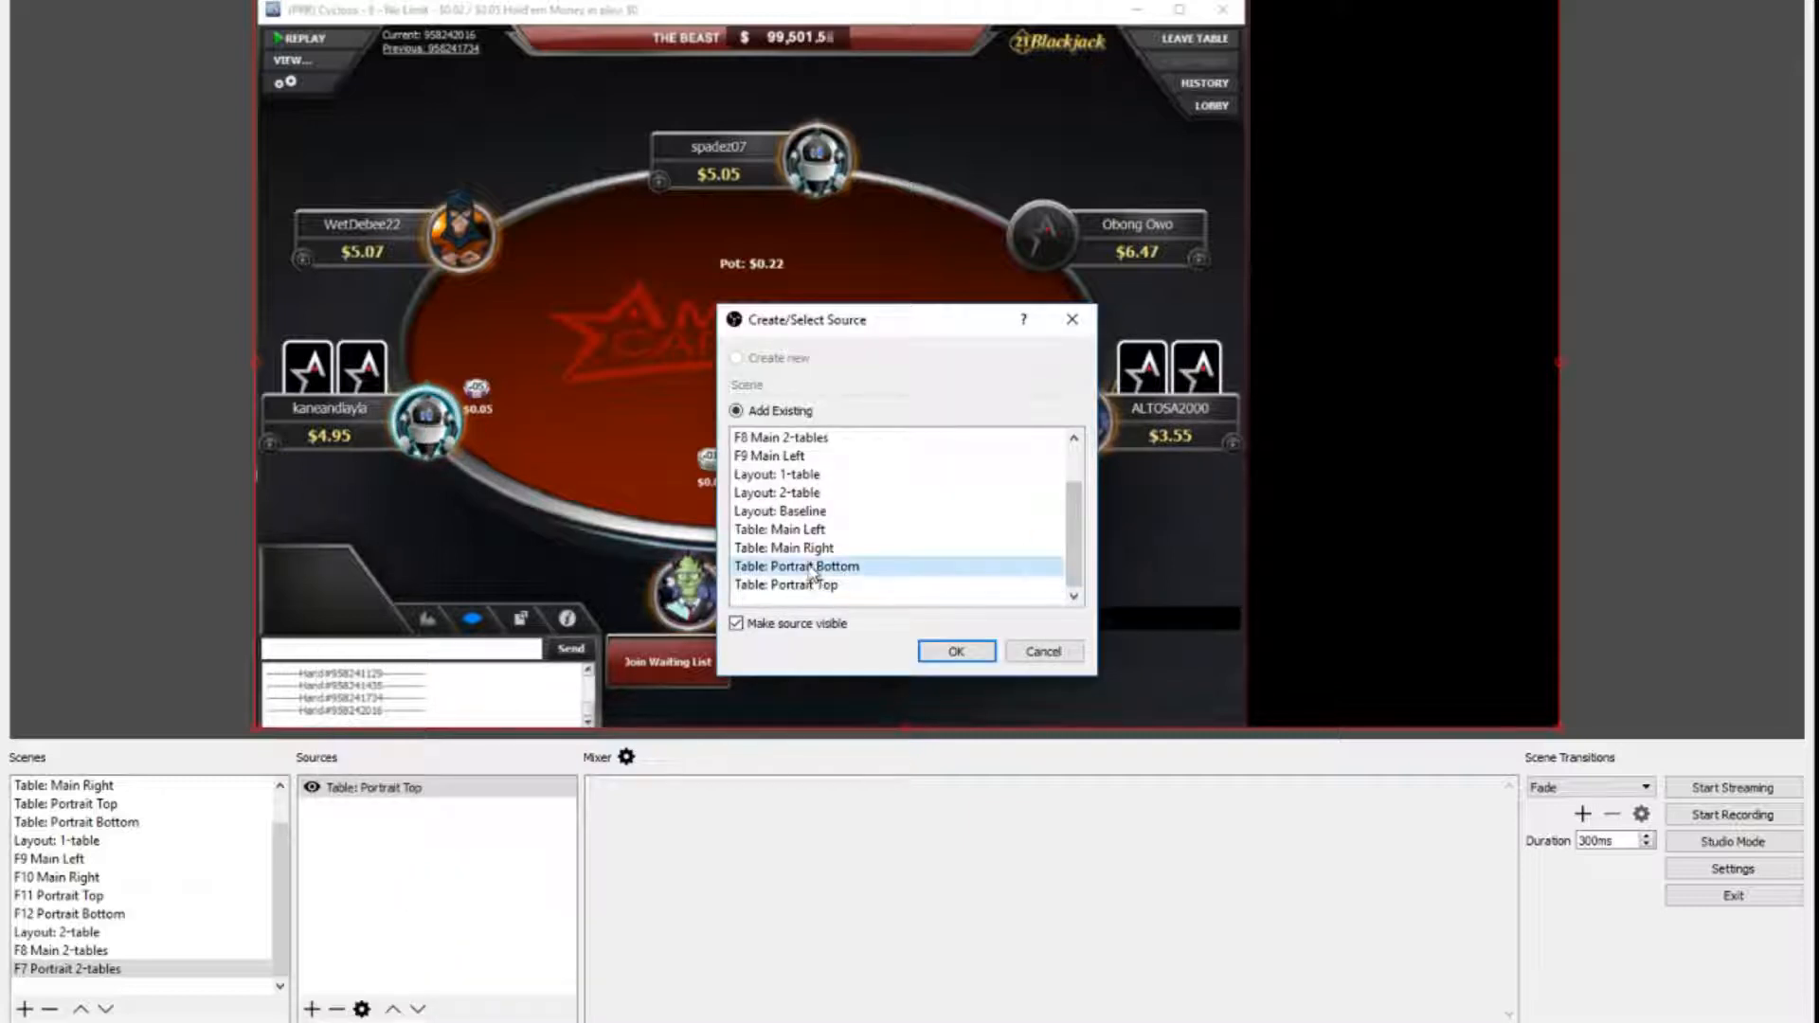
click(954, 651)
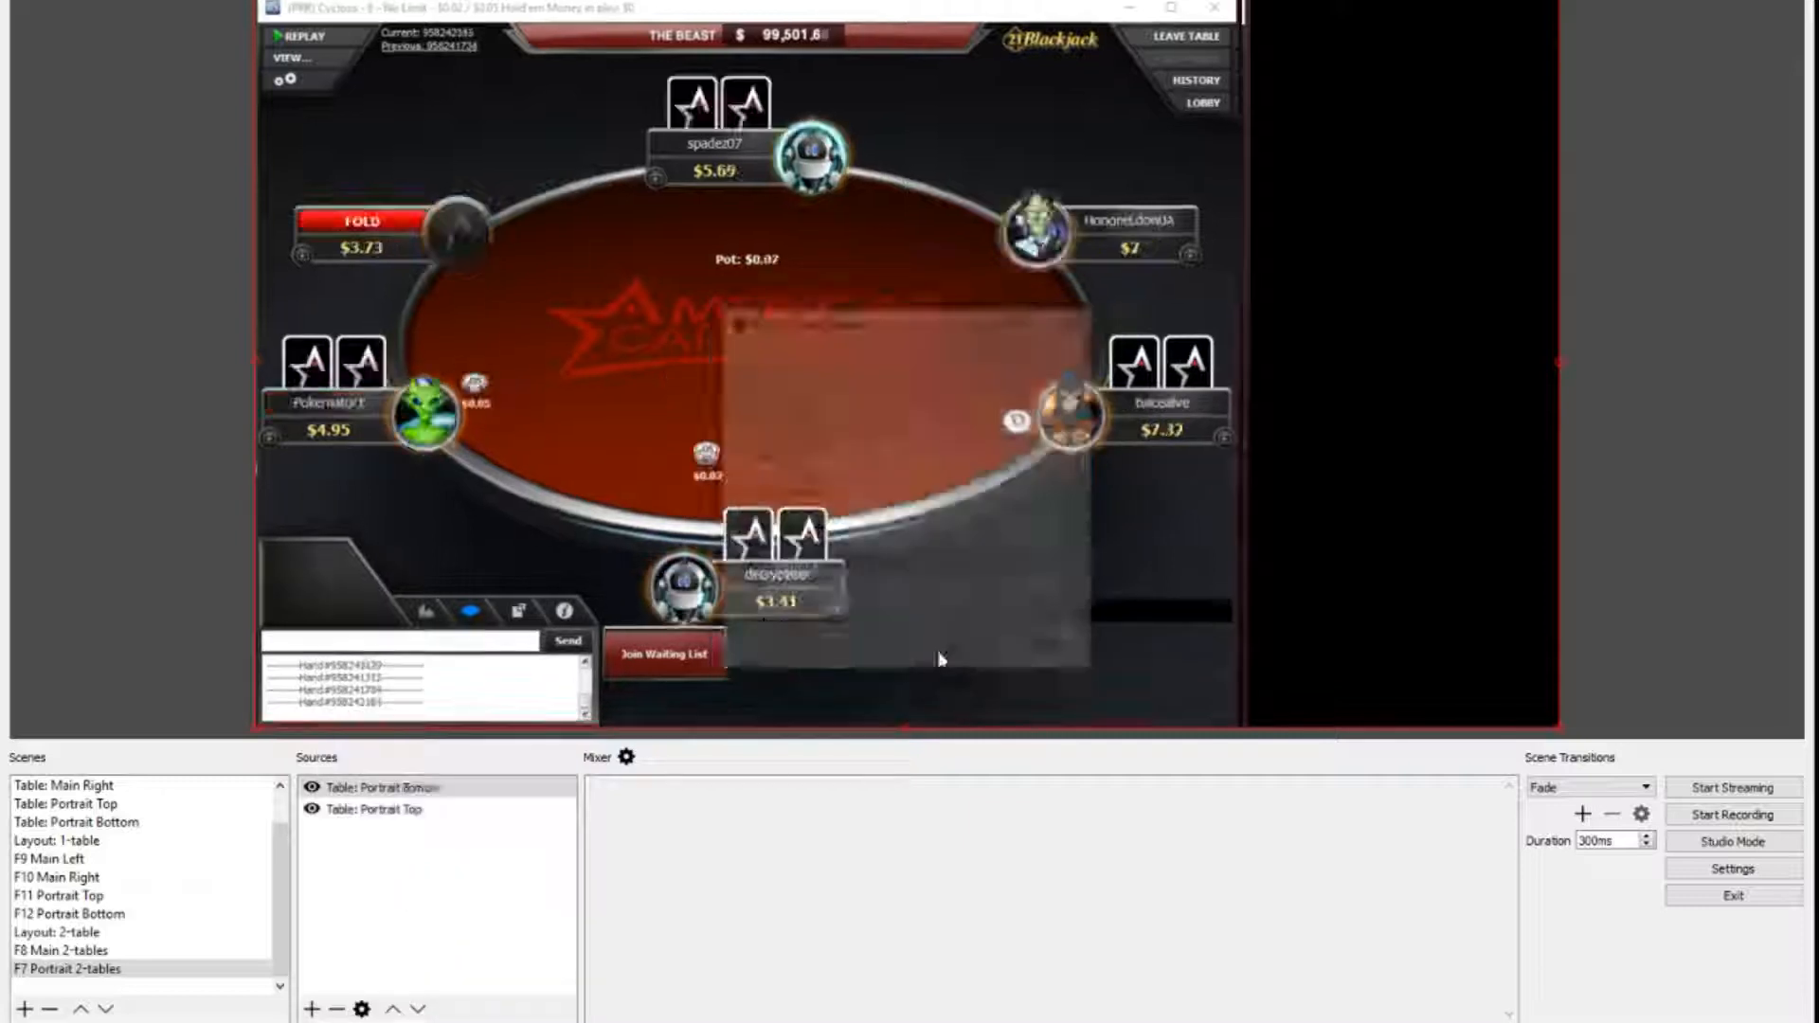
Step: Add the existing Layout: 2-table scene as a source in F7 Portrait 2-tables
click(312, 1009)
click(374, 881)
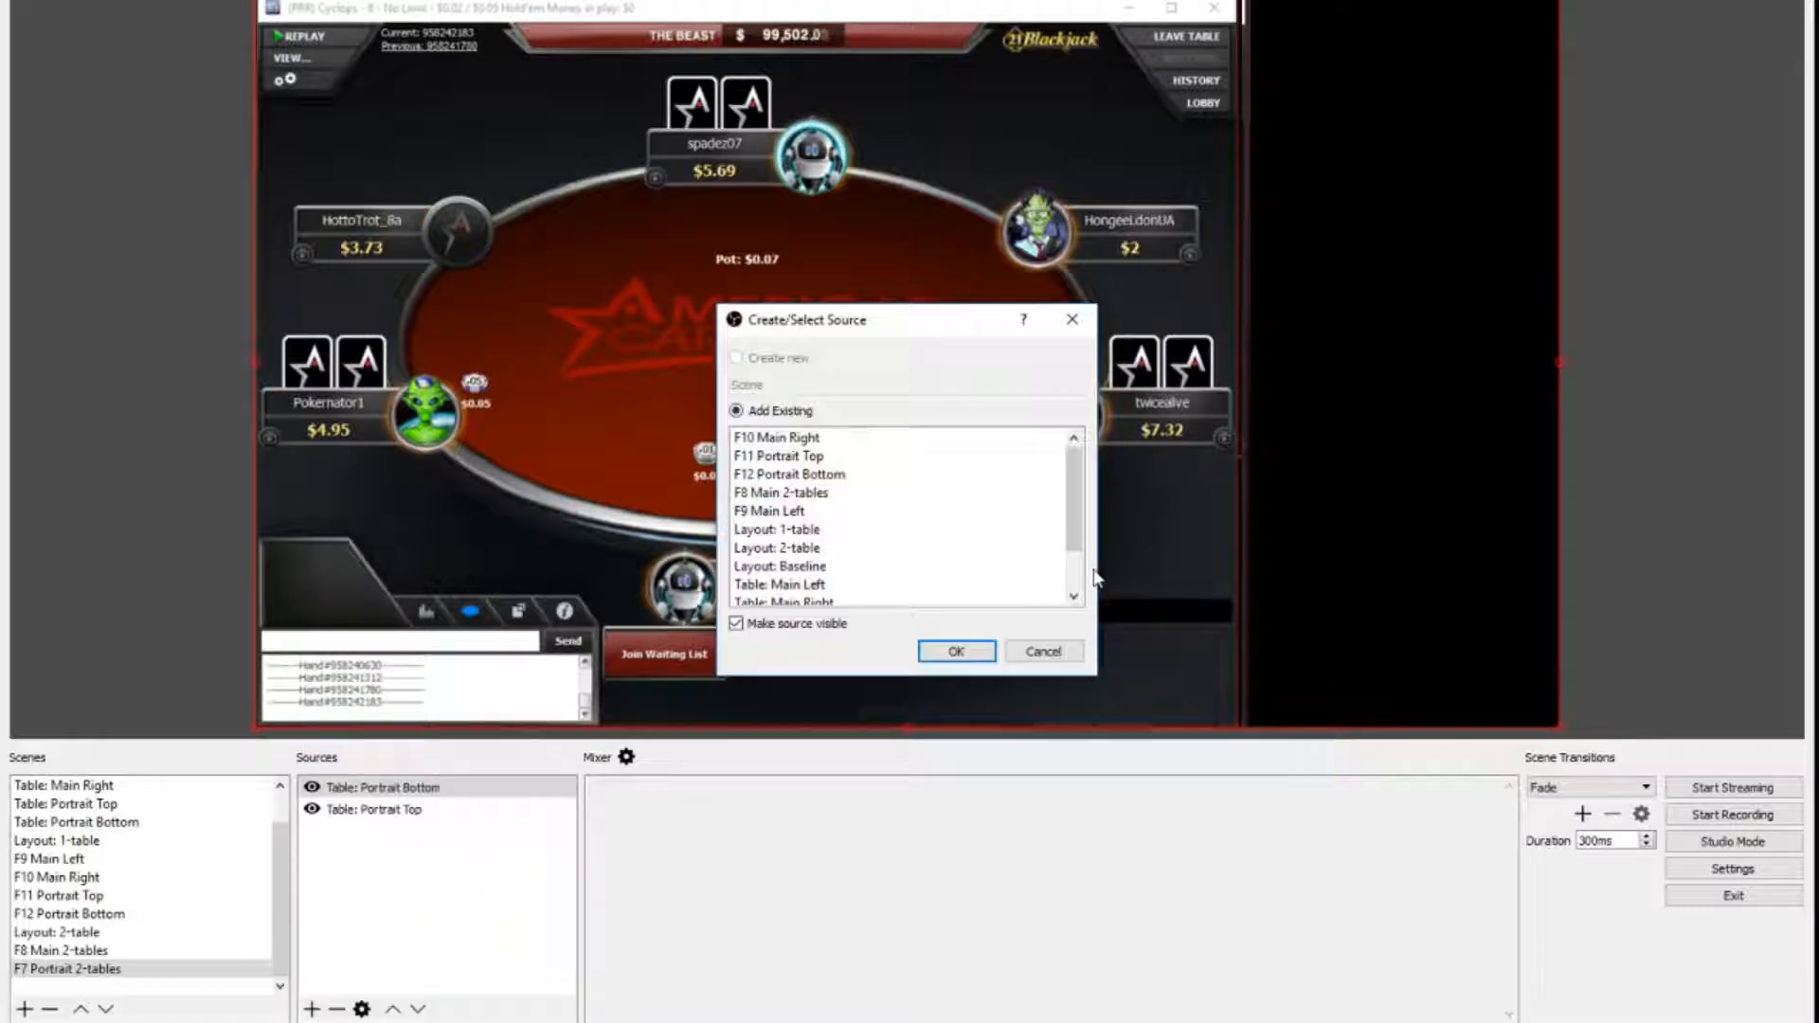
click(969, 550)
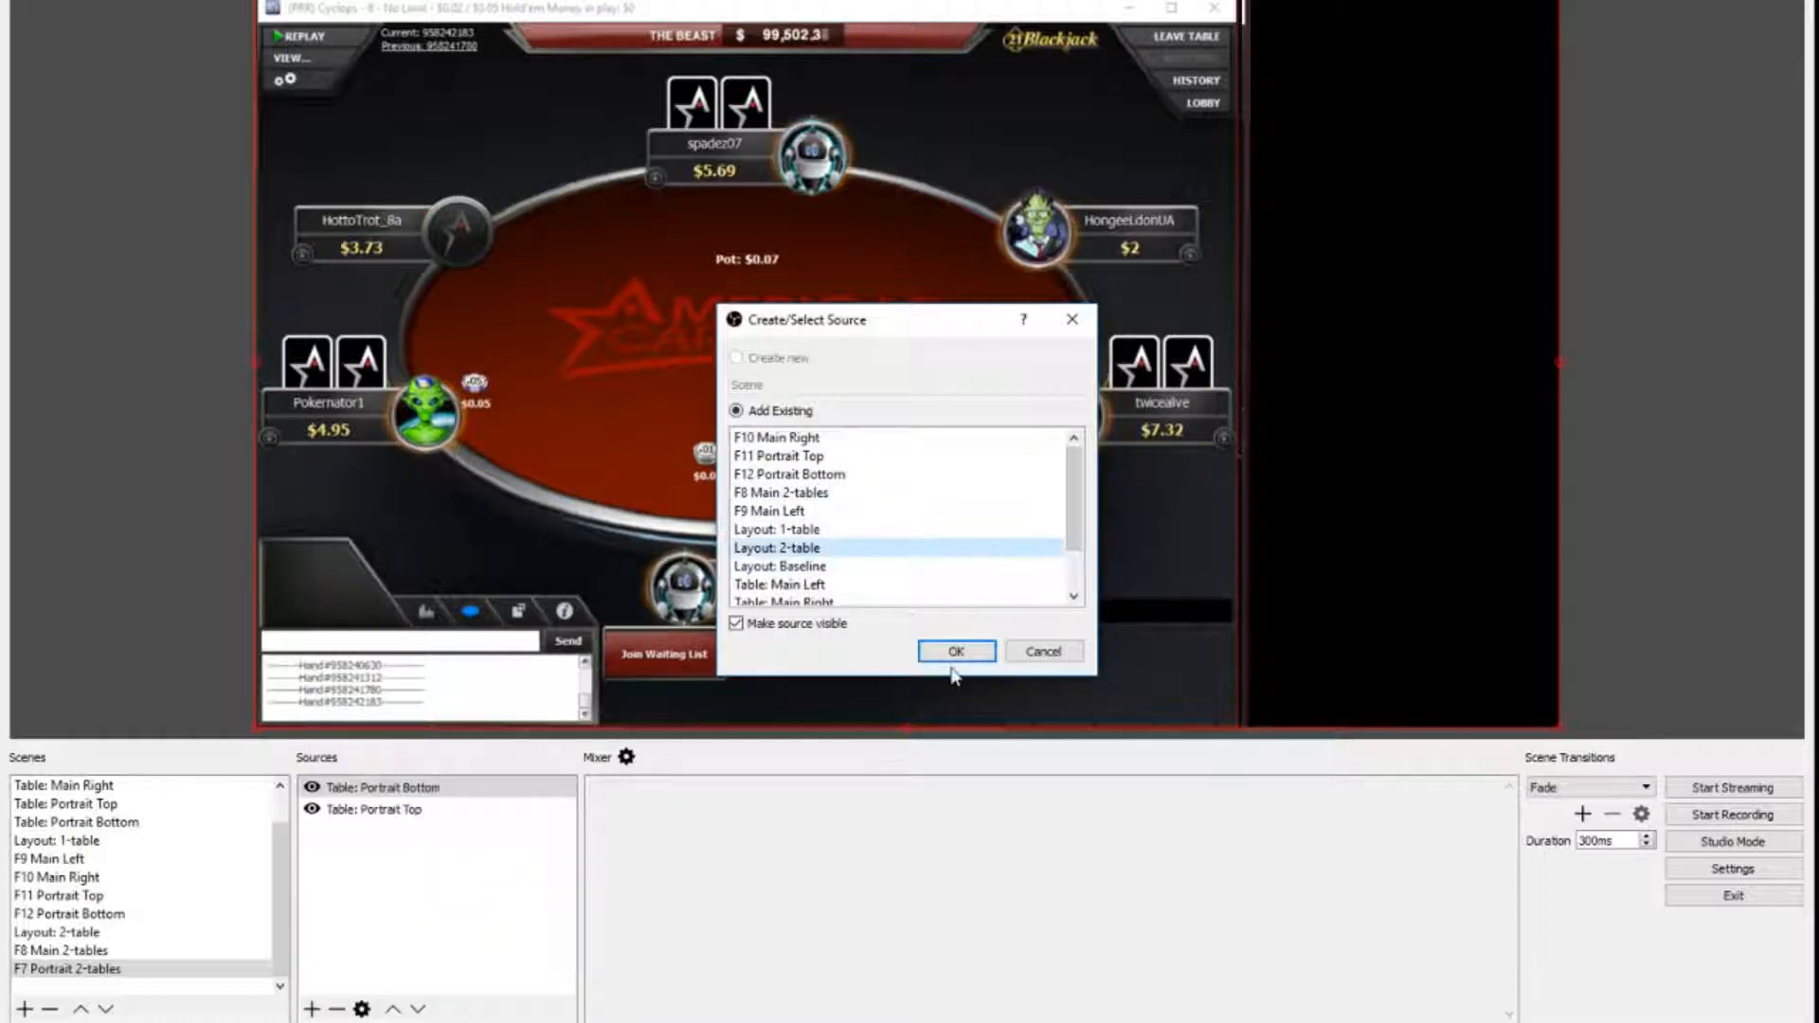
click(954, 651)
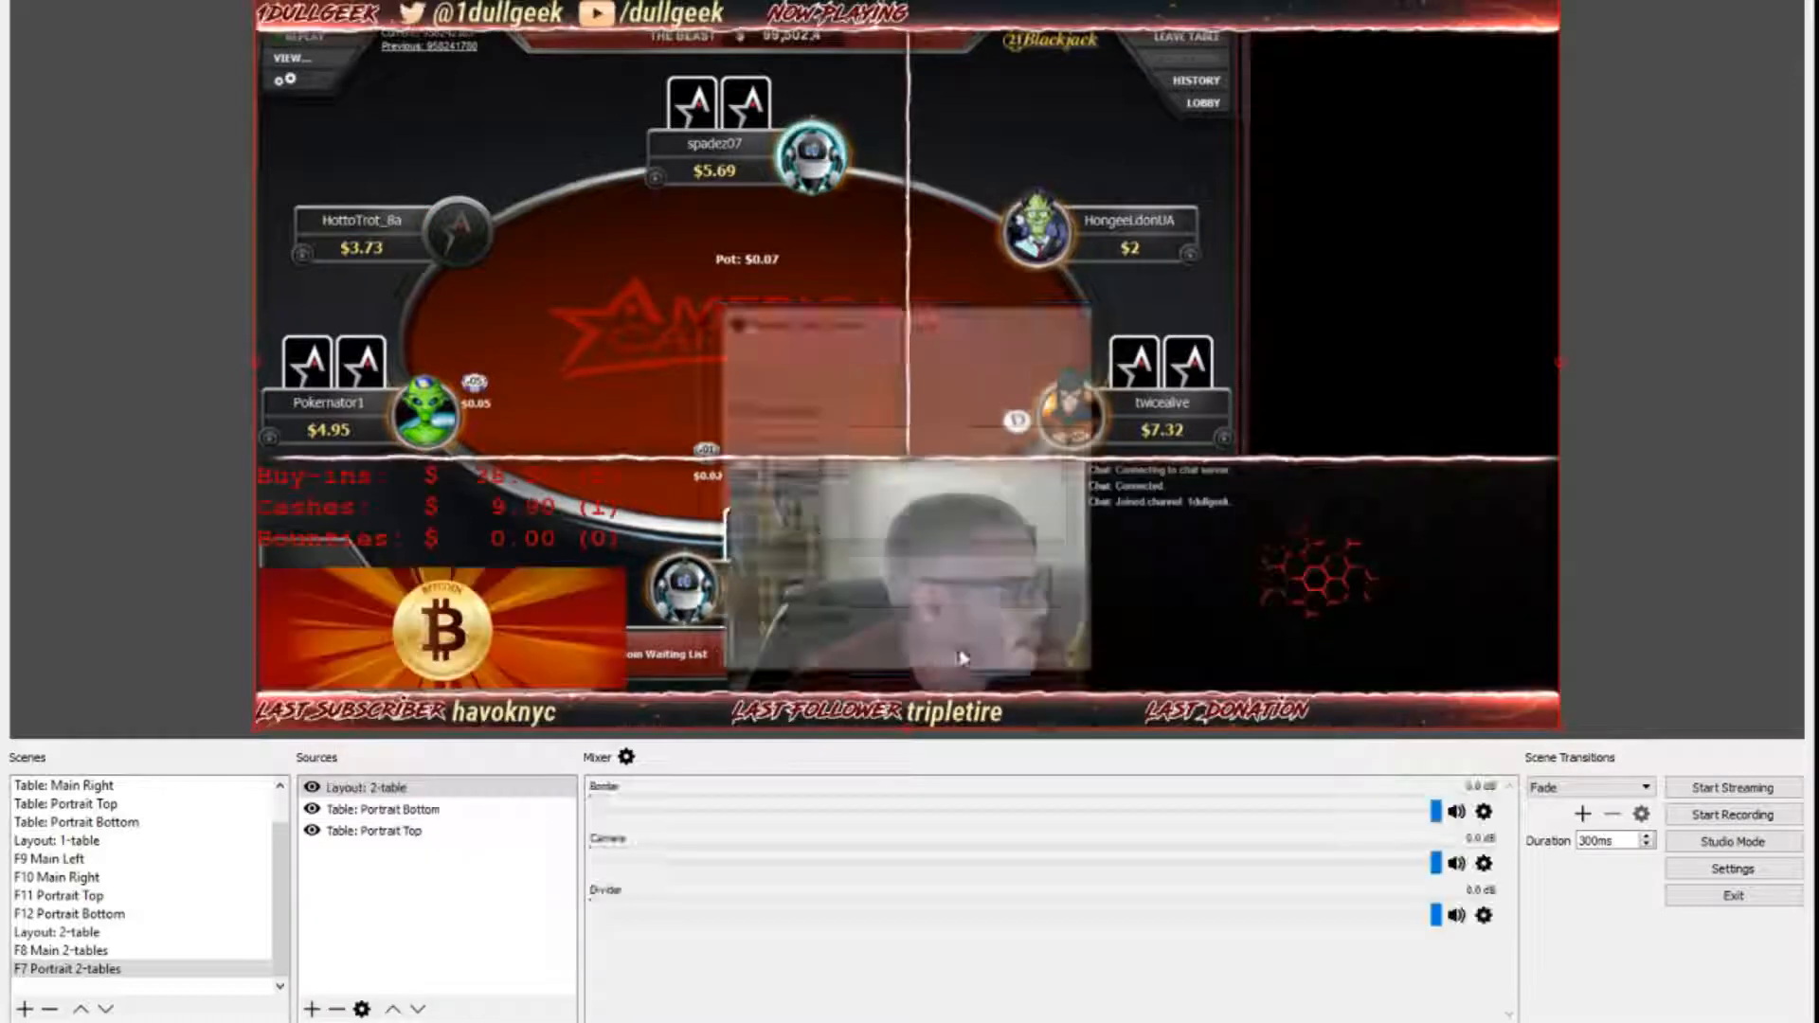
Step: Scale down the Table: Portrait Bottom source and trim its bottom and right edges so it fits the left table area of the layout
click(407, 810)
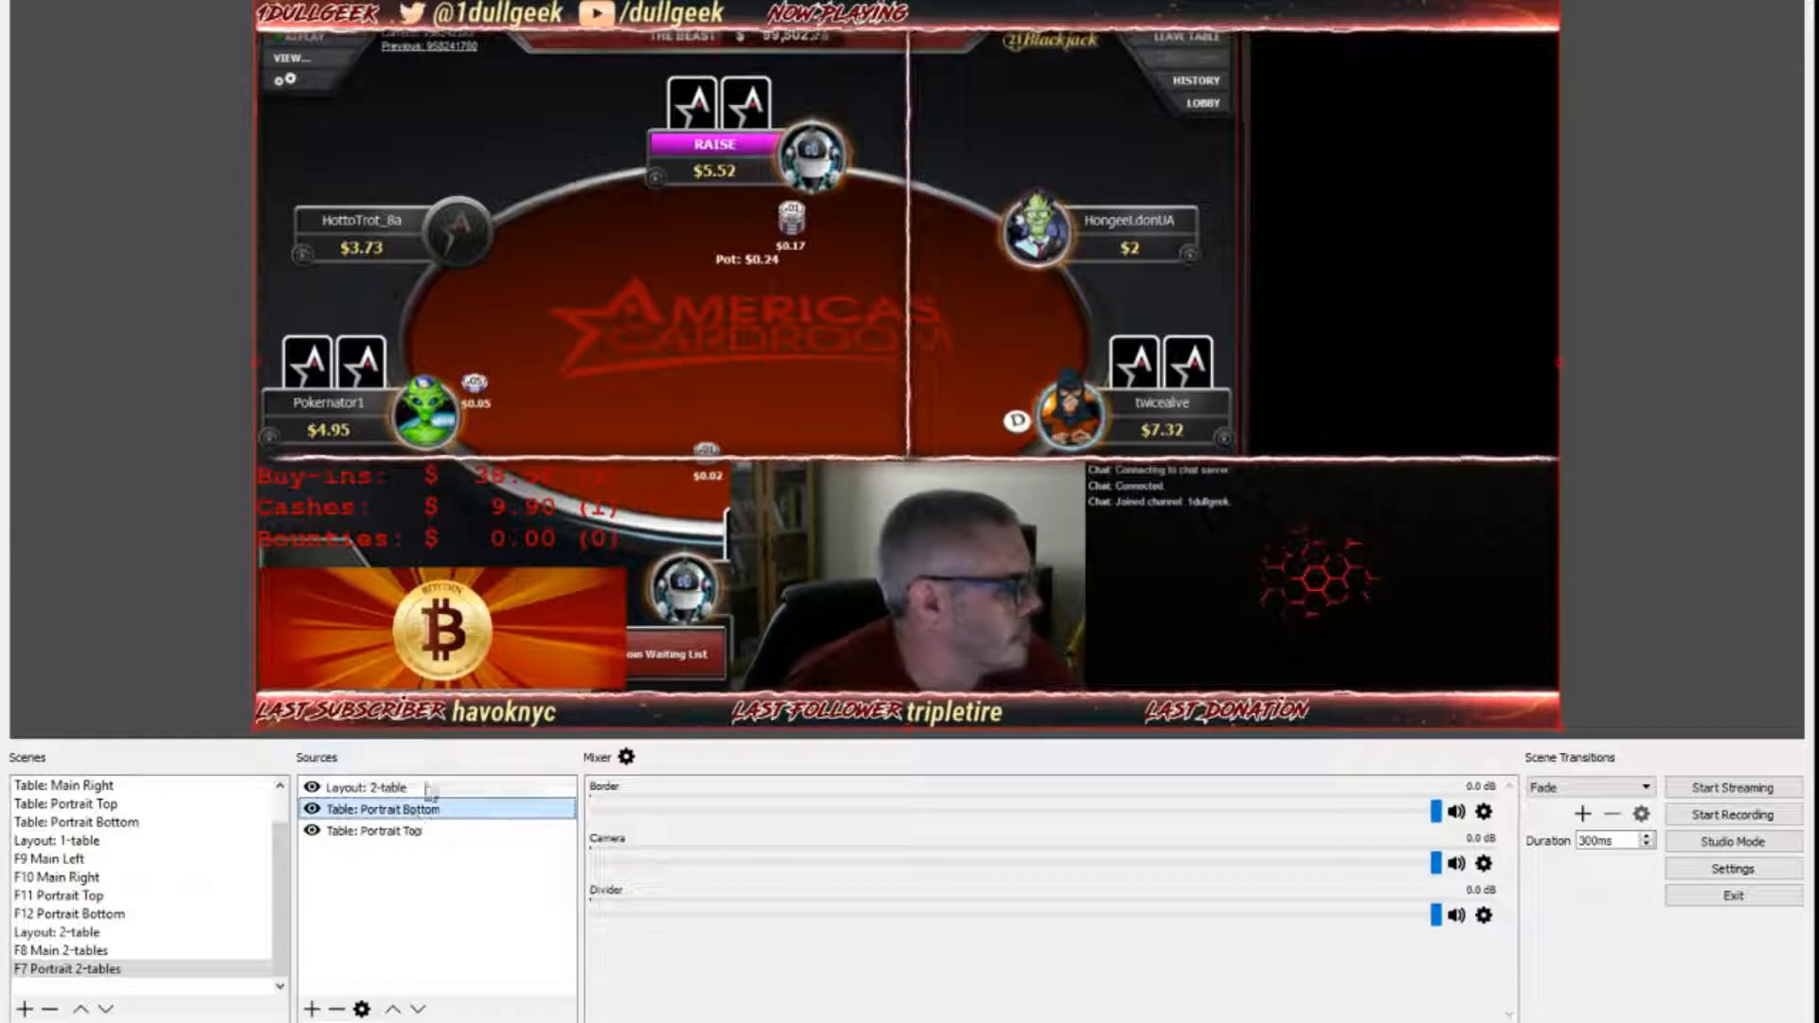
click(1561, 730)
drag(1561, 730, 1119, 484)
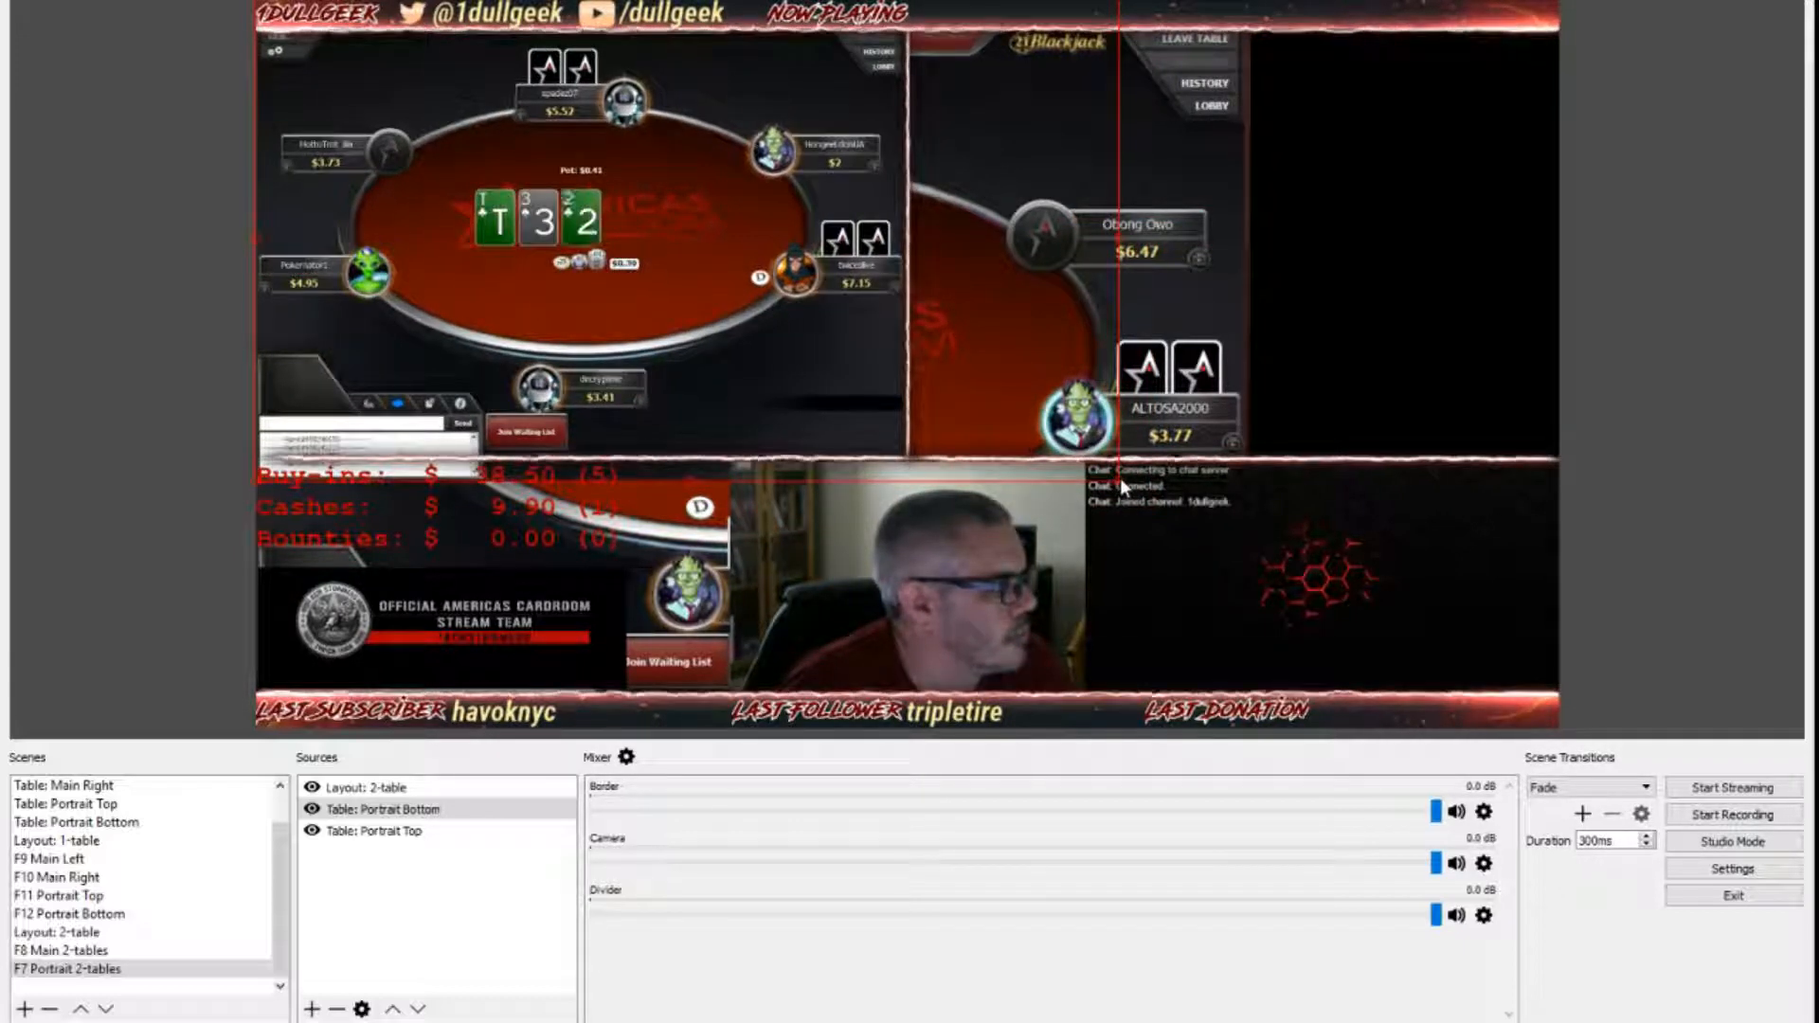
drag(687, 479, 689, 461)
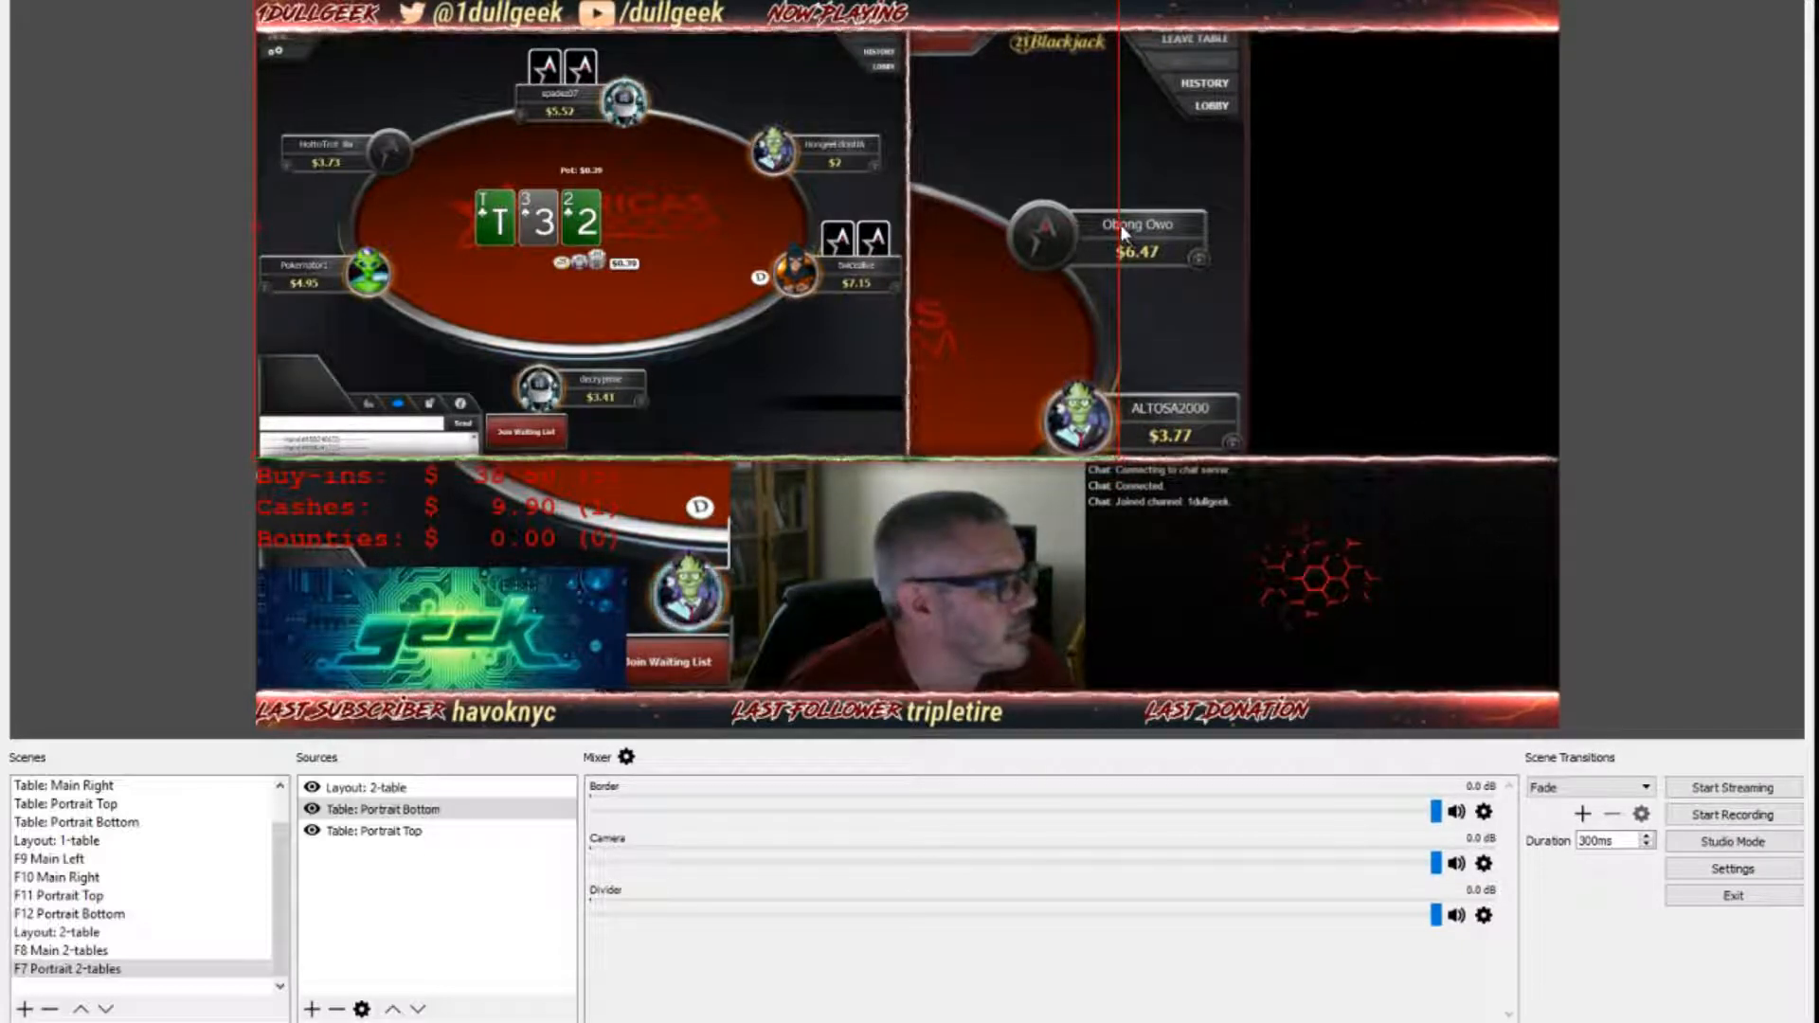
drag(1119, 228, 959, 226)
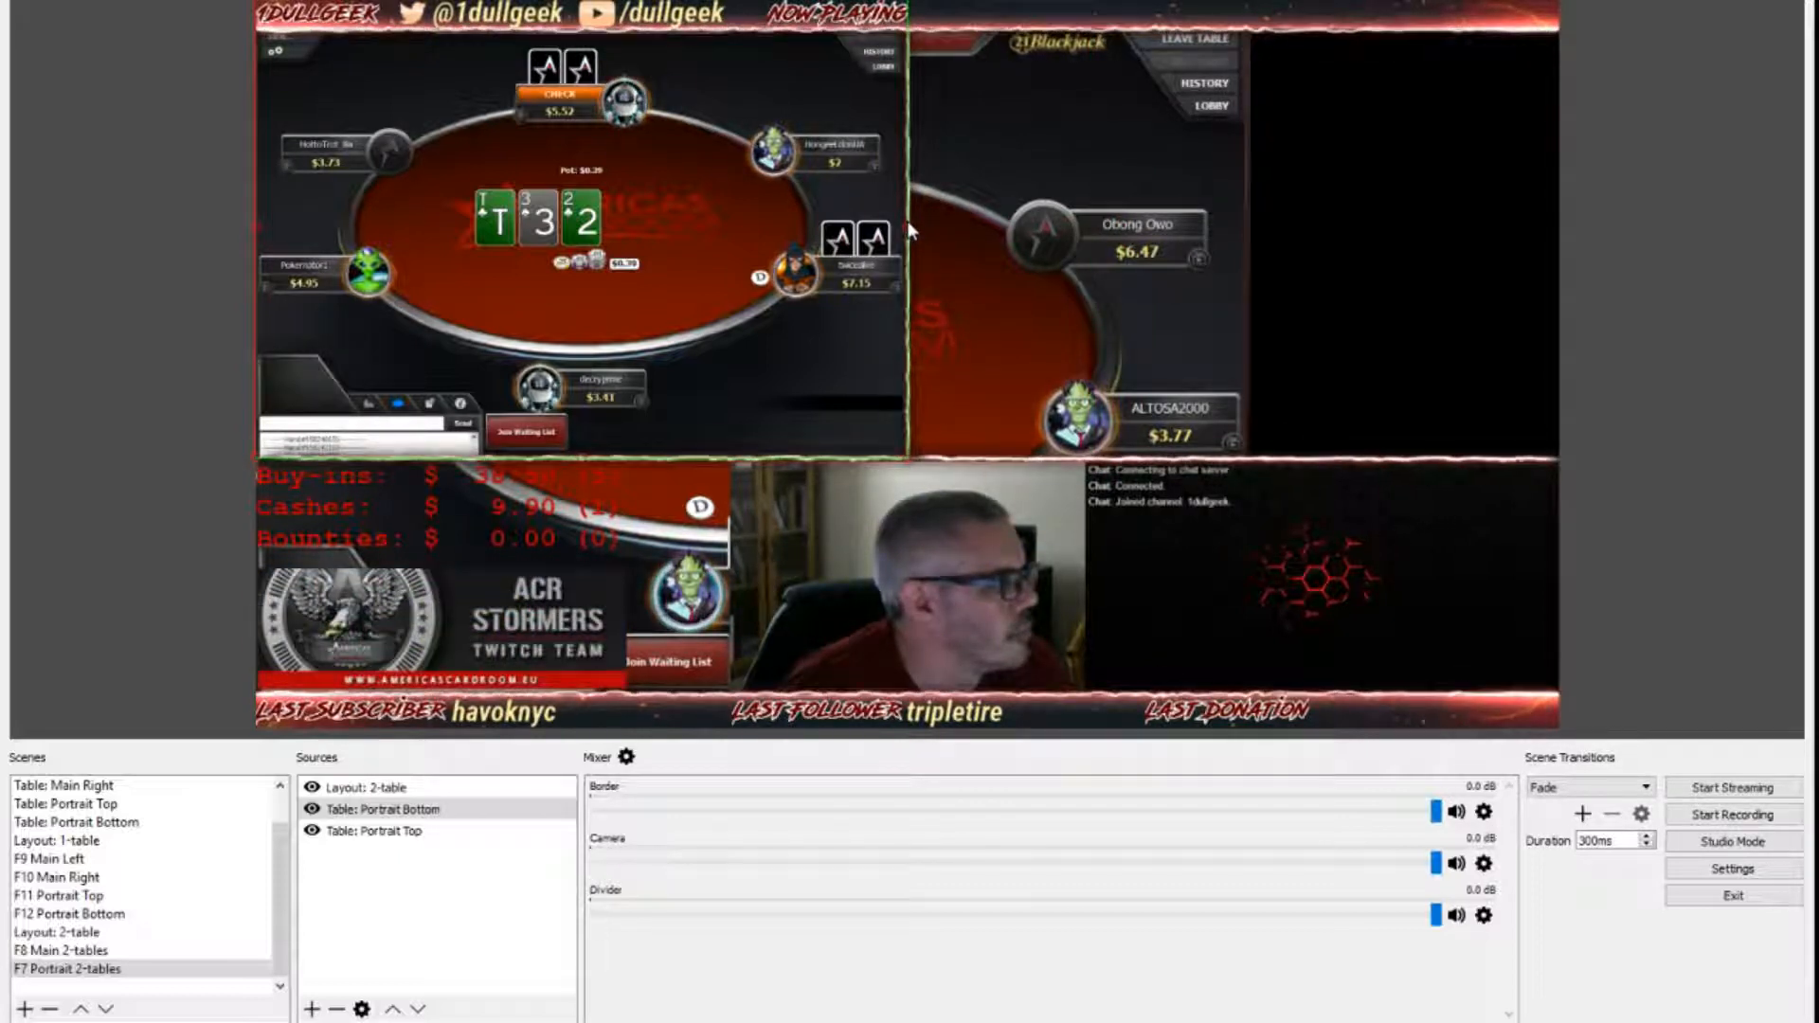
drag(906, 223, 906, 225)
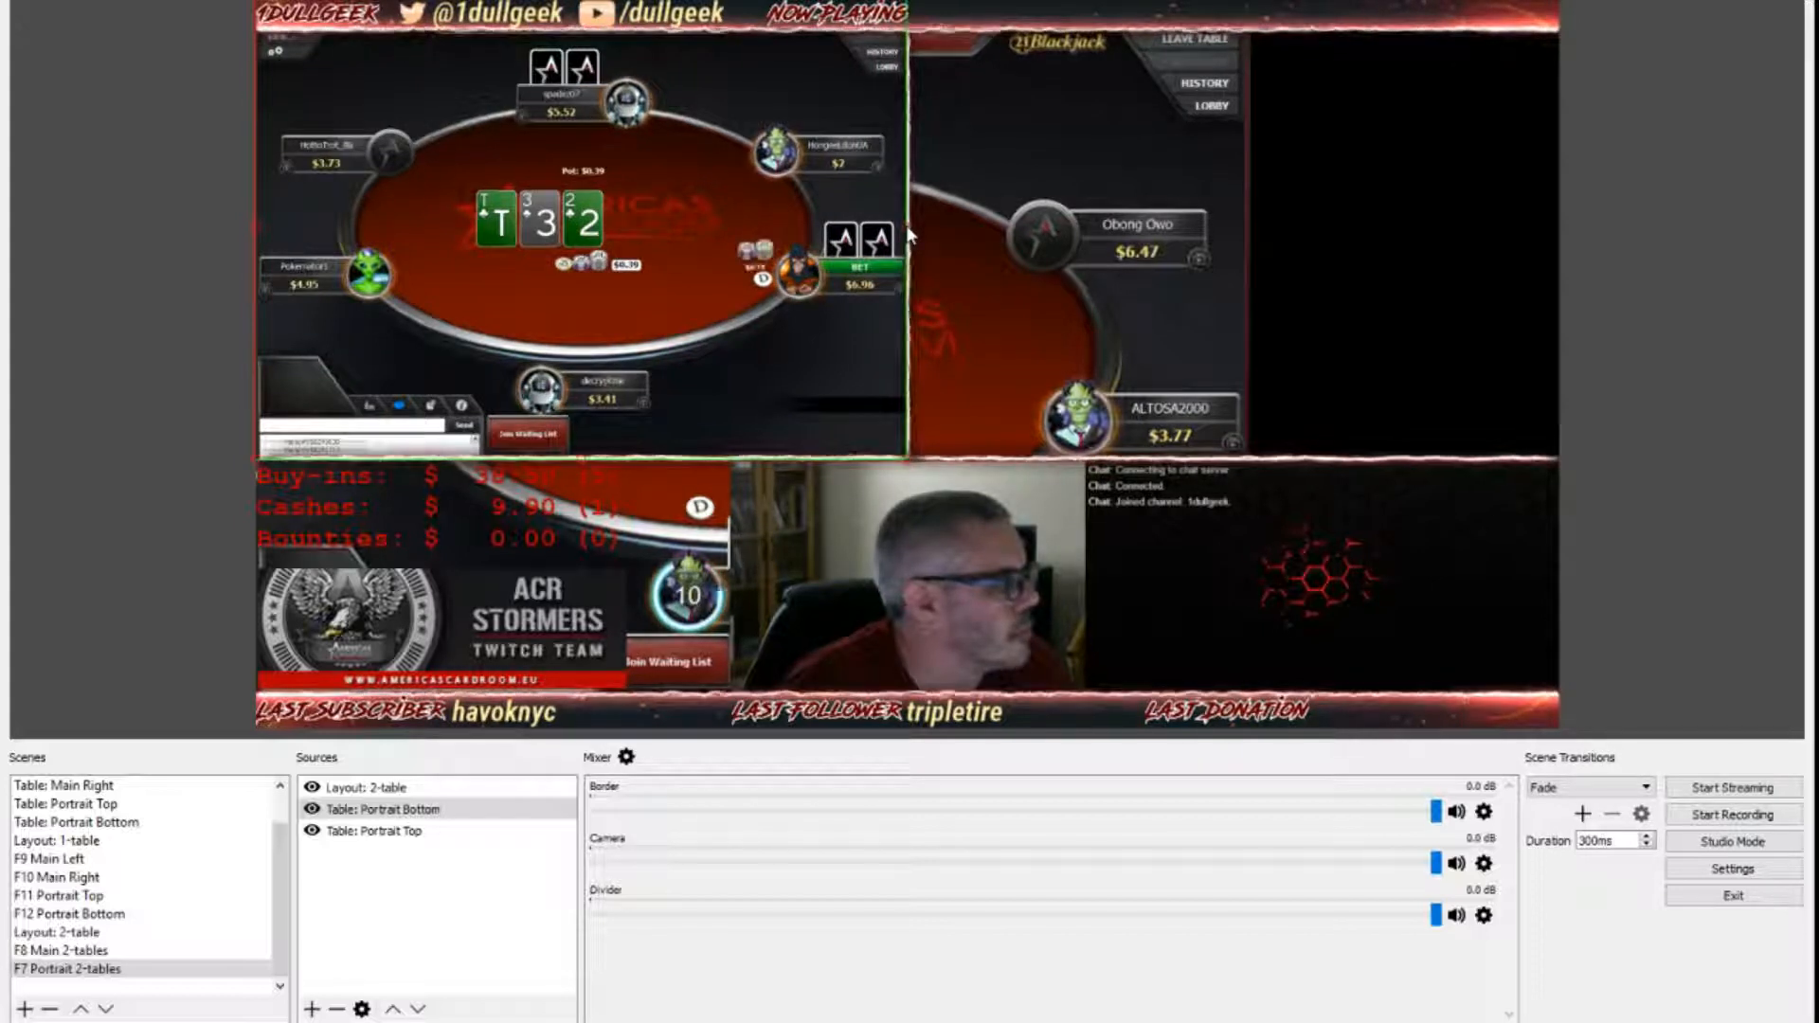
Step: Crop the empty black area off the right side of the Table: Portrait Top source and align it with the canvas's right edge
click(377, 834)
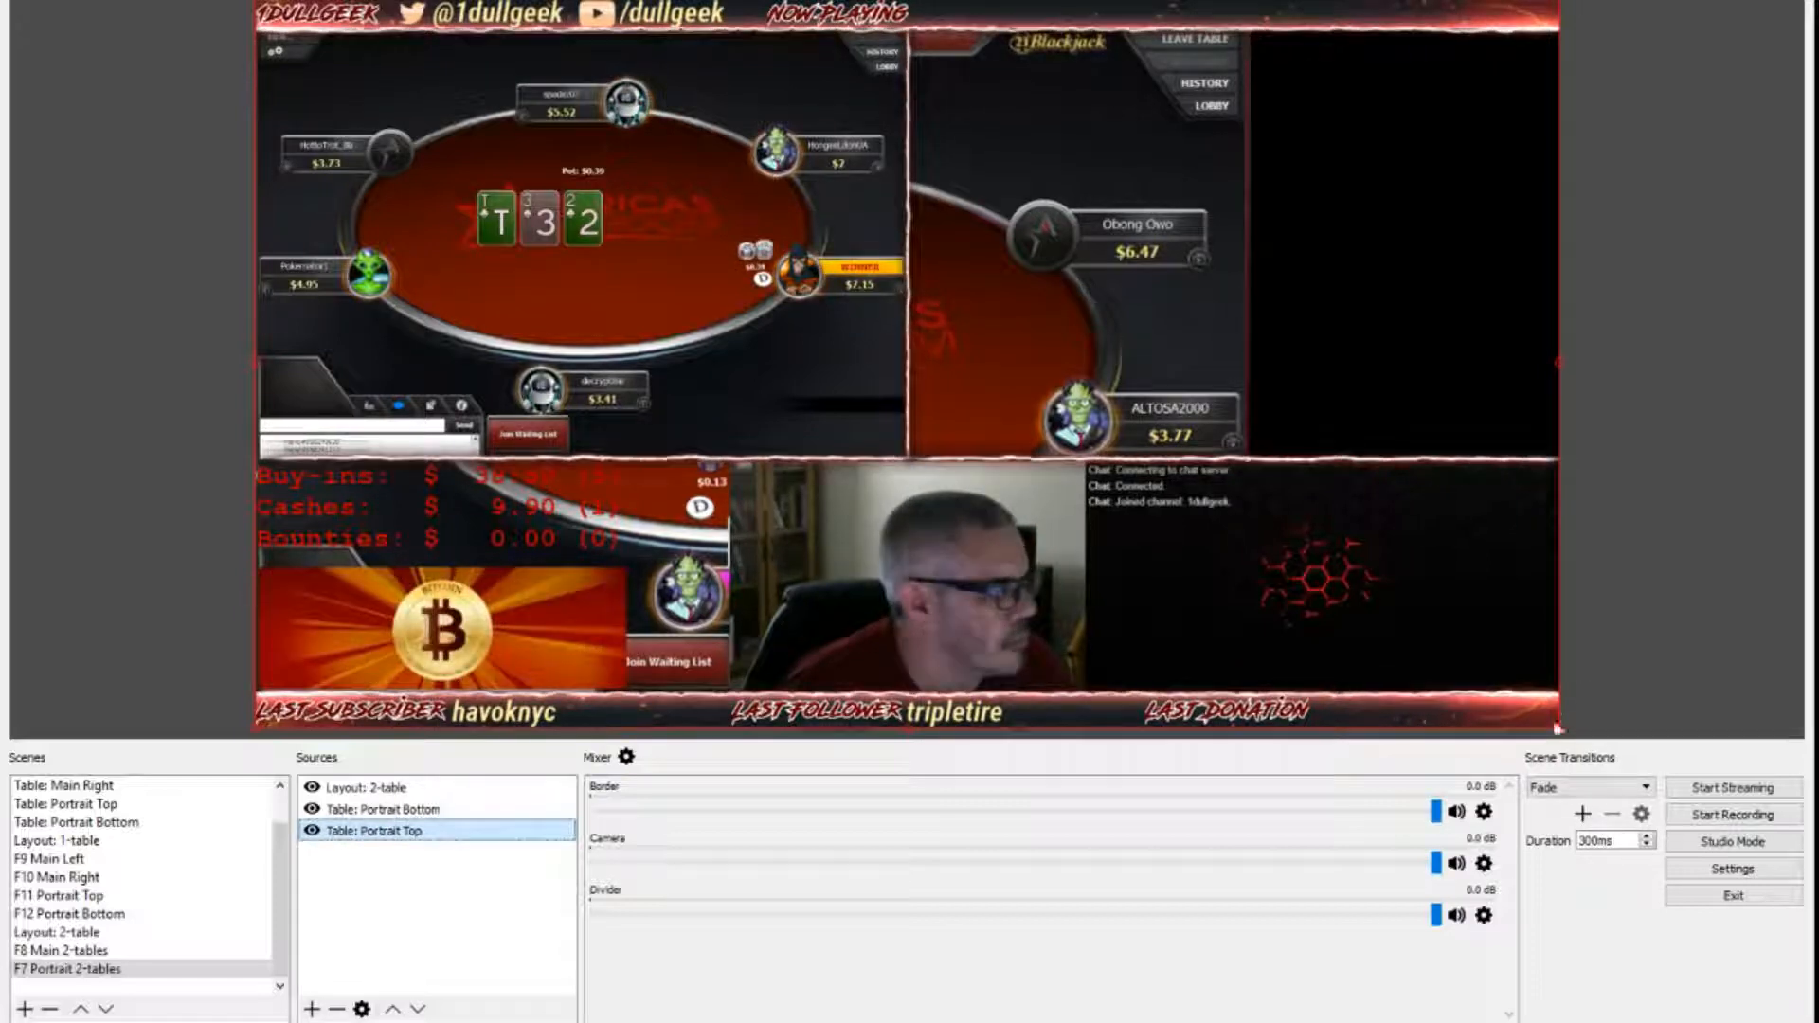
drag(1105, 344, 1323, 348)
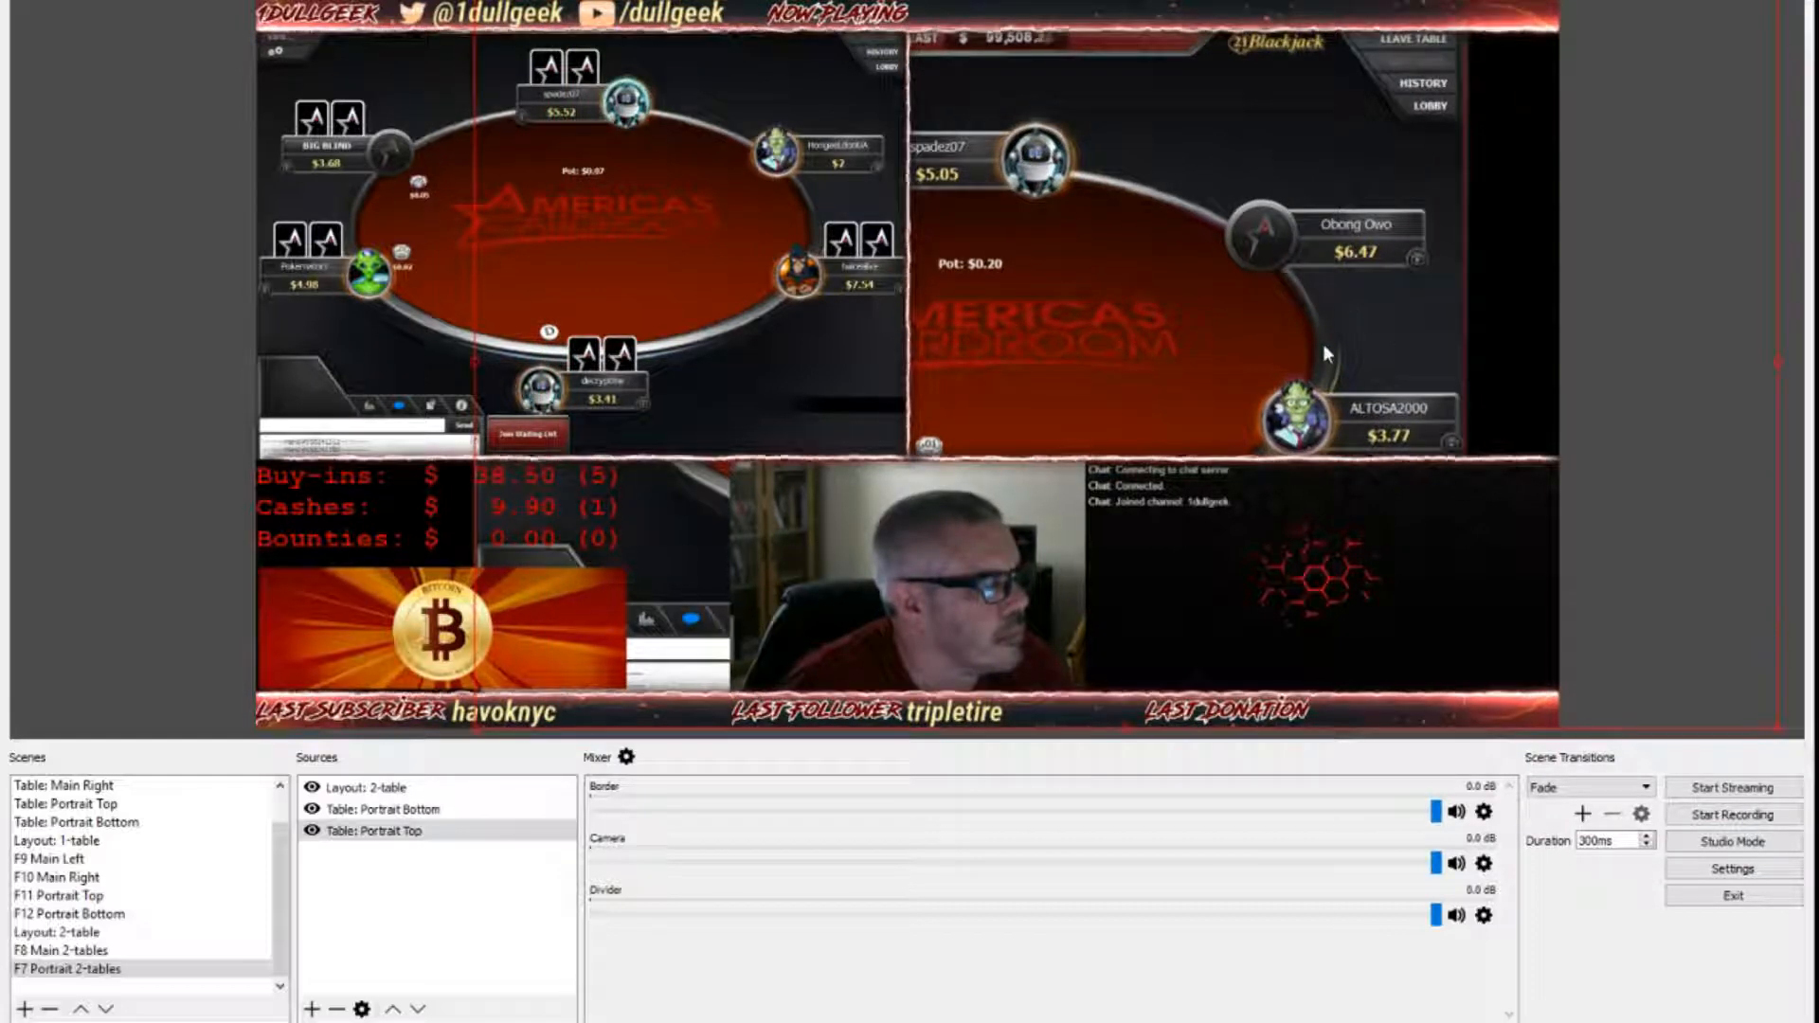
alt+drag(1778, 361, 1465, 373)
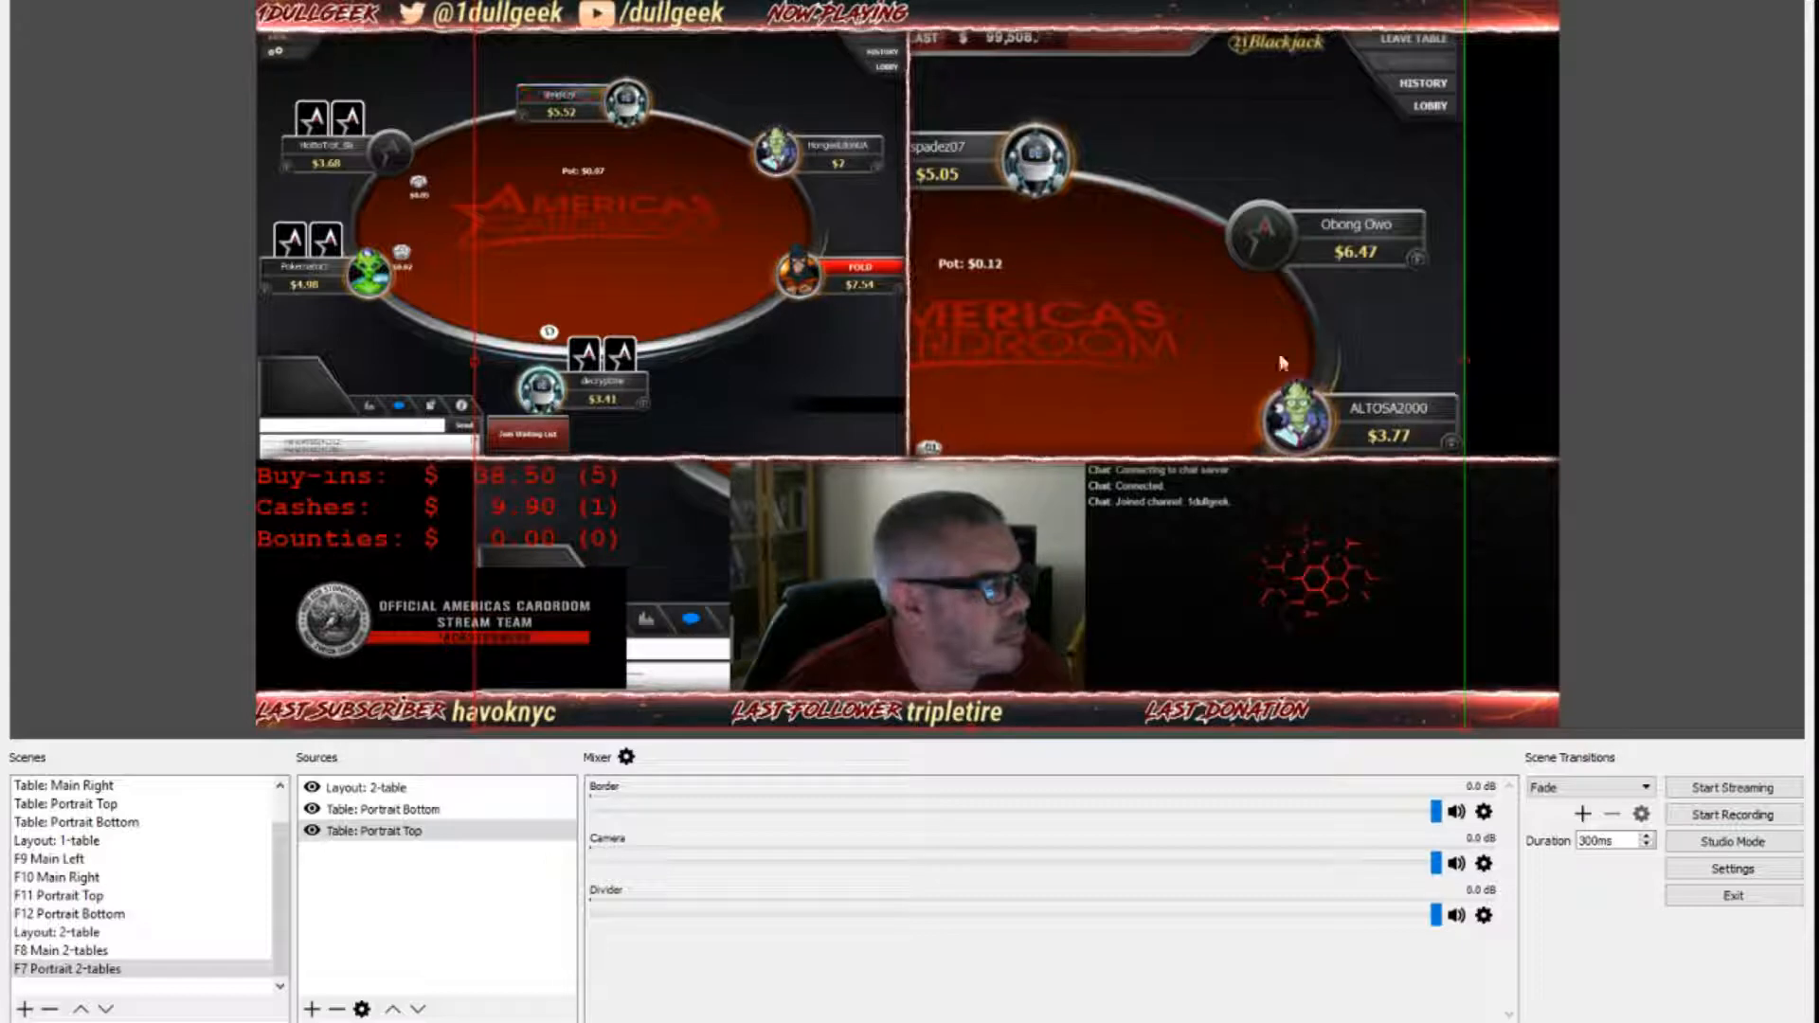
drag(1275, 354, 1368, 360)
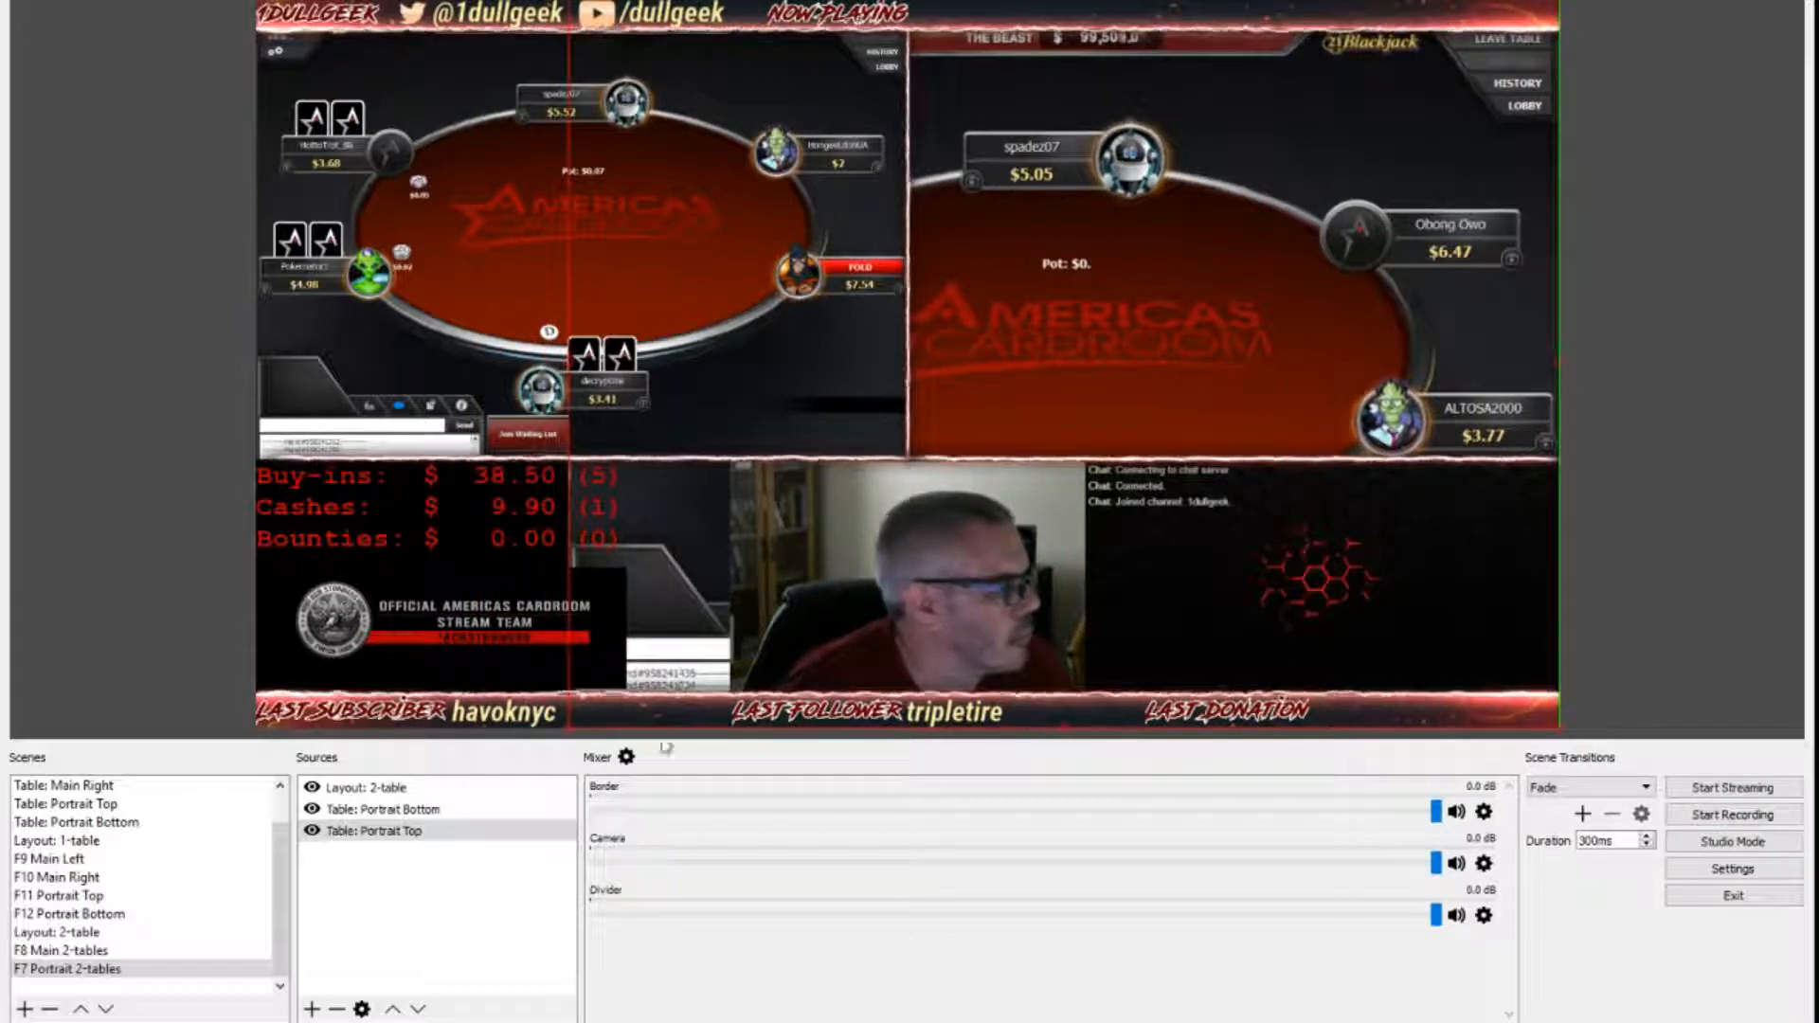
Step: Scale down the Table: Portrait Top source to the vertical divider and trim its bottom edge to fit the right table area
drag(571, 732, 972, 480)
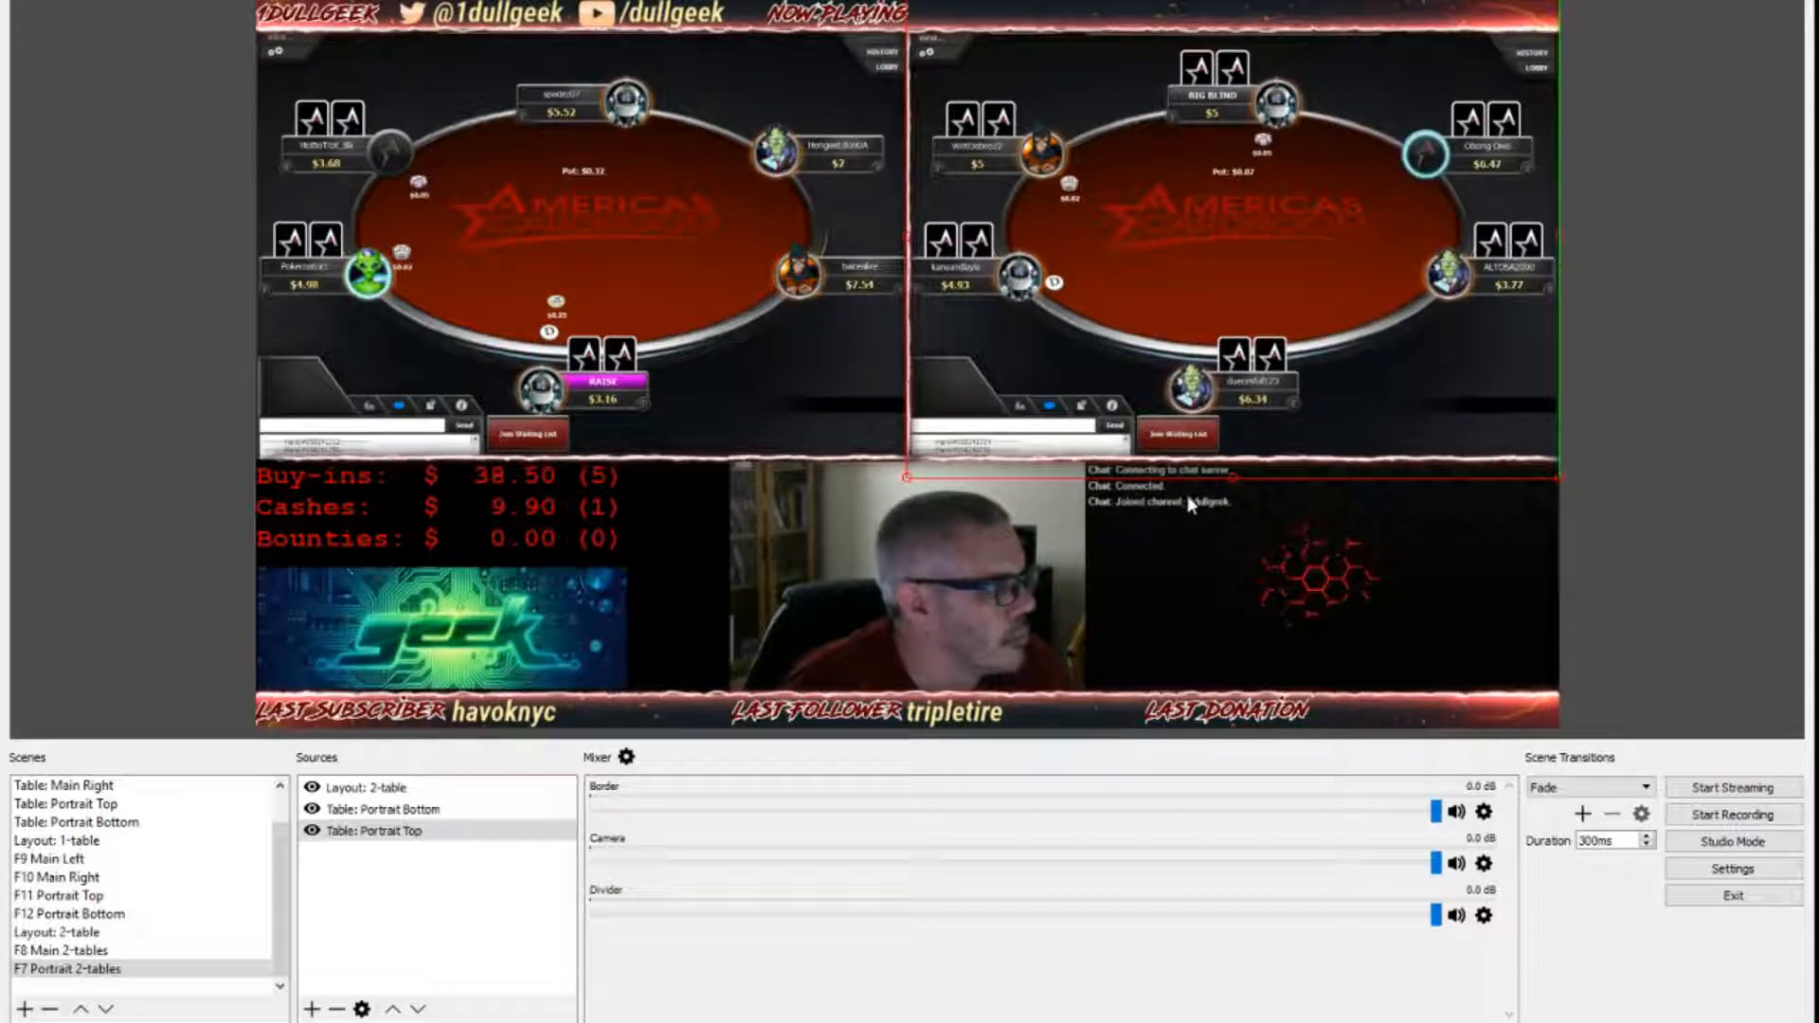
drag(1232, 475, 1226, 457)
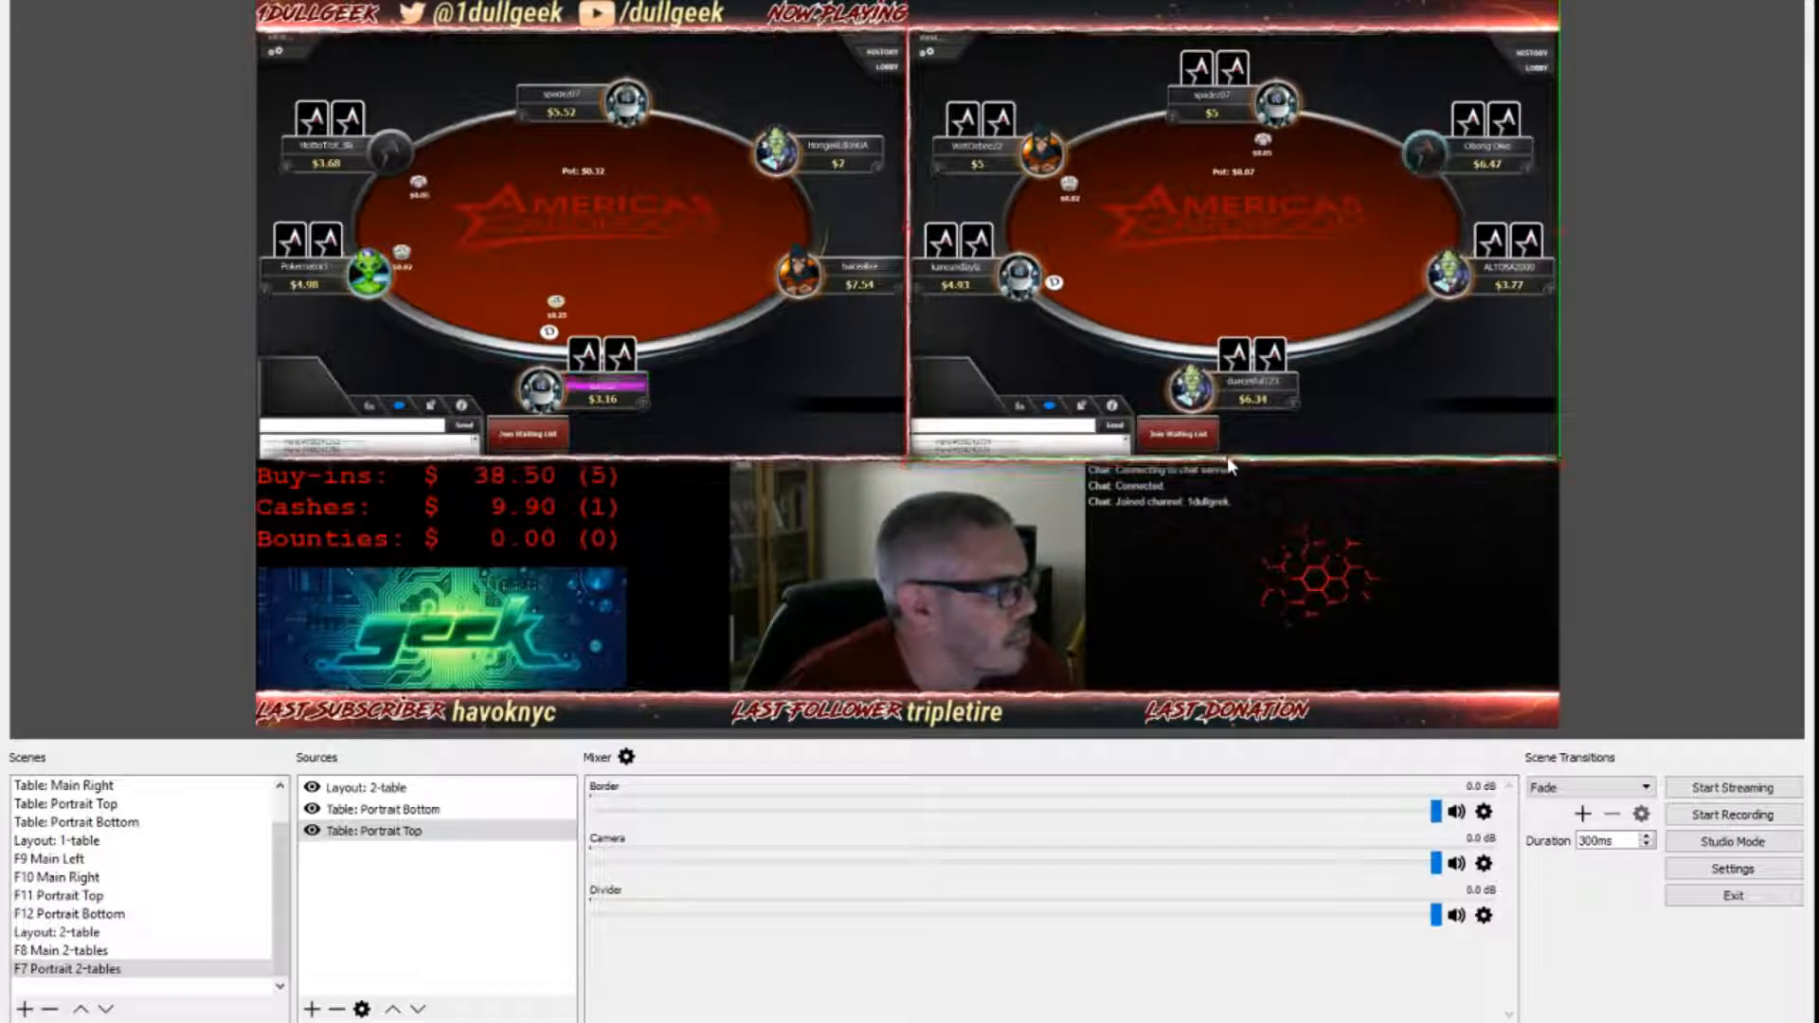
click(1682, 451)
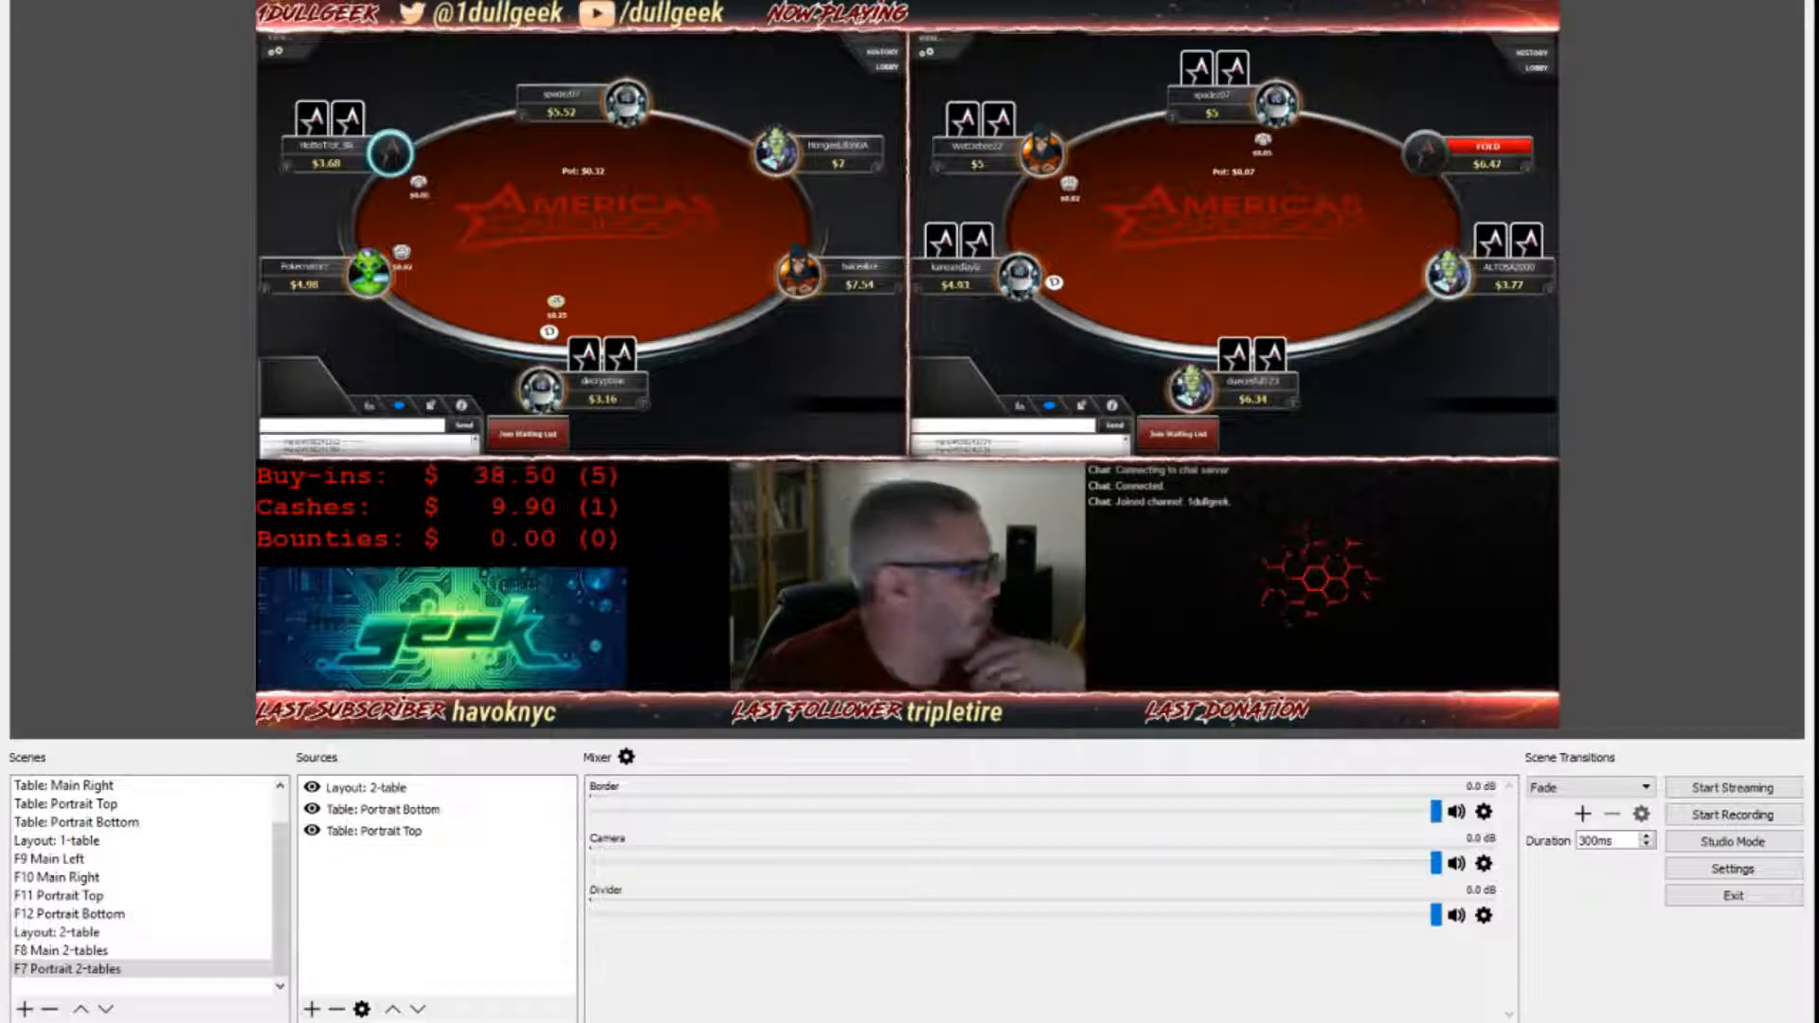
Step: Review the finished one-table and two-table scenes, F7 through F12, by switching between them to compare their layouts
click(64, 953)
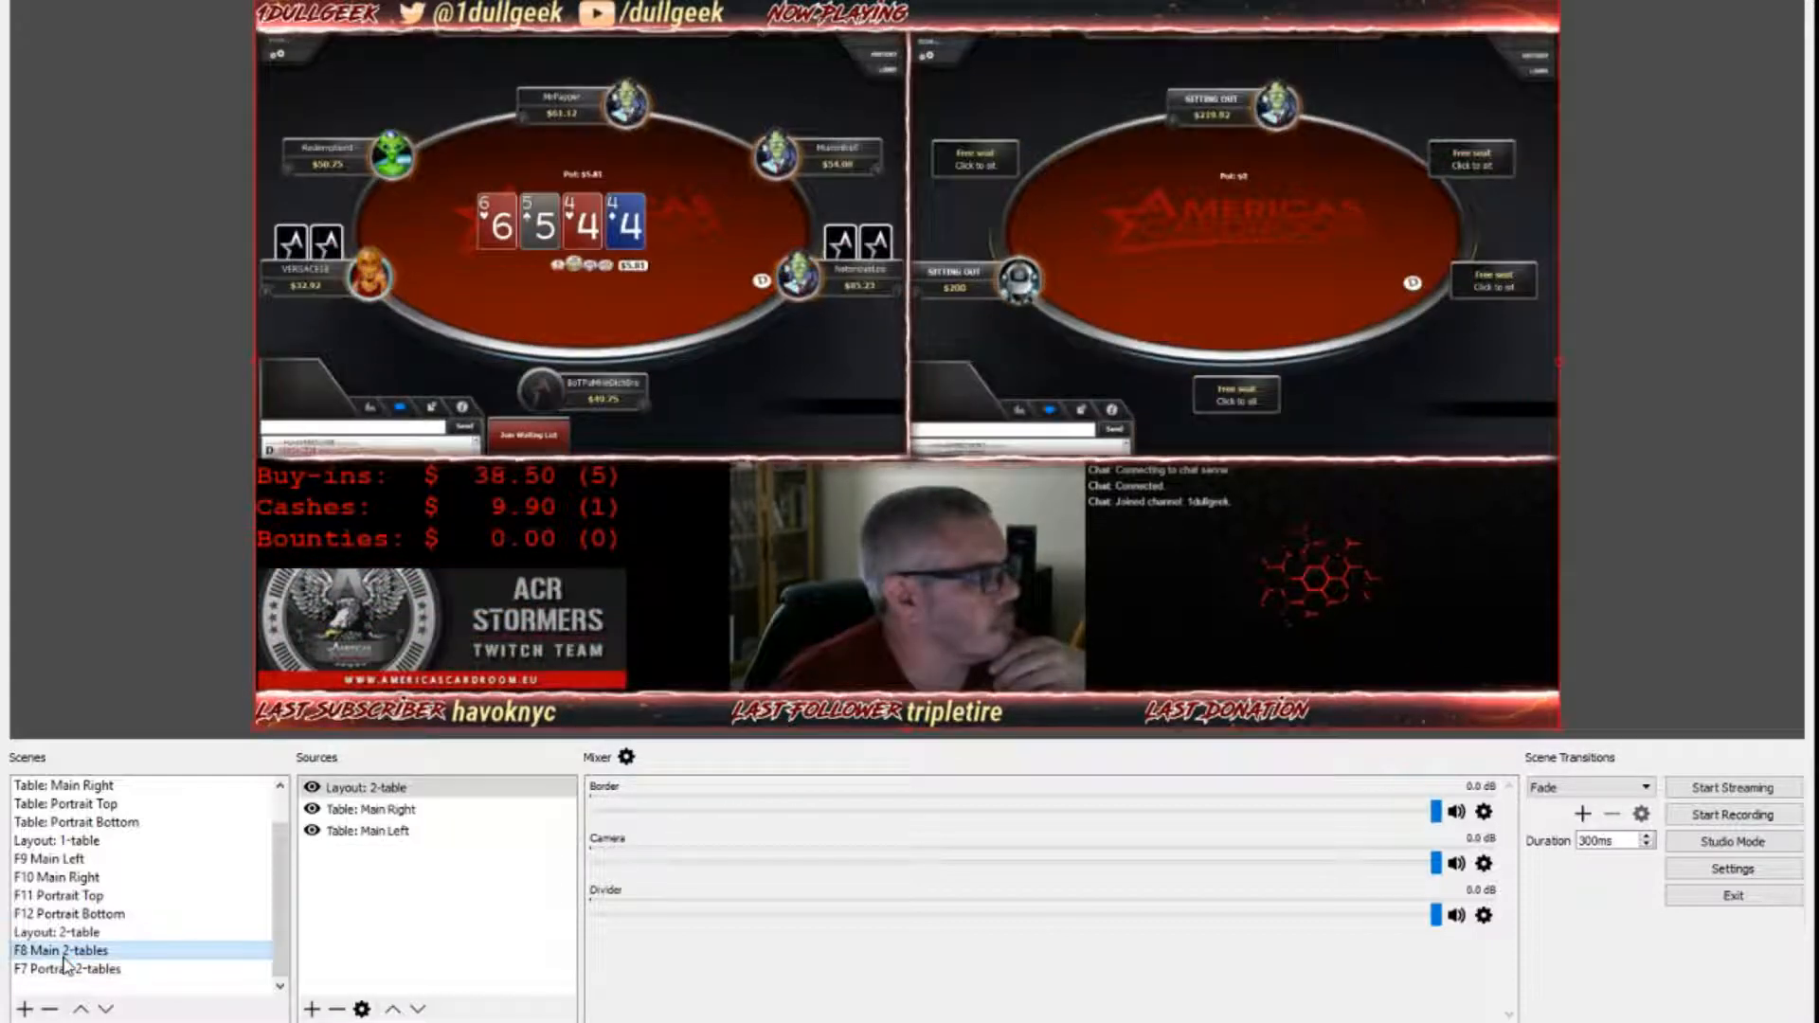
click(76, 971)
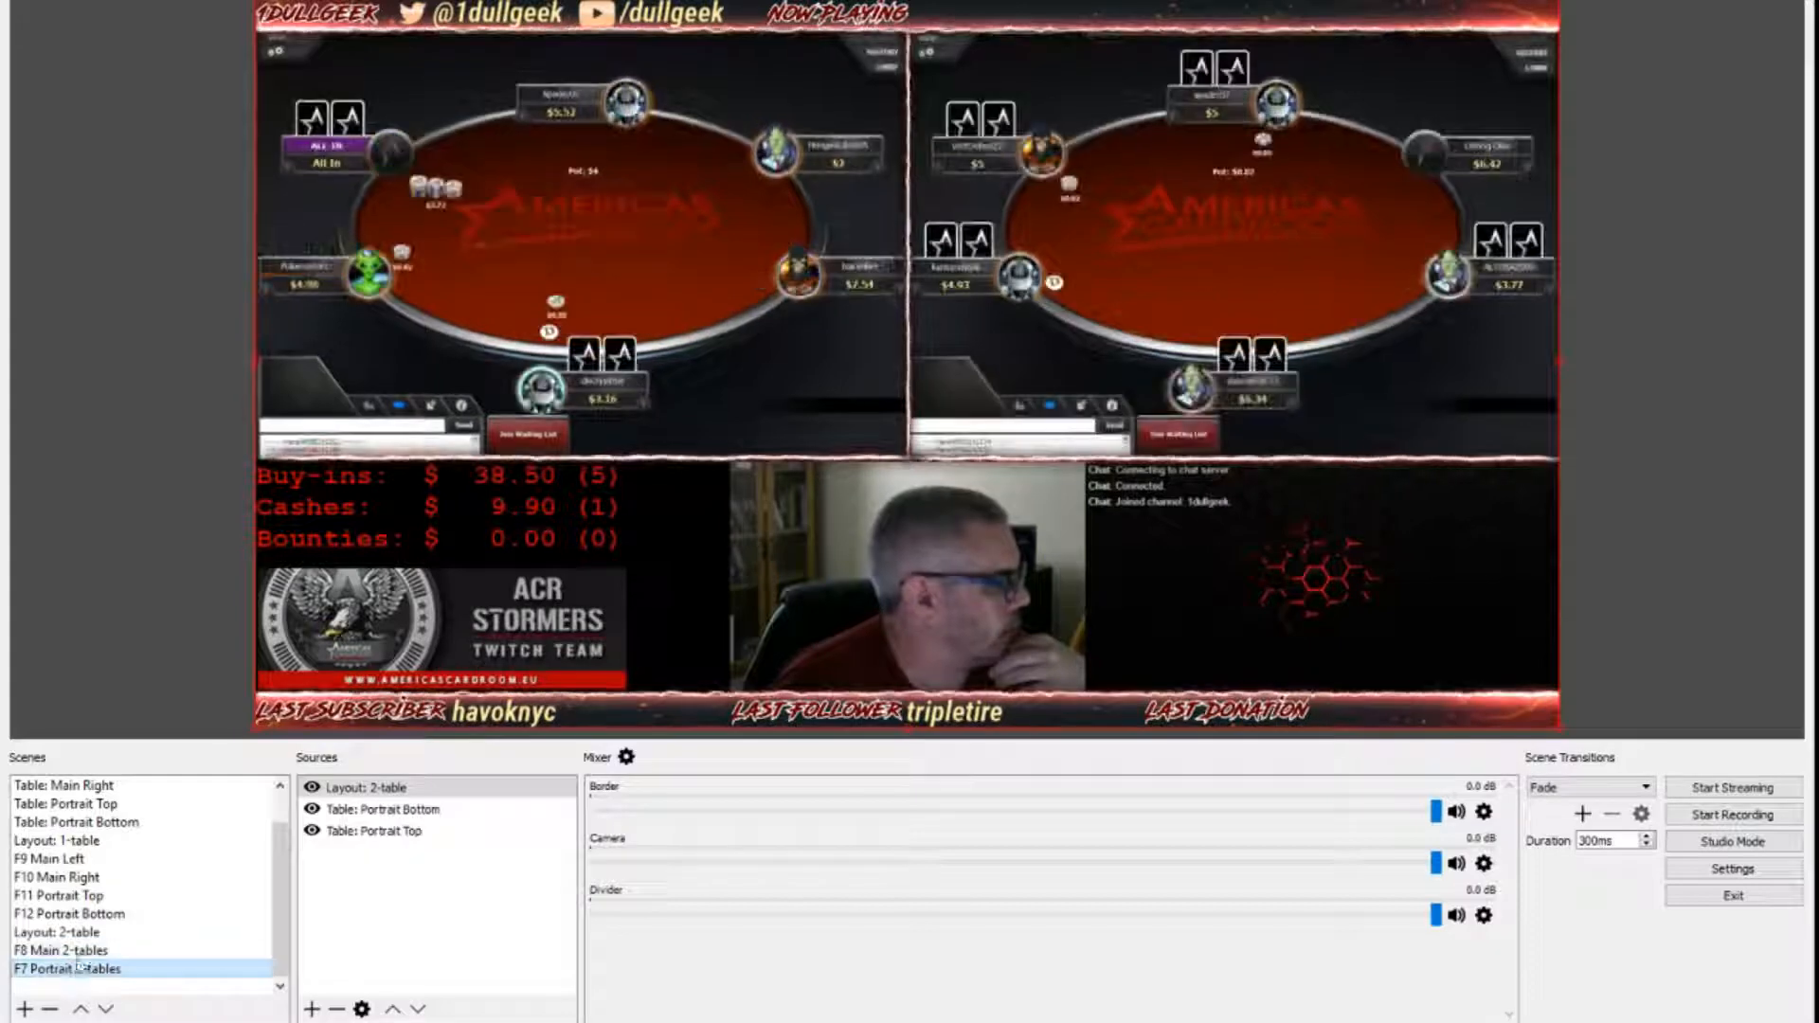
click(80, 859)
click(78, 877)
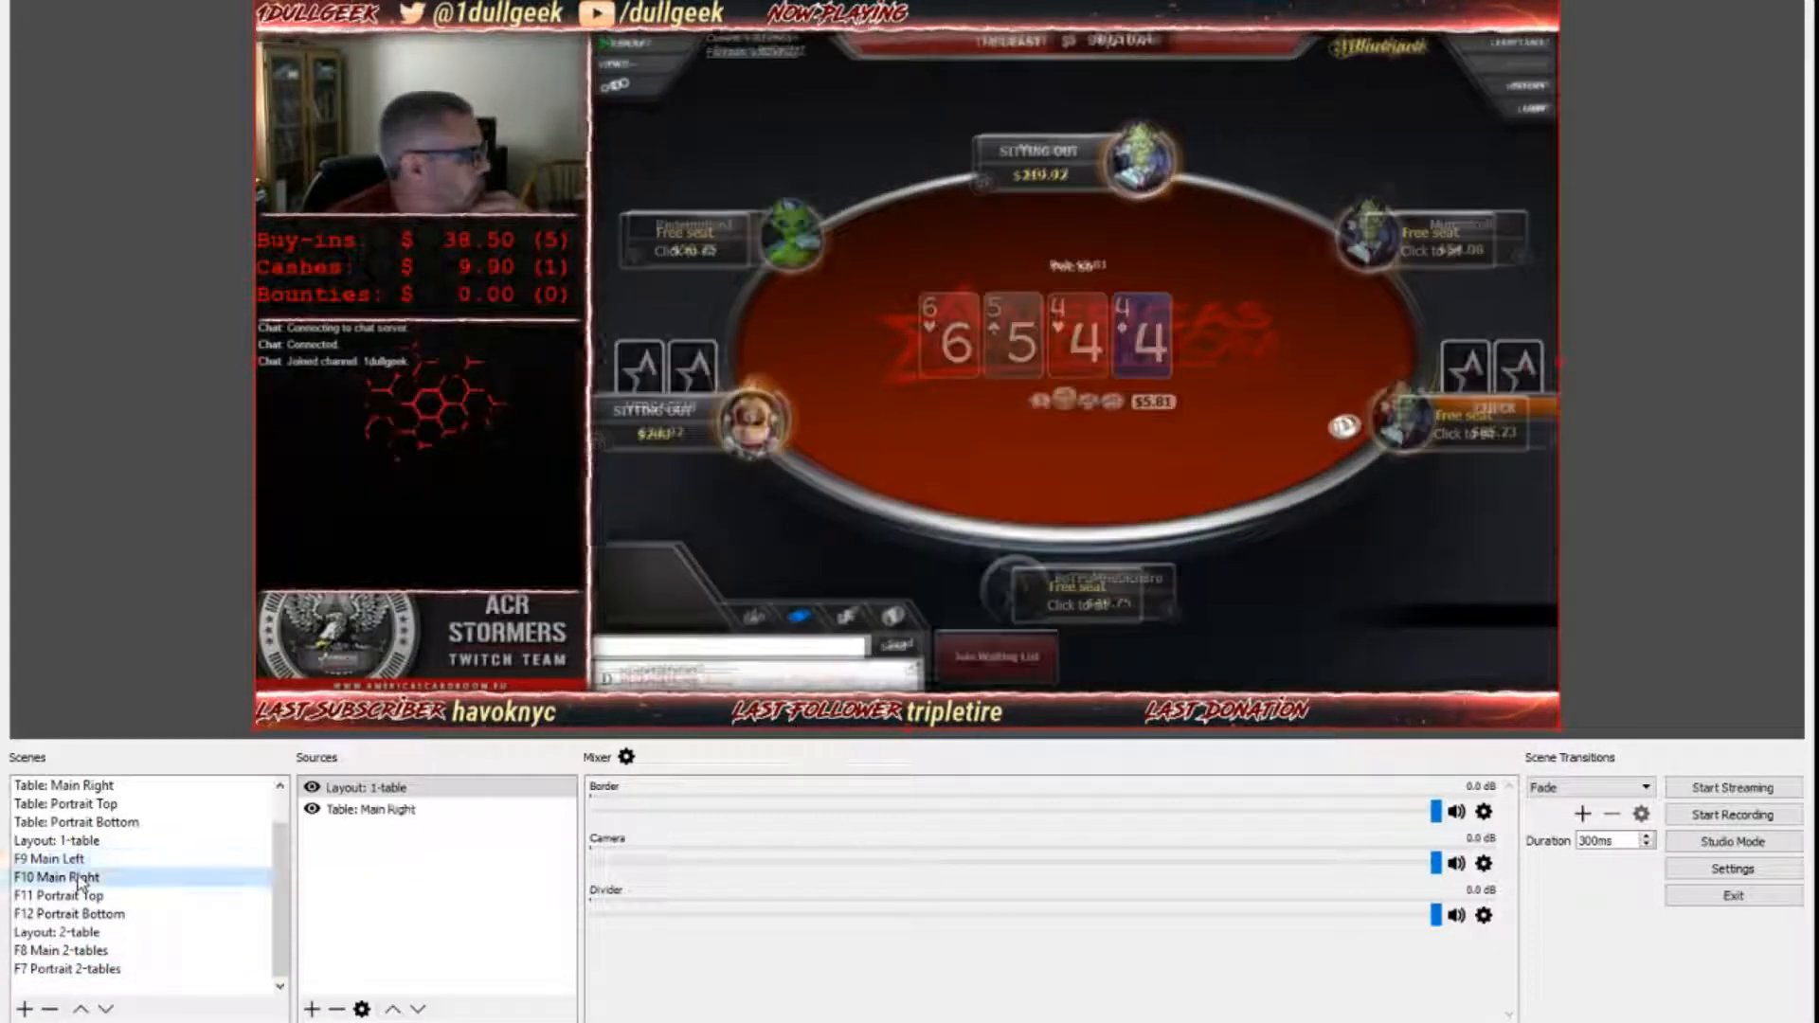
click(78, 896)
click(80, 914)
click(84, 951)
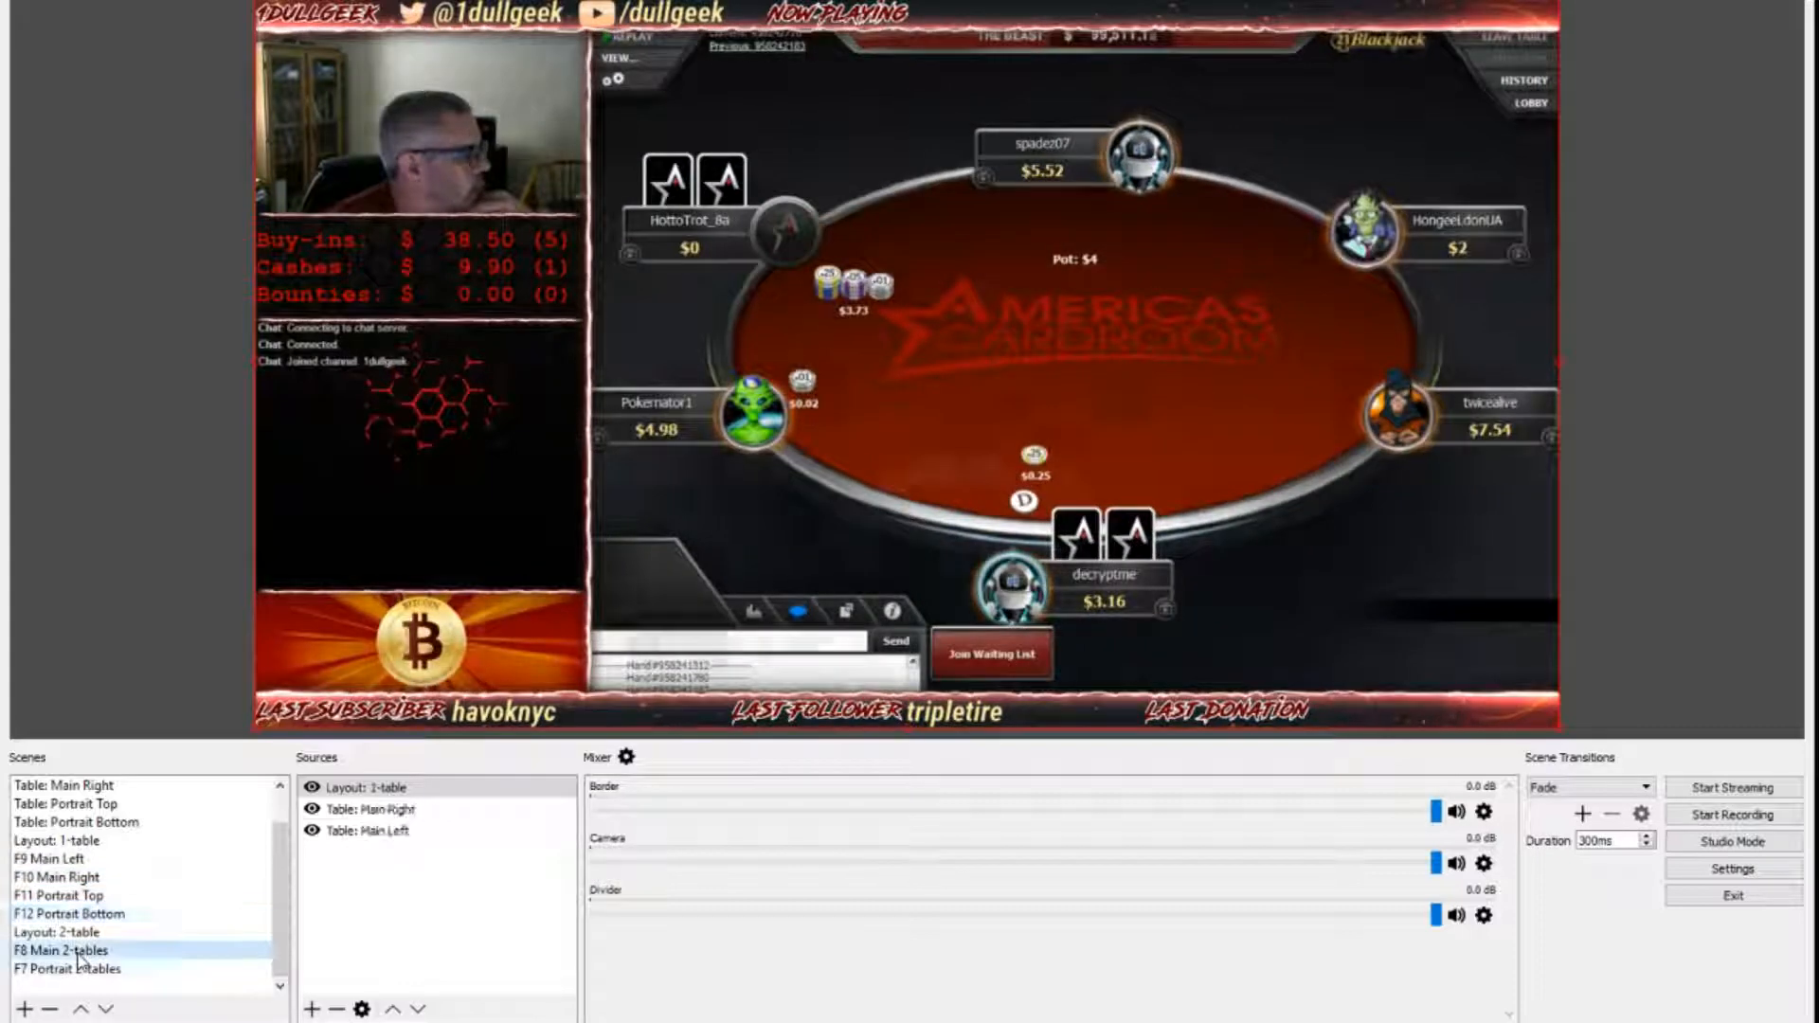
click(85, 970)
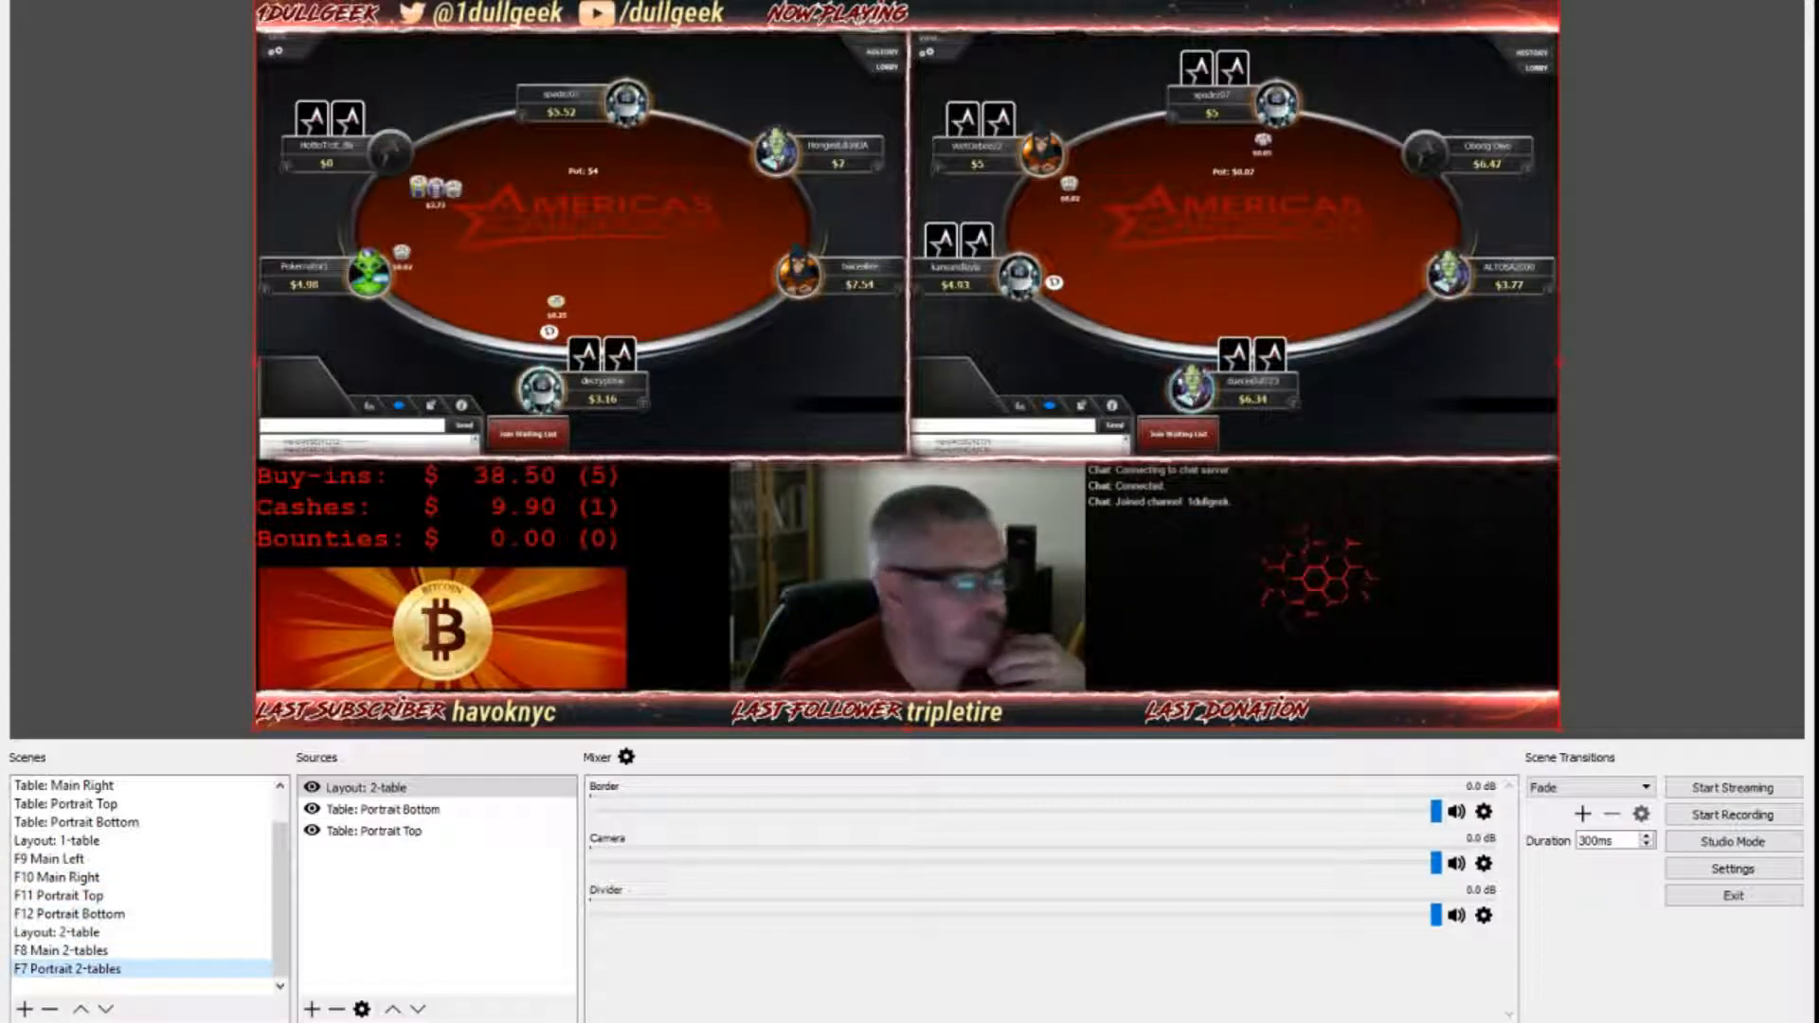